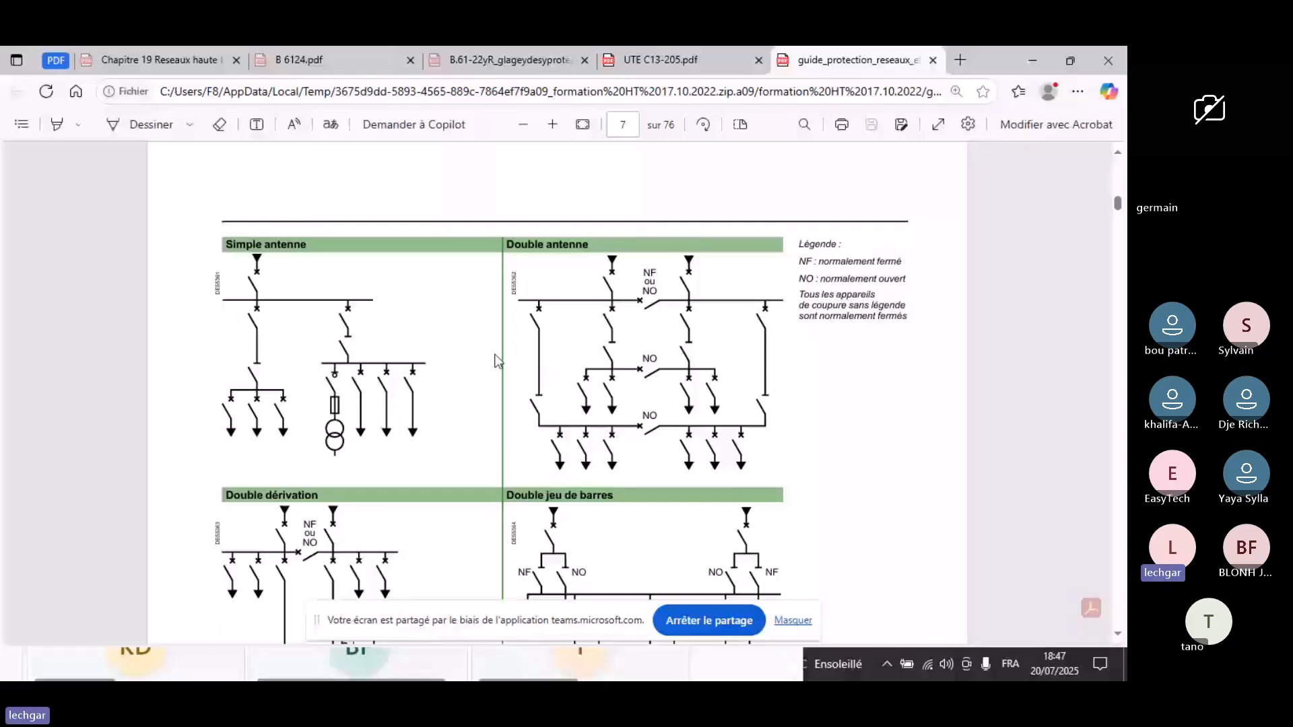
- Examine the network architecture diagrams and the neutral earthing pages in the network protection guide PDF
scroll(495, 362, down, 5)
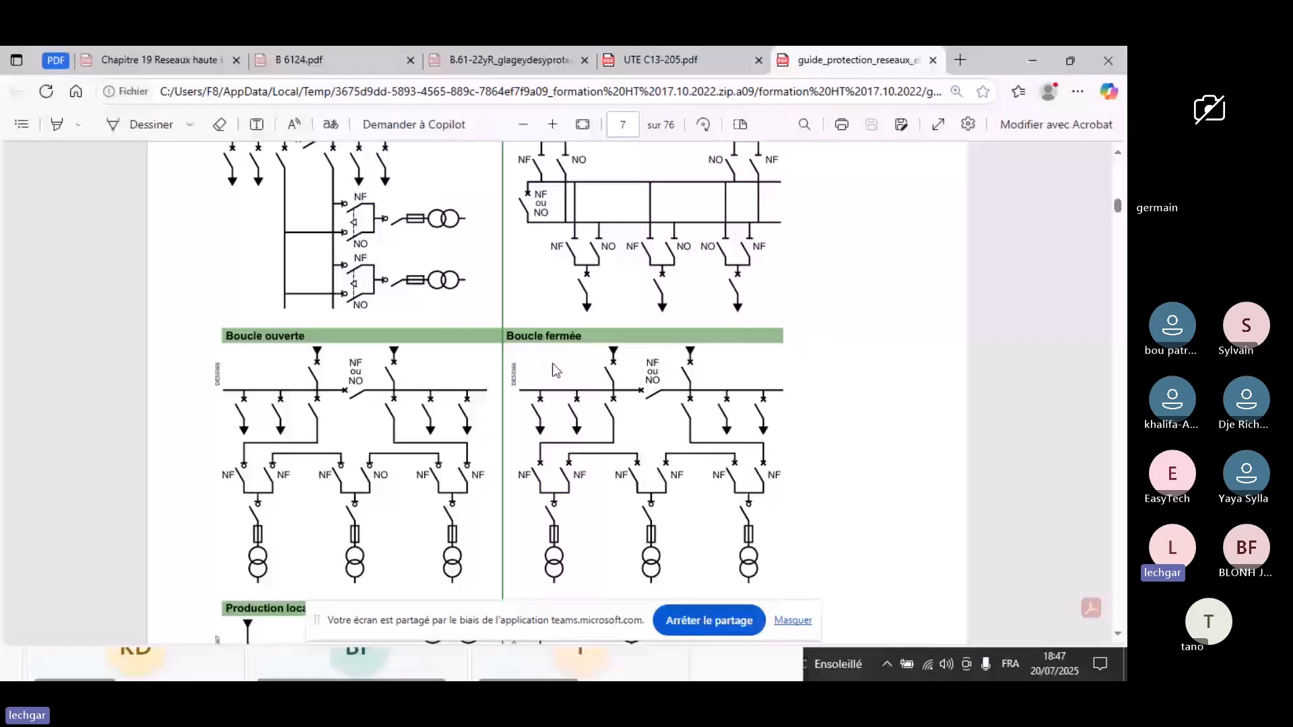
scroll(552, 363, down, 2)
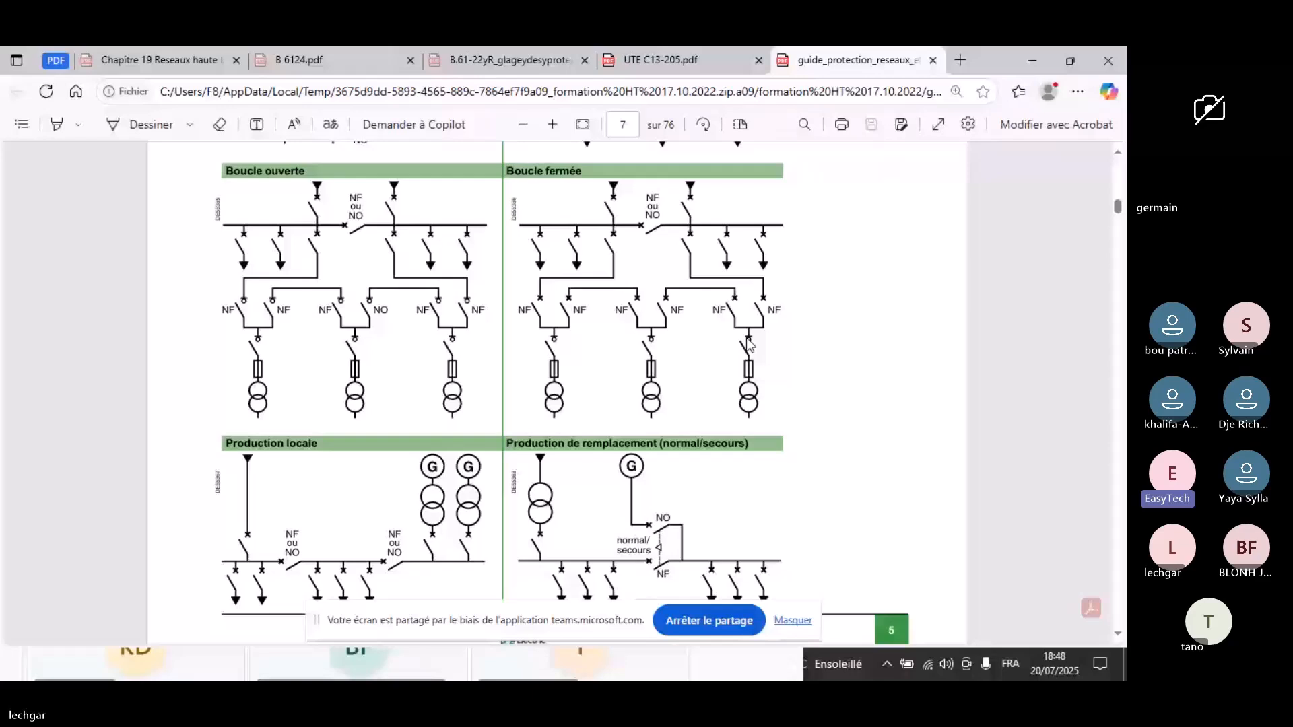
scroll(746, 337, down, 10)
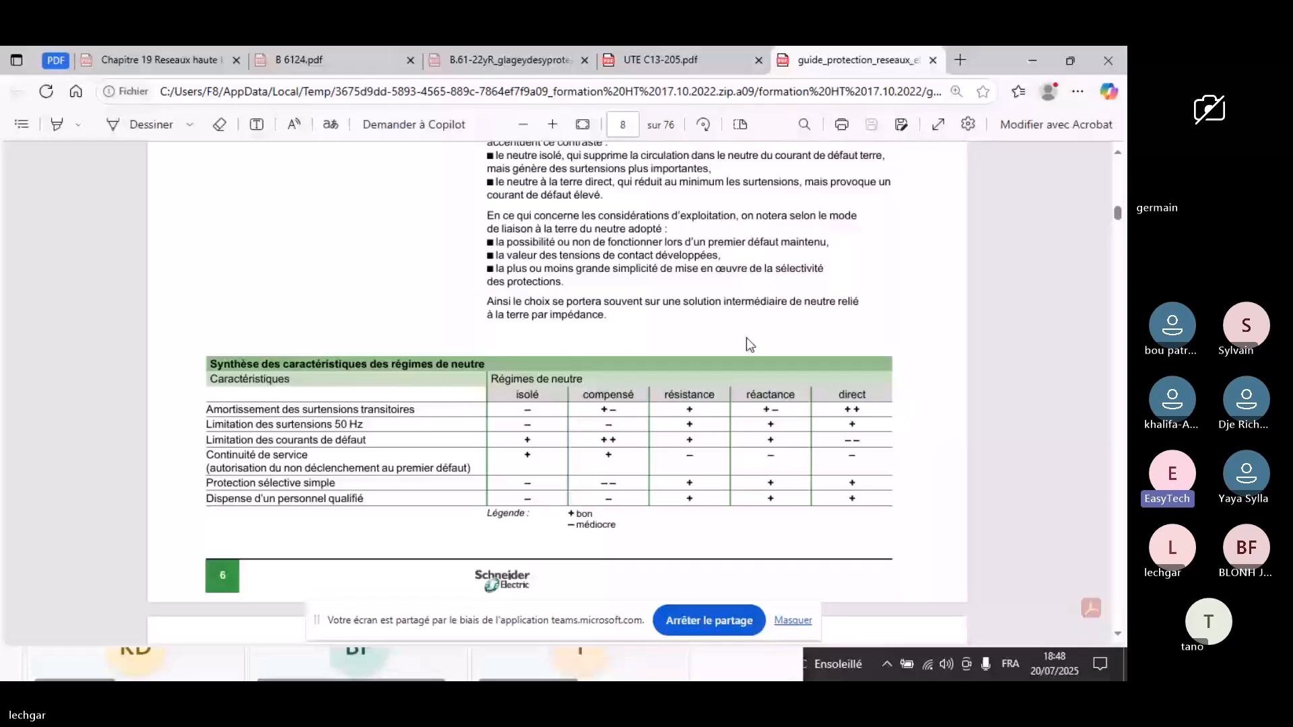
scroll(747, 338, down, 20)
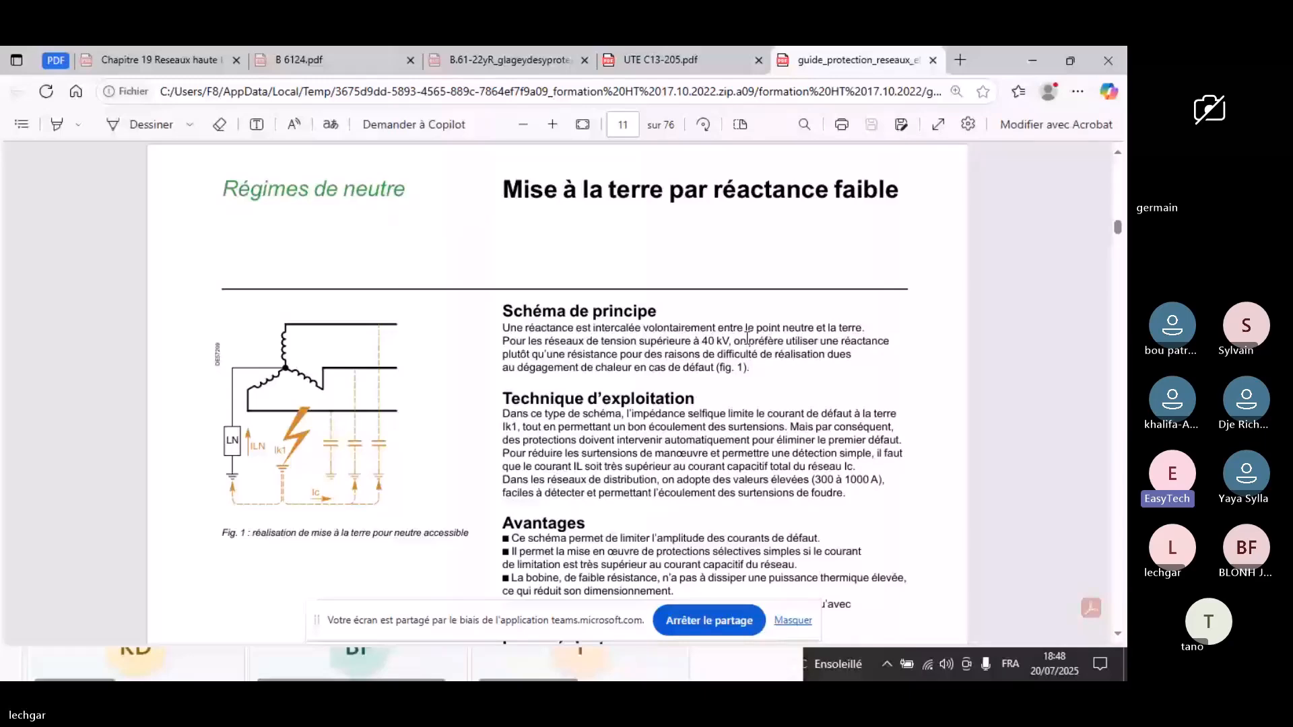
scroll(746, 337, up, 15)
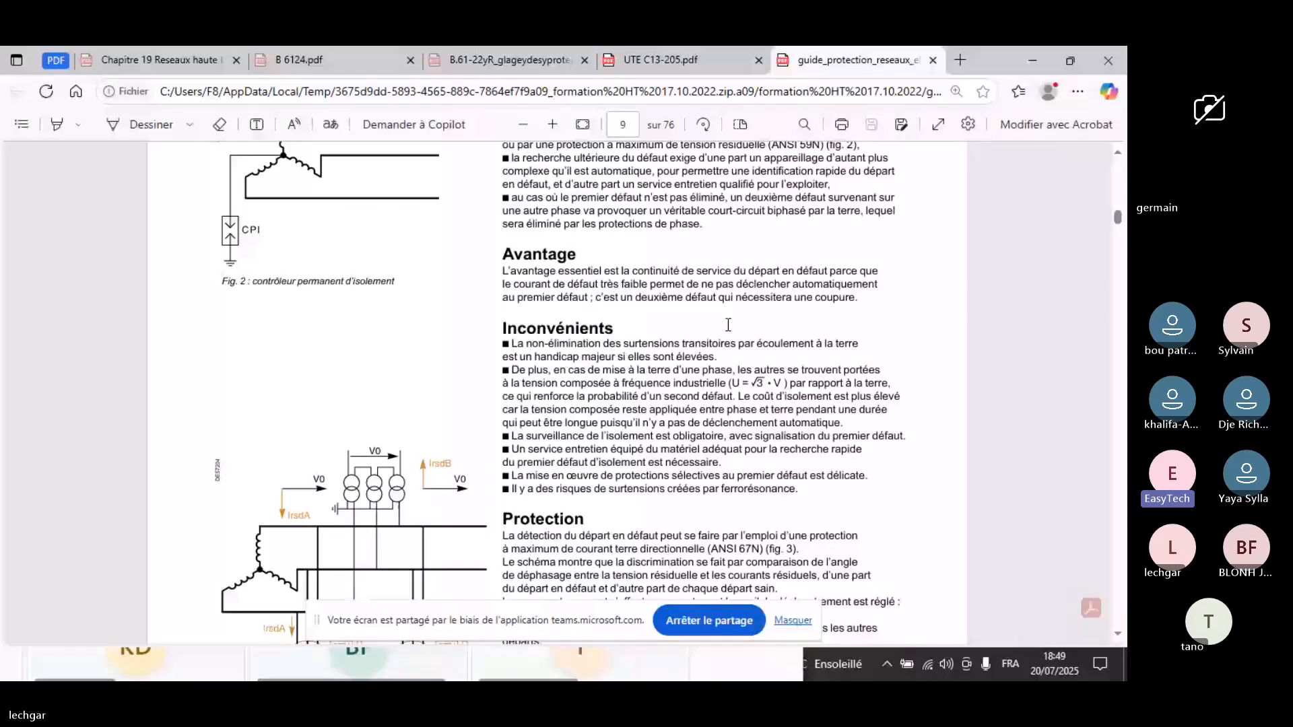
scroll(748, 337, down, 10)
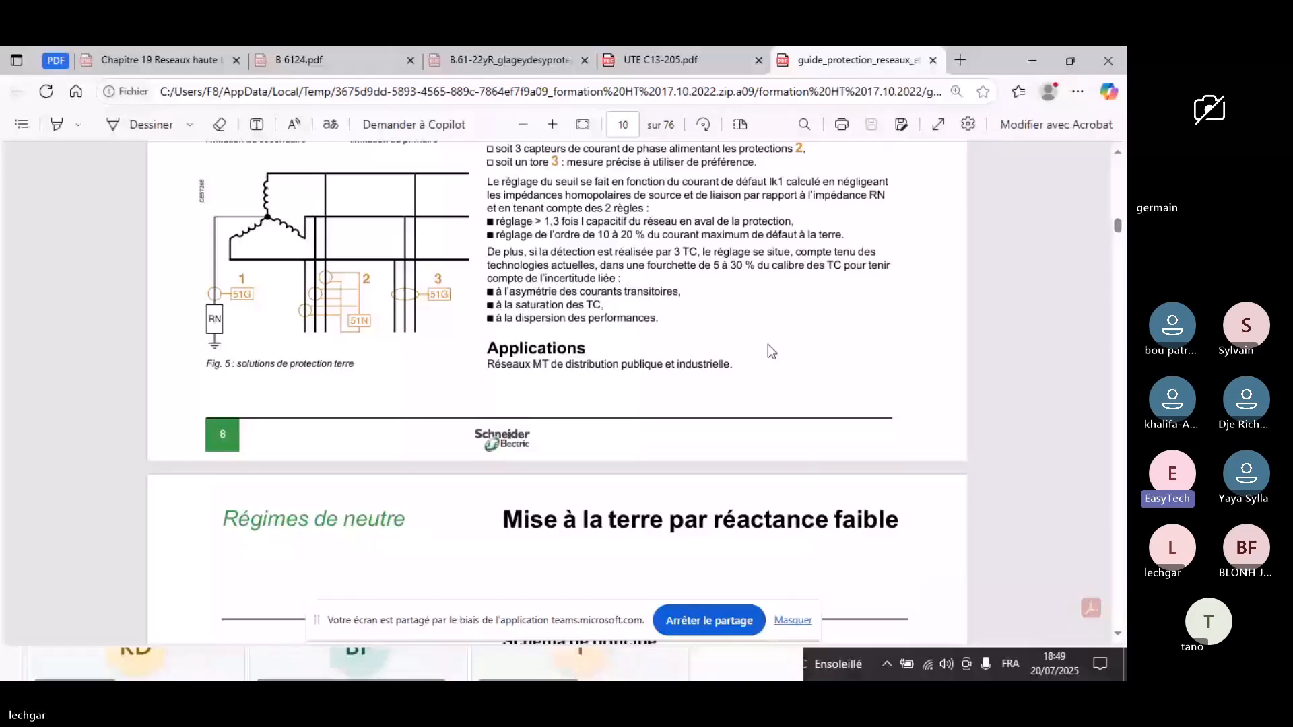
scroll(937, 435, down, 8)
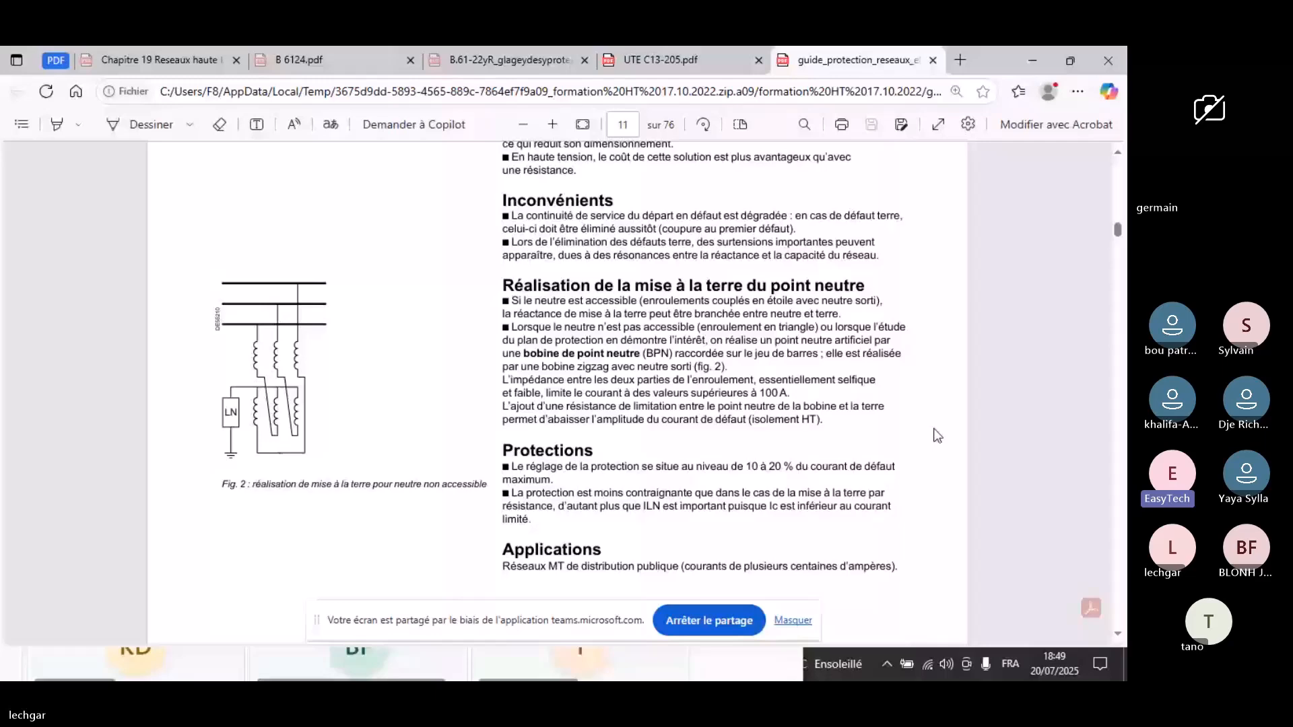
scroll(416, 357, up, 15)
scroll(424, 367, up, 8)
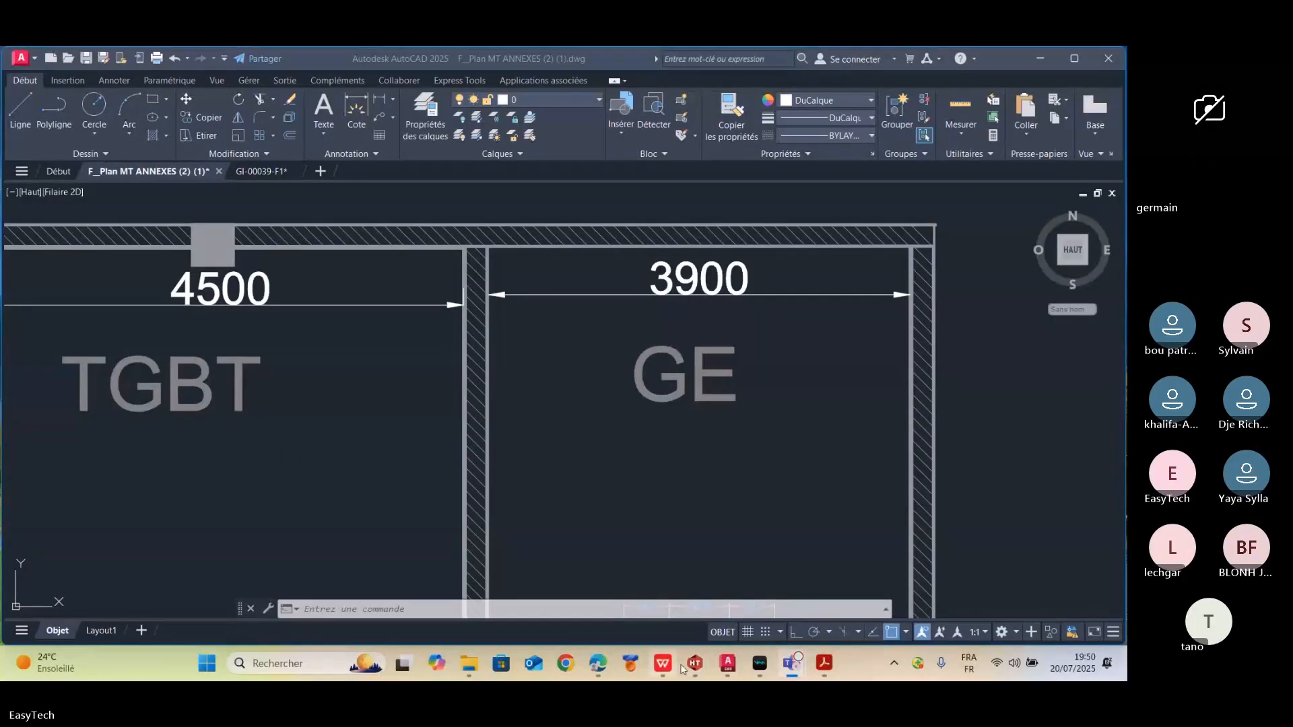
- Switch to Caneco HT and expand the Liaisons, Charges, Moteurs, Mise à la terre and Relais de protection symbol categories
click(695, 664)
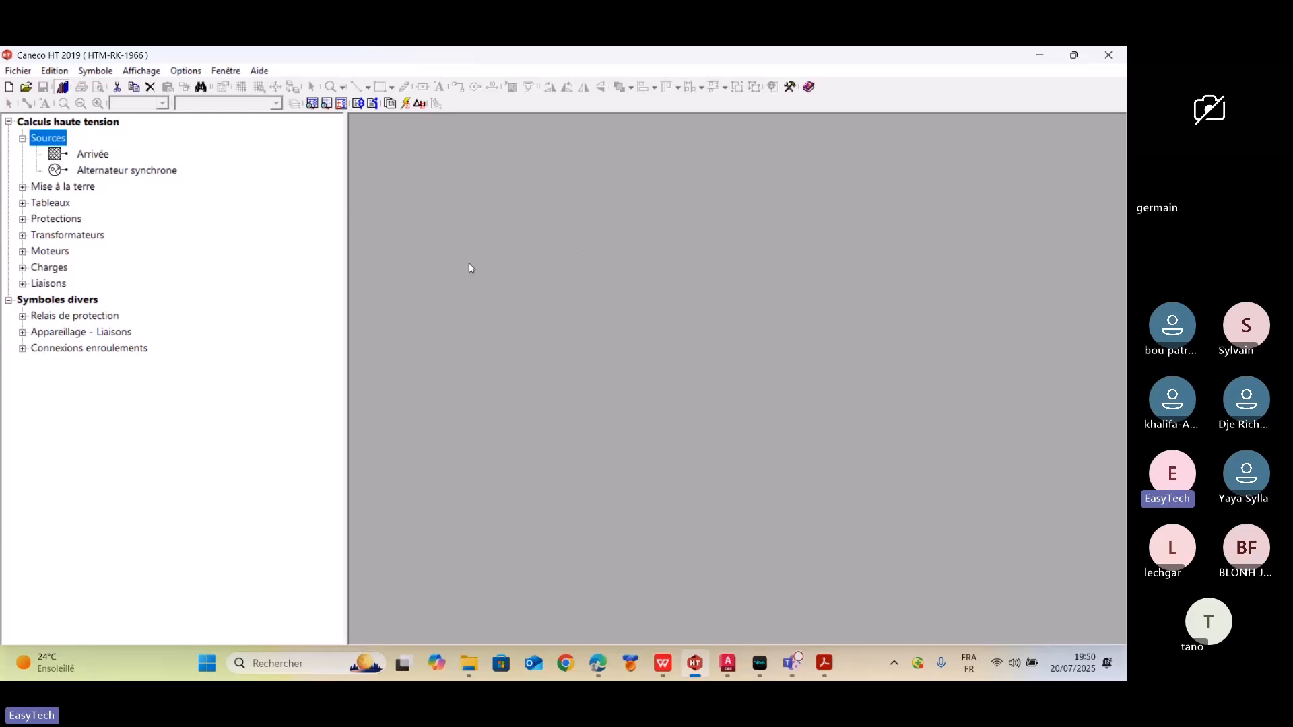
click(23, 284)
click(22, 267)
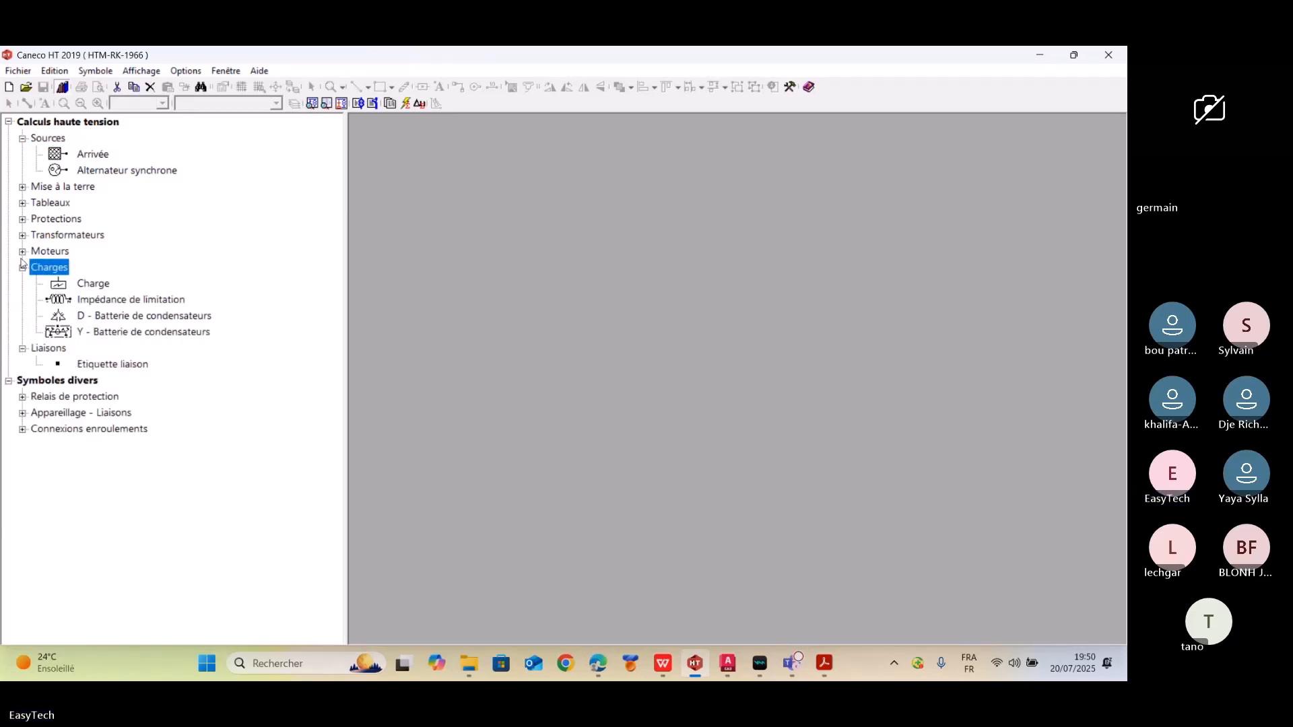
click(23, 251)
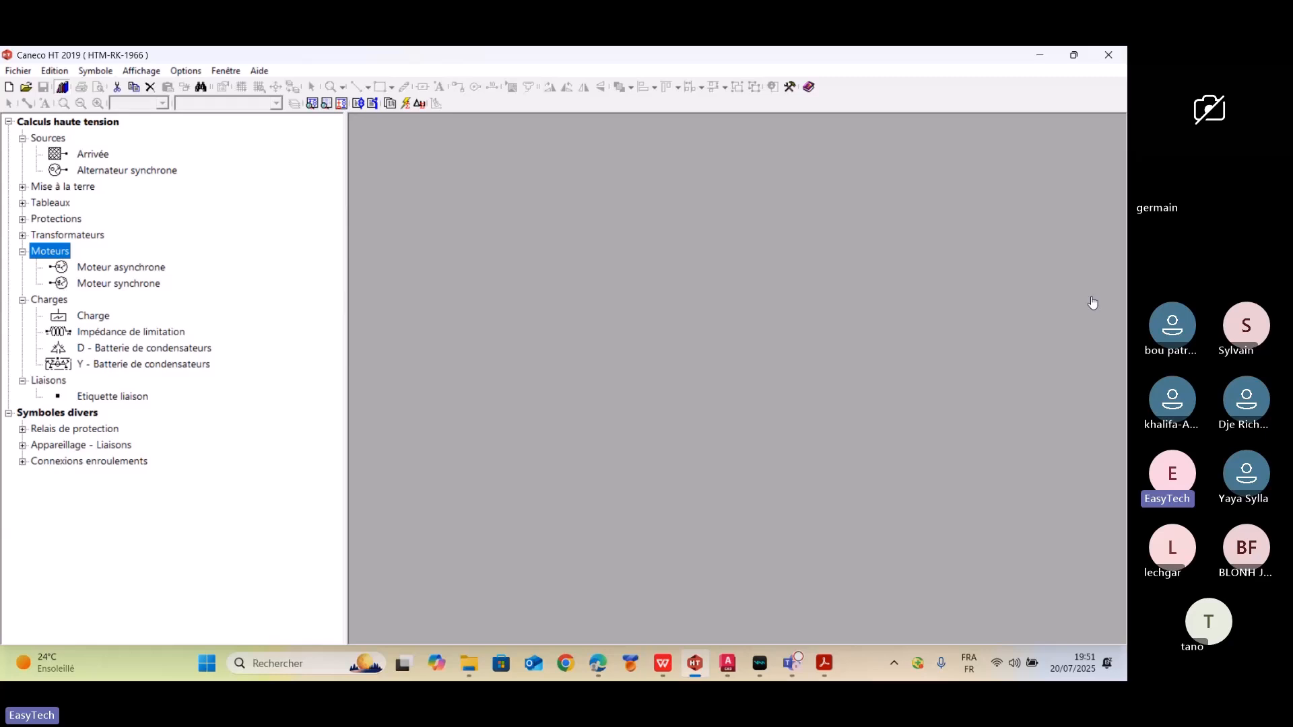
key(alt+Tab)
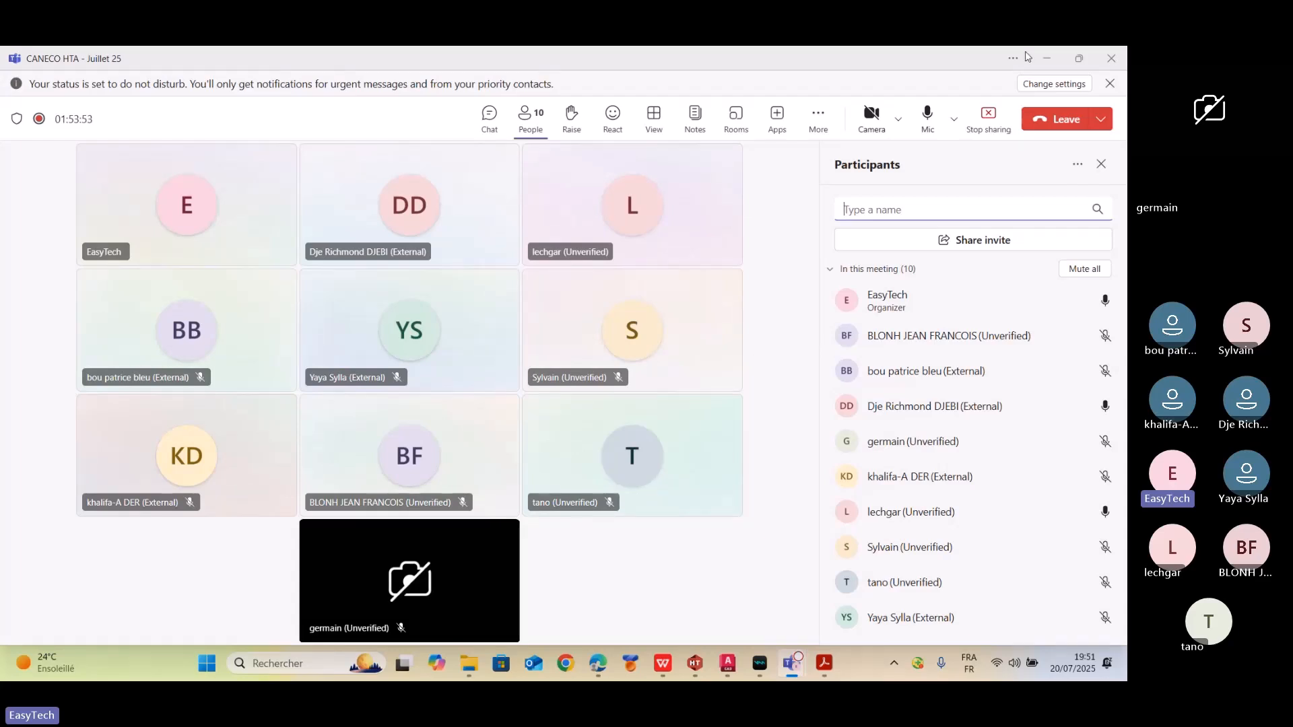
click(1056, 61)
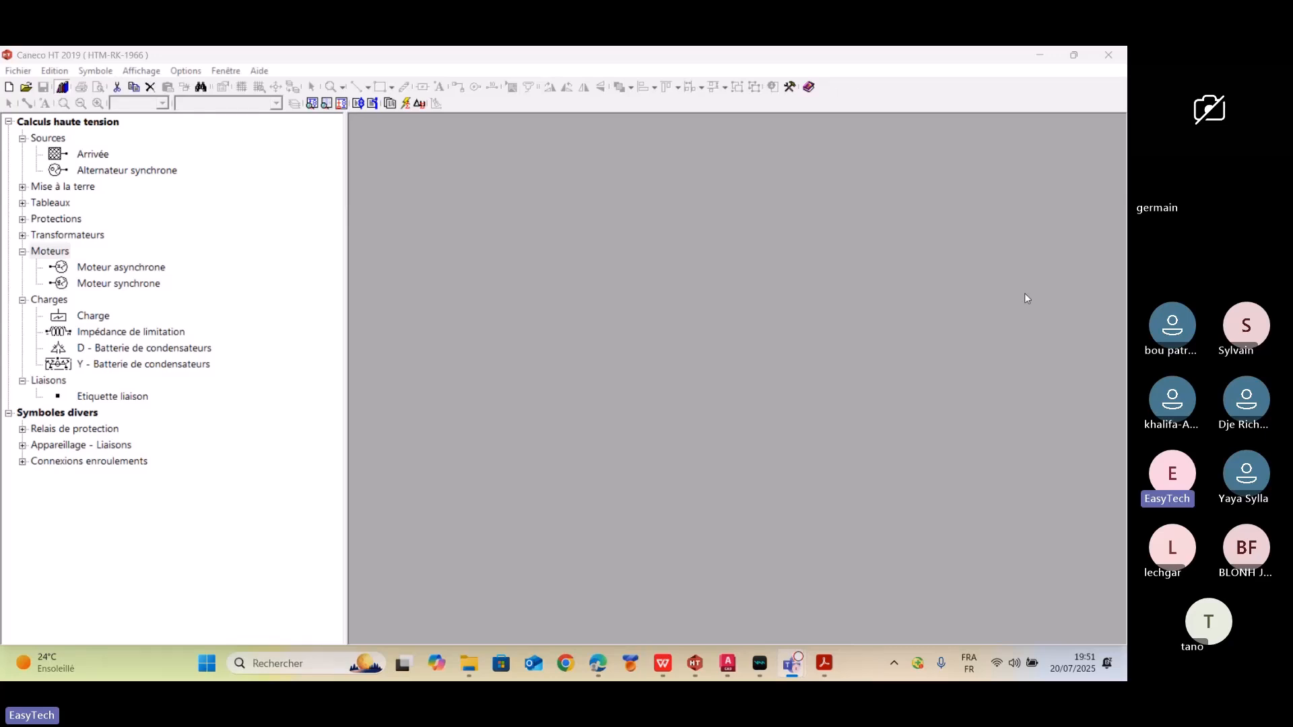
click(26, 191)
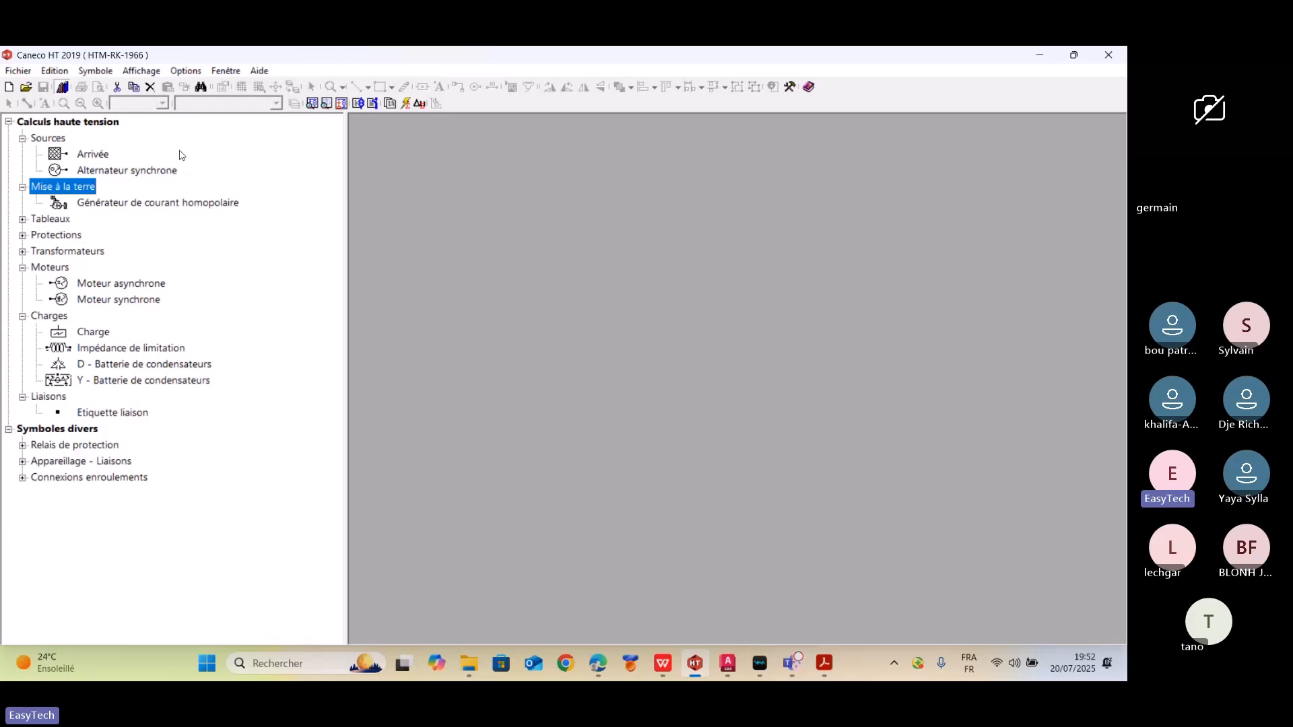
click(24, 447)
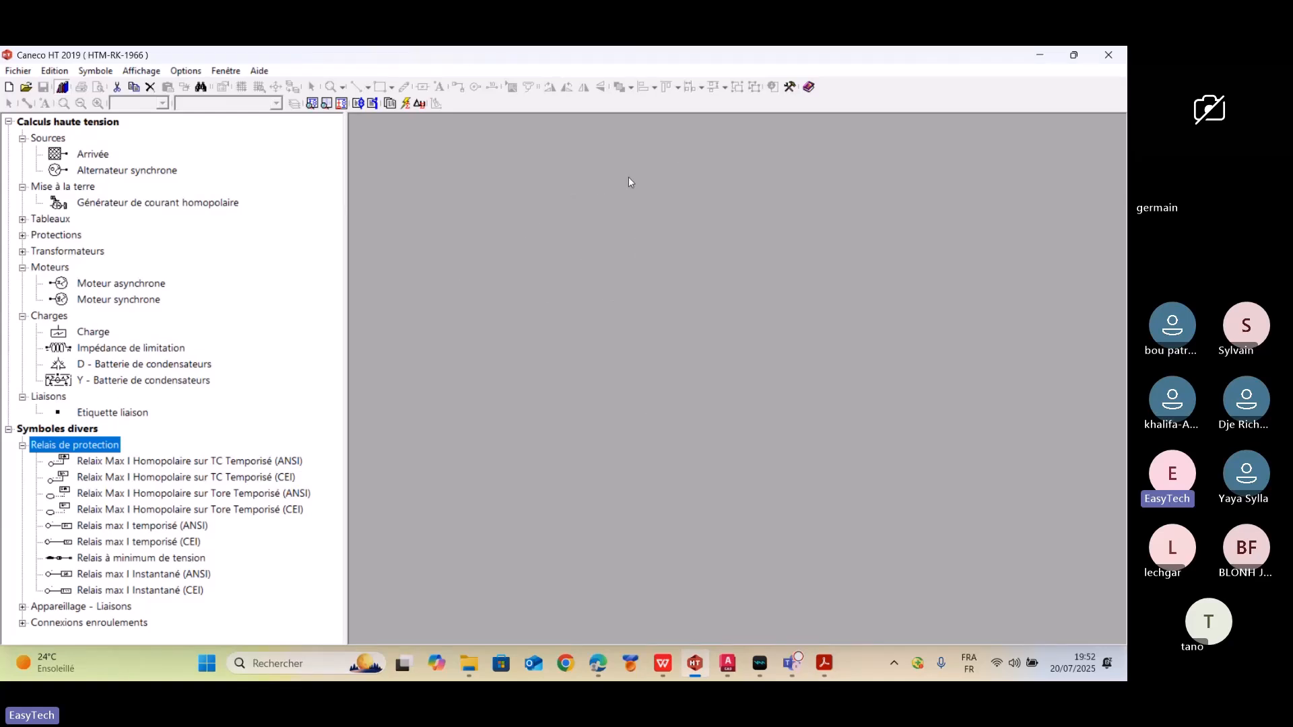
click(602, 670)
click(599, 670)
click(792, 664)
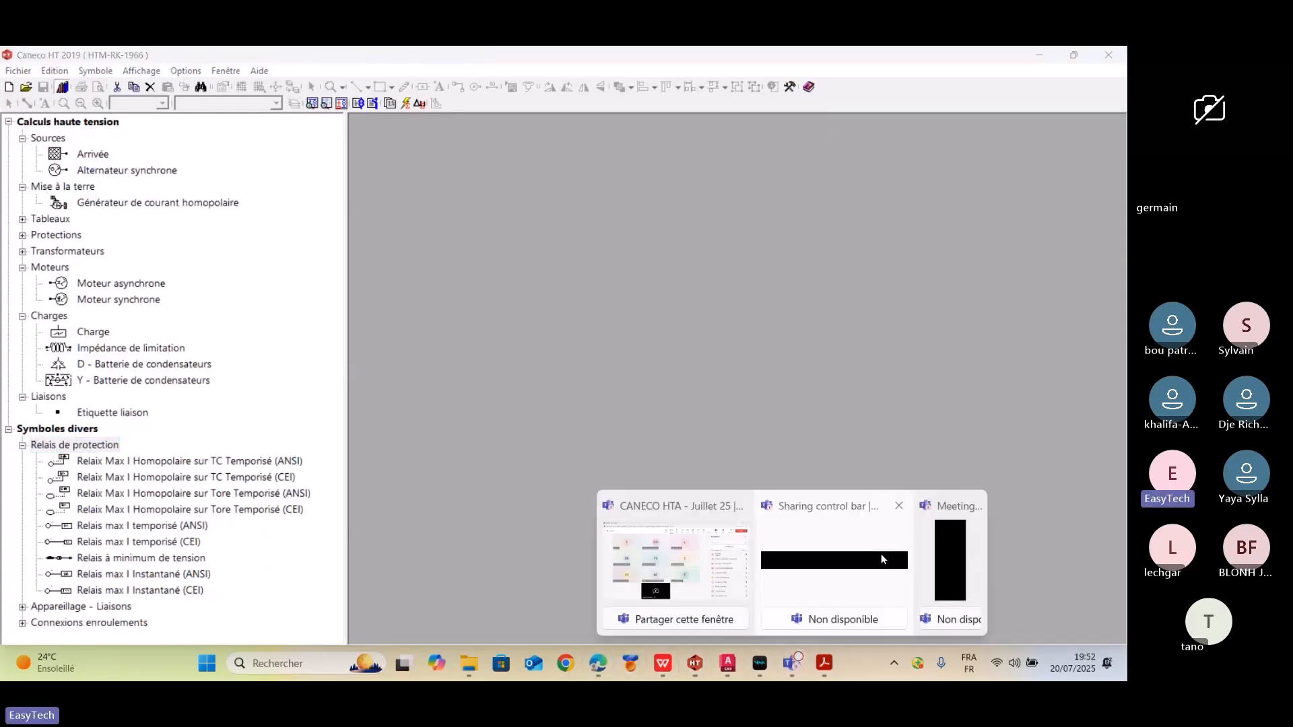
click(930, 508)
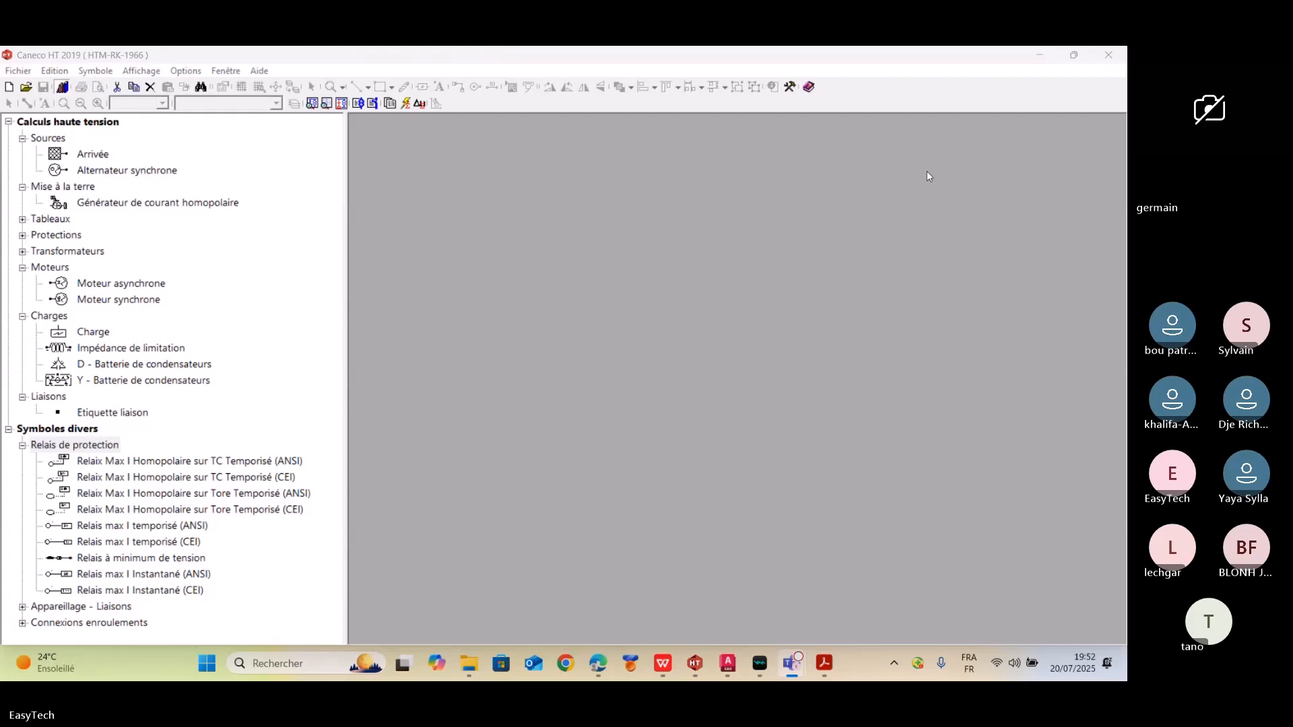
click(521, 300)
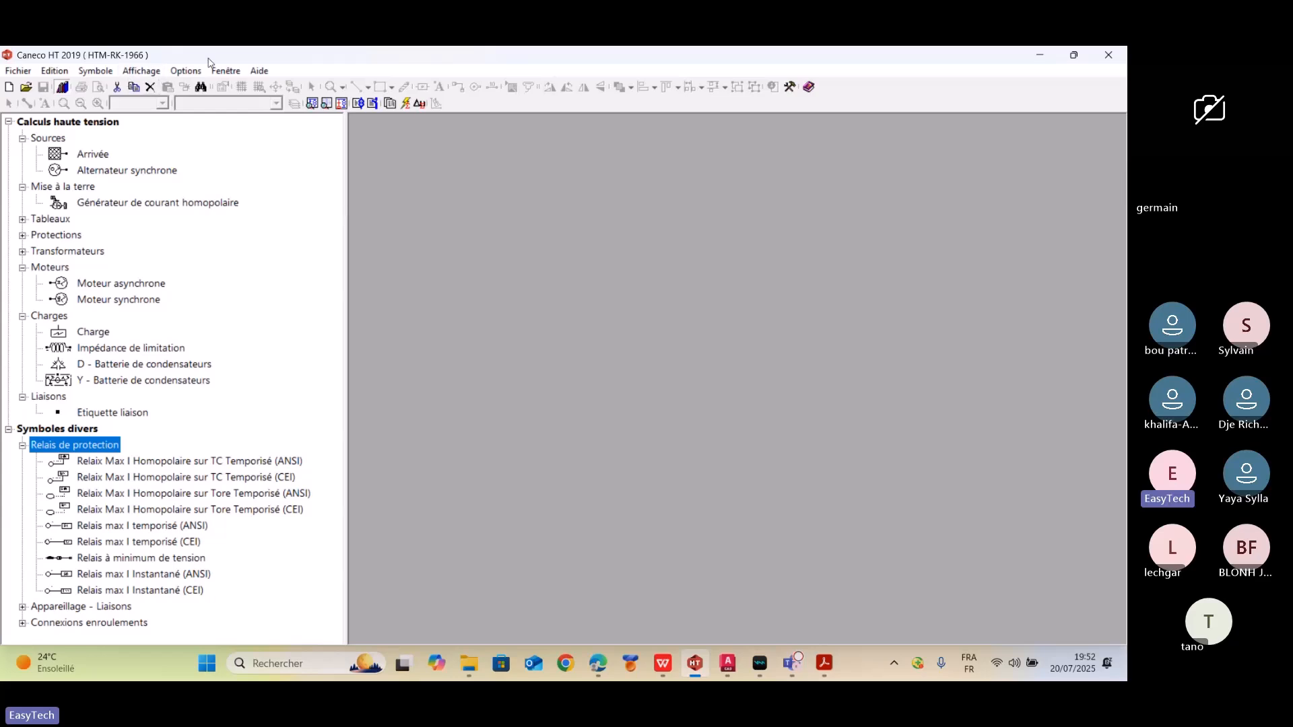
key(ctrl)
key(ctrl)
- Create a new schematic document from the template "A4 Vertical avec cartouche.sch"
click(13, 75)
click(19, 91)
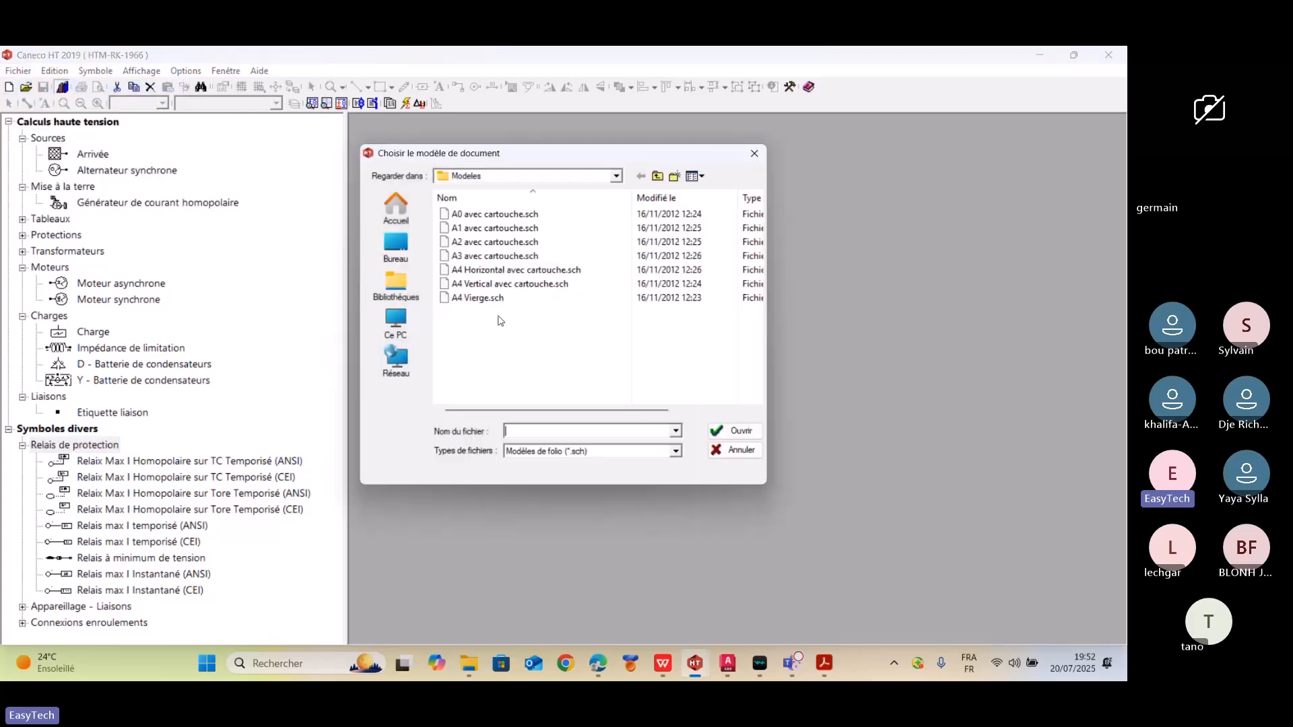
drag(548, 157, 628, 156)
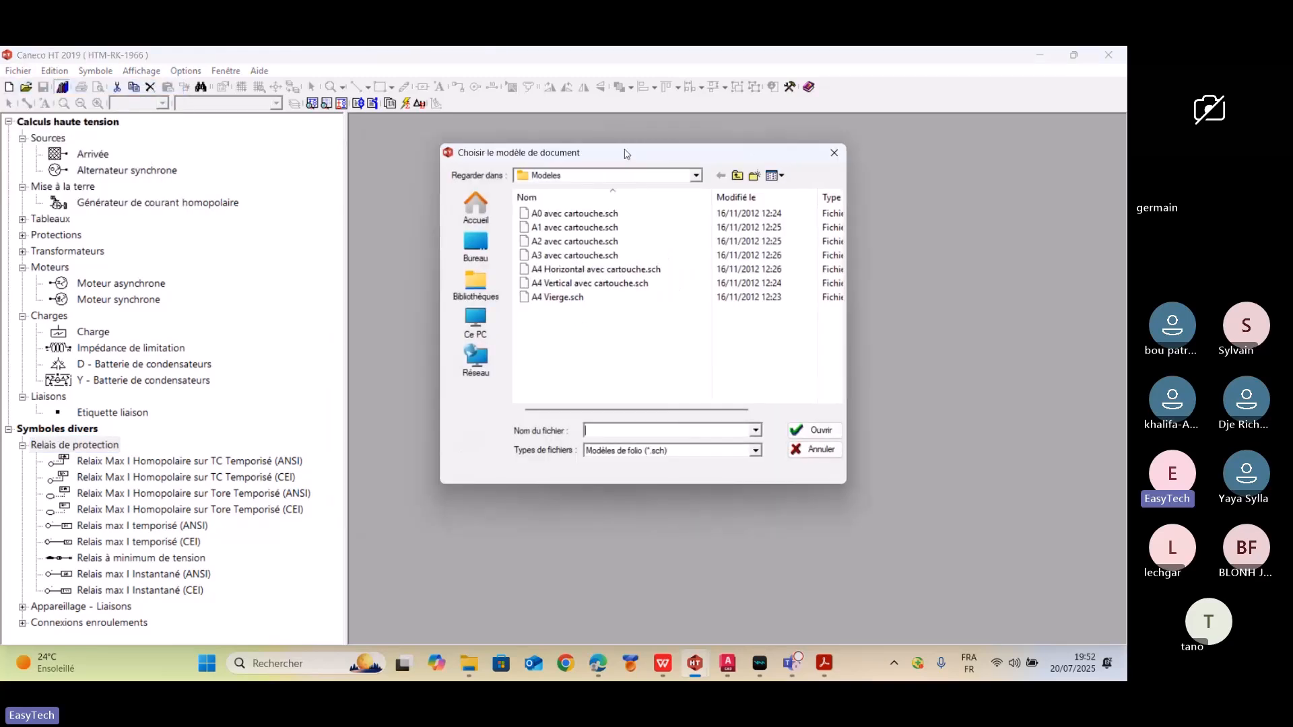
click(580, 286)
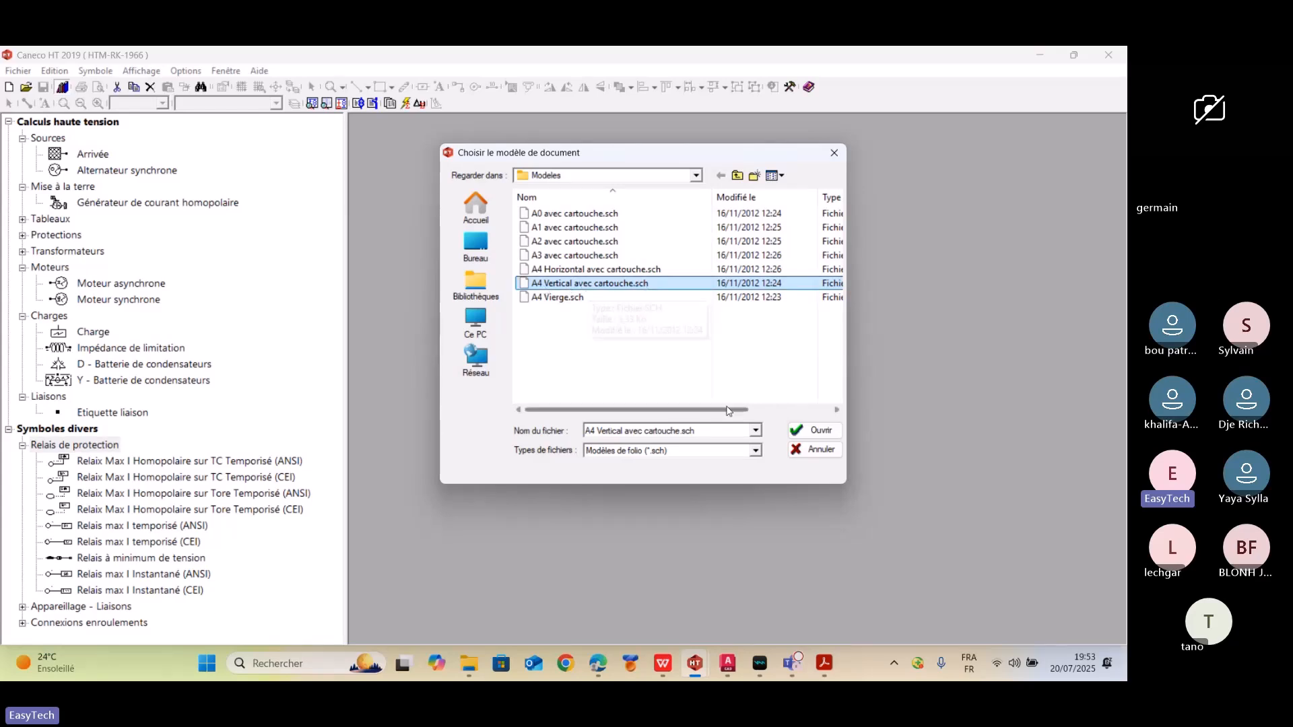
click(822, 432)
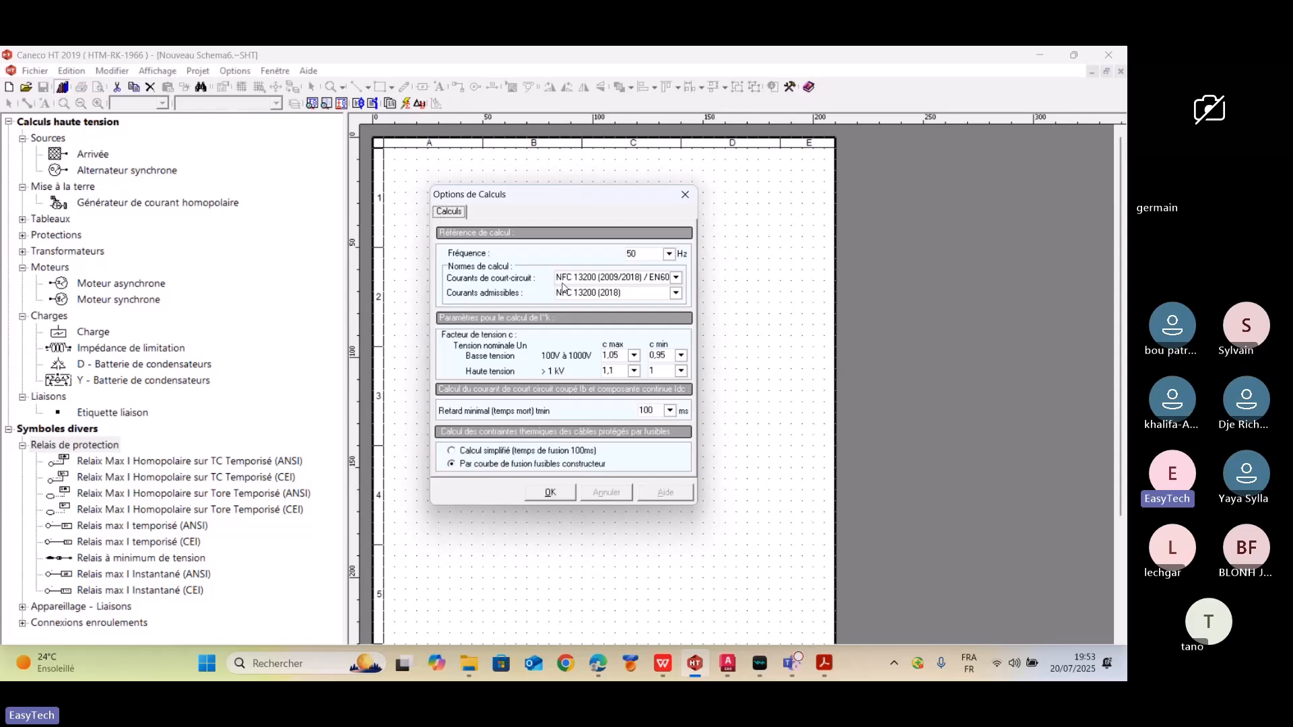
- Review the available short-circuit current calculation standards in the calculation options
click(675, 277)
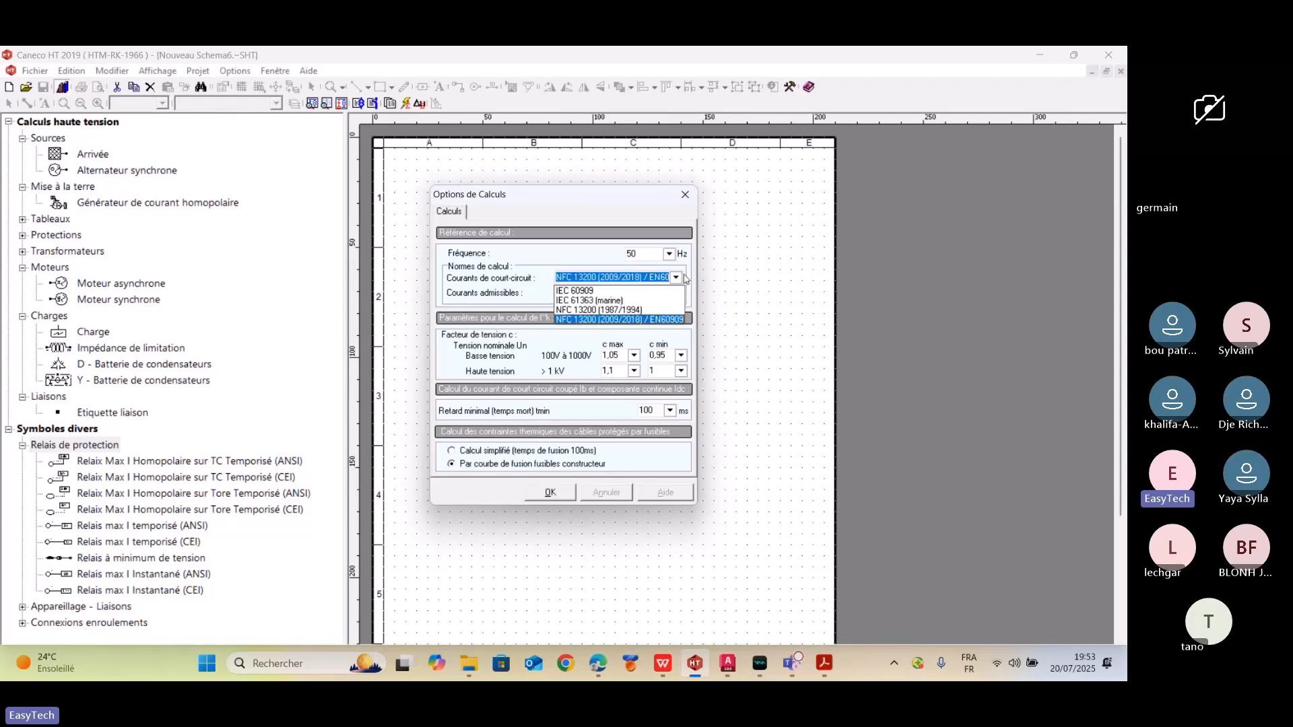
click(684, 277)
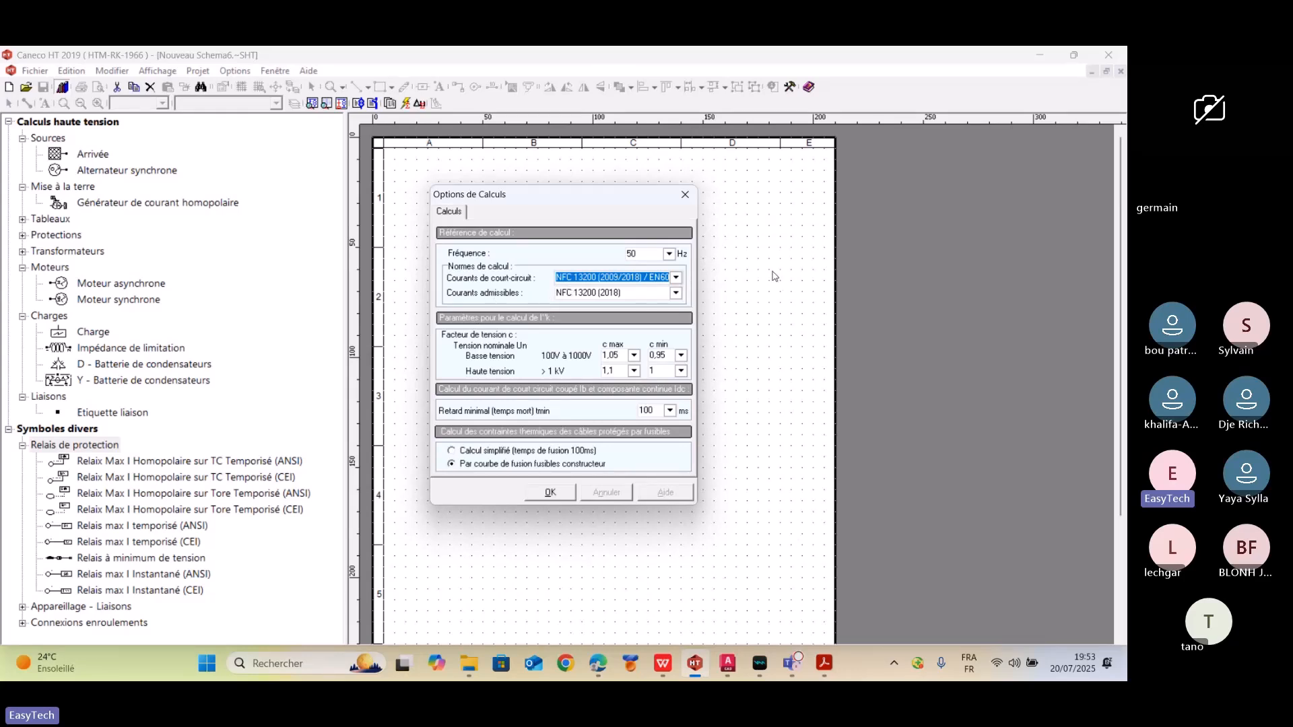
click(676, 280)
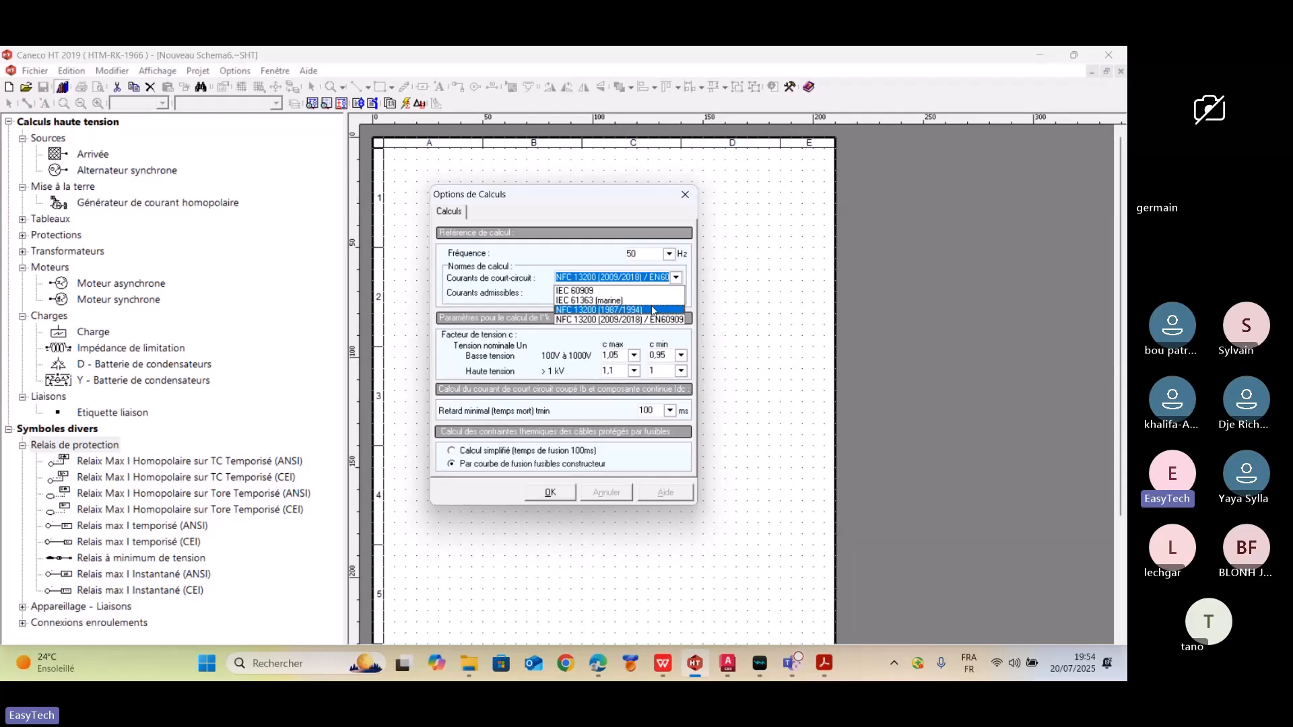
key(Up)
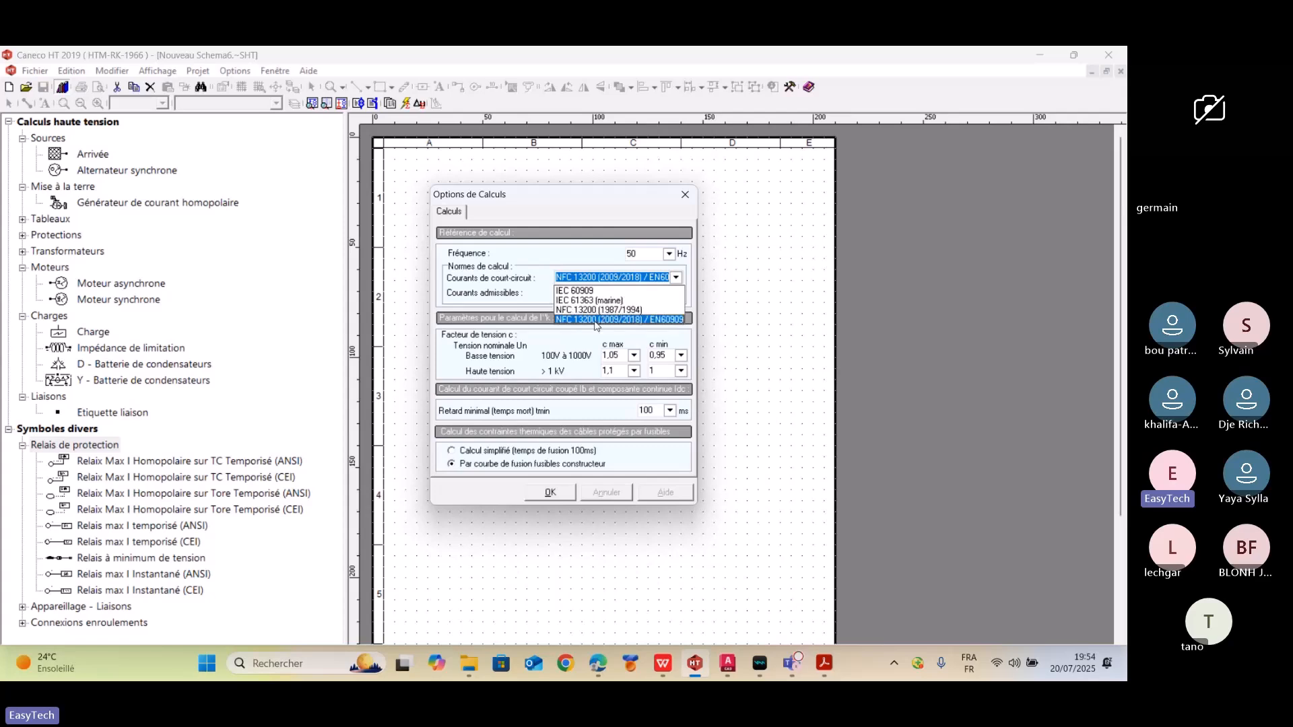
click(527, 288)
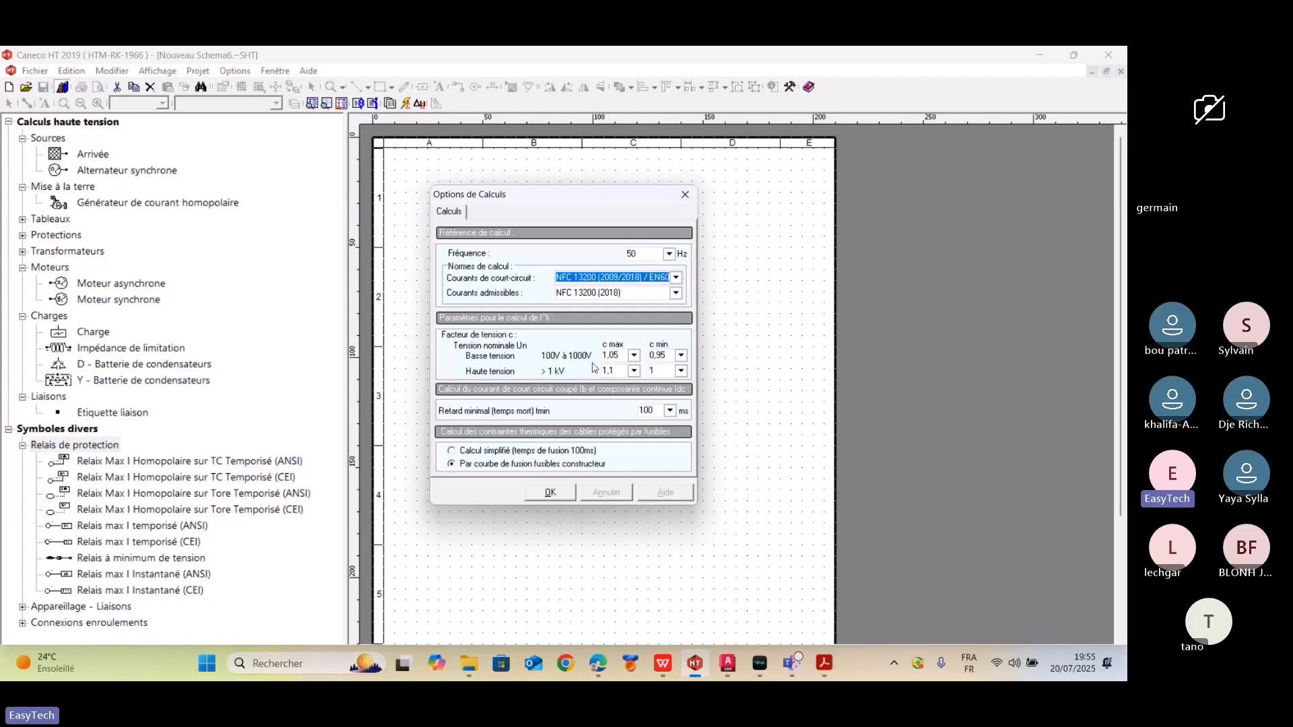
- Check the low-voltage and high-voltage c factors in the calculation options and accept the options
click(667, 354)
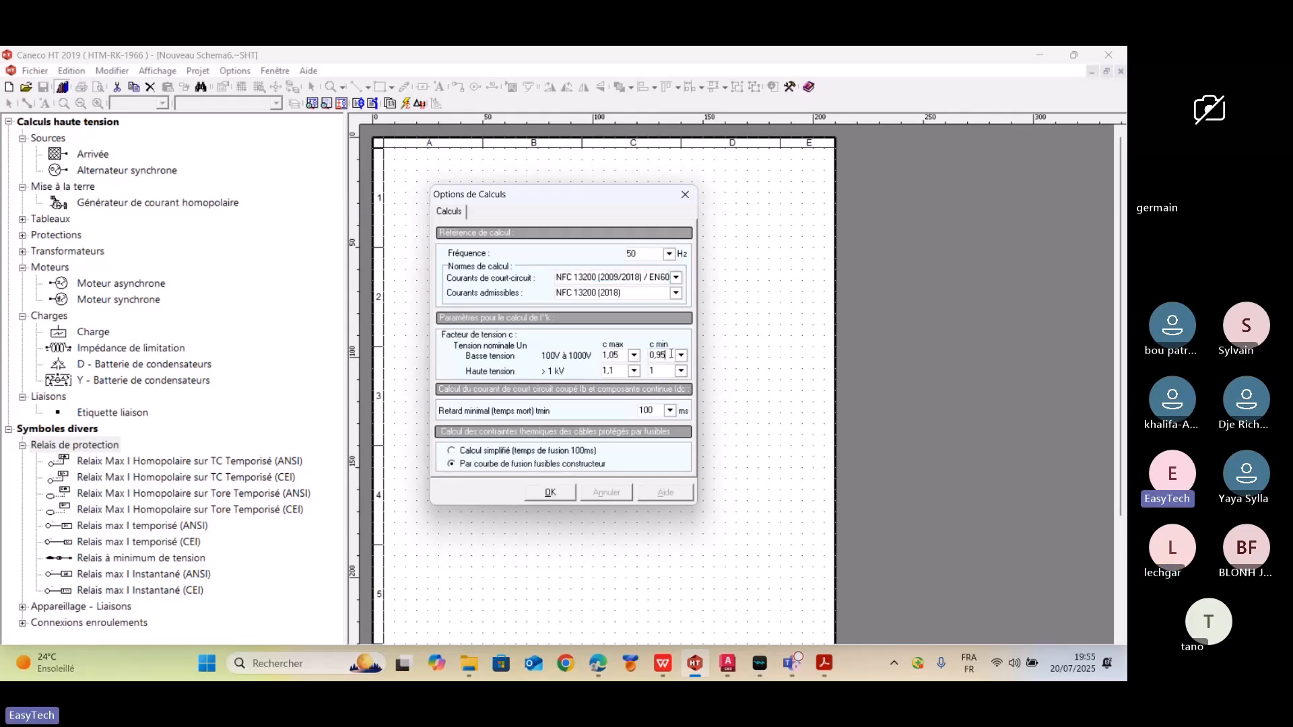
drag(669, 355, 648, 353)
click(623, 367)
key(ctrl)
click(545, 358)
mouse_move(540, 415)
key(ctrl)
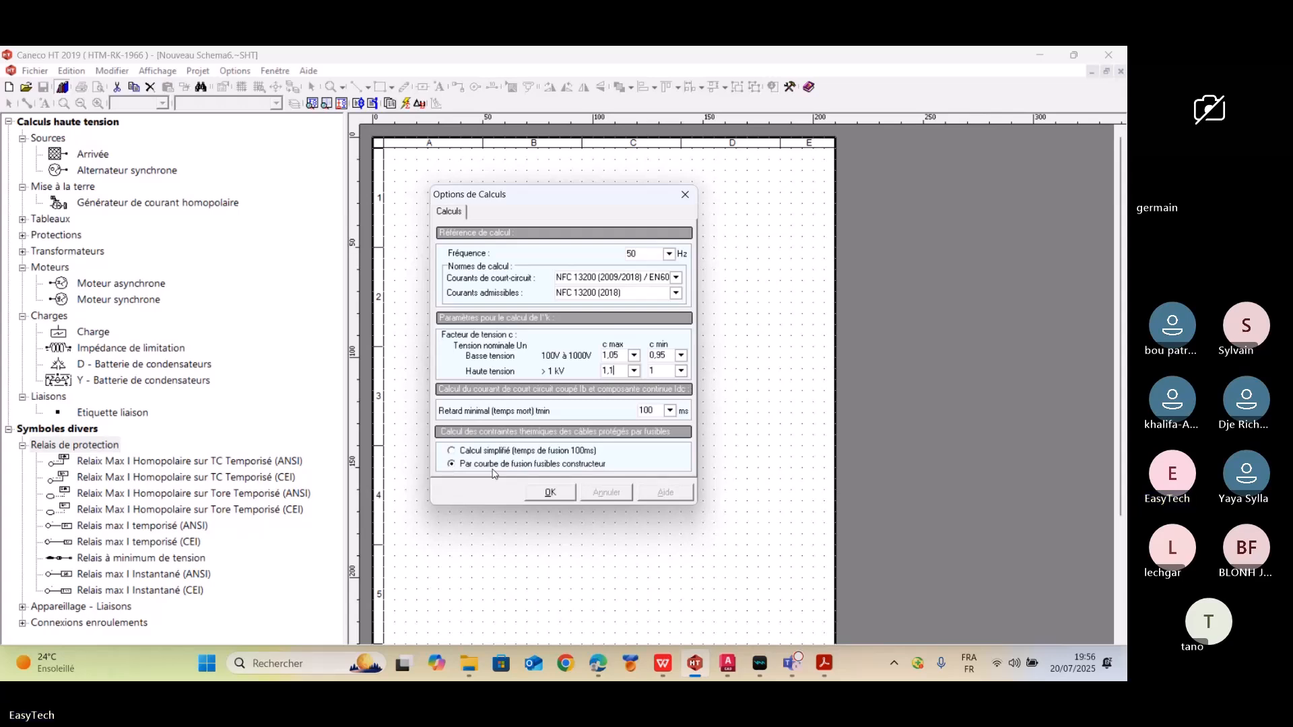
click(551, 493)
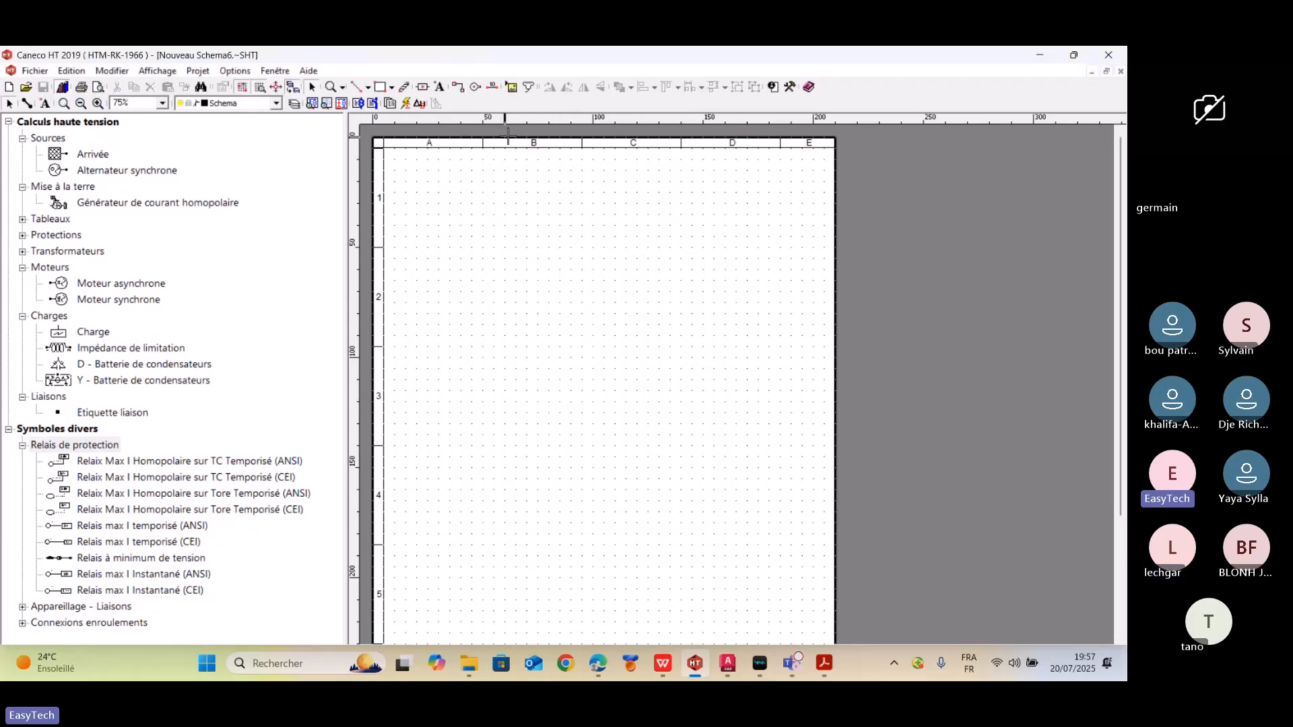
- Place an Arrivée source symbol in row 1 of the sheet, at the boundary between columns B and C
click(100, 157)
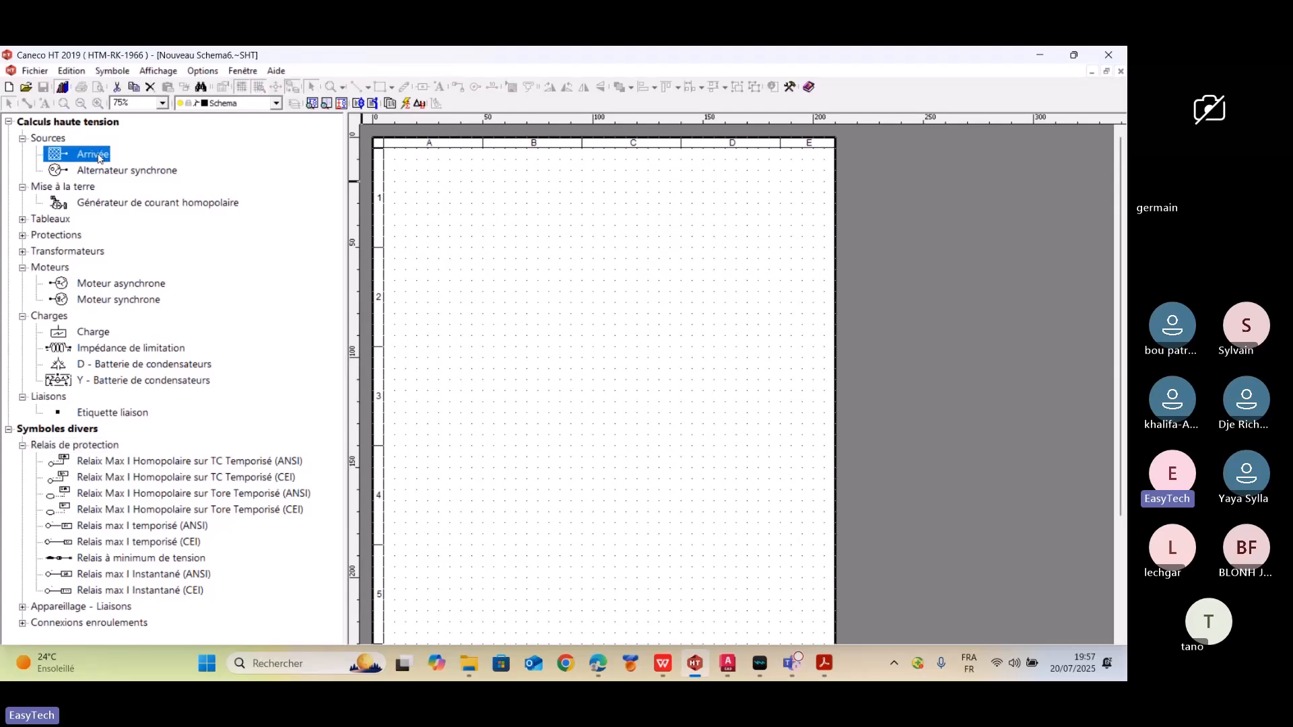
click(202, 72)
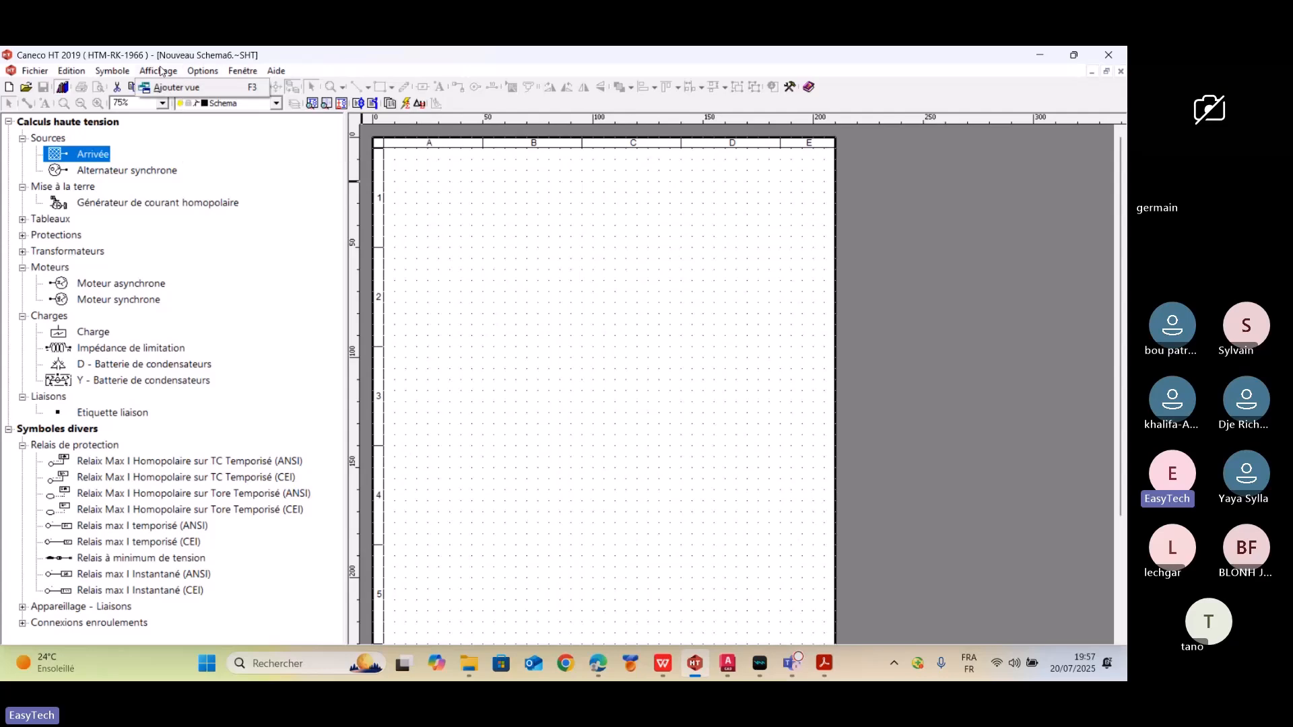
click(70, 157)
click(584, 204)
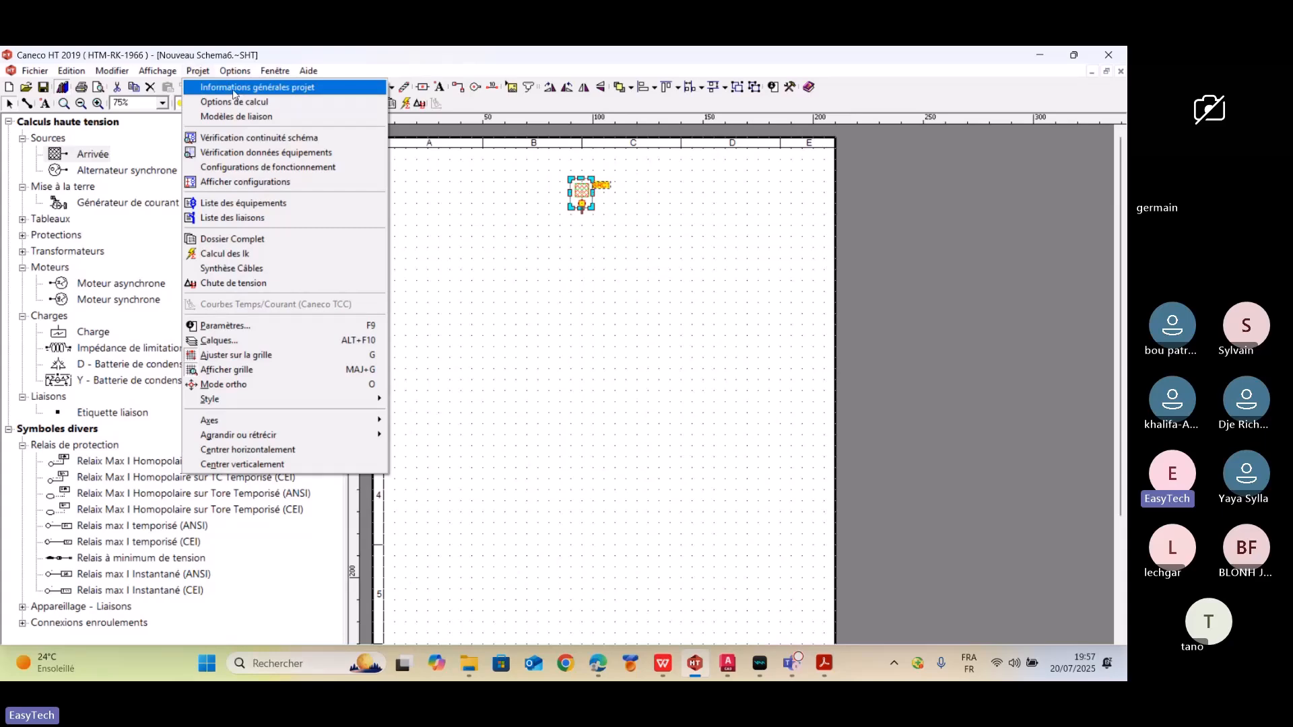
- Review the general, client, study and print pages of the project information and close it without changes
click(234, 94)
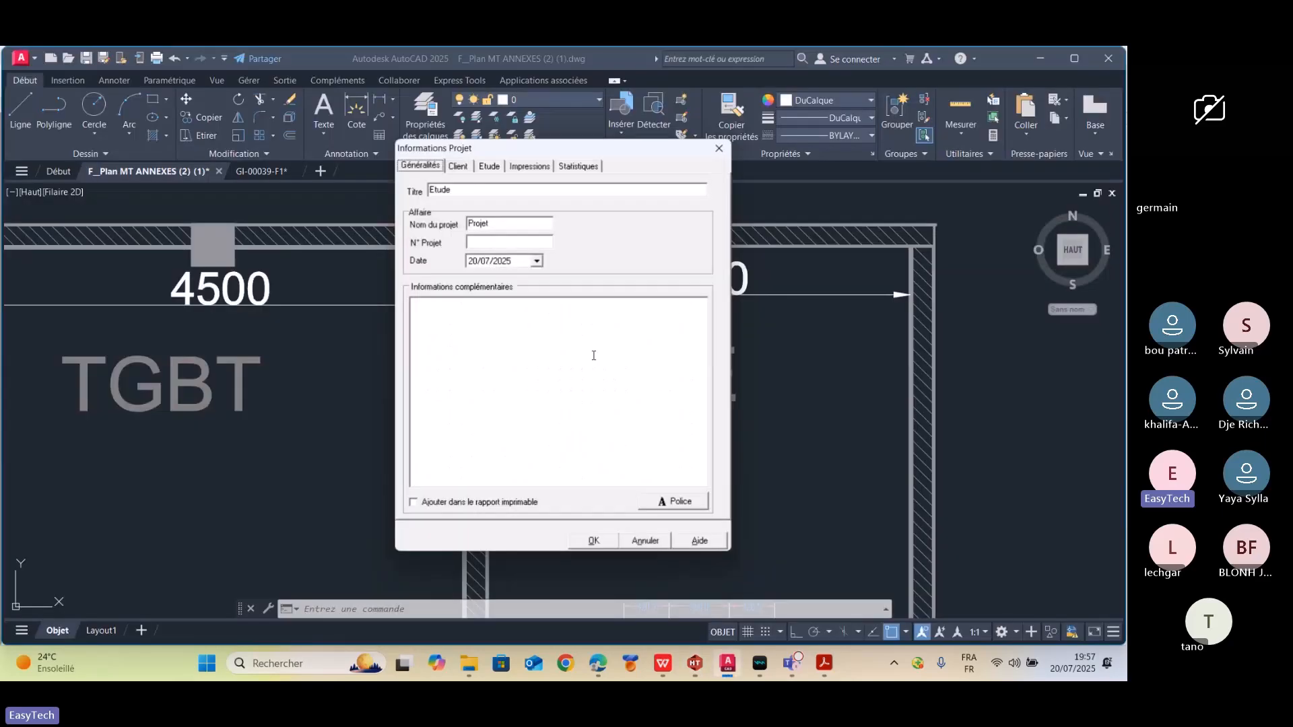
double_click(497, 223)
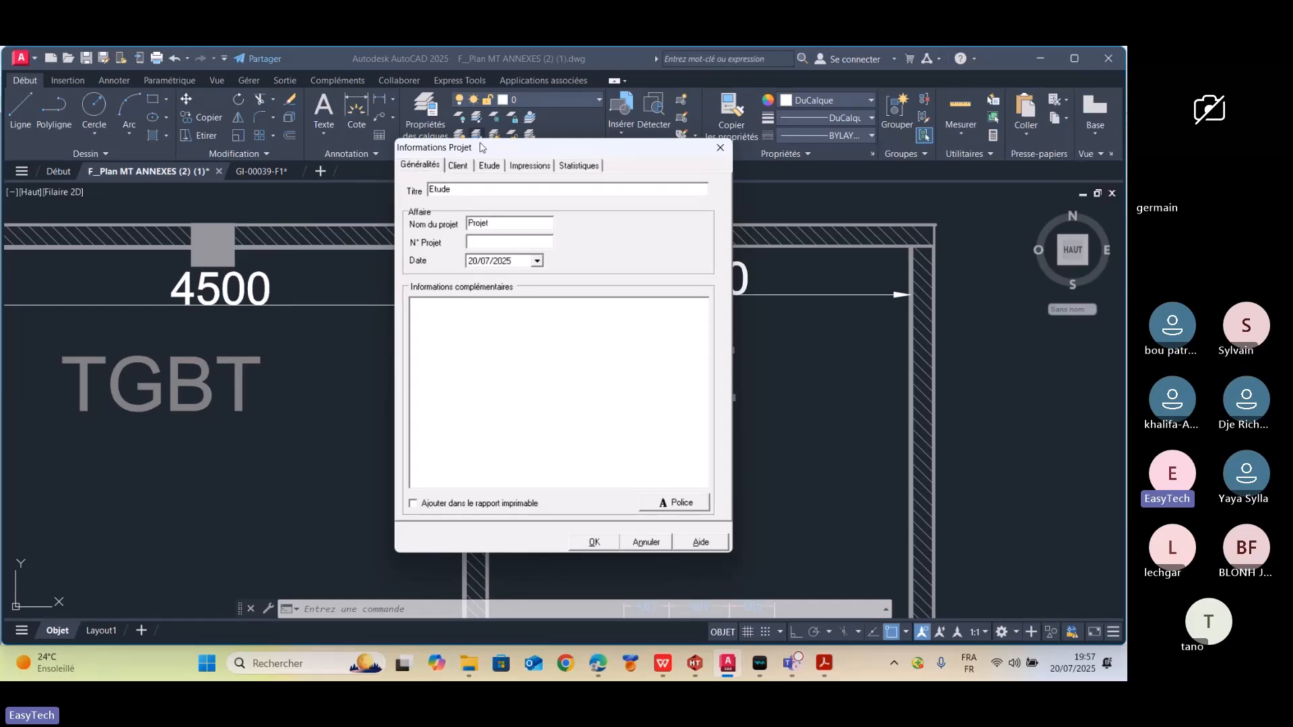
click(458, 166)
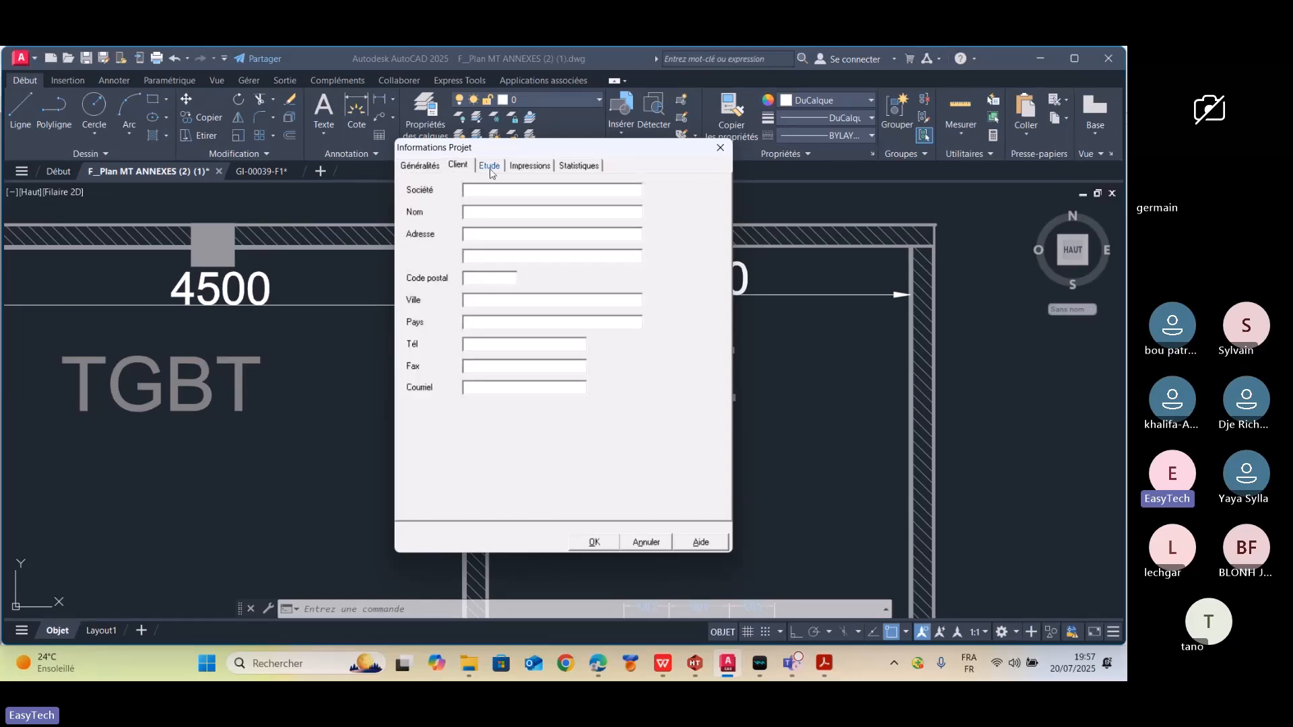
click(491, 167)
click(520, 167)
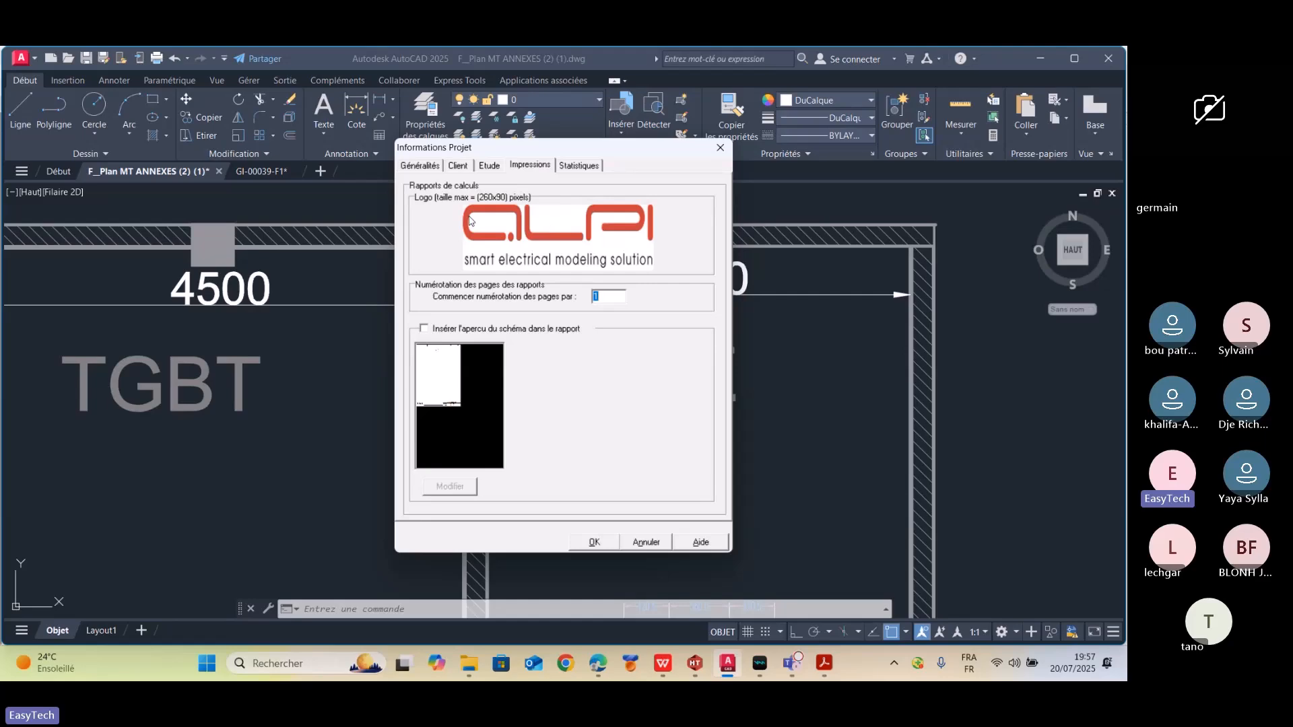
click(419, 166)
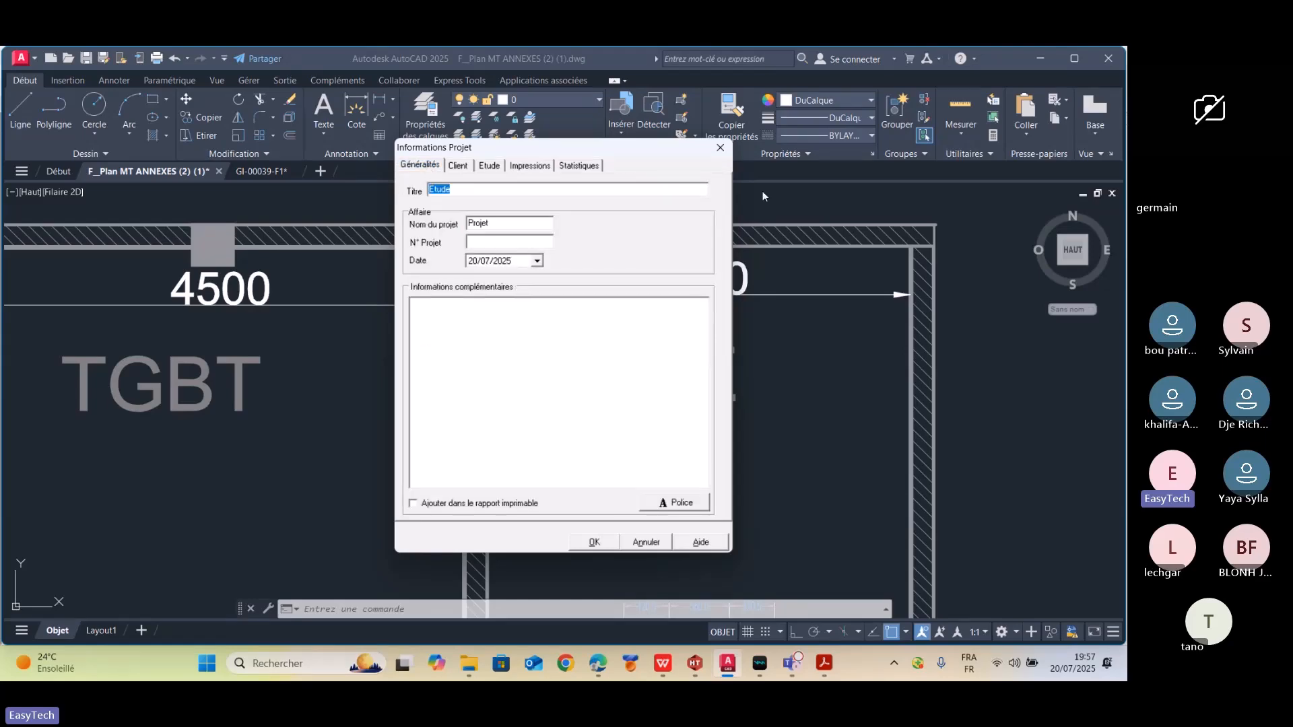
click(724, 149)
click(616, 245)
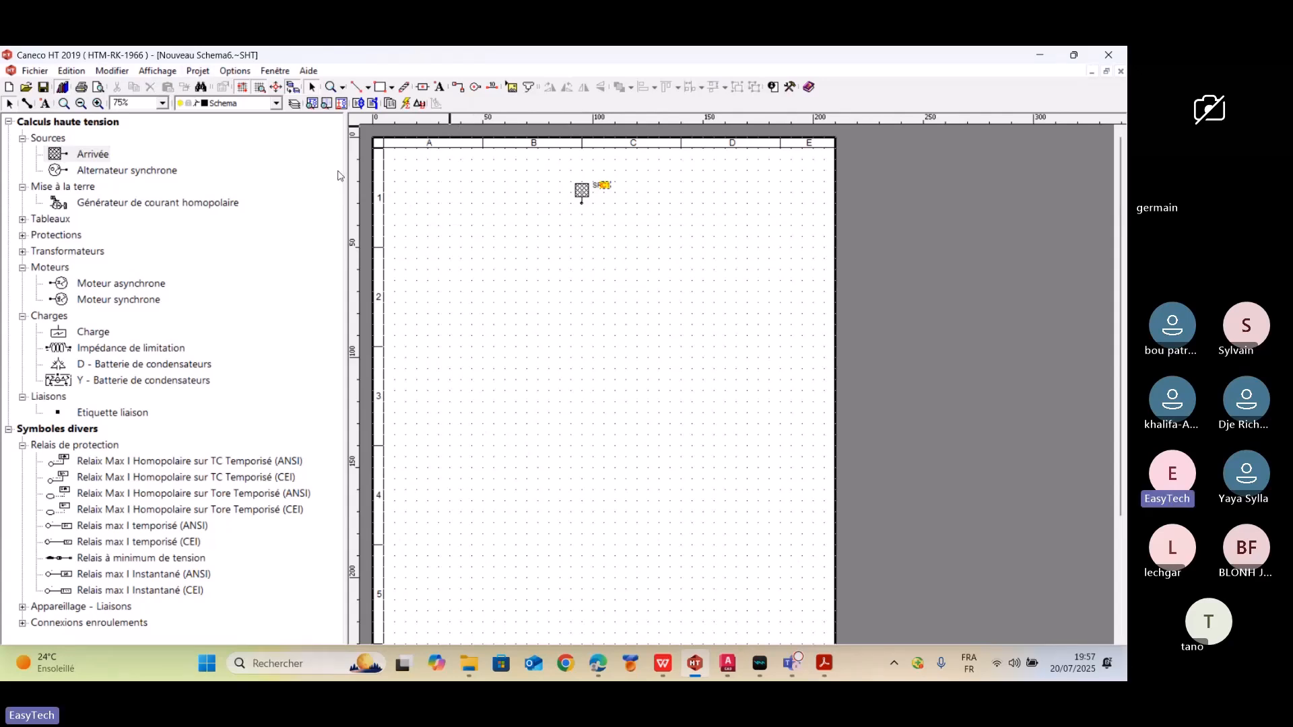
scroll(597, 191, up, 3)
scroll(644, 265, down, 2)
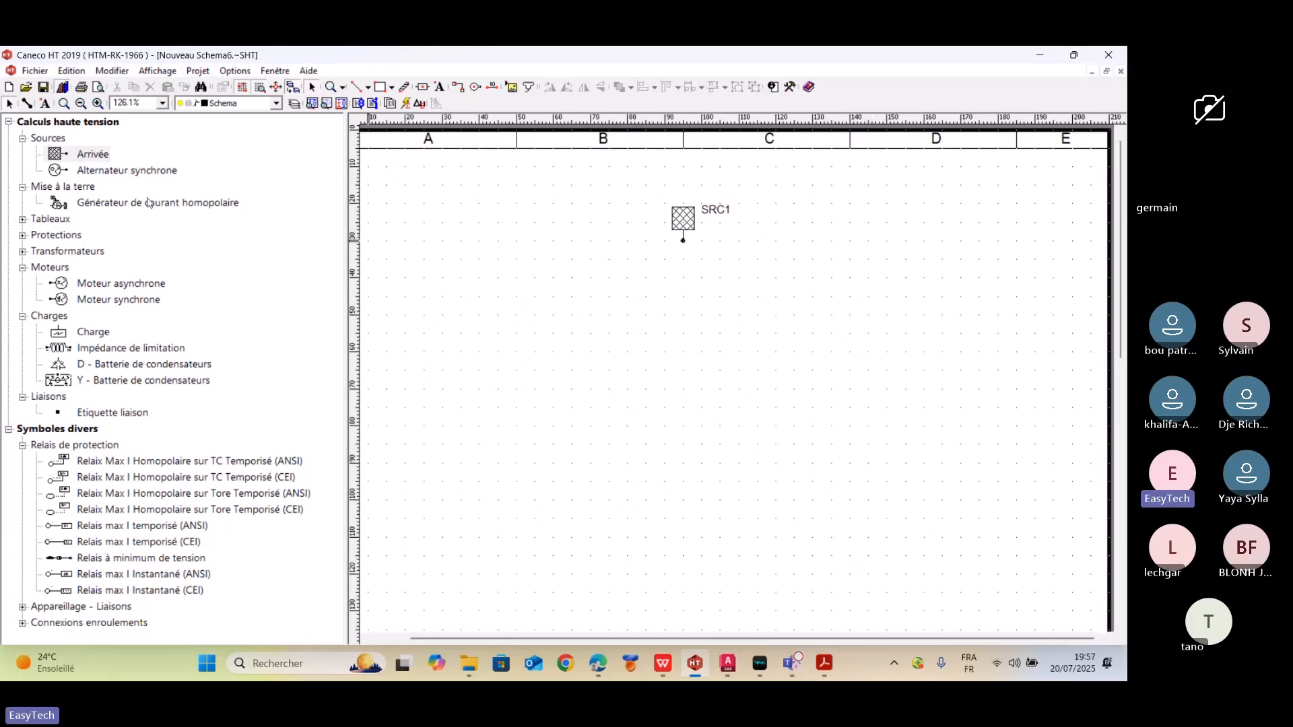
click(64, 157)
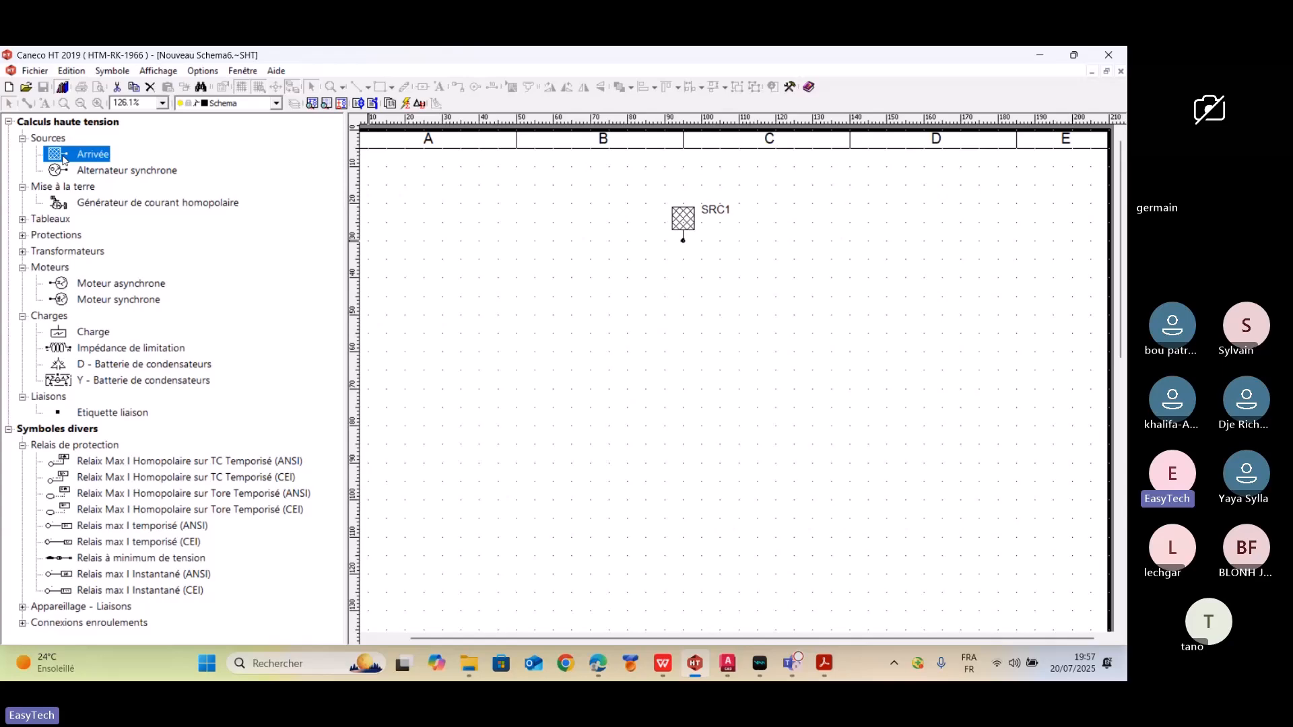
scroll(701, 290, down, 4)
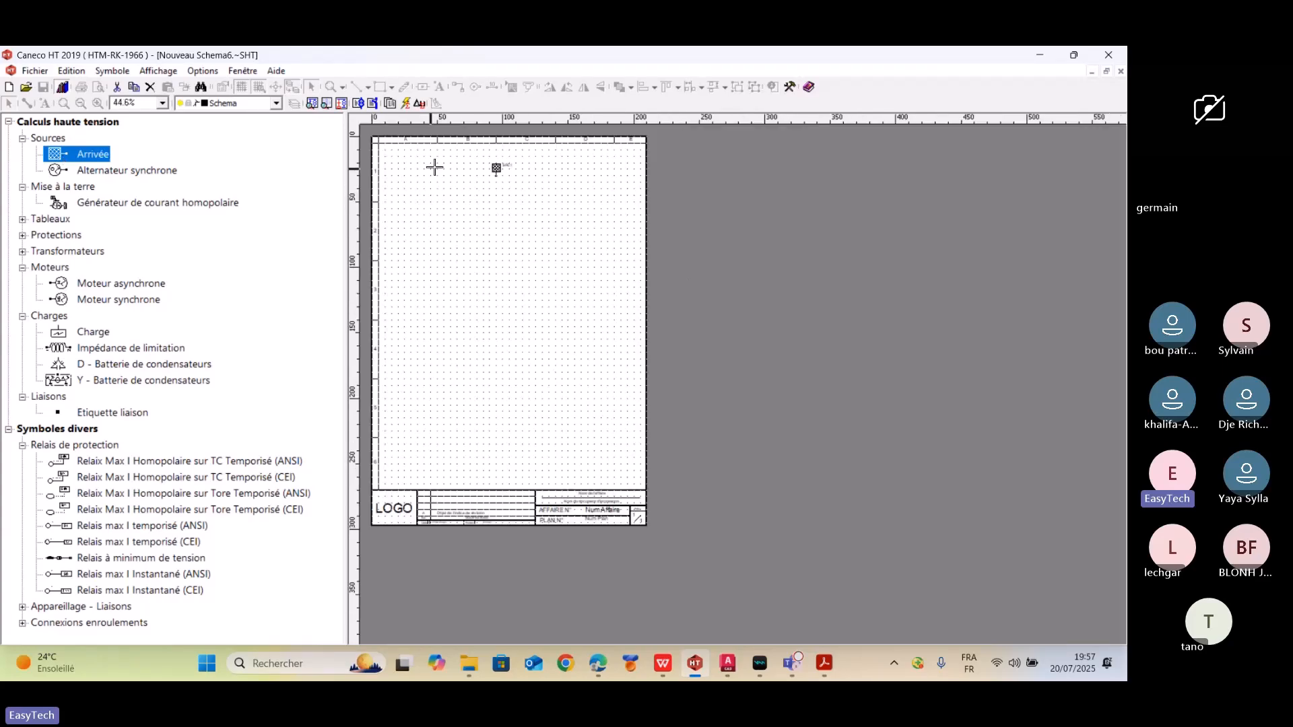
scroll(434, 167, up, 1)
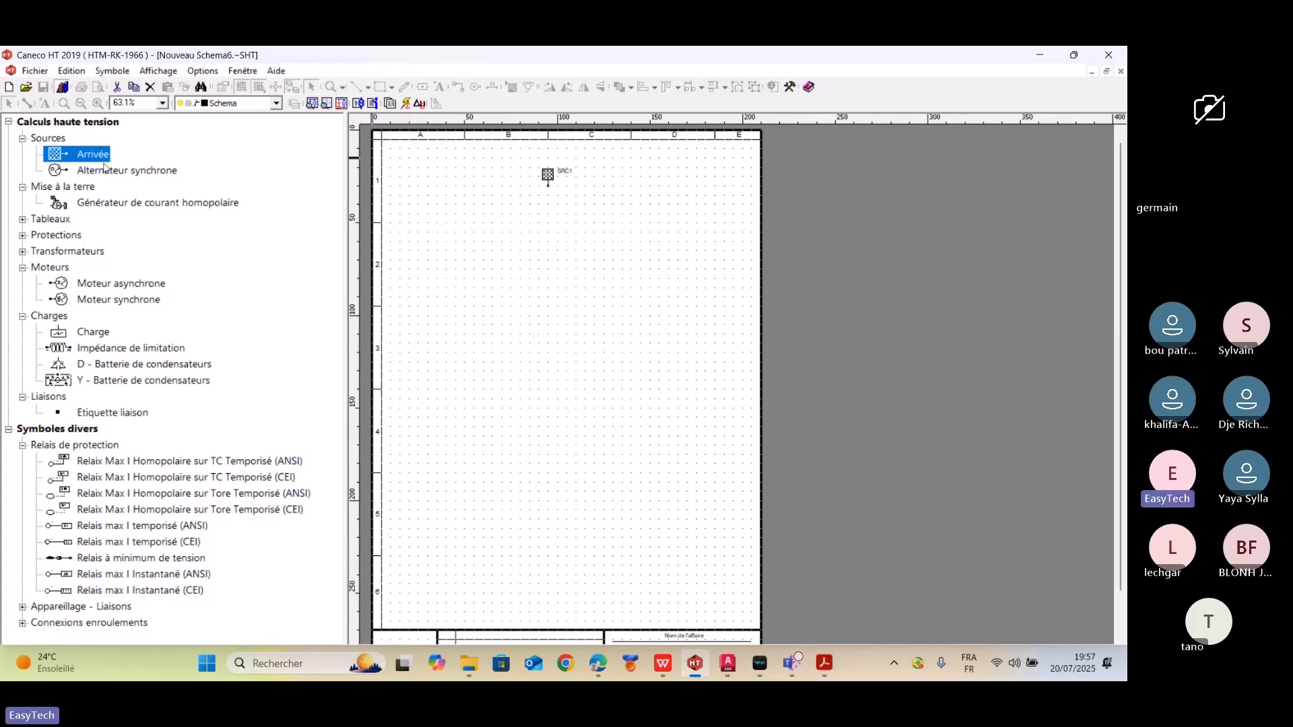
- Switch to the Caneco HT course PDF in Acrobat and go to "Exercice 1 : Départ HT/BT" from its table of contents
click(835, 670)
scroll(701, 322, down, 10)
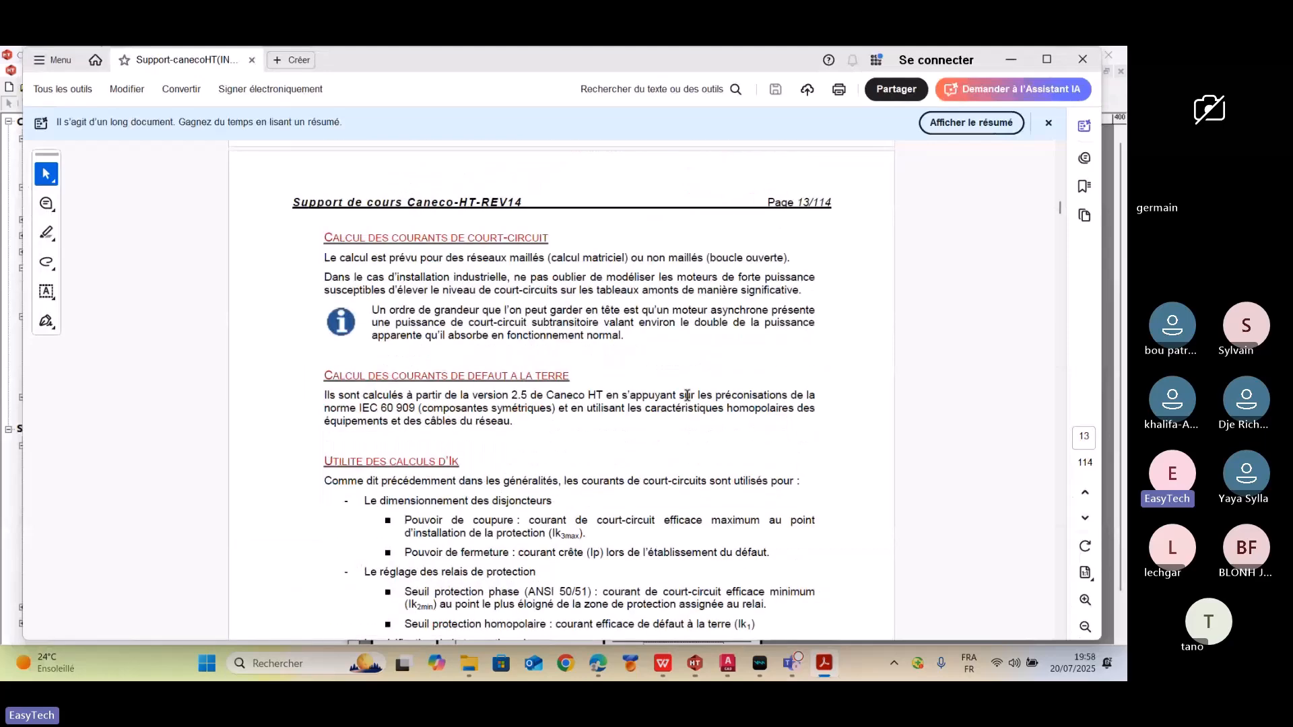
scroll(755, 202, up, 3)
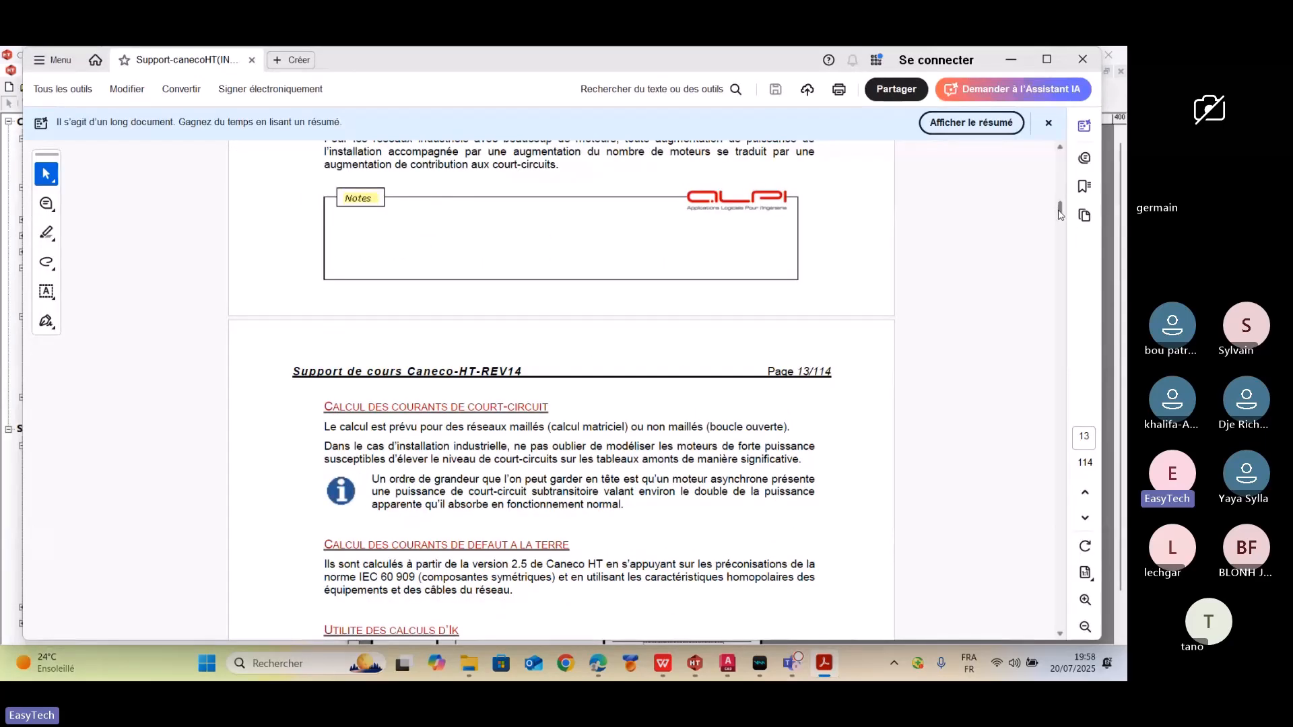
drag(1060, 211, 1061, 173)
scroll(507, 389, up, 2)
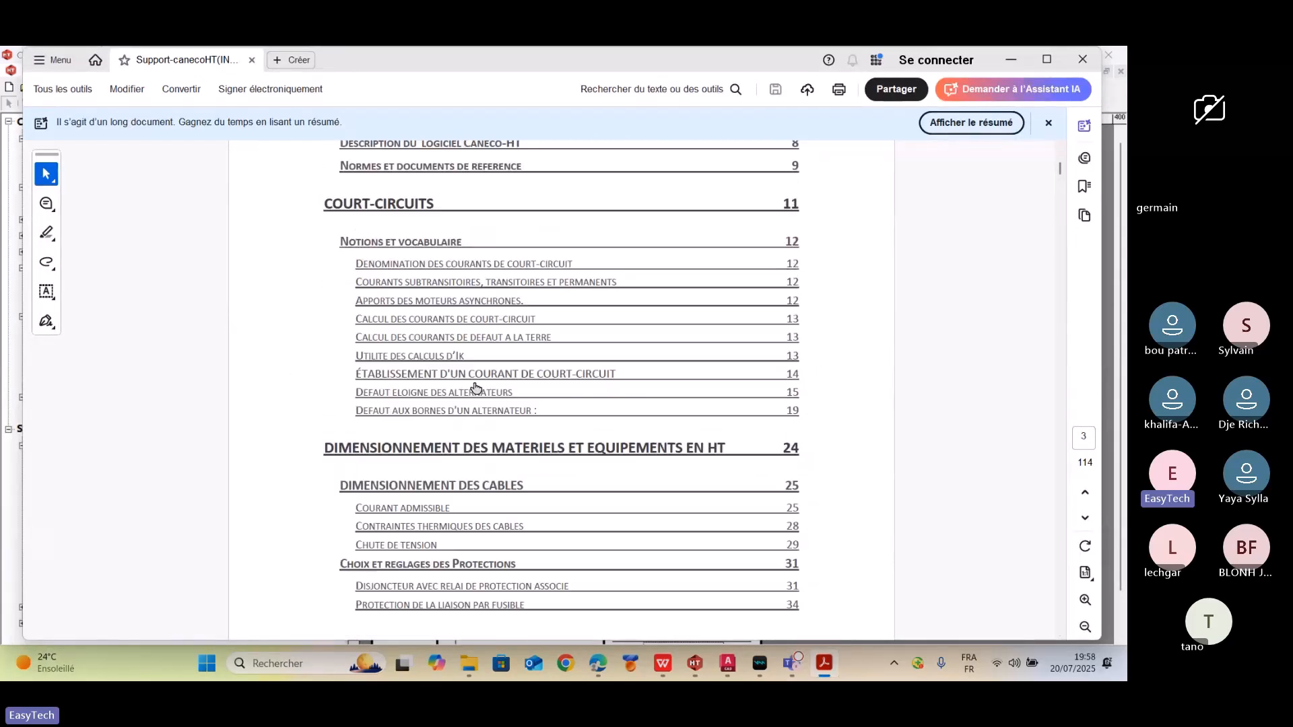
scroll(472, 408, down, 9)
scroll(472, 411, down, 3)
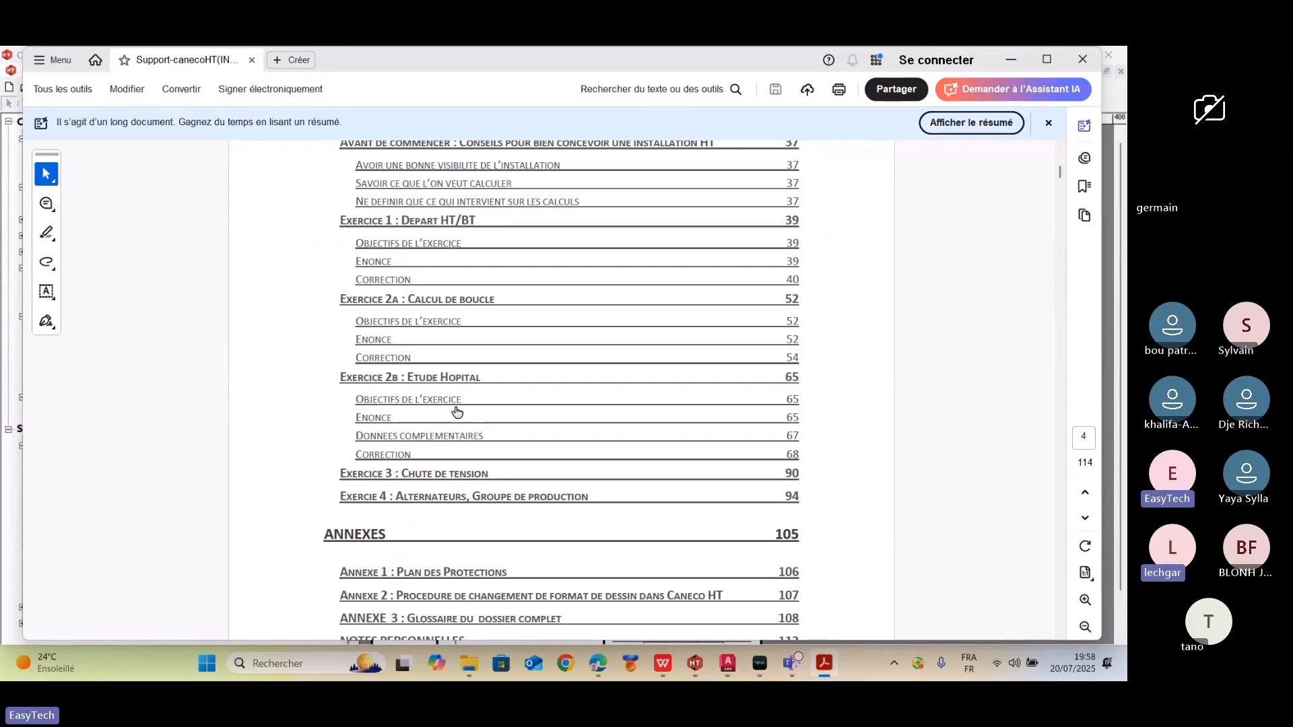
click(448, 245)
scroll(498, 279, down, 3)
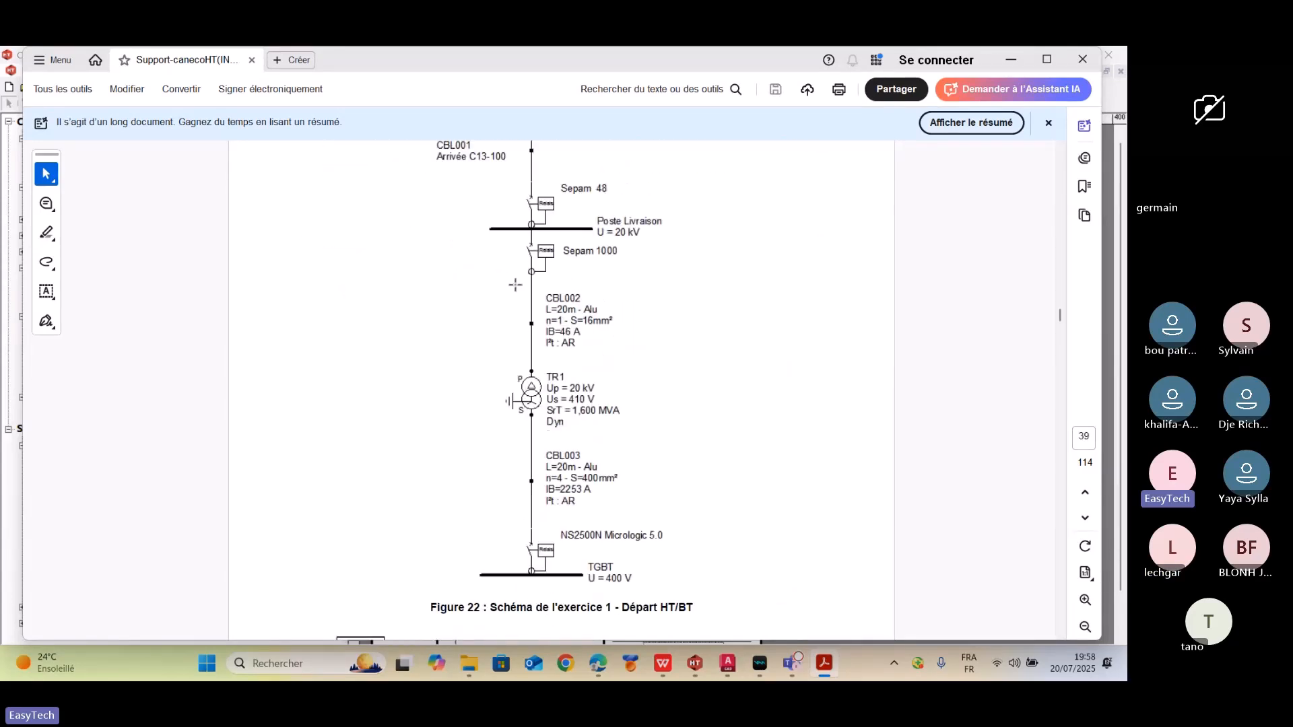
- Examine the upstream part of the exercise 1 diagram, from the ErDF source through CBL001 and Sepam 48 to the Poste Livraison busbar
scroll(513, 273, up, 1)
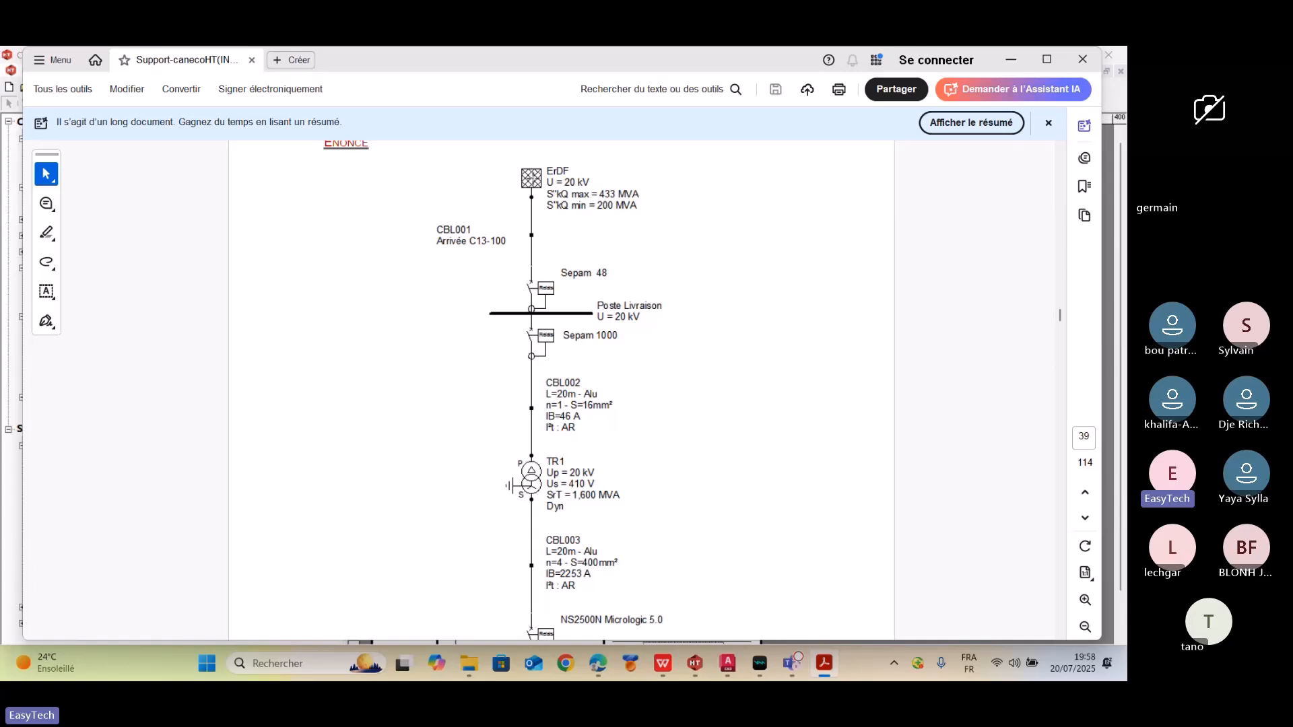
key(ctrl)
key(ctrl)
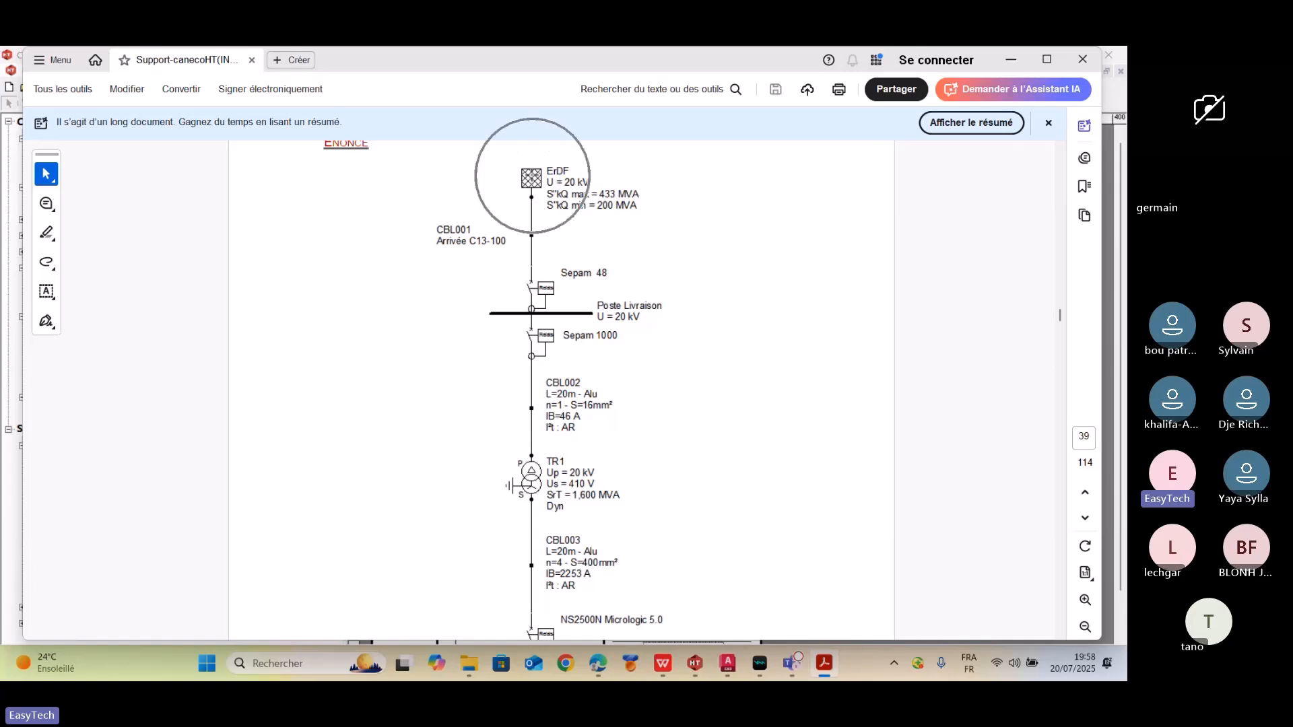
key(ctrl)
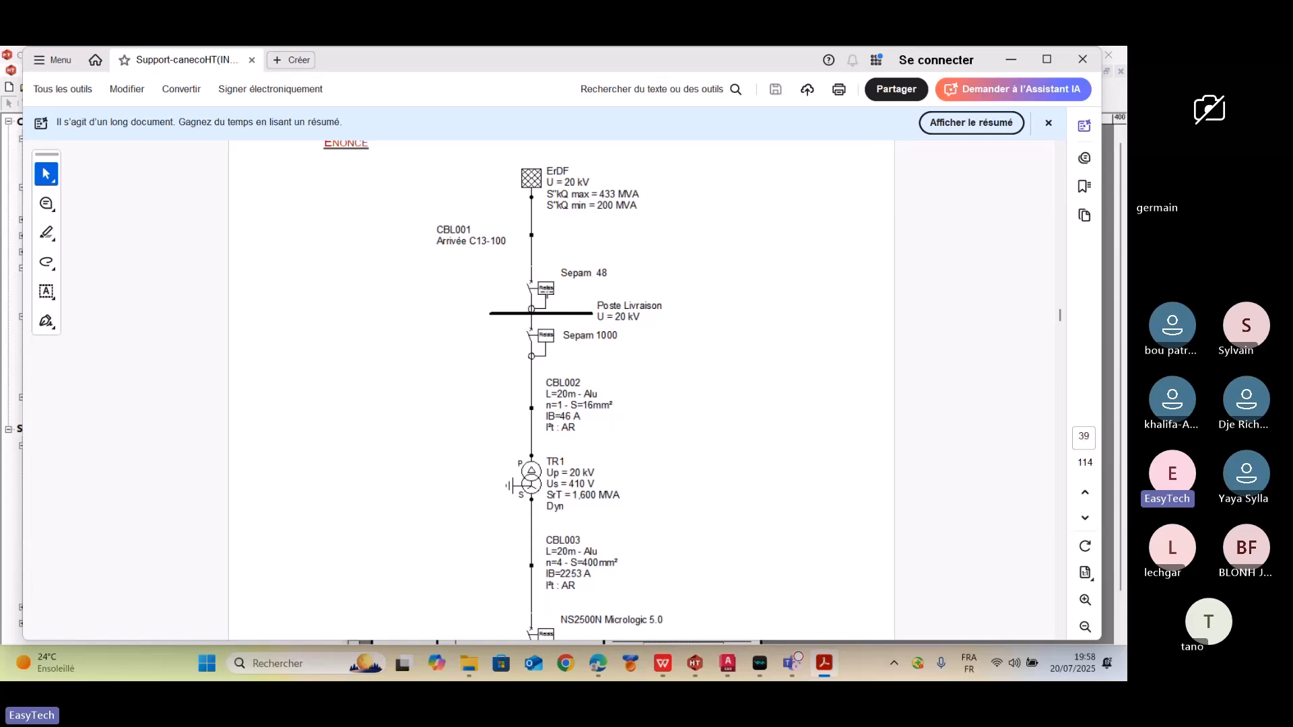
key(ctrl)
key(ctrl)
scroll(546, 343, down, 1)
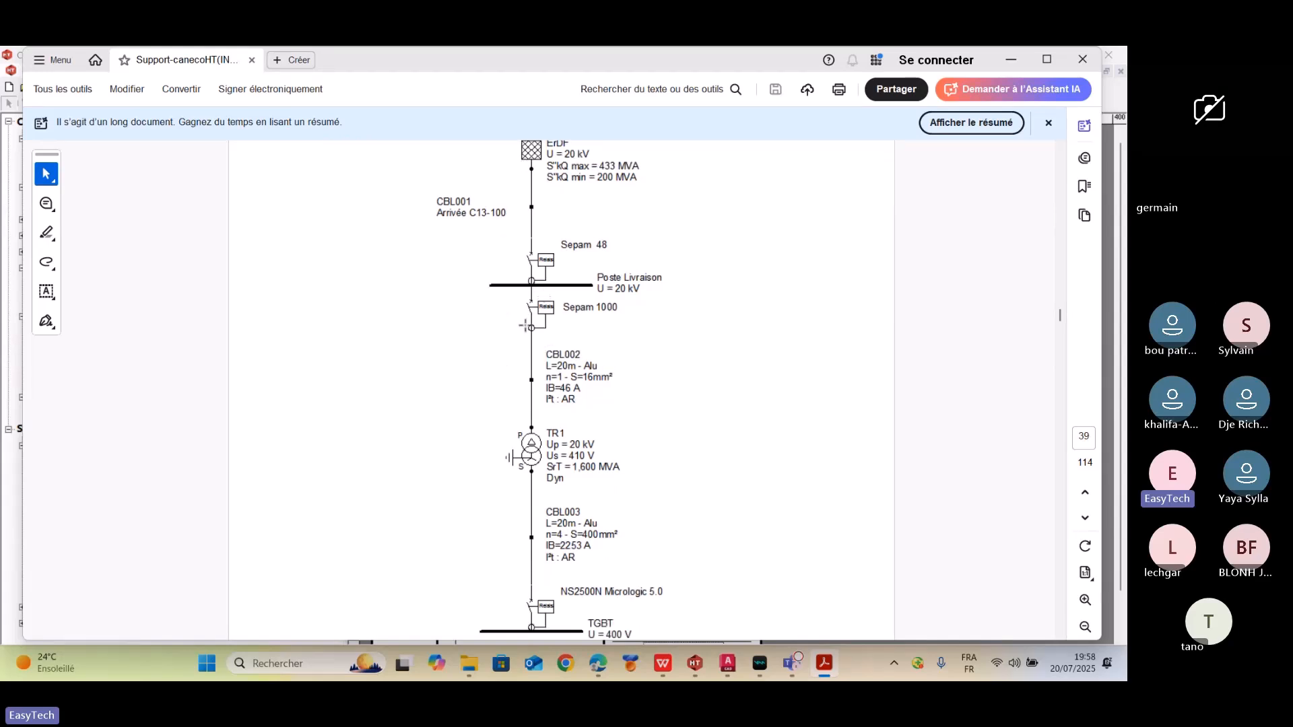
- Examine the data of cable CBL002 and transformer TR1 in the exercise 1 diagram
scroll(533, 327, down, 4)
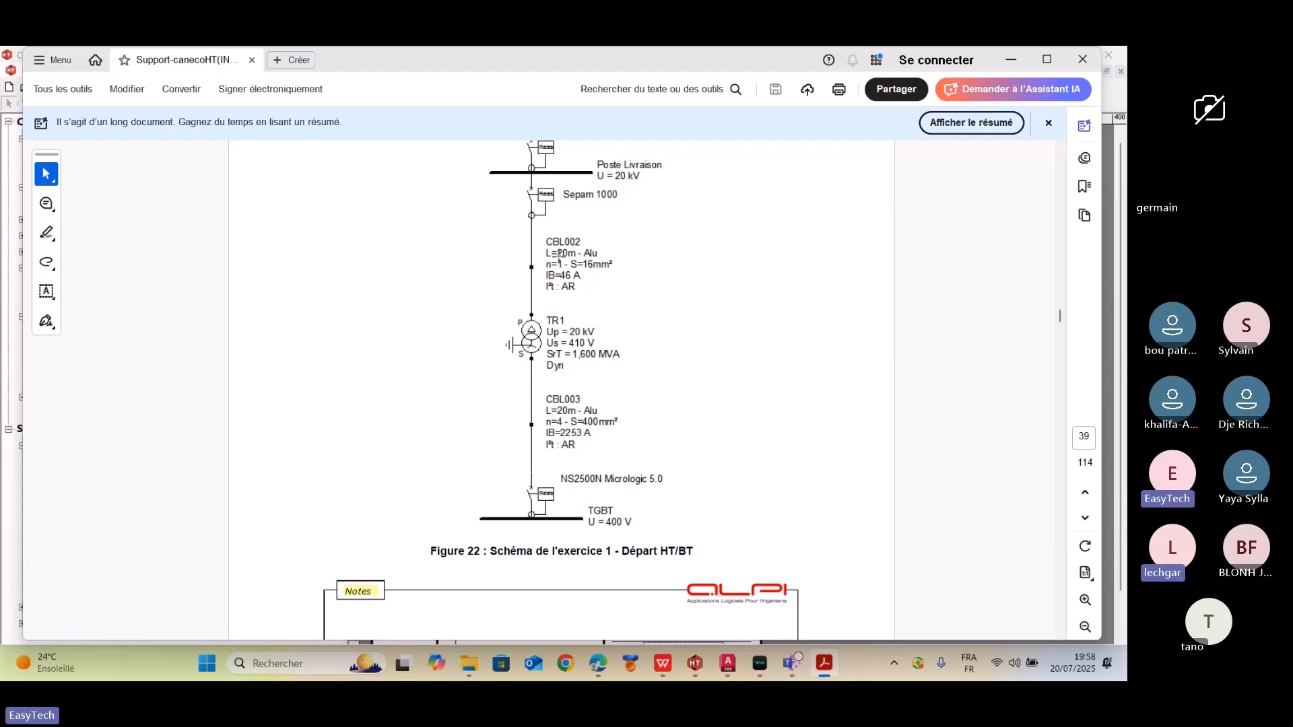
key(ctrl)
drag(538, 257, 637, 303)
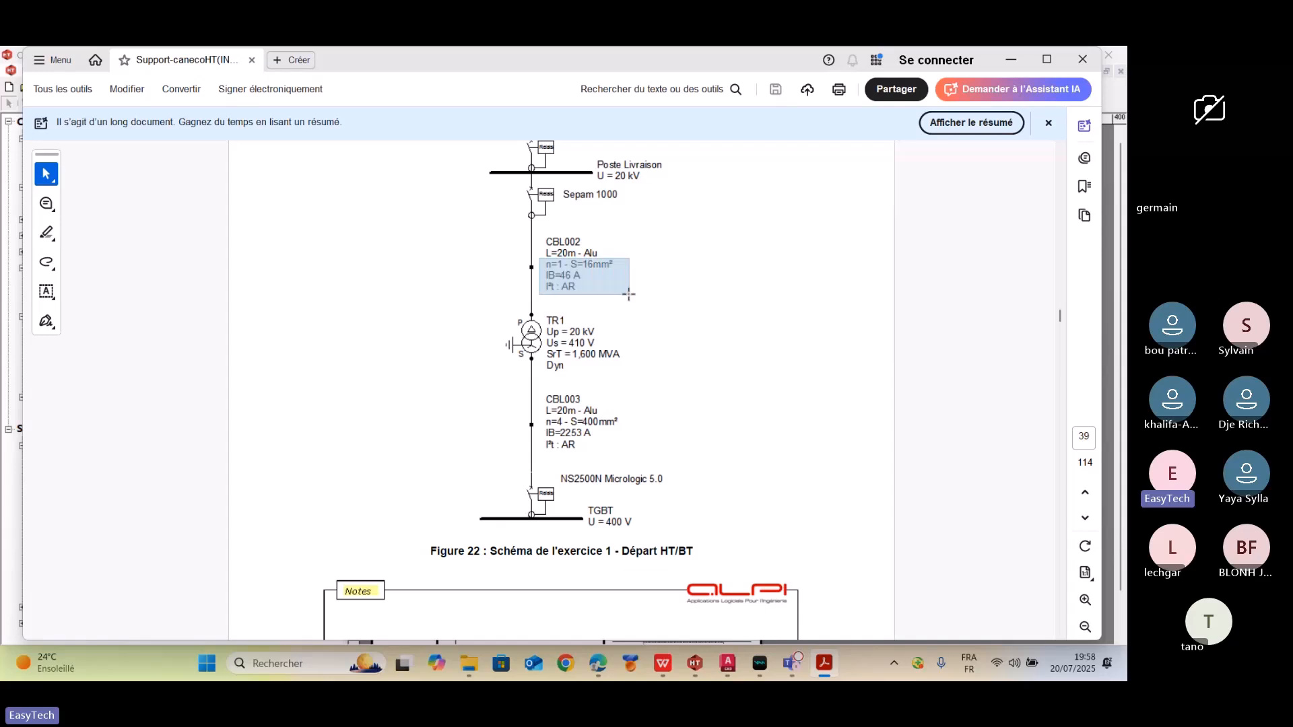
click(637, 260)
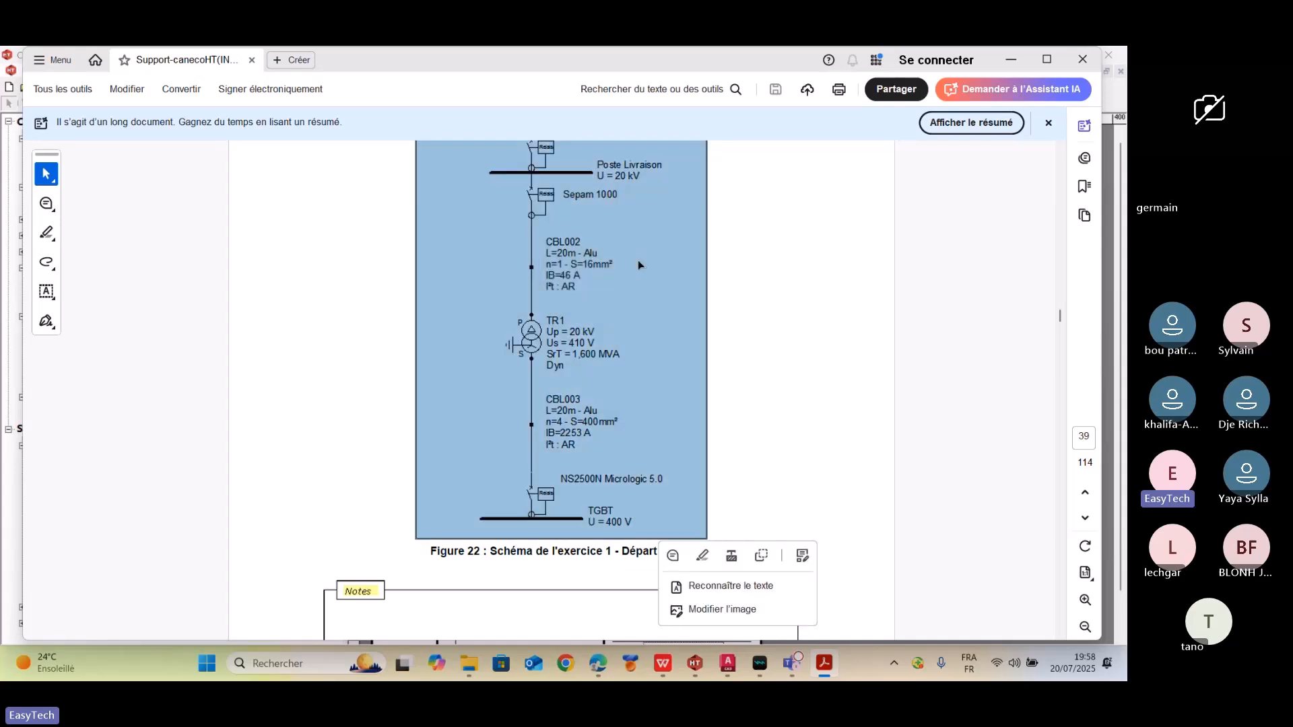
click(745, 270)
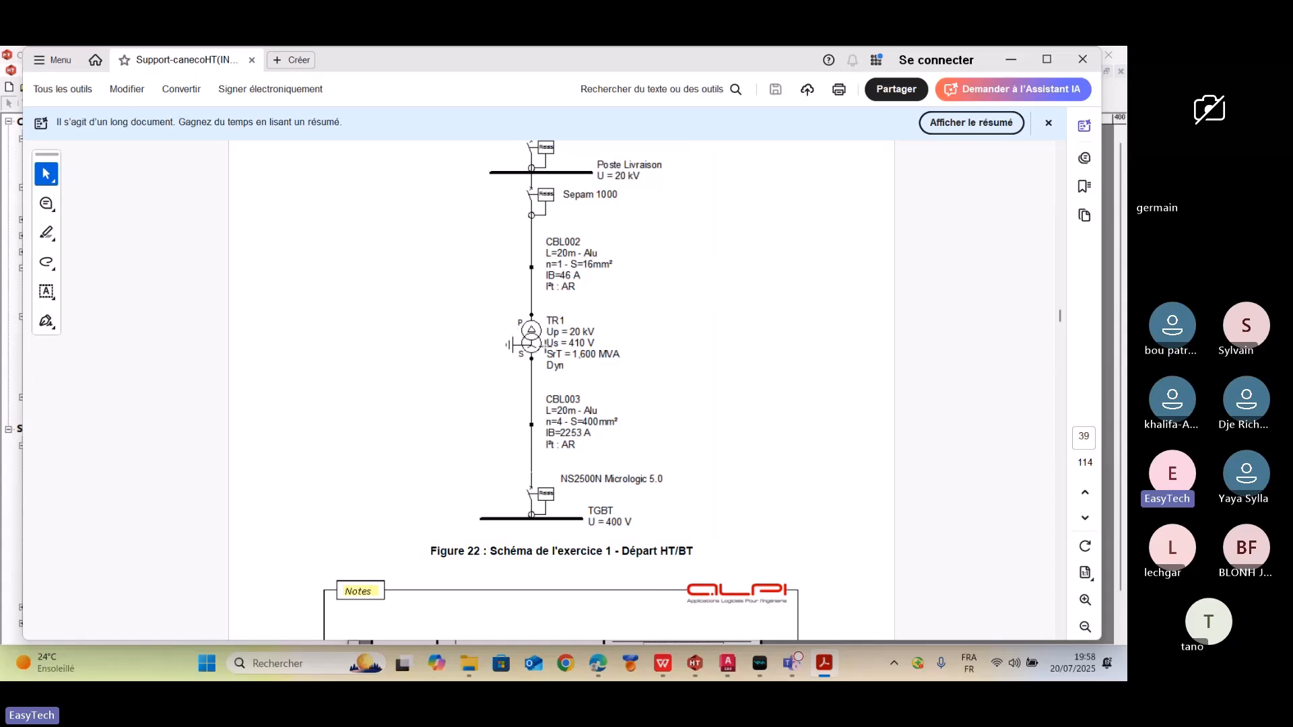
key(ctrl)
key(ctrl)
key(ctrl)
scroll(641, 342, down, 3)
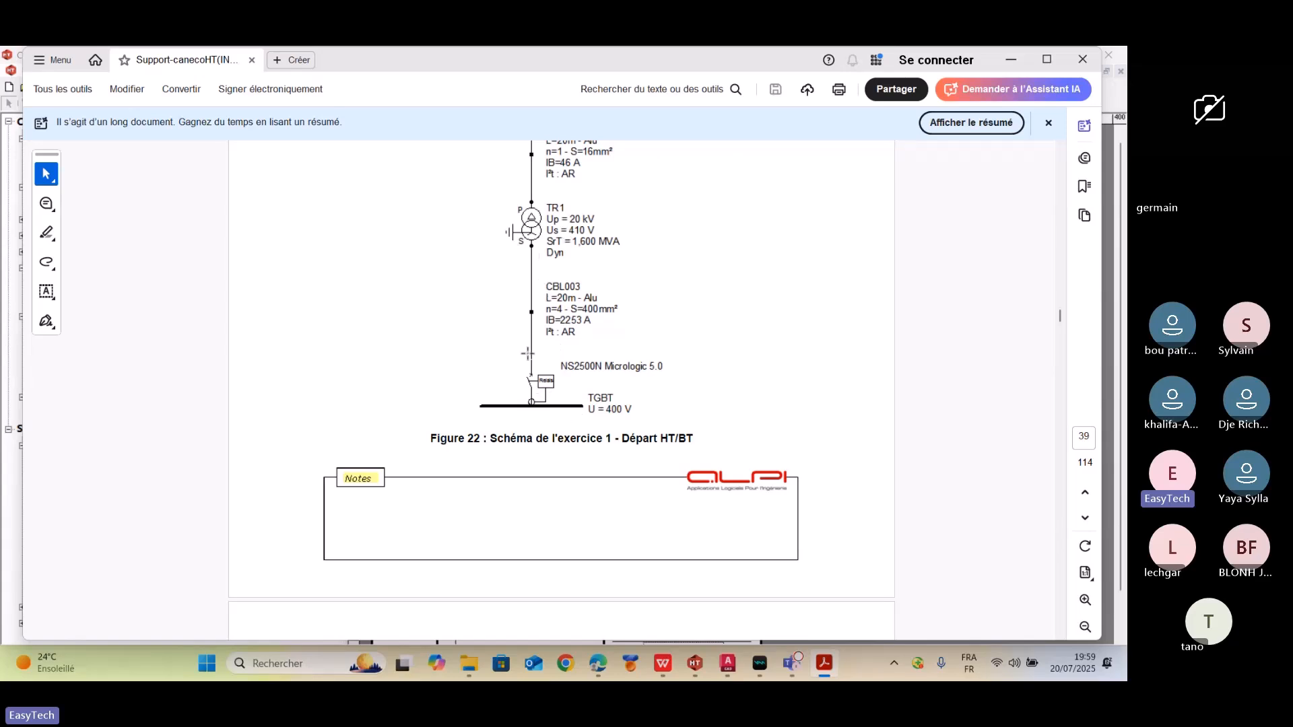
- Examine cable CBL003, the NS2500N Micrologic 5.0 breaker and the TGBT busbar in the exercise 1 diagram
click(530, 283)
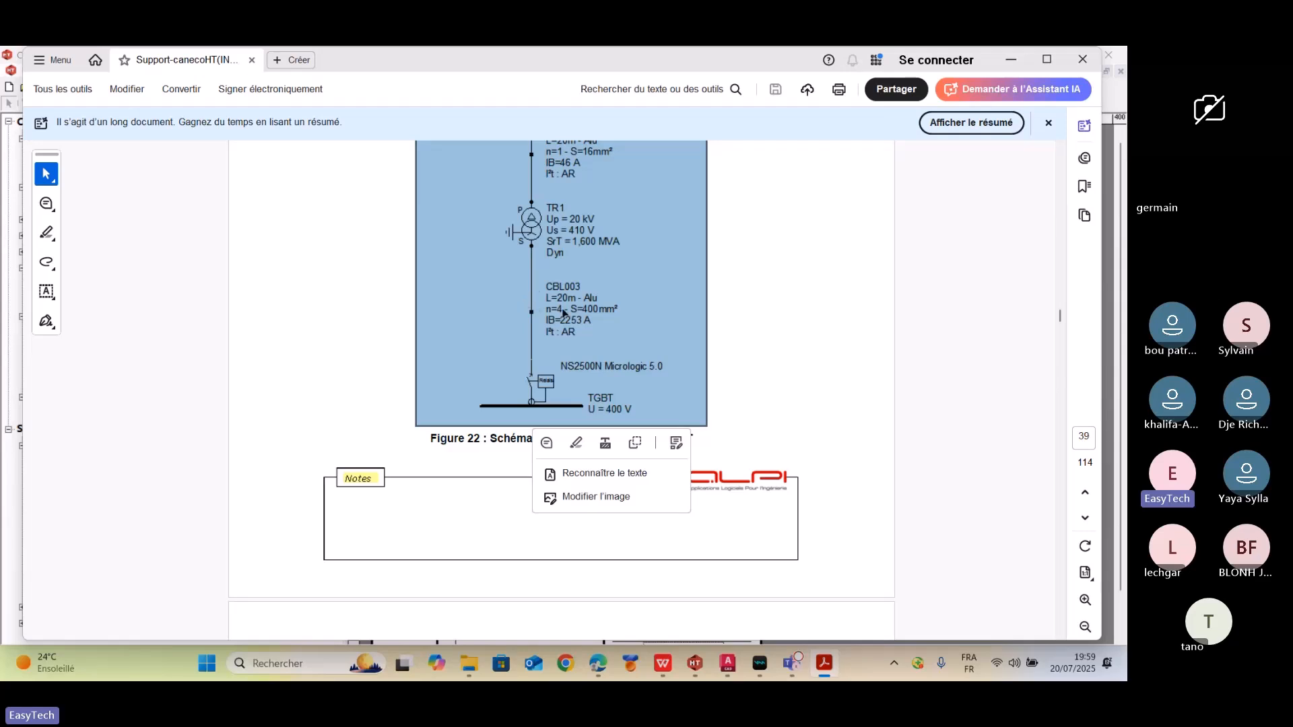
click(778, 286)
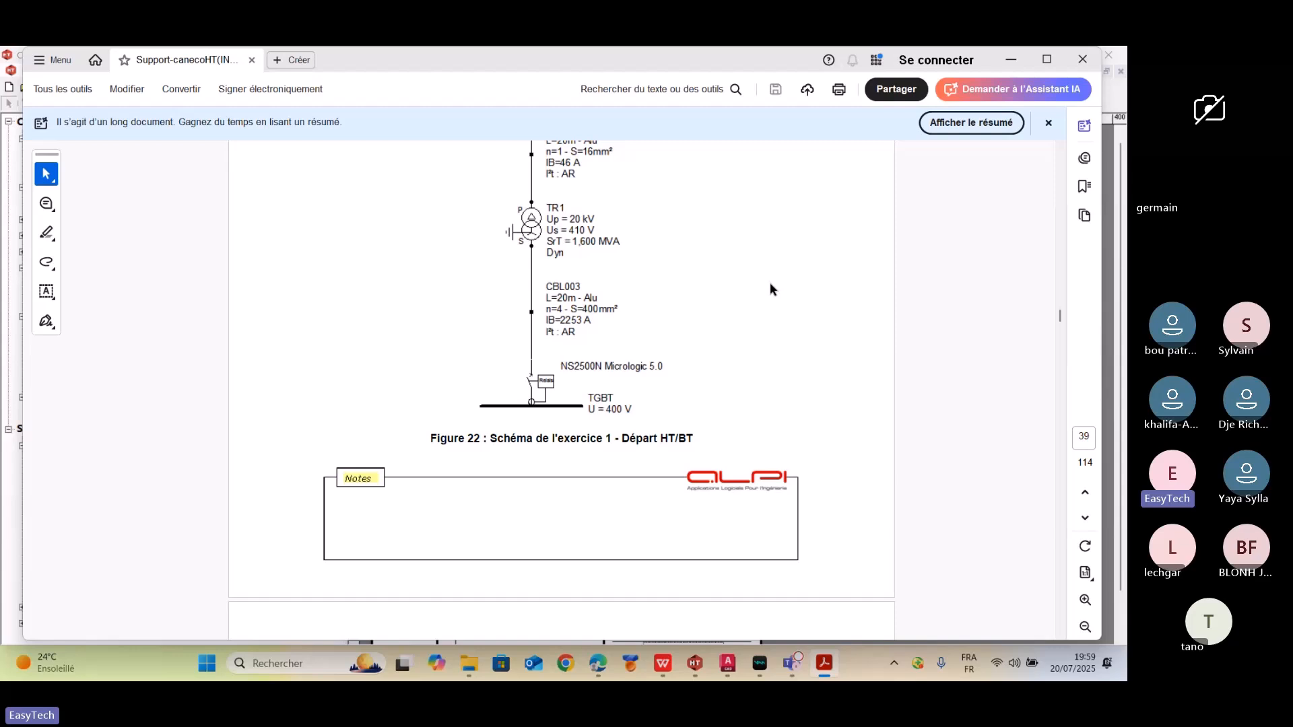
scroll(770, 283, up, 3)
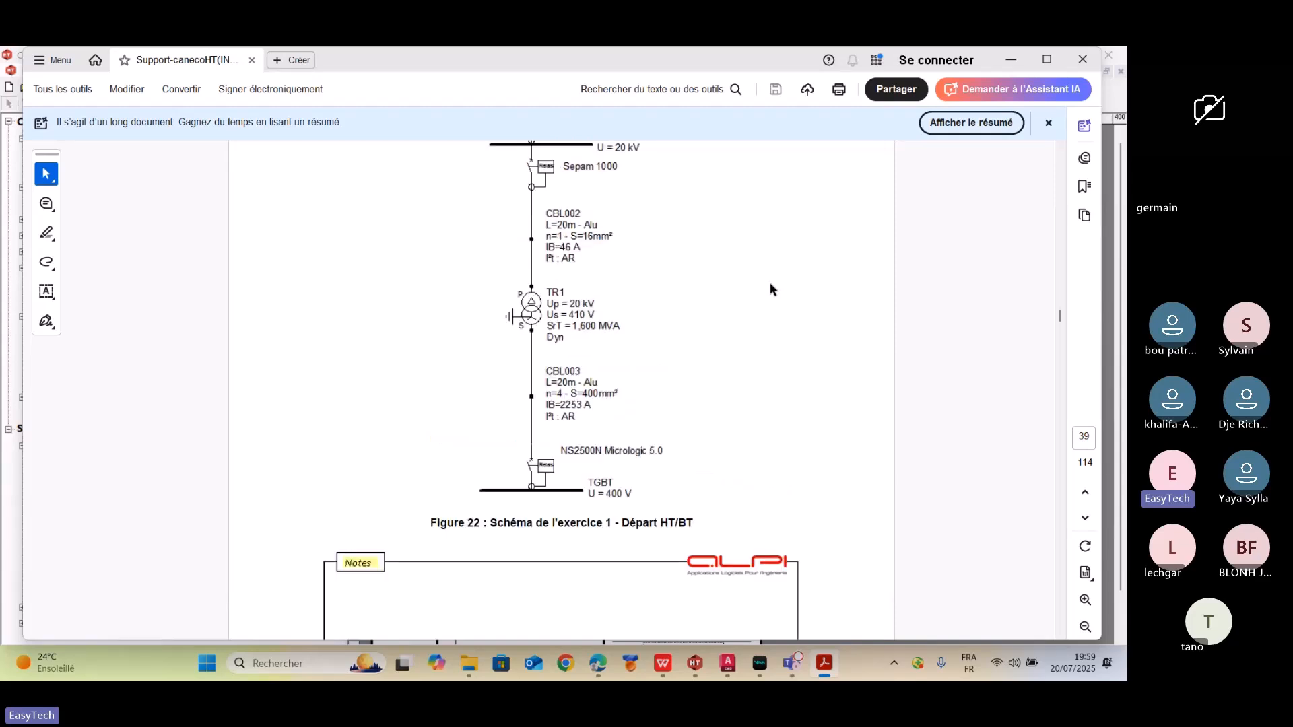
scroll(770, 289, up, 1)
scroll(770, 289, down, 2)
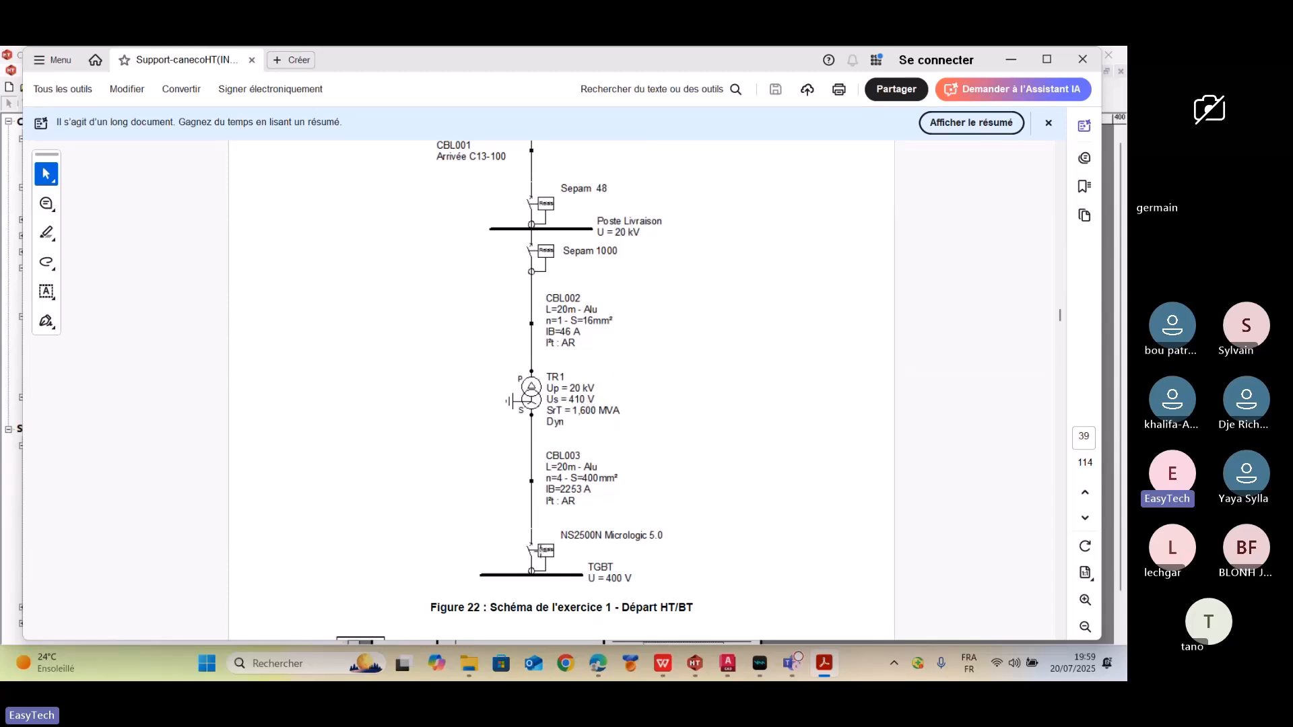
scroll(510, 402, down, 2)
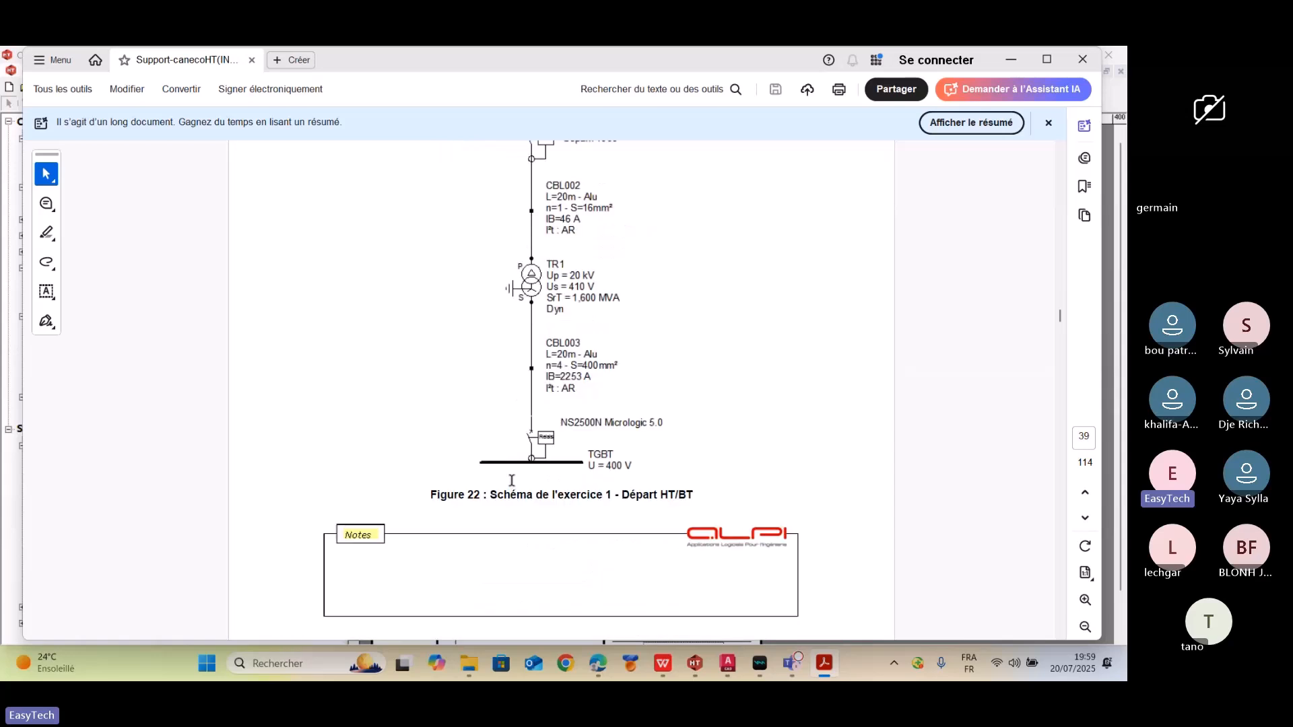
click(504, 461)
click(505, 461)
click(504, 461)
click(738, 411)
key(ctrl)
key(ctrl)
key(ctrl)
key(ctrl)
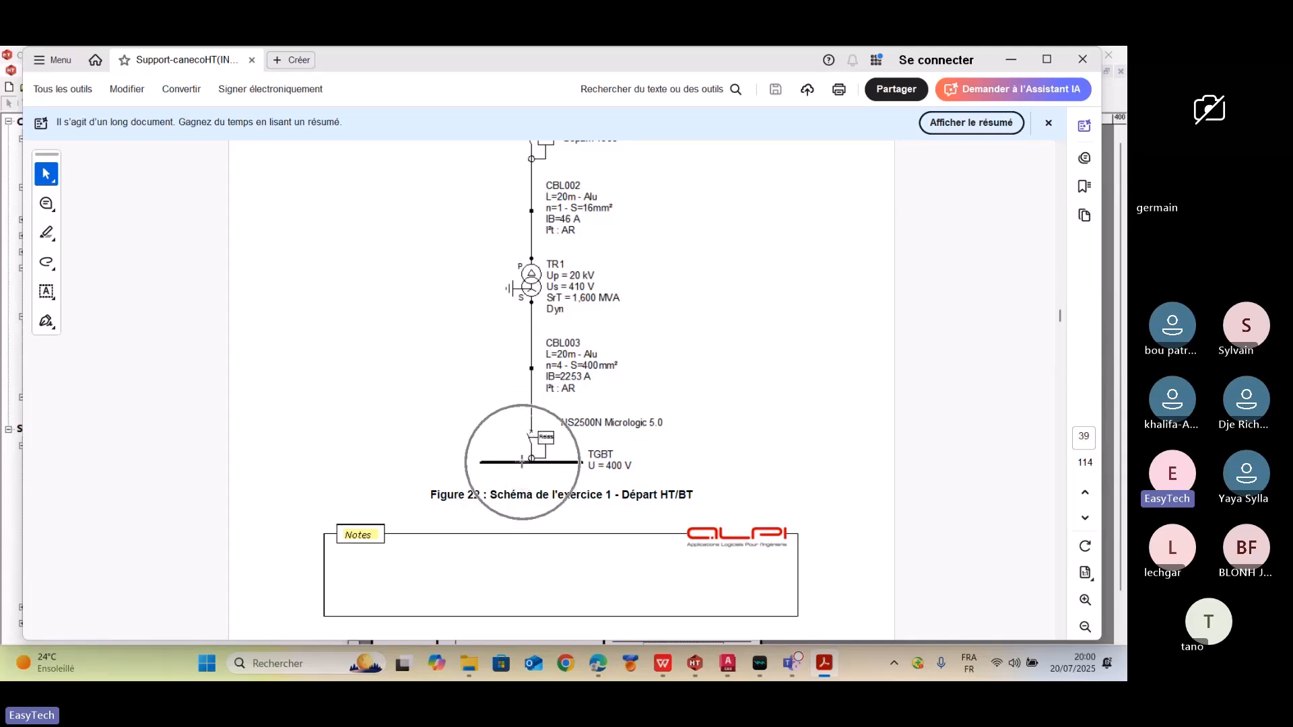
key(ctrl)
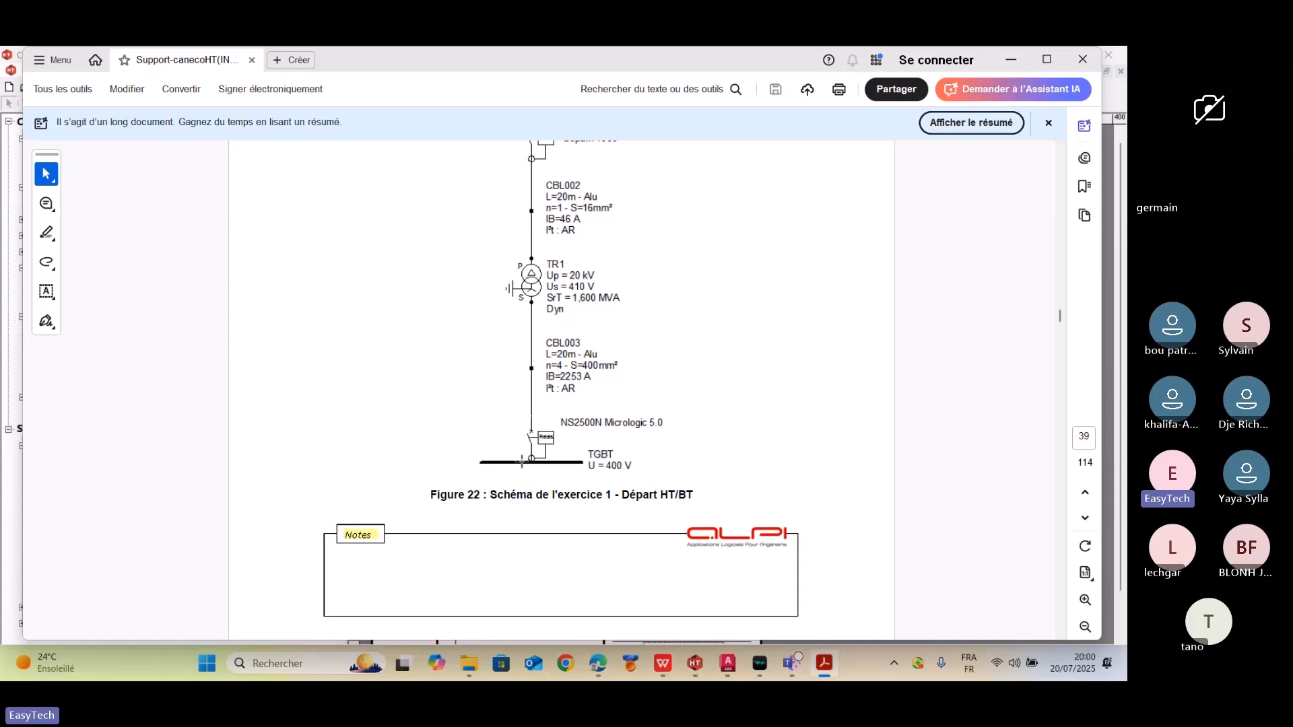
- Check the source data at the head of the exercise diagram, and switch back to Caneco HT for a close view of source SRC1
scroll(673, 401, up, 4)
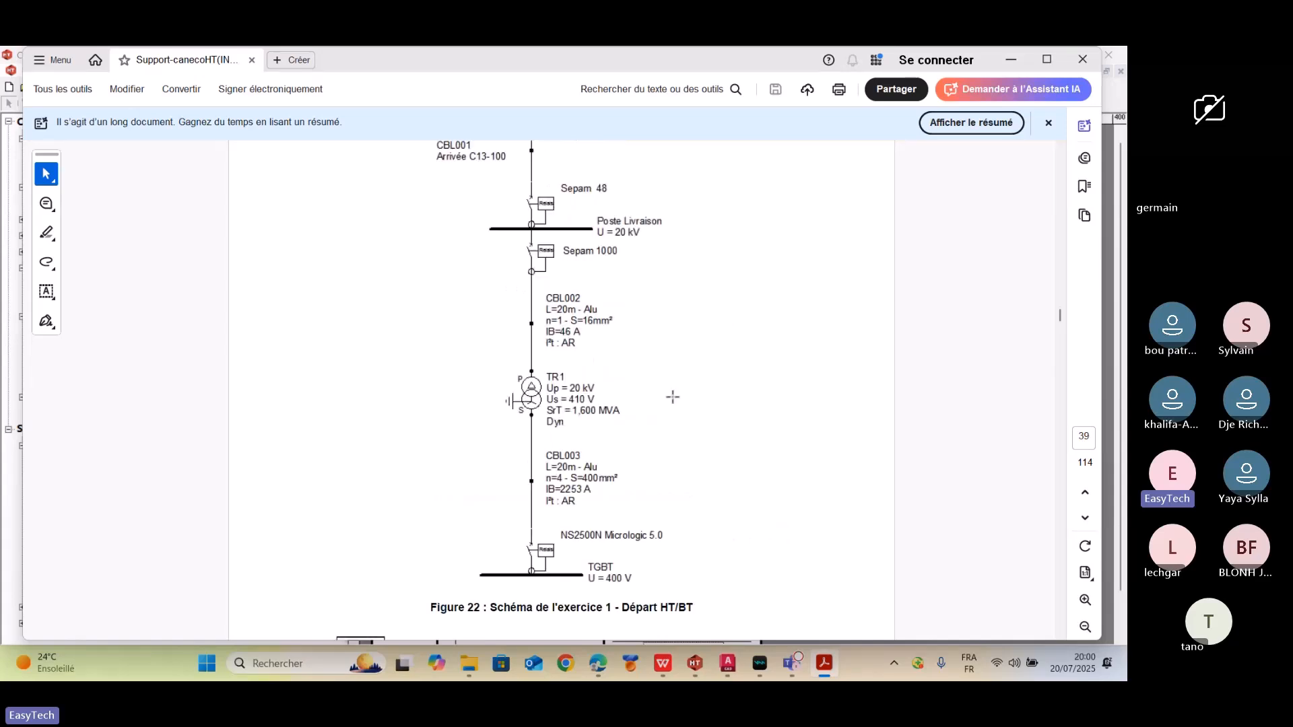
scroll(672, 406, up, 1)
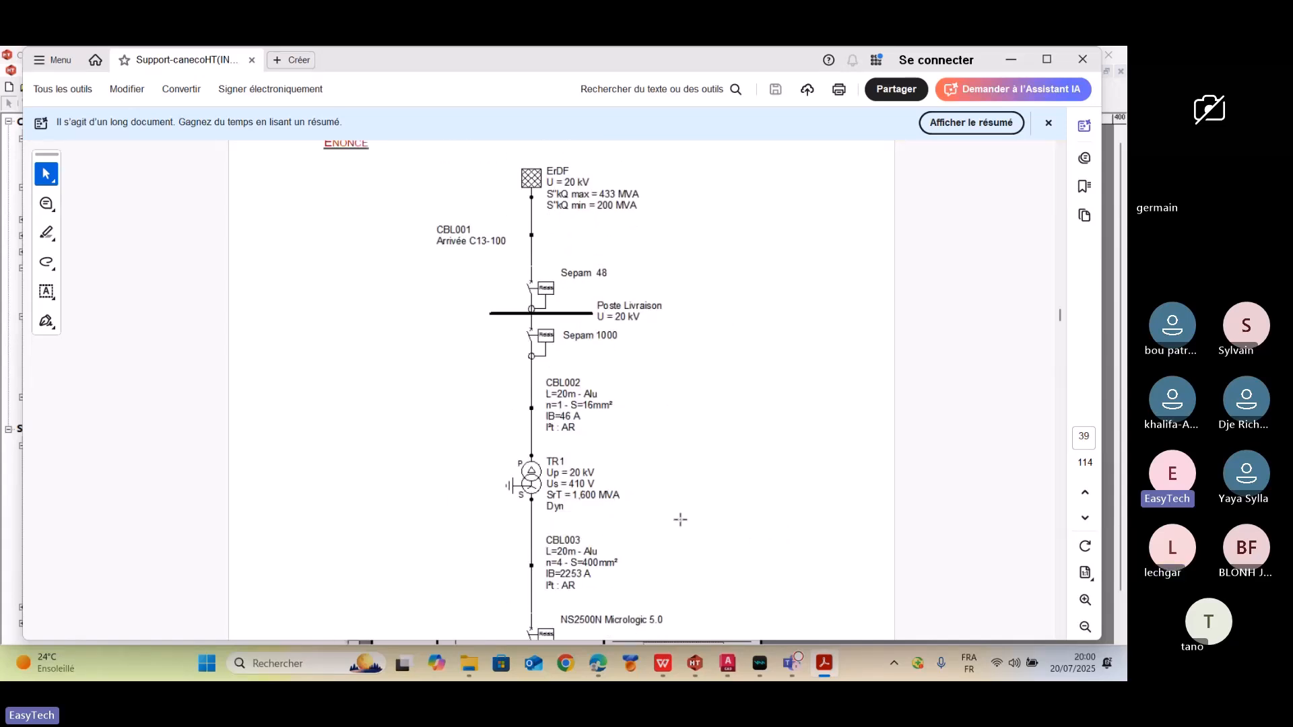
click(695, 666)
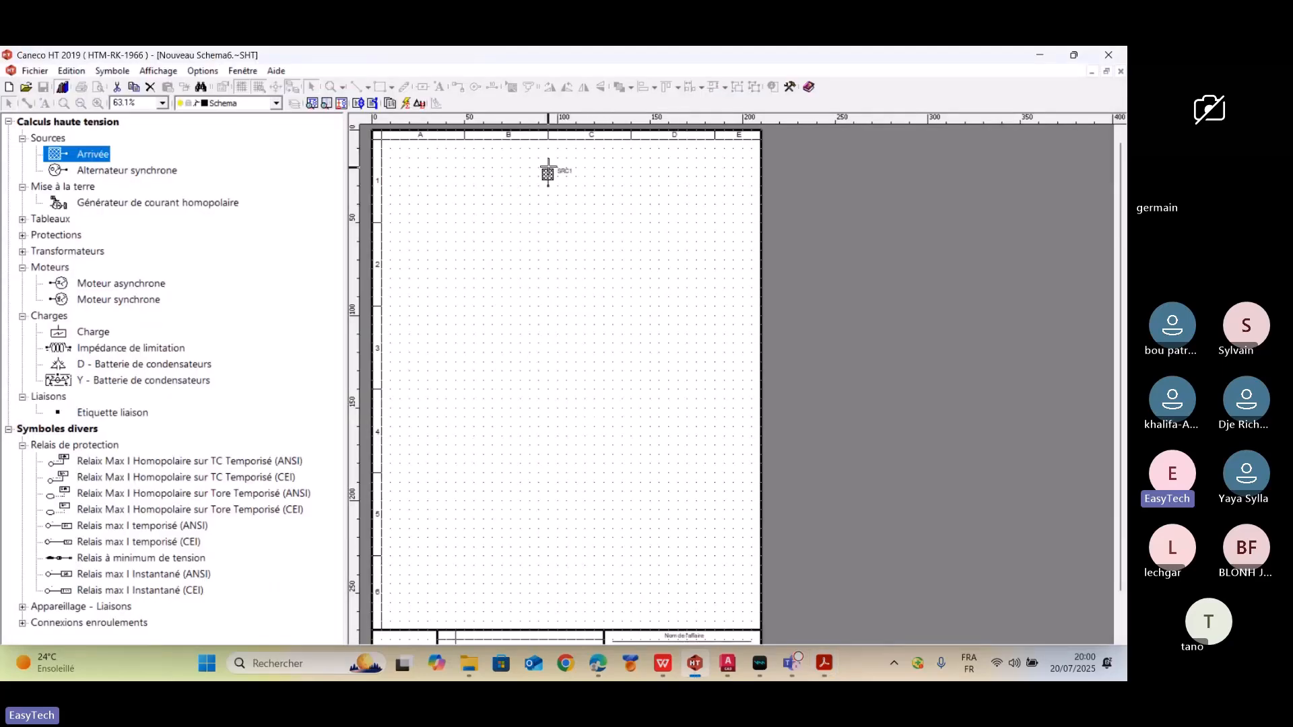
scroll(548, 169, up, 3)
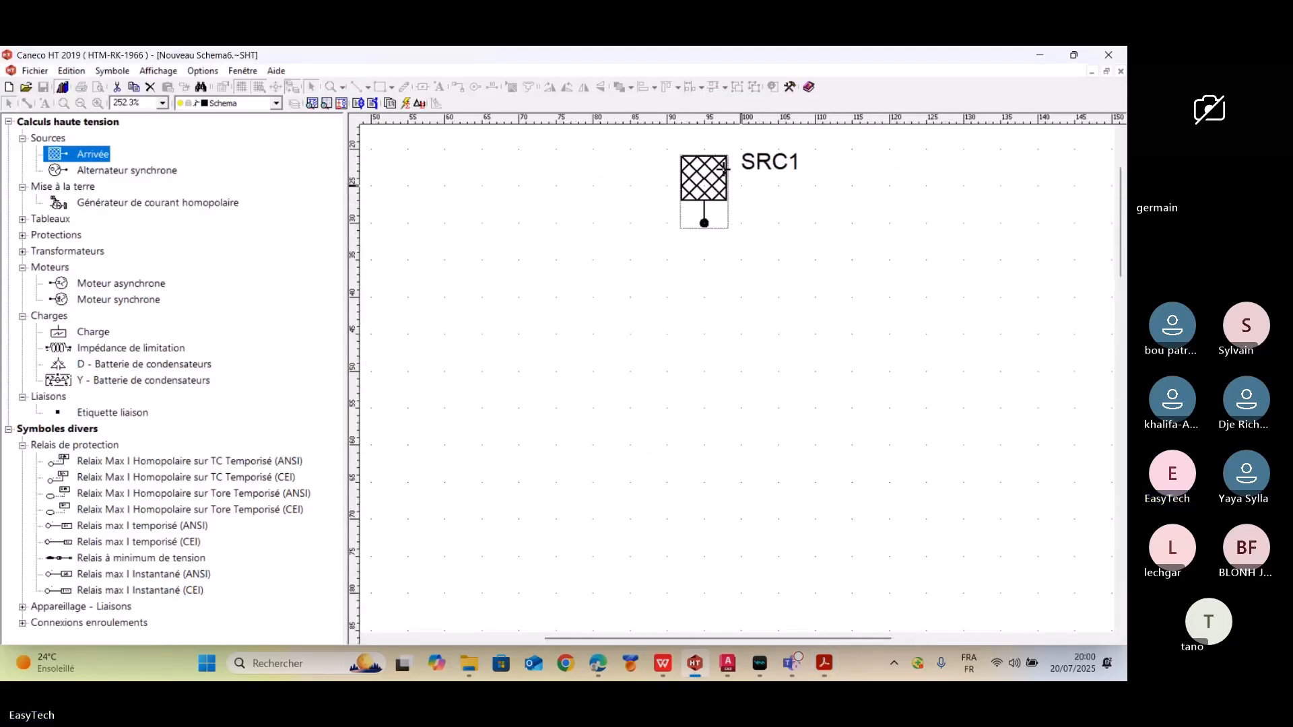
- Try placing a second Arrivée source beside SRC1 and remove it from the diagram
click(729, 182)
click(737, 205)
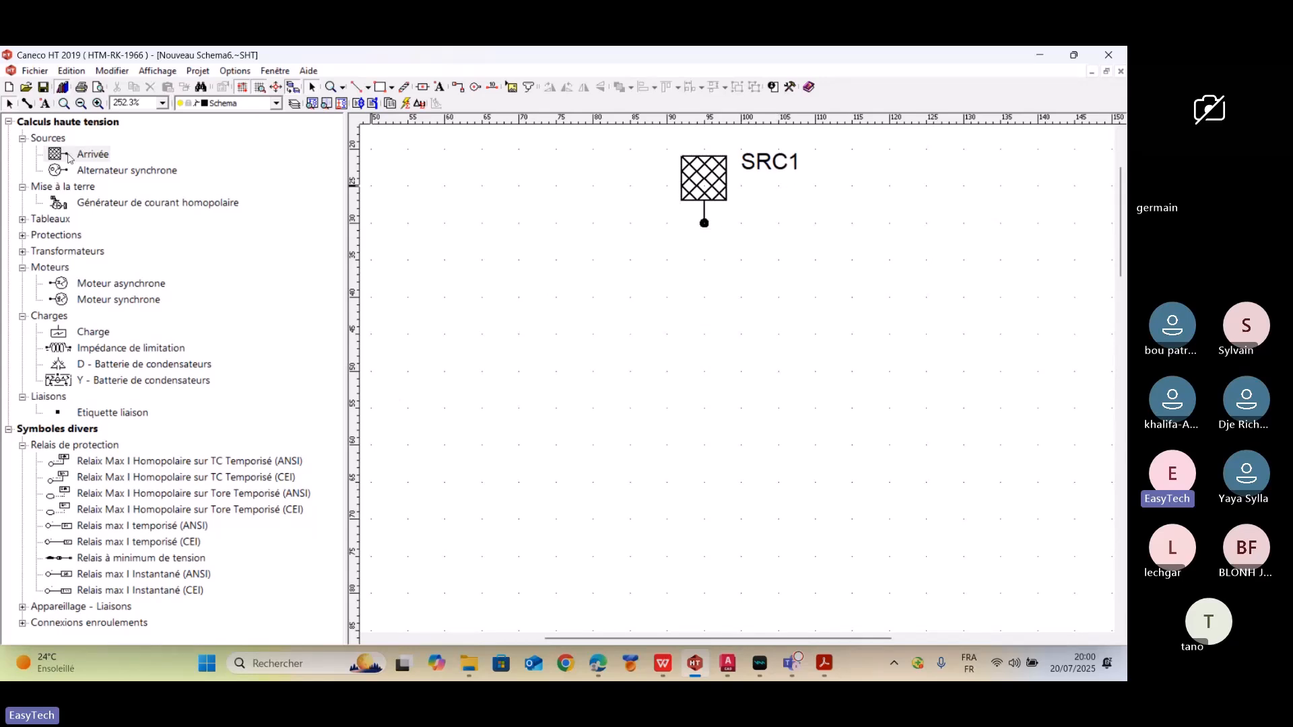
drag(70, 157, 560, 184)
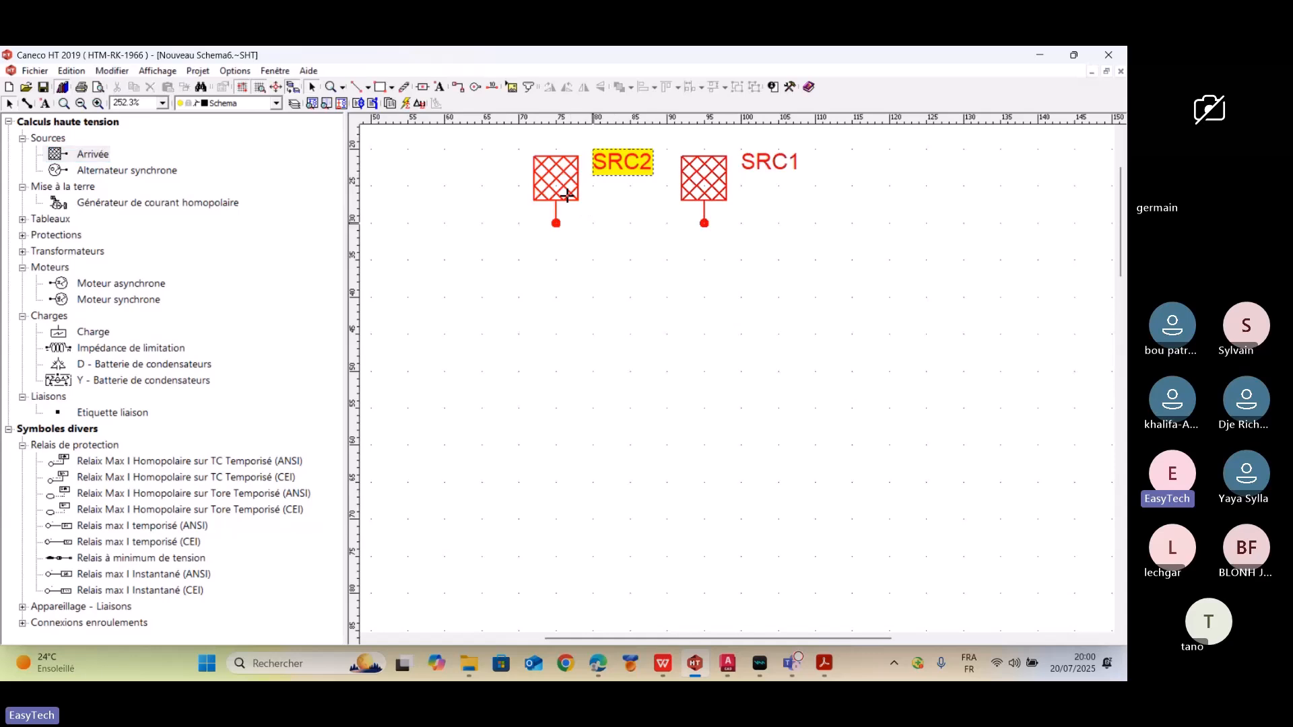
click(561, 184)
key(Delete)
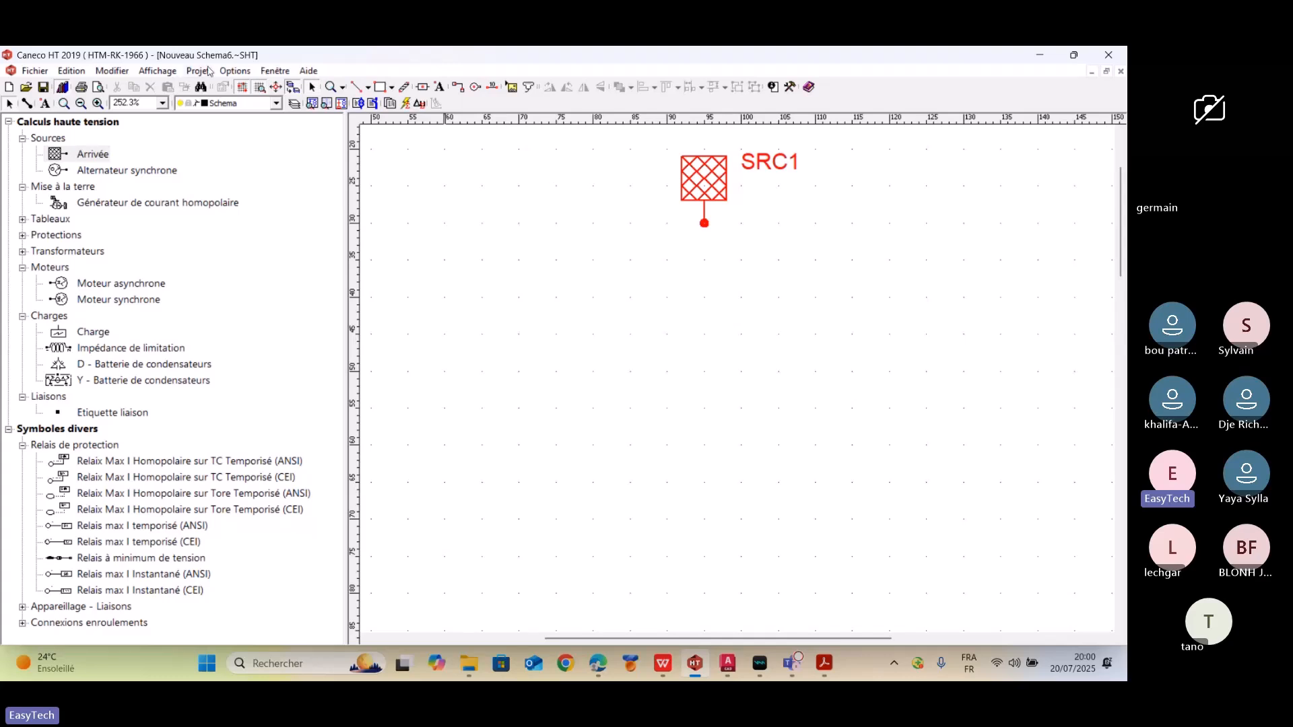
- Set the automatic reference prefix for alternators to GE in the preferences
click(242, 70)
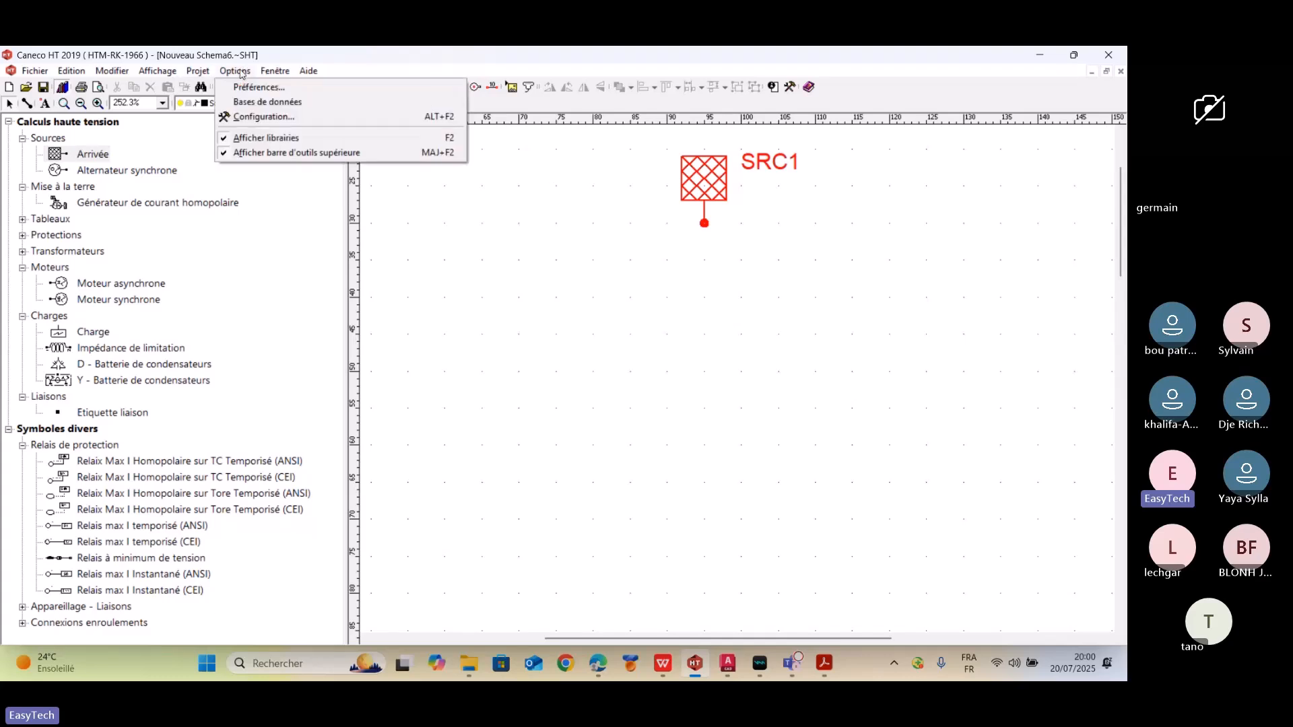
click(250, 88)
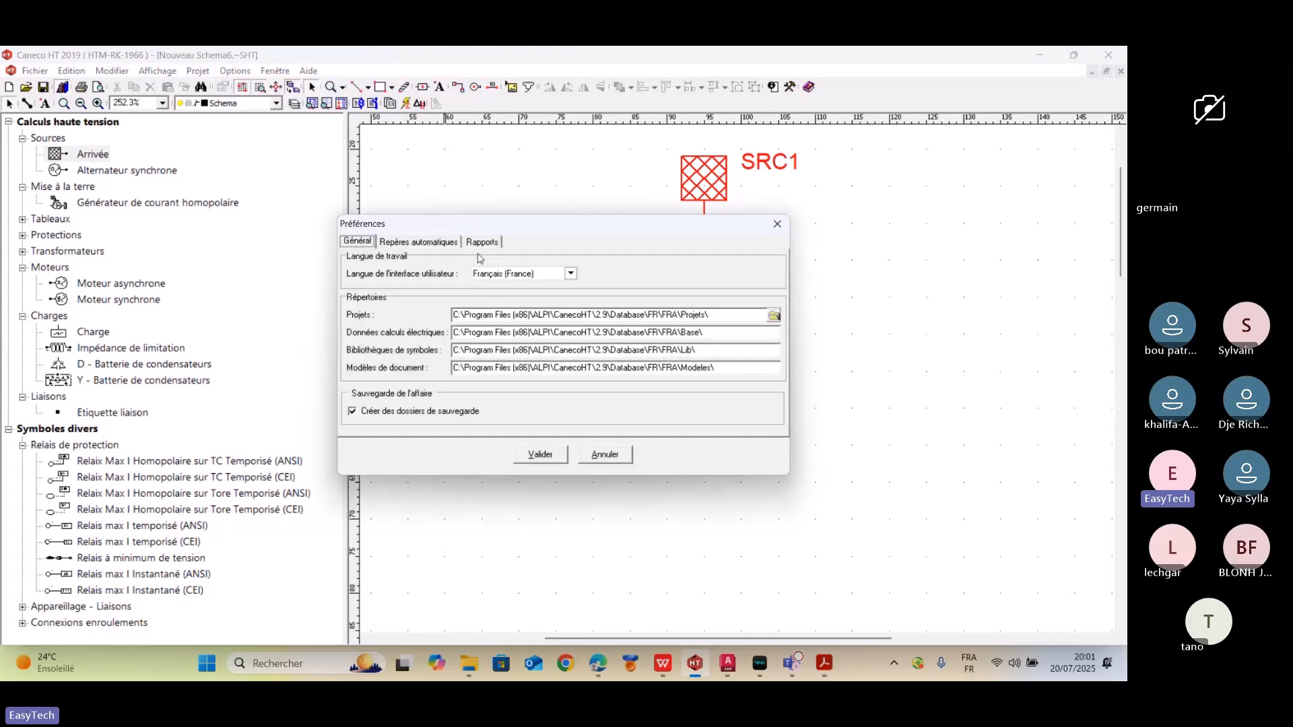
click(418, 242)
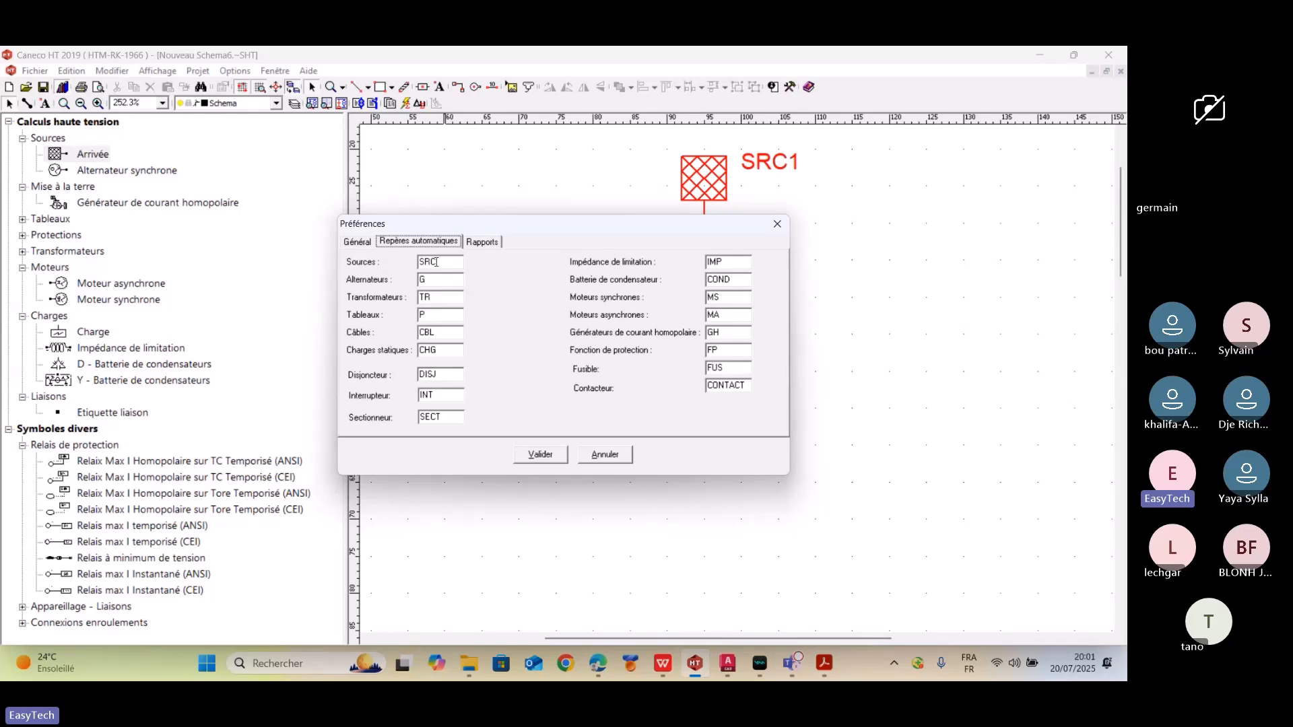
click(437, 262)
double_click(438, 279)
key(BackSpace)
text(GP)
key(BackSpace)
text(E)
click(547, 453)
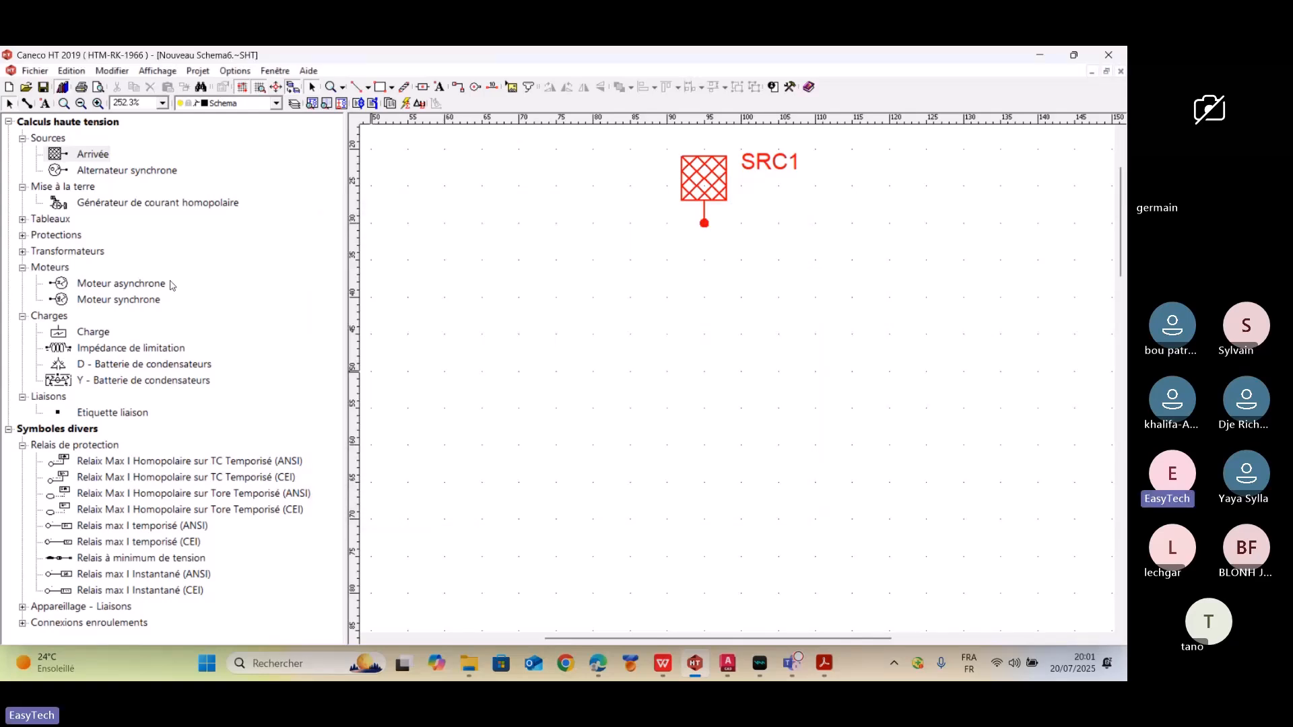
- Try out the alternator prefix by placing a synchronous alternator beside SRC1, and delete that alternator
drag(108, 173, 445, 180)
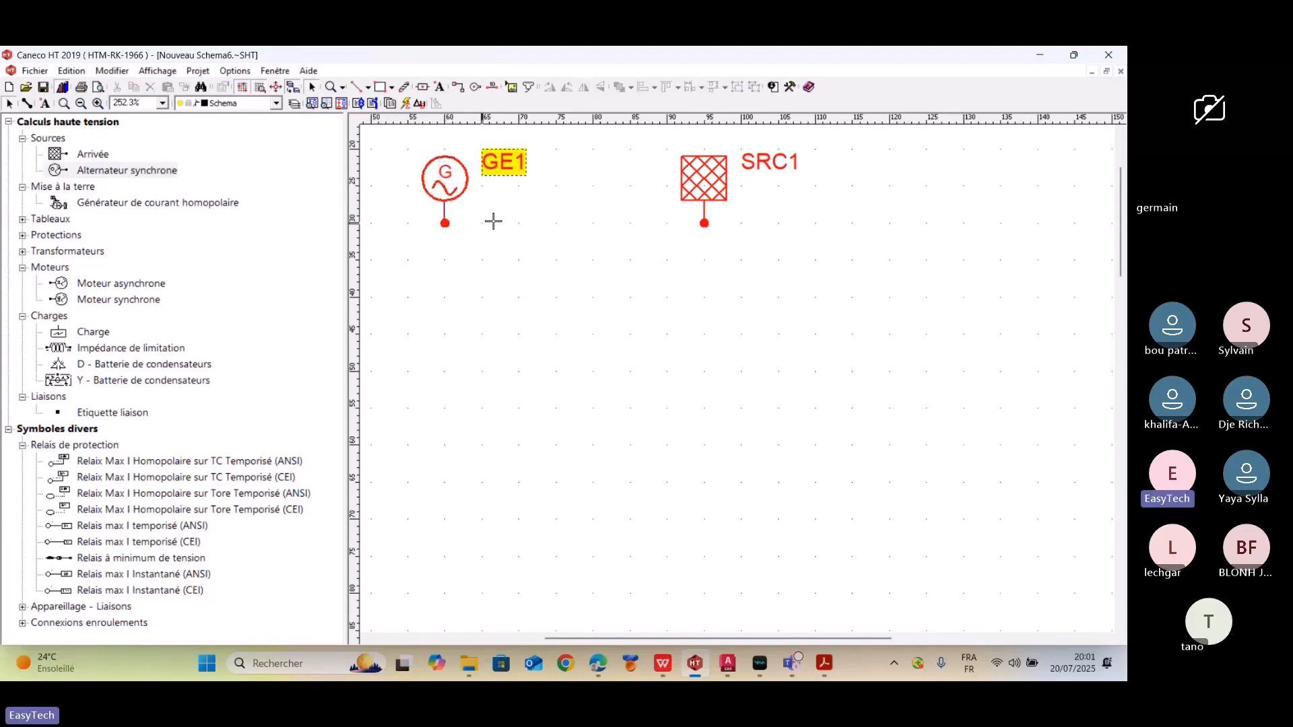
click(455, 177)
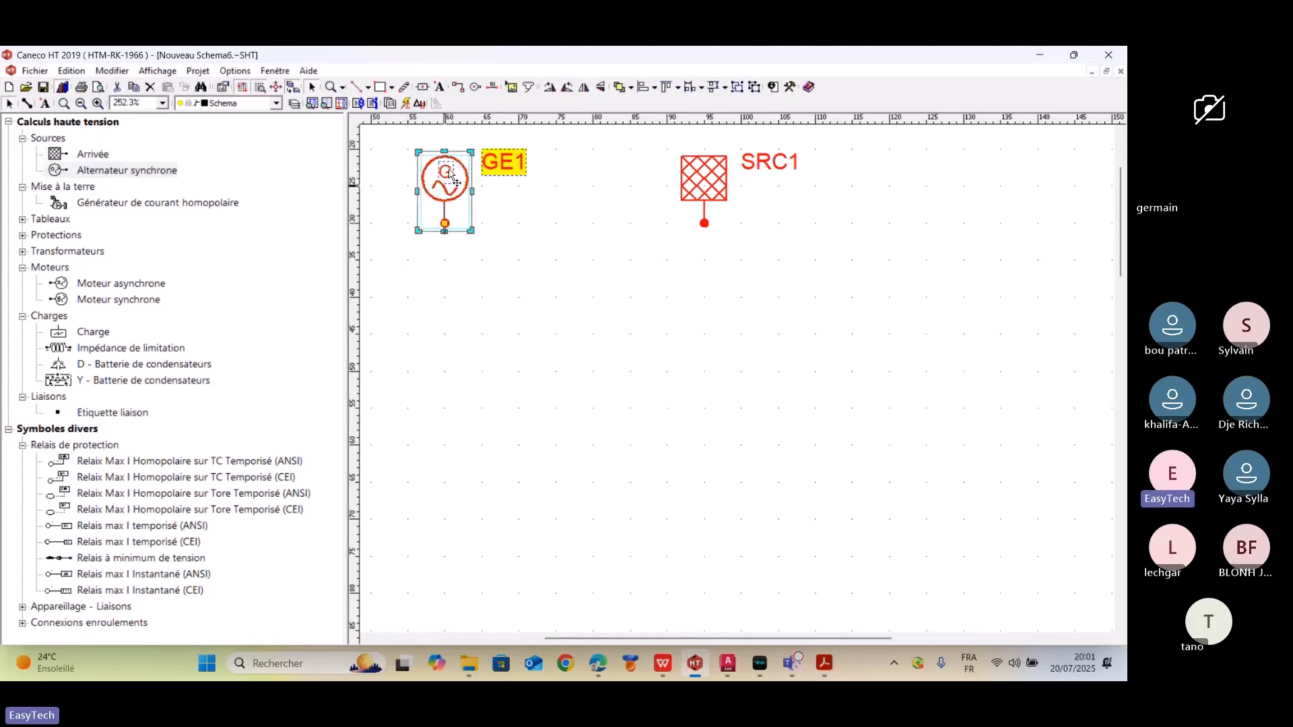
key(Delete)
- Review the report preferences, including the default edition language choices and the title colours of the result tables
click(236, 72)
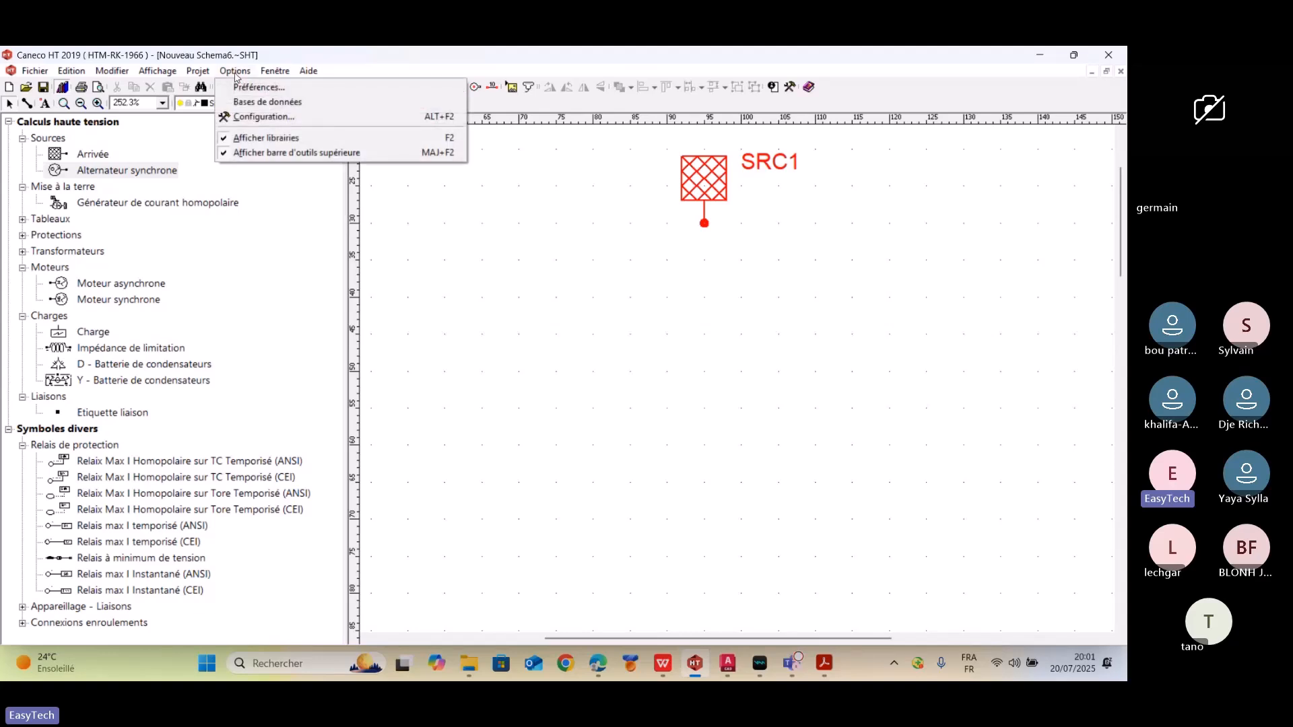
click(255, 88)
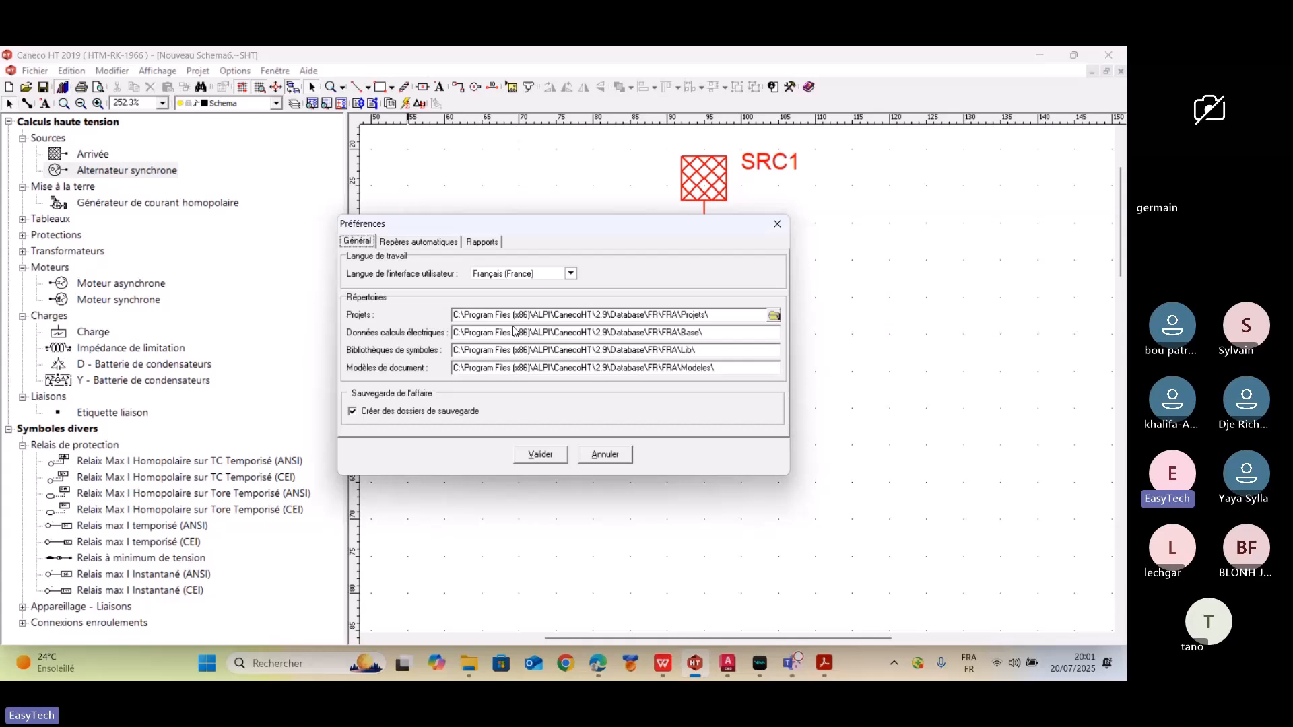
click(494, 244)
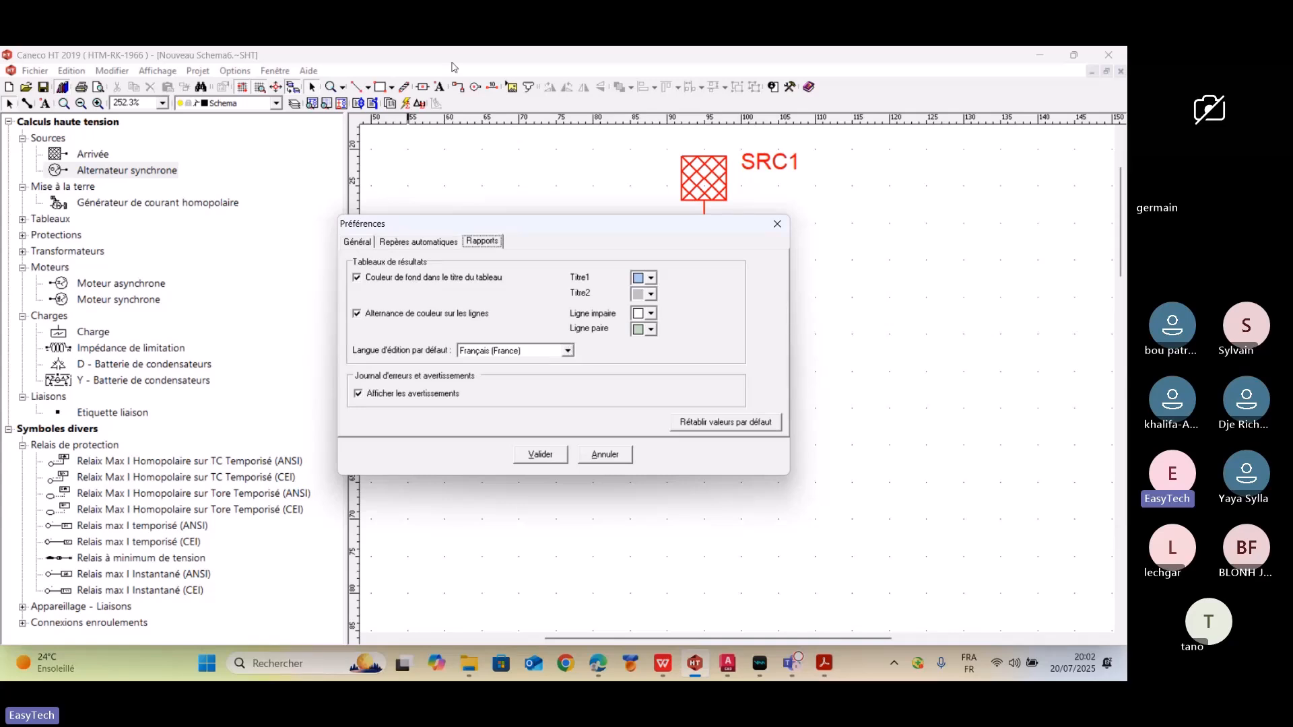
key(ctrl)
click(568, 351)
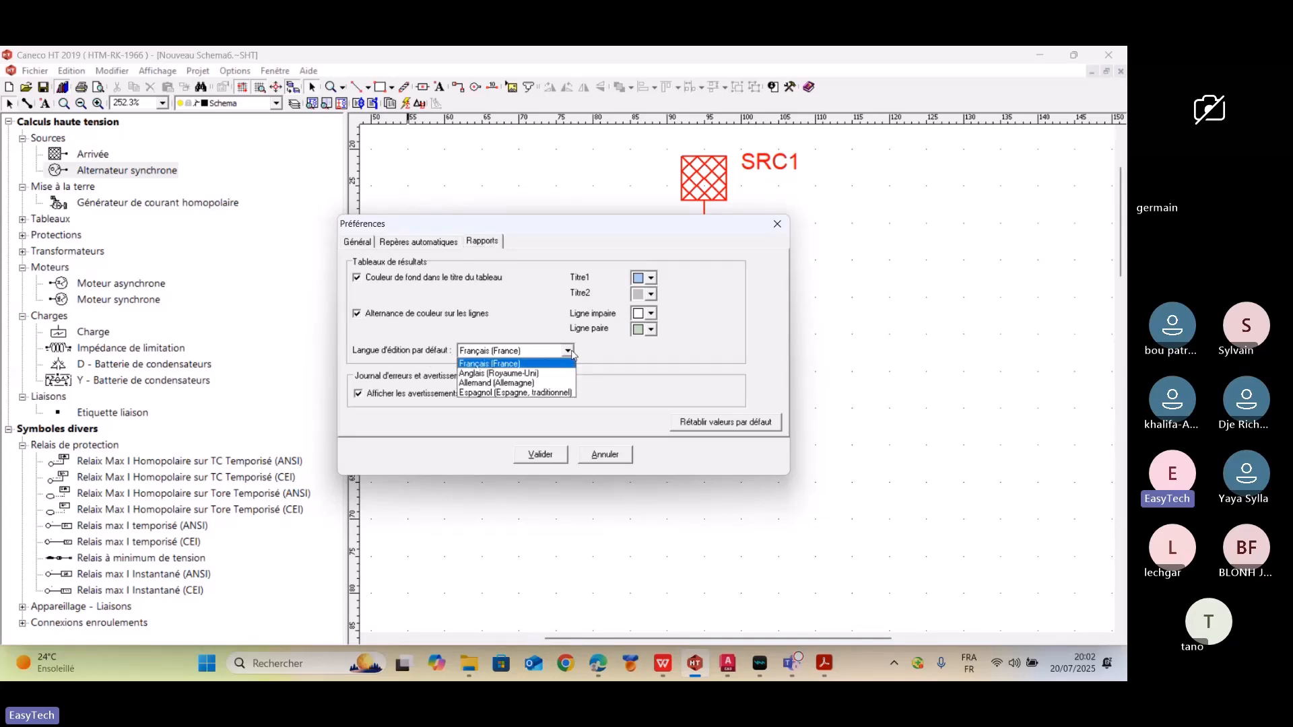
click(602, 355)
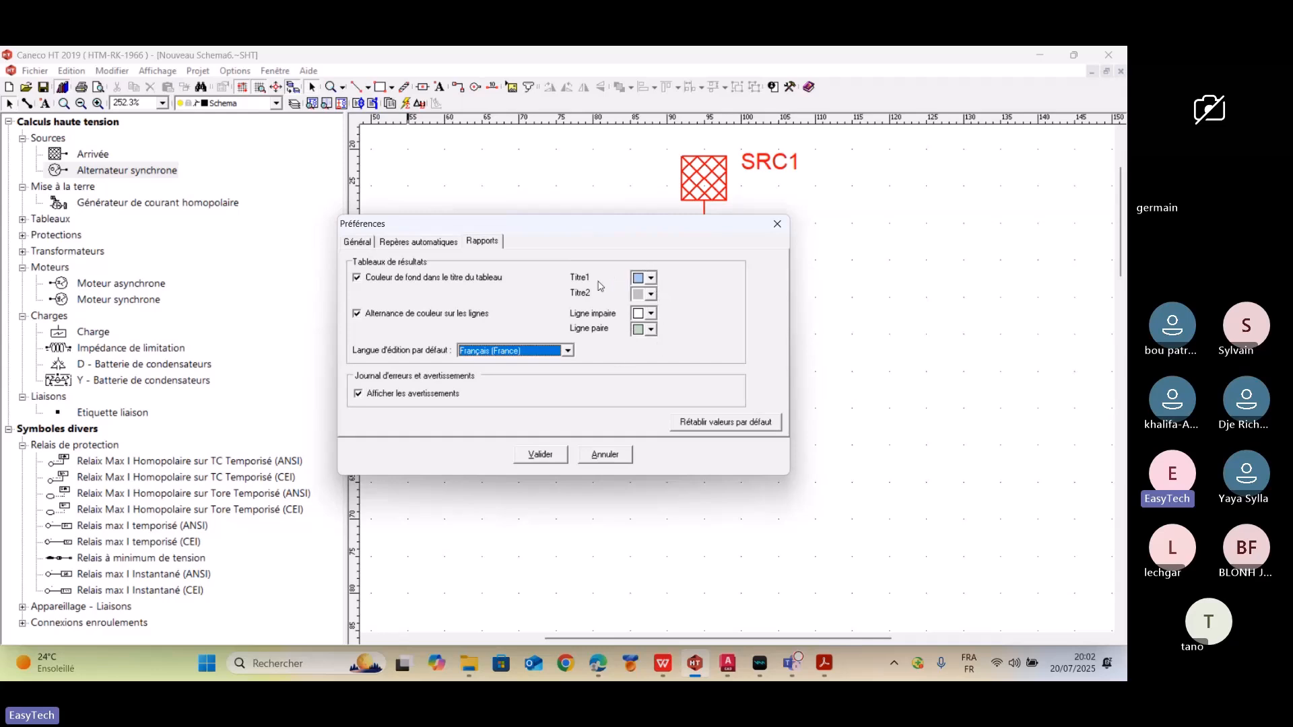
click(645, 282)
click(539, 456)
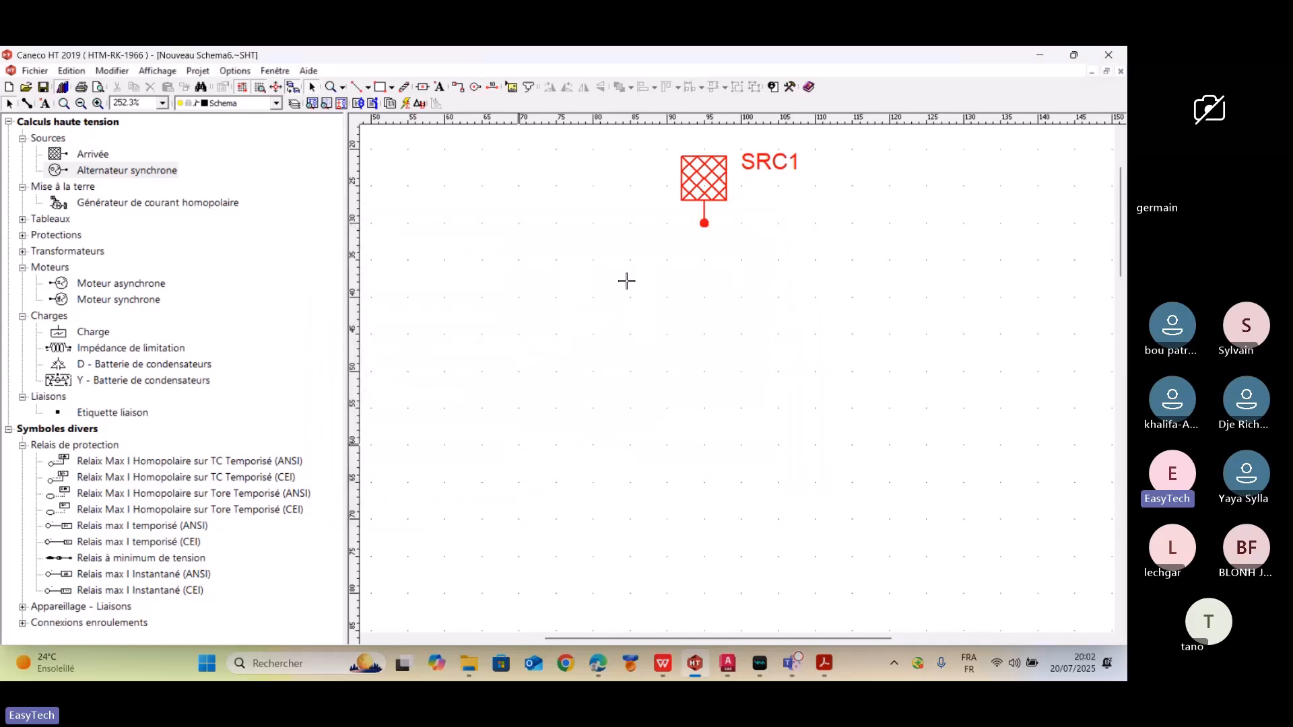
- Rename source SRC1 as ONE and set its nominal voltage to 20 kV
click(715, 167)
click(717, 170)
double_click(718, 174)
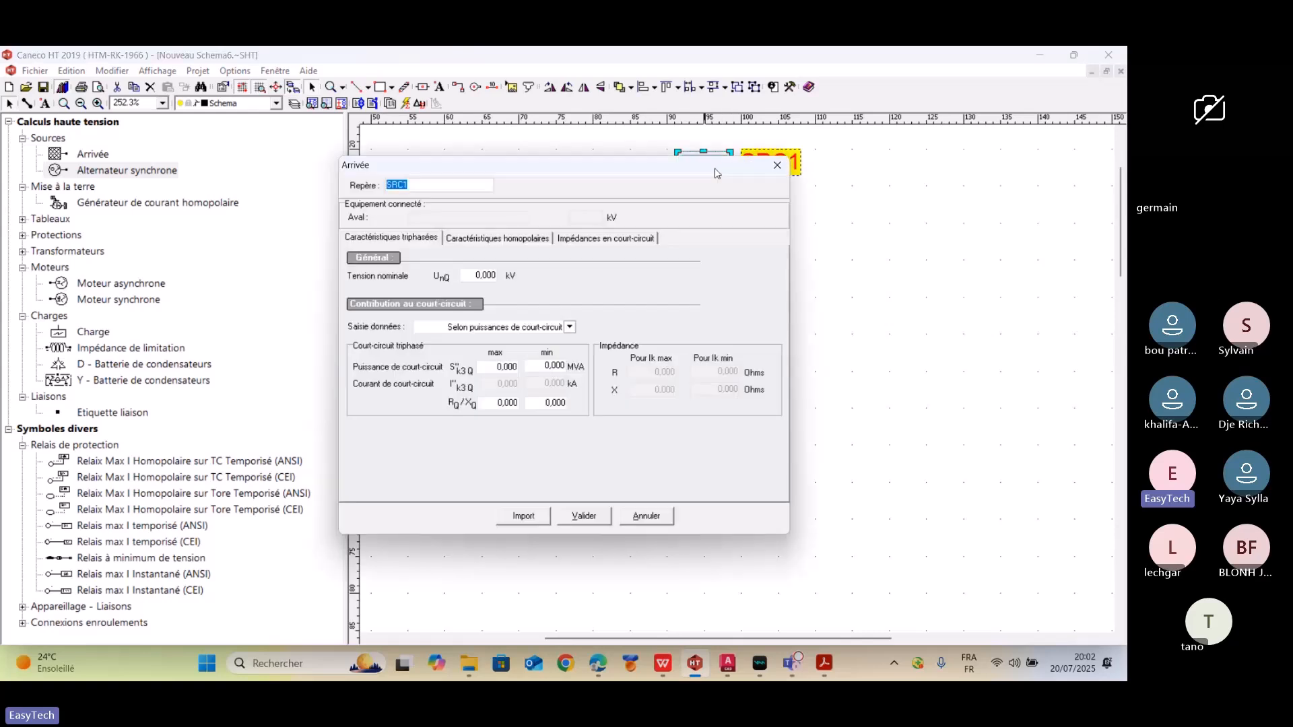
click(427, 184)
double_click(427, 184)
text(ONE)
click(485, 278)
text(20)
click(481, 270)
- Set the source's three-phase short-circuit power to 400 MVA maximum and 250 MVA minimum
click(499, 367)
drag(578, 178, 521, 131)
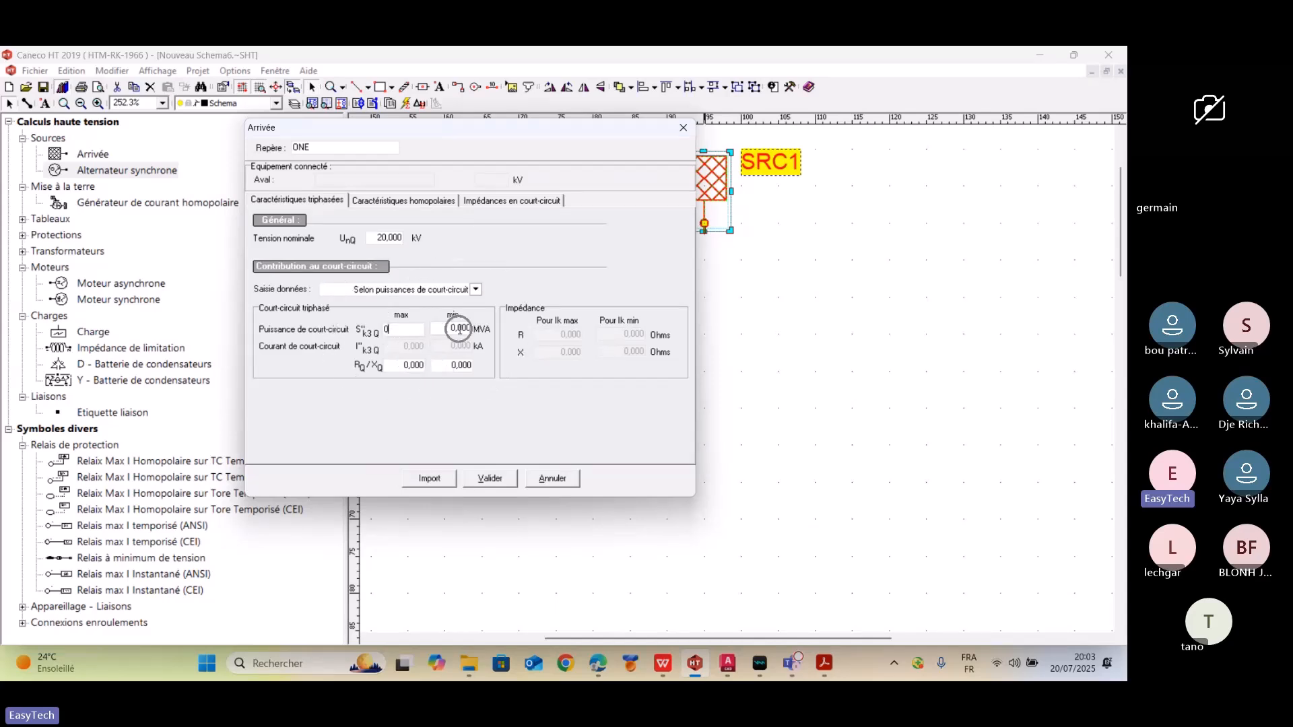
double_click(421, 333)
text(400)
drag(454, 329, 423, 322)
text(250)
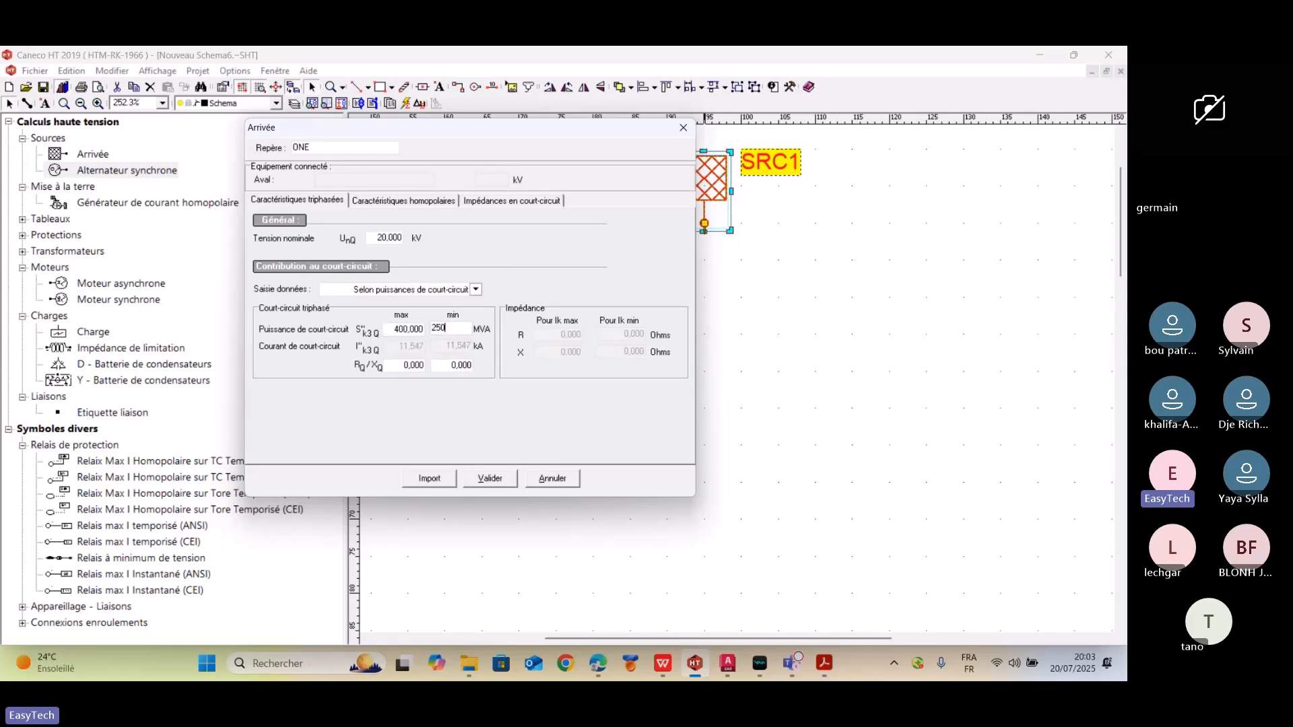
click(416, 371)
click(401, 354)
click(407, 355)
click(460, 351)
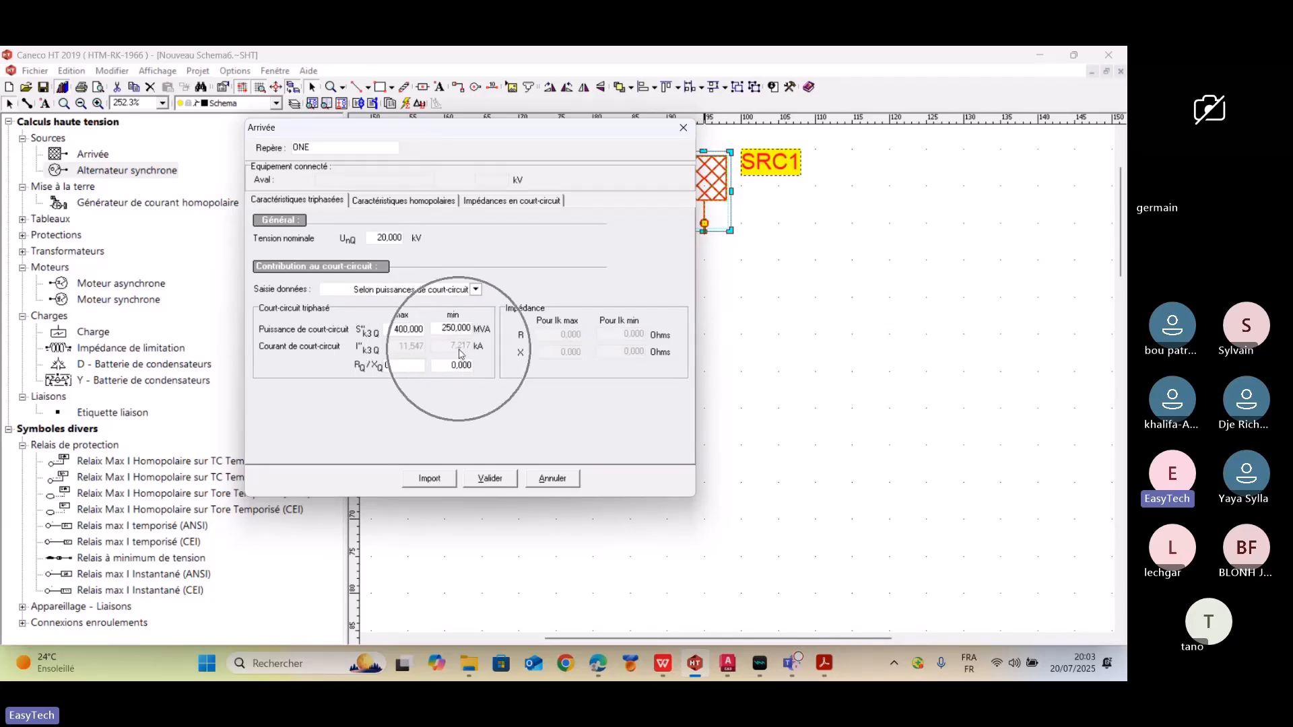
- Switch the source's data entry to "Selon courants de court-circuit" and set the maximum short-circuit current to 12 kA
click(476, 291)
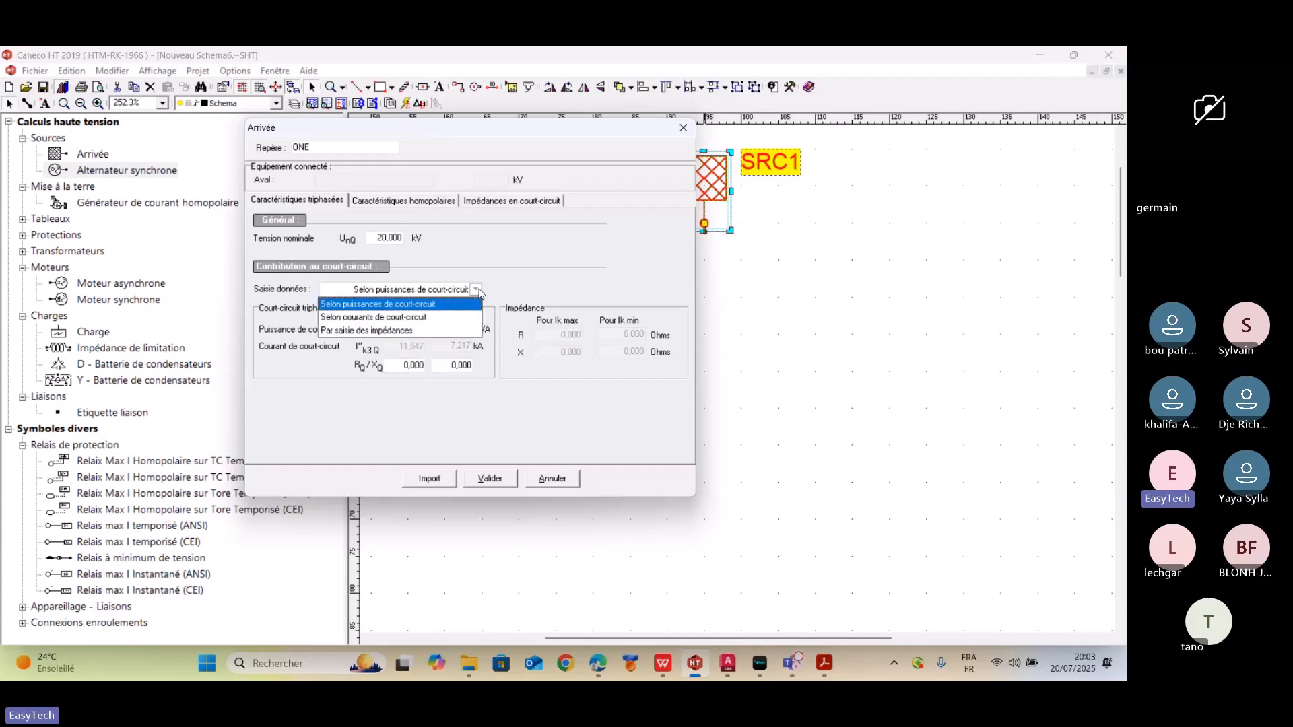
click(445, 318)
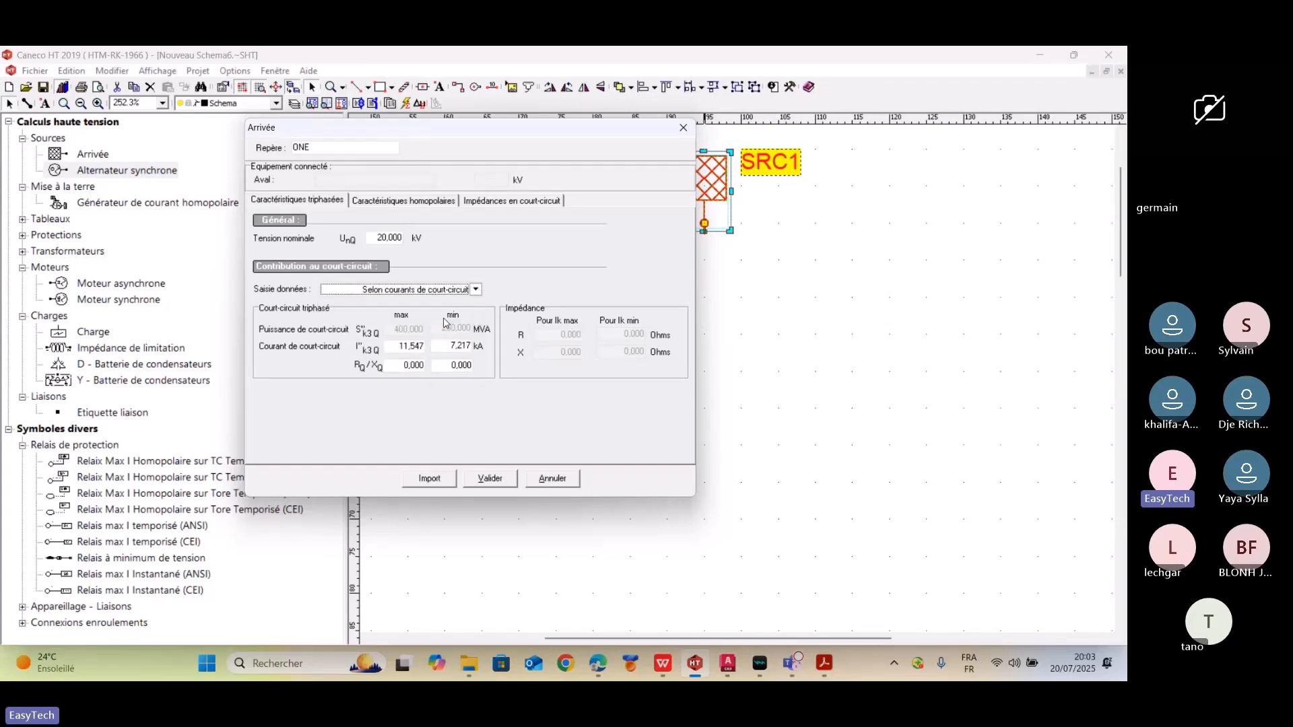
click(407, 345)
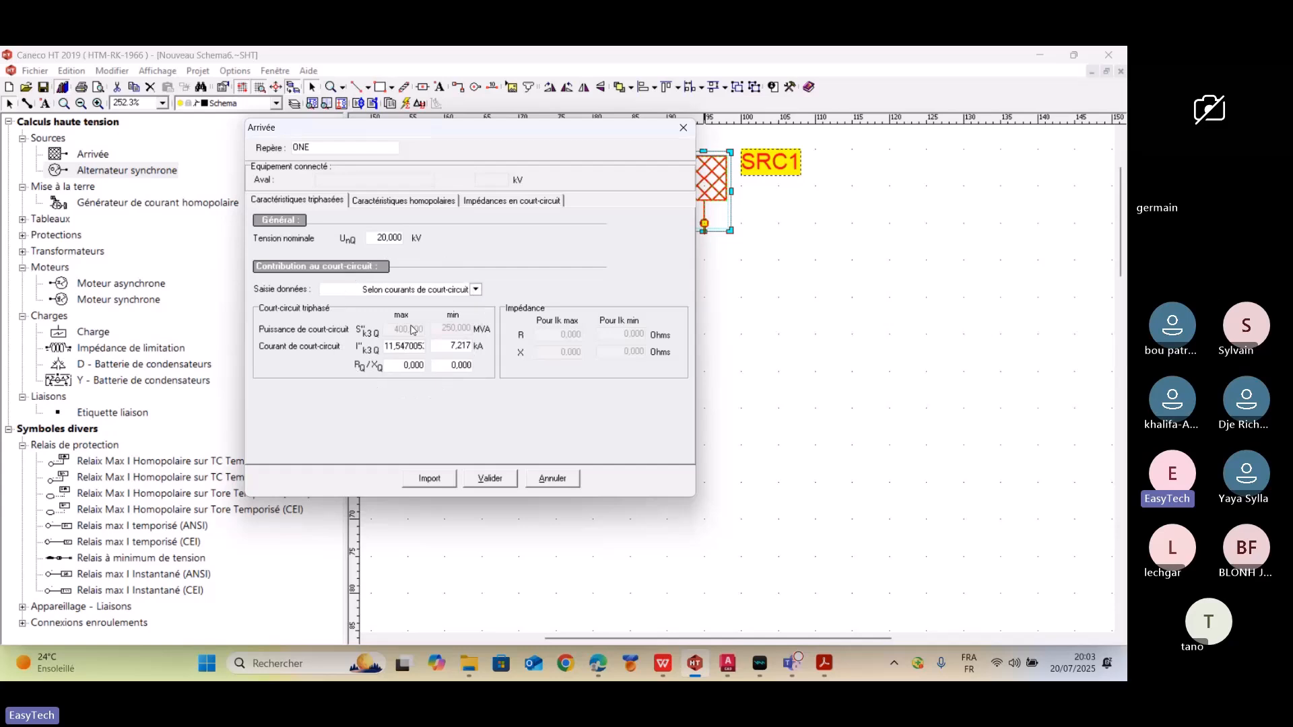
click(414, 346)
drag(388, 346, 508, 355)
key(Delete)
key(Delete)
key(Delete)
key(Delete)
key(Delete)
key(Delete)
key(Delete)
key(Delete)
key(Delete)
key(Delete)
key(Delete)
key(Delete)
key(Delete)
key(Delete)
key(Delete)
key(Delete)
text(12)
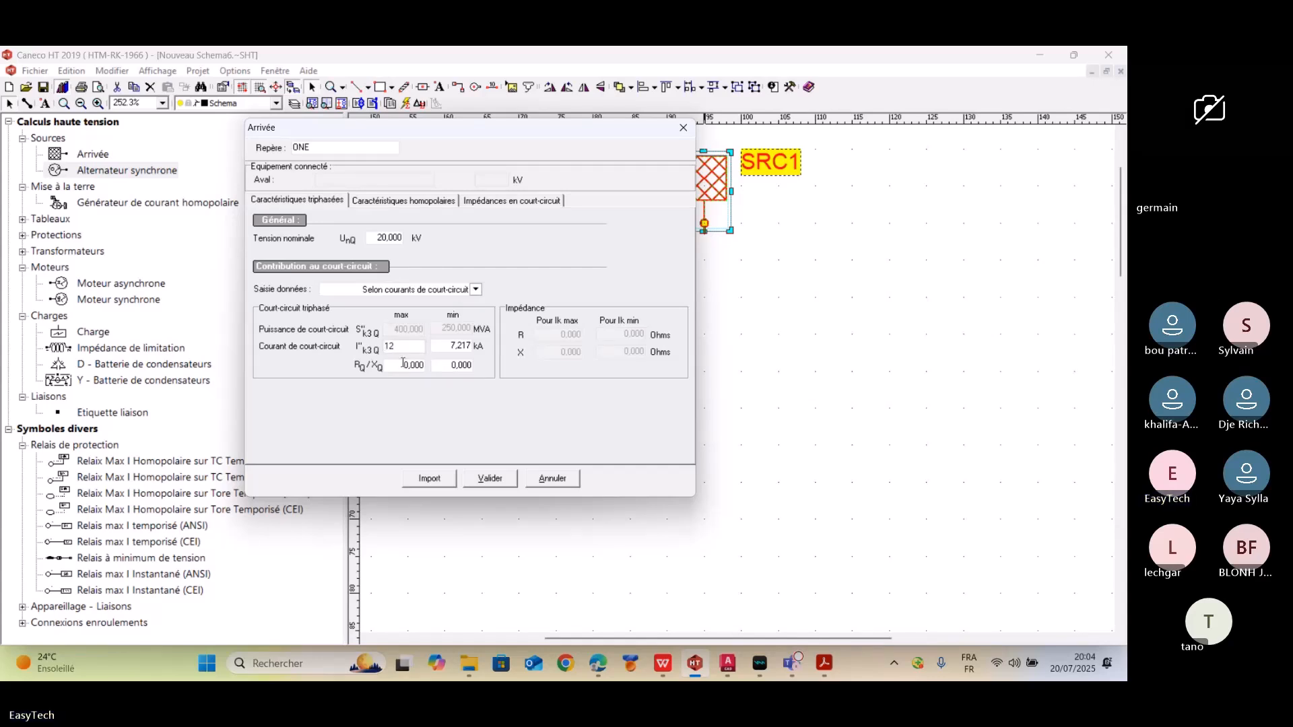
key(Tab)
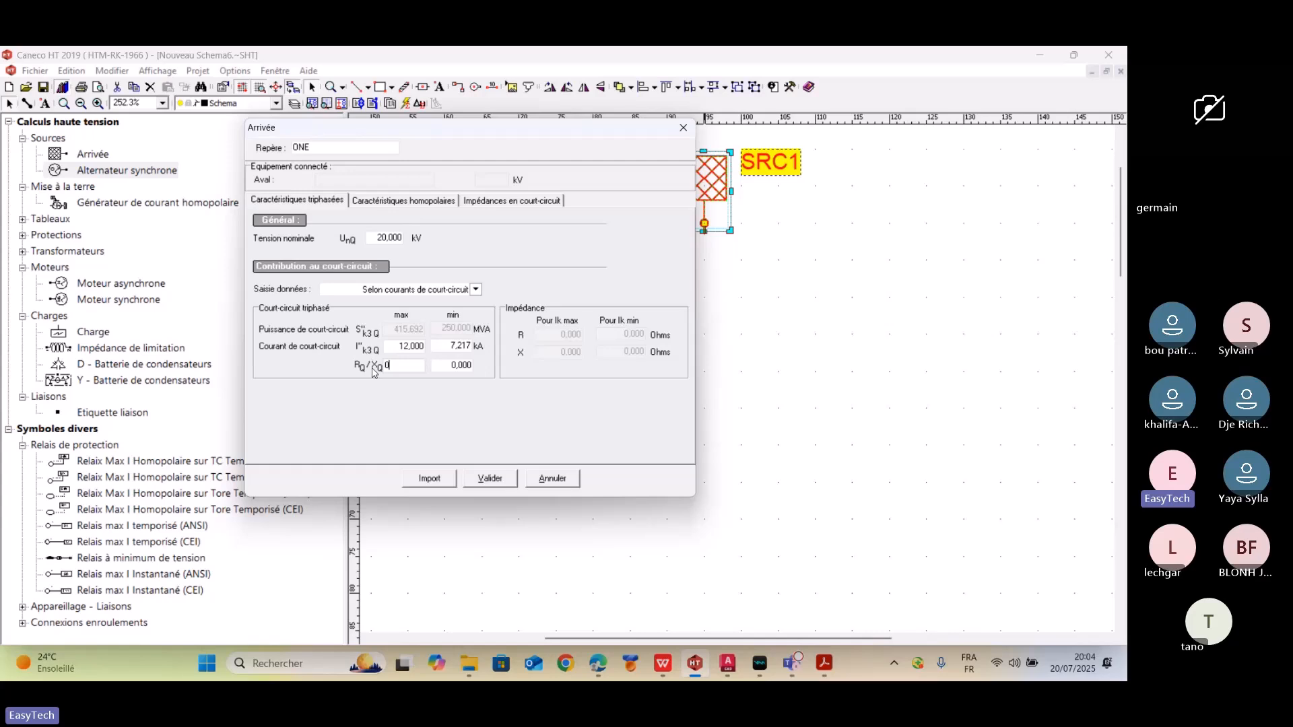
- Set the source's RQ/XQ ratio to 0,15 for both the maximum and minimum short-circuit
text(,15)
click(441, 365)
drag(453, 366, 423, 365)
click(462, 363)
- Define the source's zero-sequence characteristics as known, entered by neutral earthing system, with the neutral set to Isolé
click(438, 202)
click(437, 202)
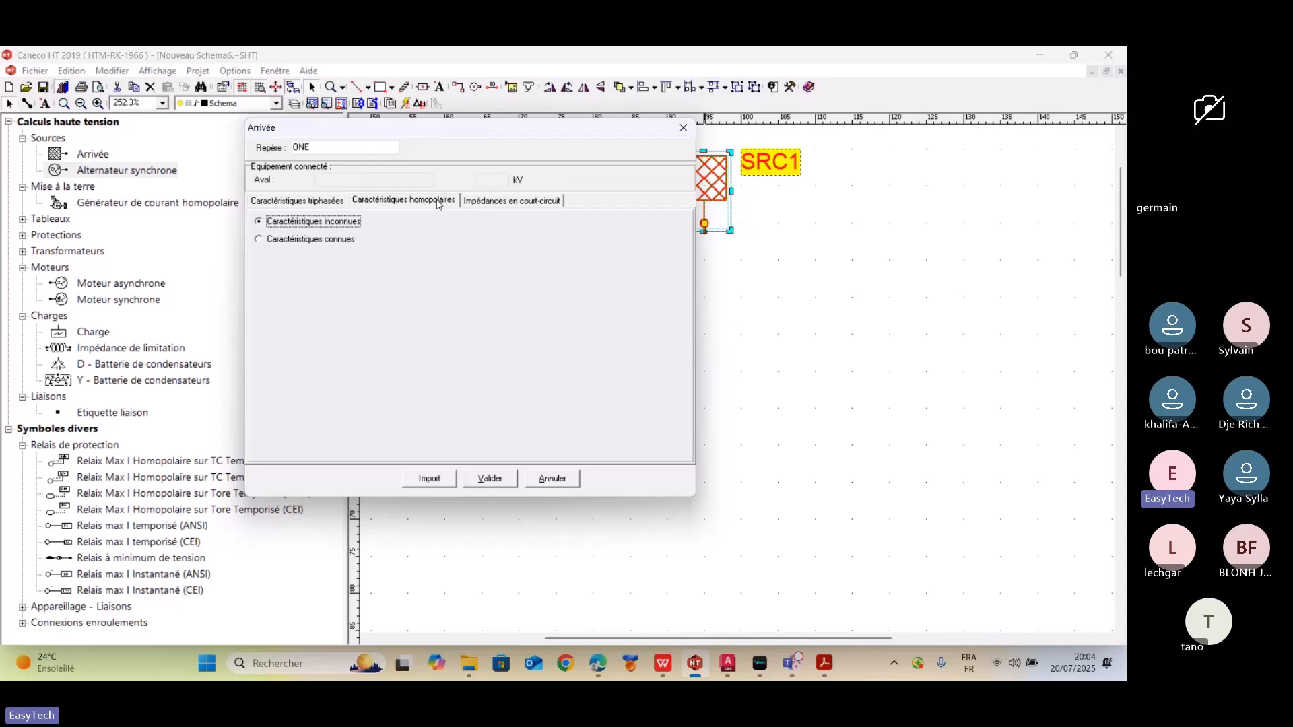
click(340, 245)
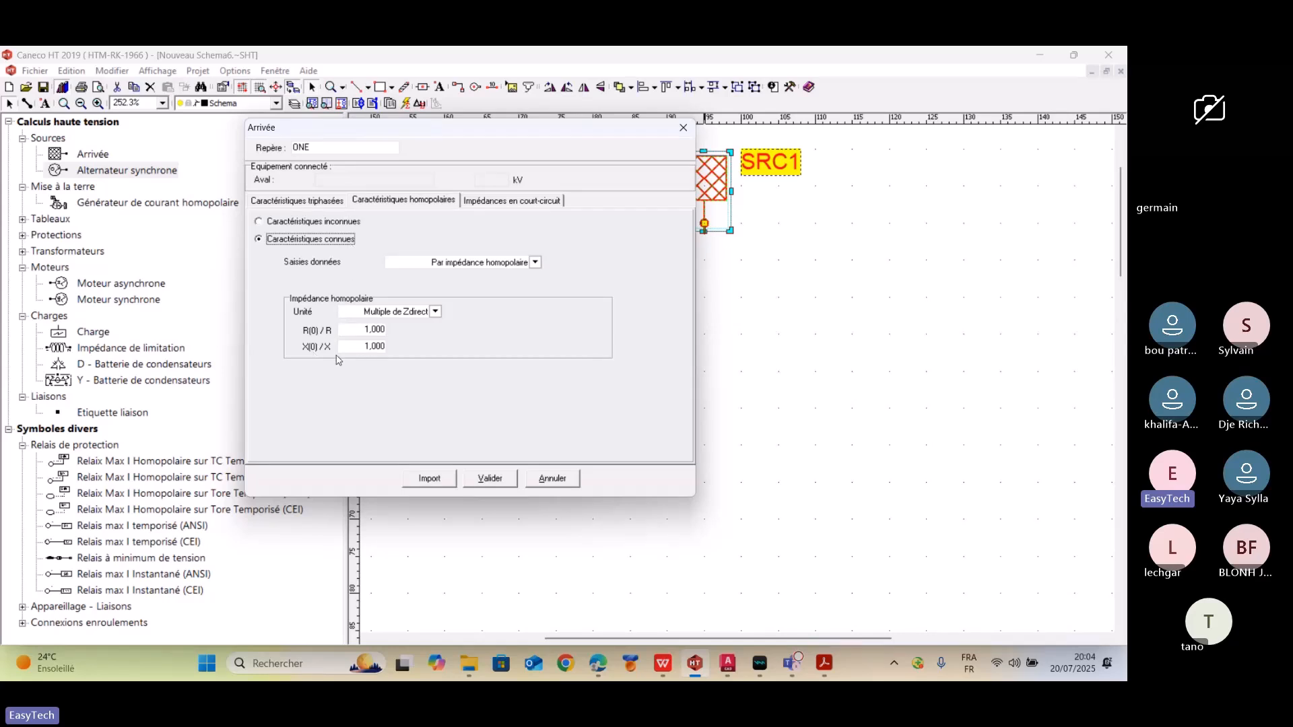
click(361, 334)
click(535, 263)
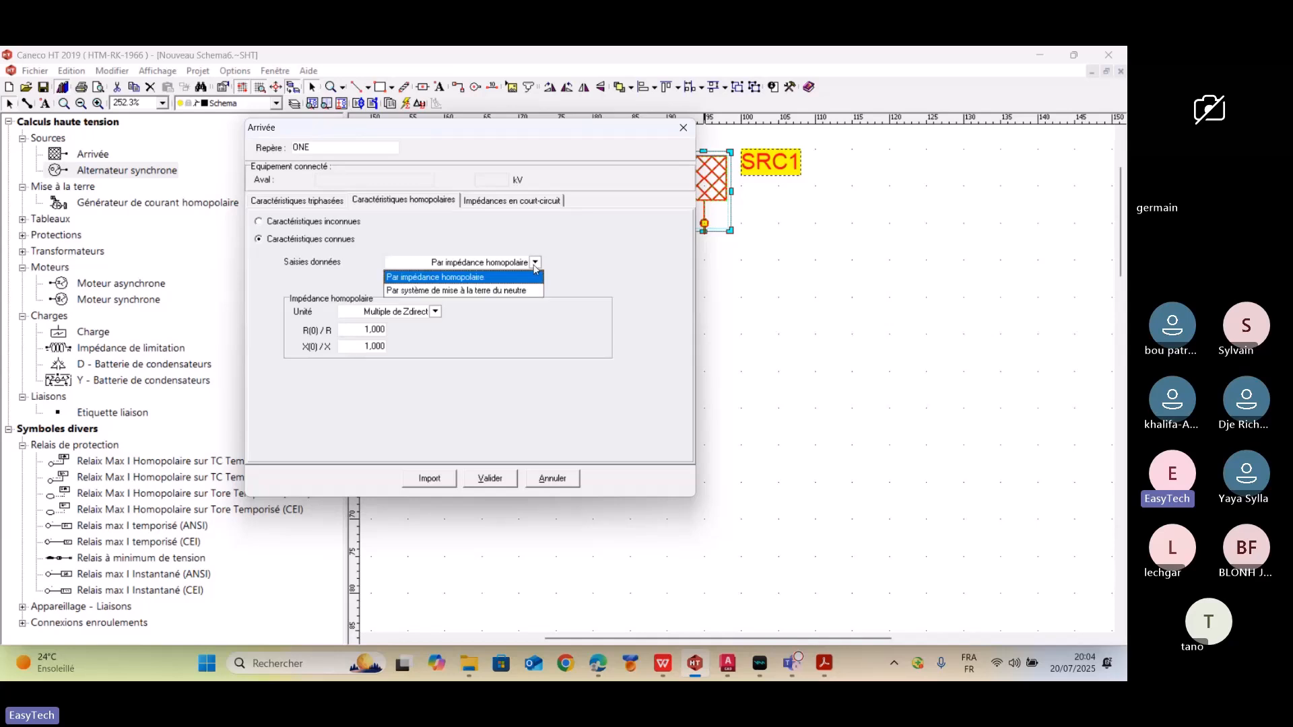
click(472, 292)
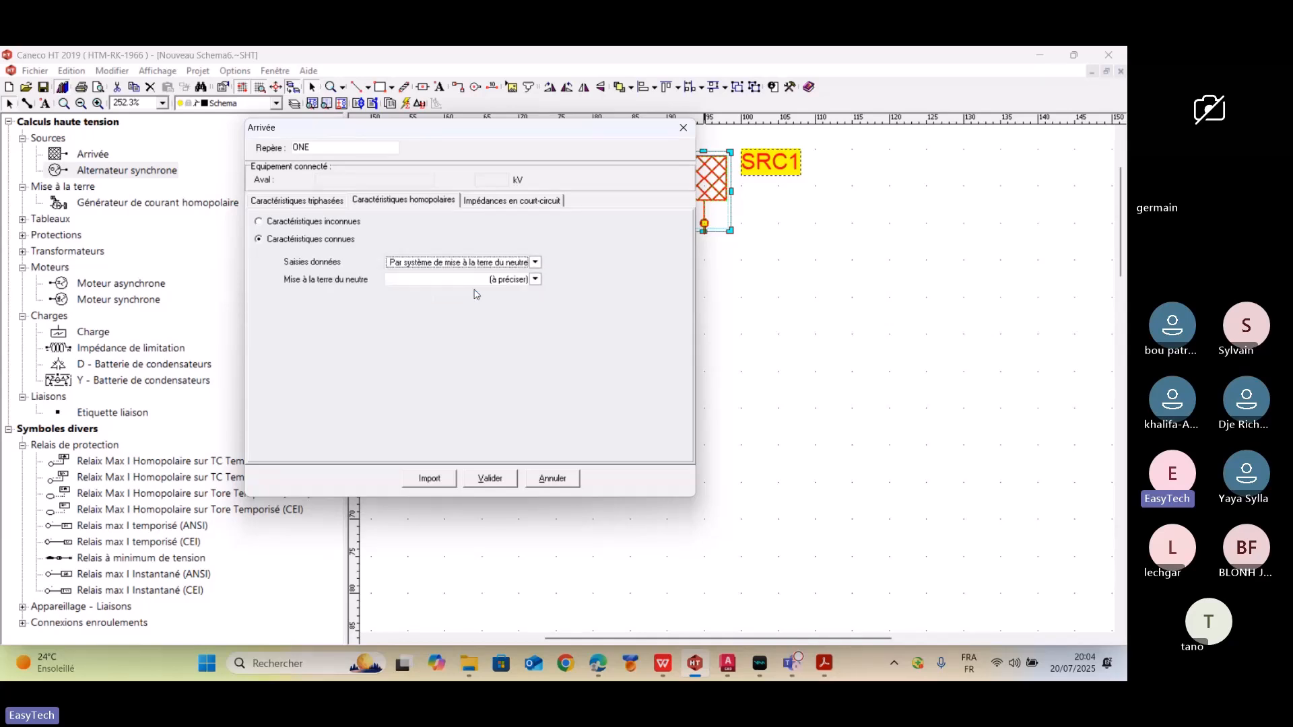
click(536, 280)
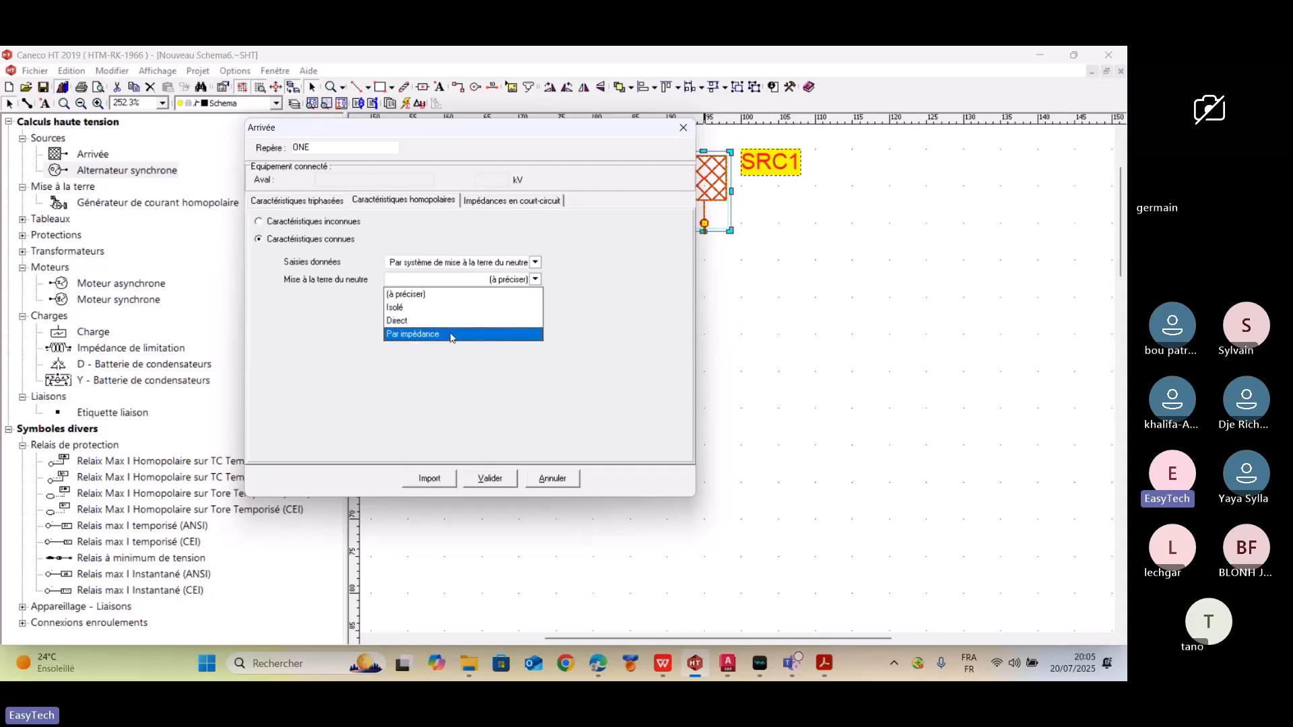
click(445, 307)
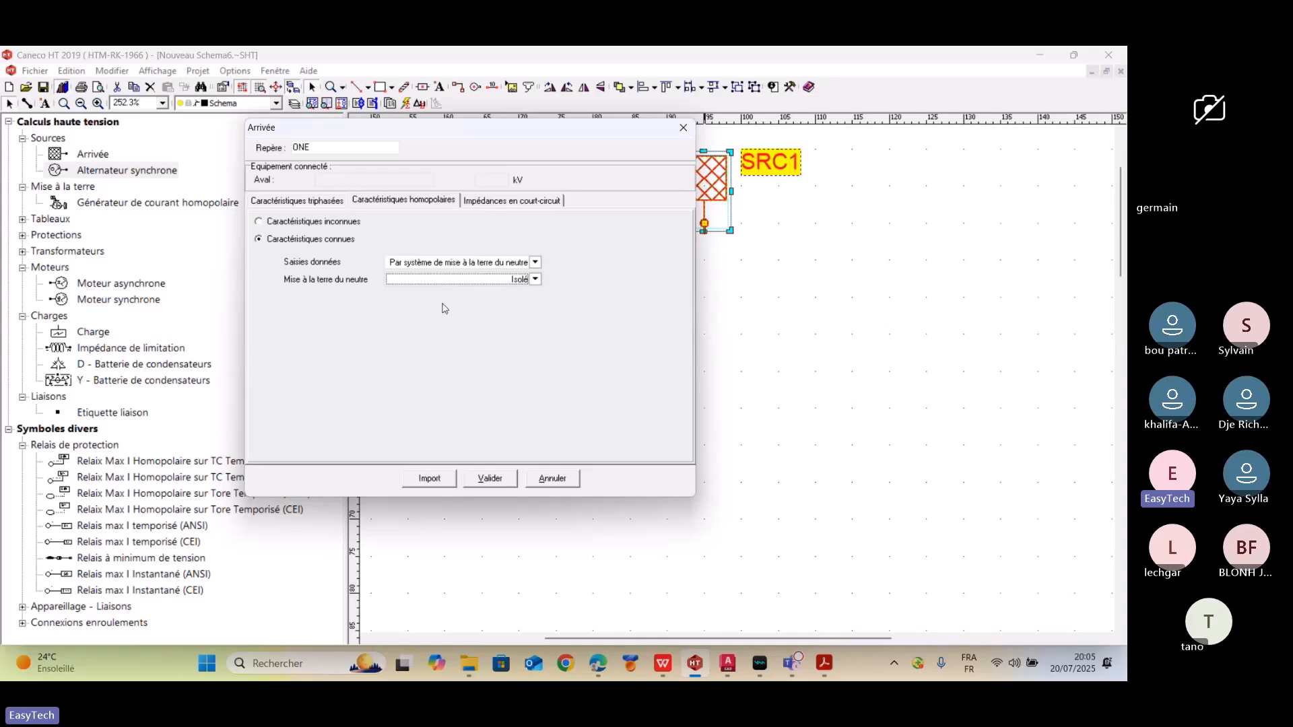
- Check the source's calculated short-circuit impedances against its three-phase data and validate the source
click(508, 205)
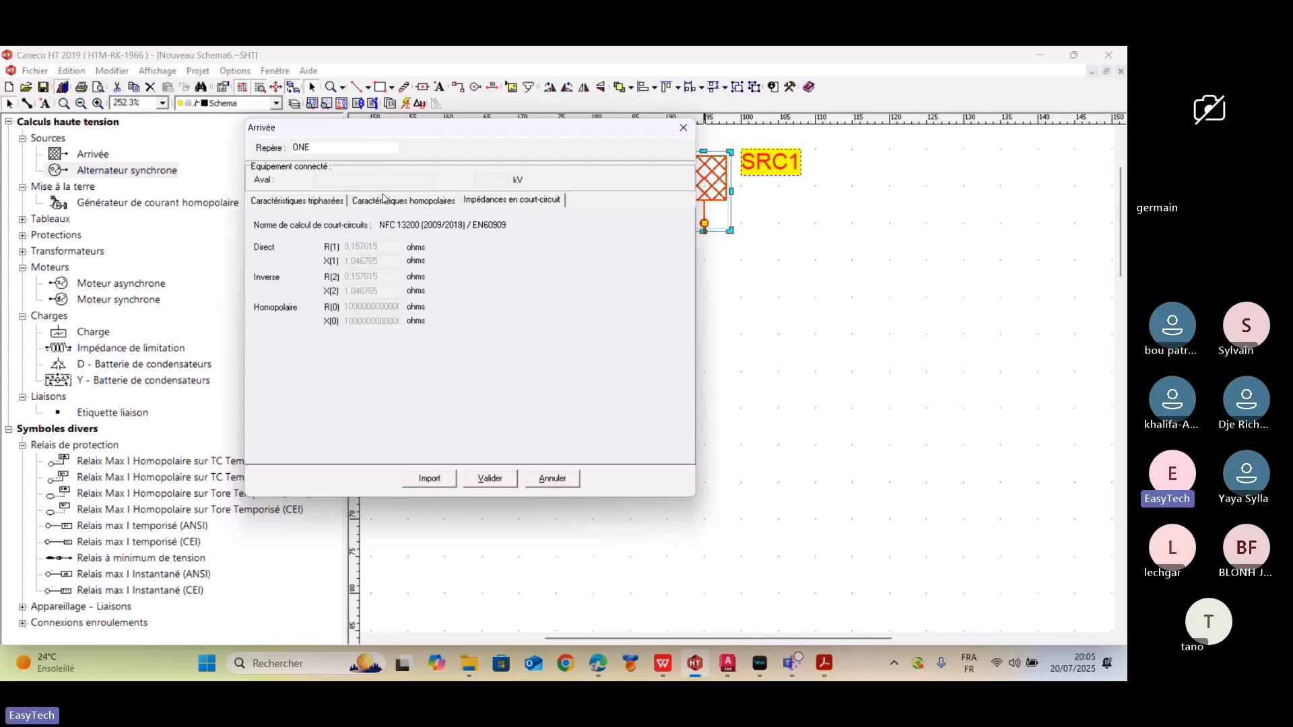
click(321, 202)
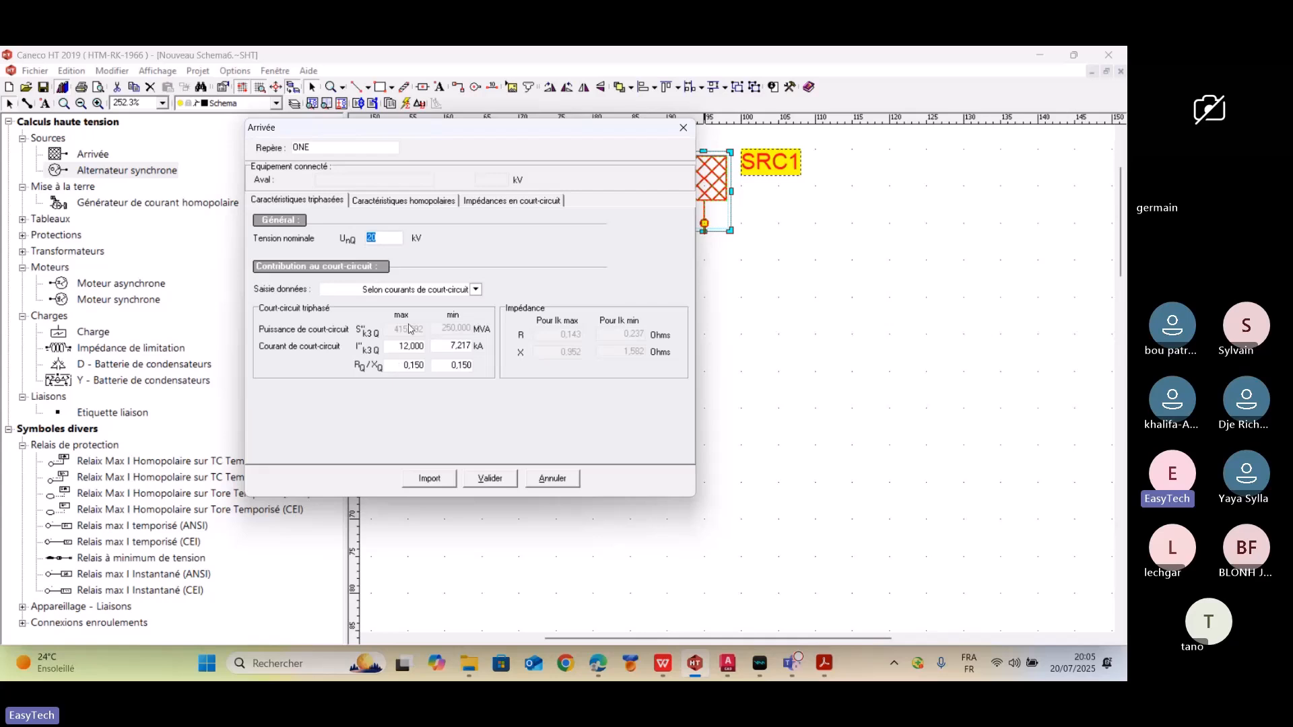
click(533, 204)
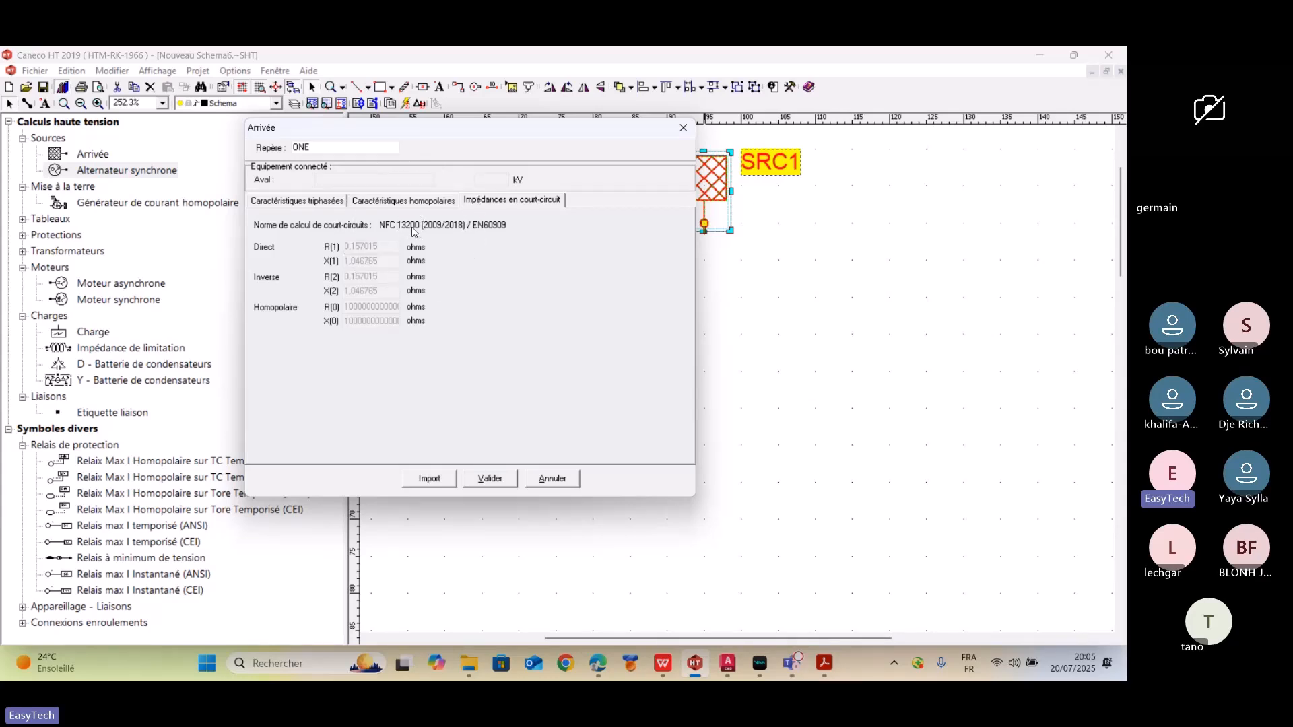
key(ctrl)
click(504, 478)
click(669, 280)
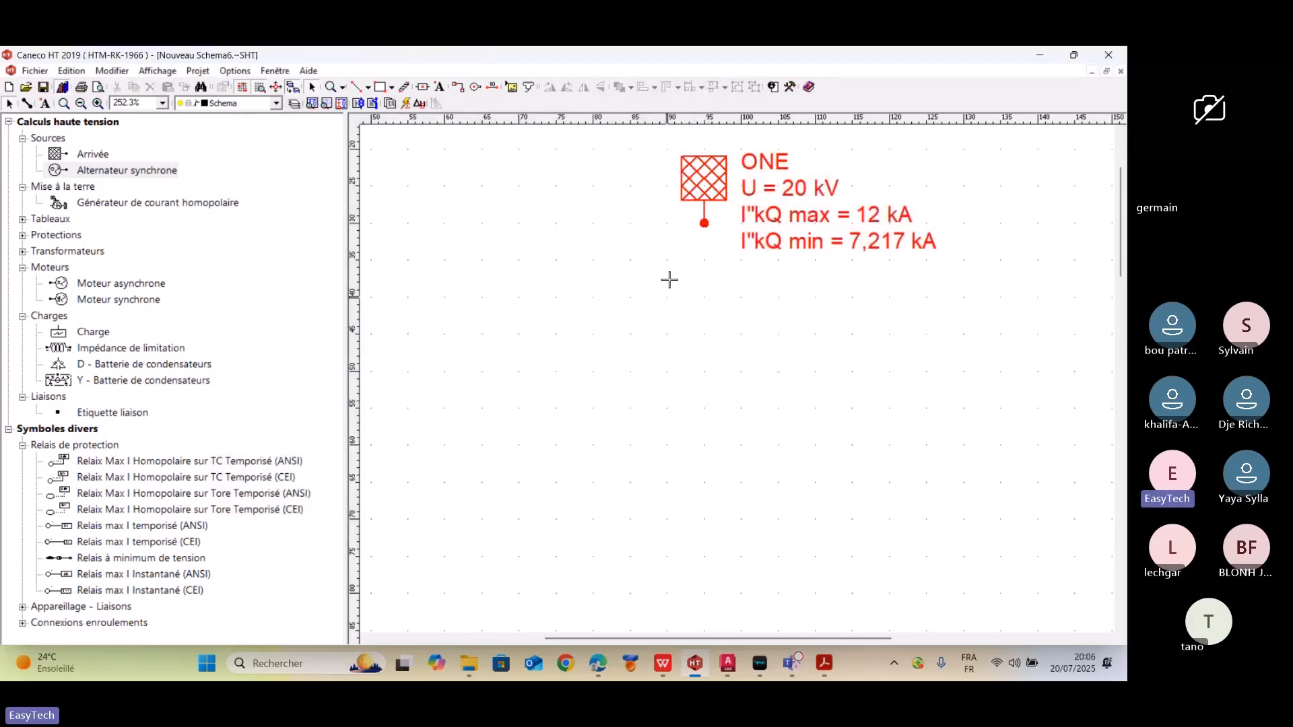
scroll(658, 231, down, 3)
scroll(623, 196, up, 2)
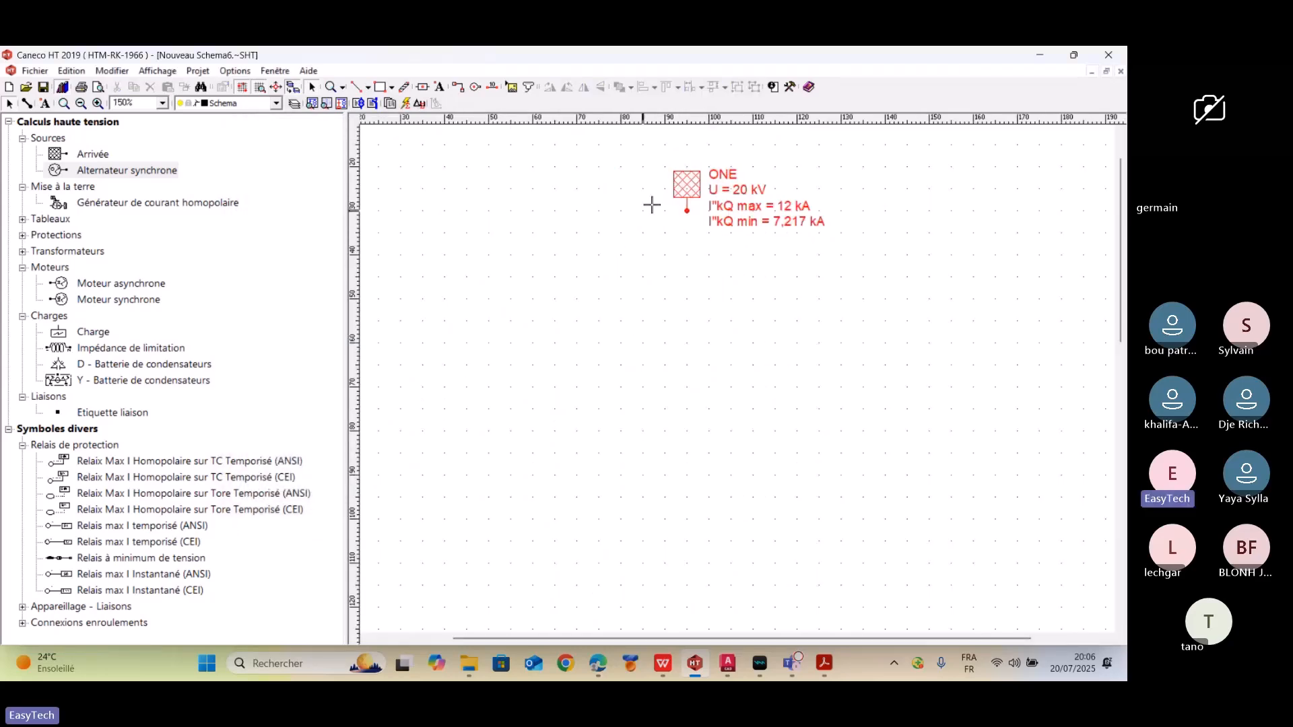
- Place a Tableau symbol as a horizontal busbar below source ONE
key(ctrl)
click(22, 222)
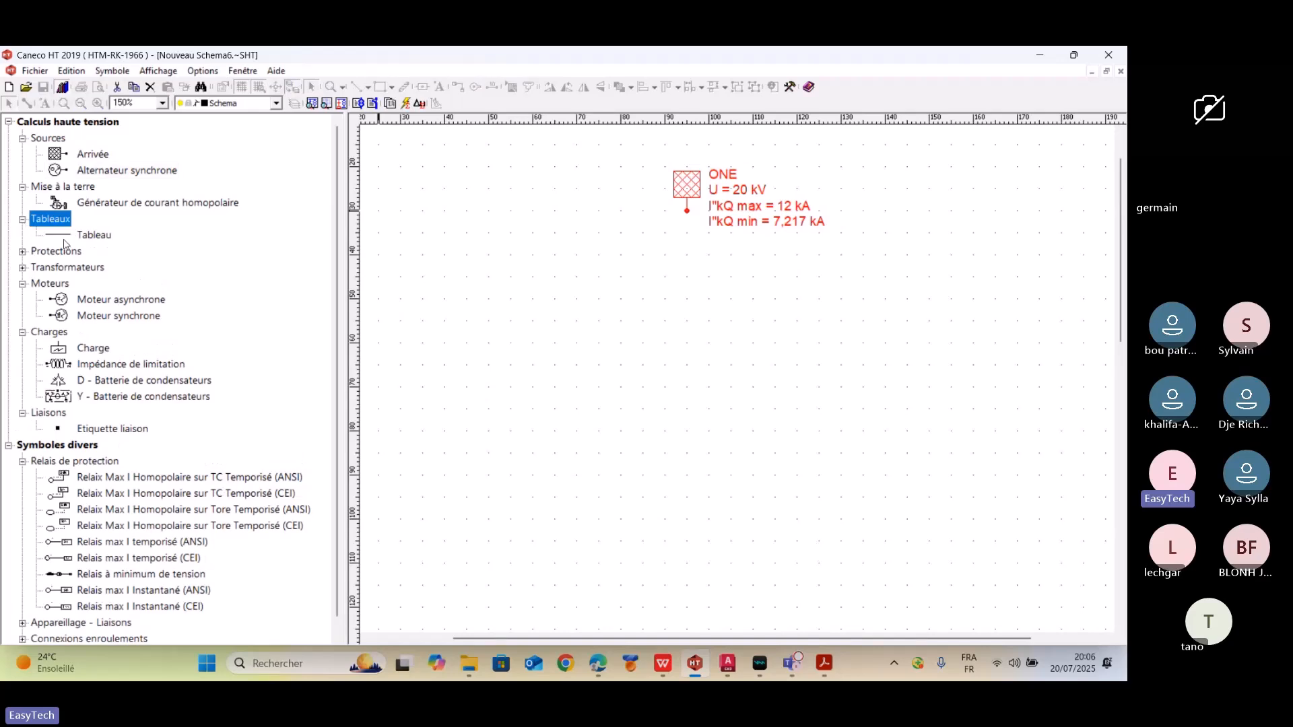
key(ctrl)
click(67, 237)
key(ctrl)
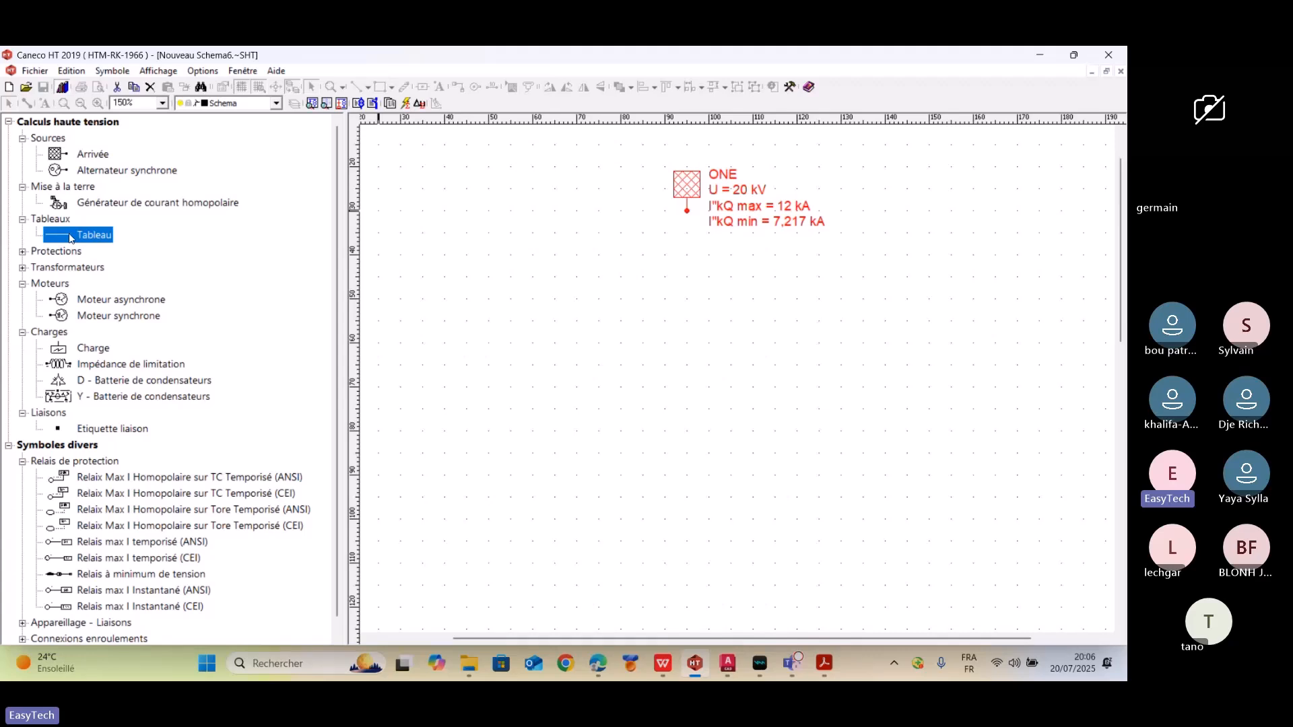
drag(71, 237, 697, 318)
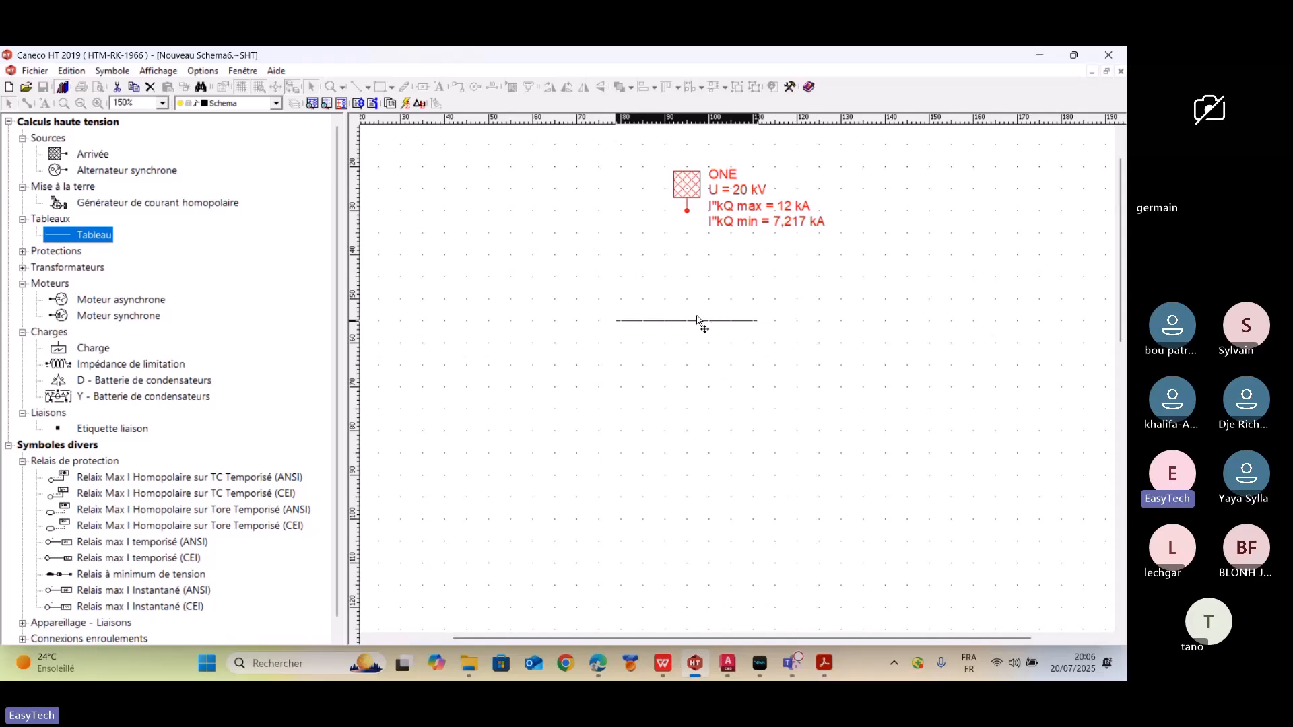
drag(698, 319, 696, 321)
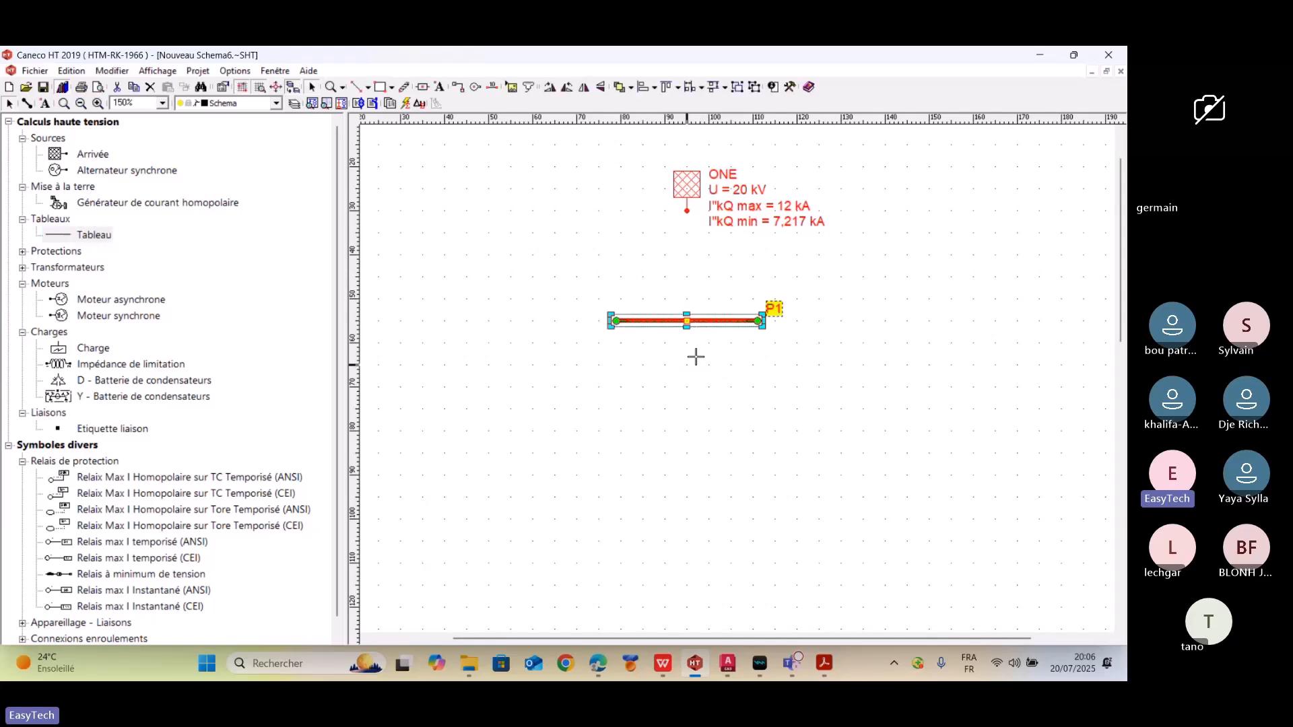
- Open the new board's properties and set its Repère to POSTE LIVRAISON
click(705, 321)
double_click(708, 327)
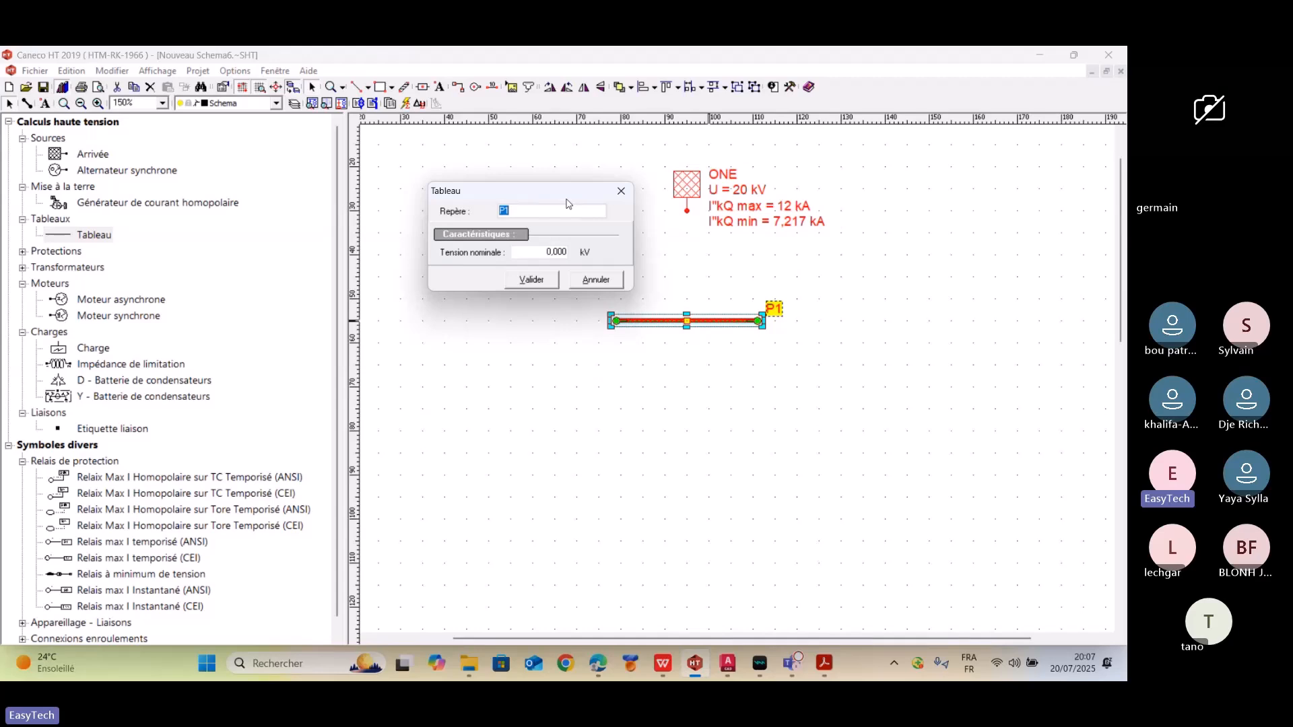
text(POSTE DE )
text(LIVRAI)
click(579, 211)
click(537, 210)
key(BackSpace)
key(BackSpace)
key(BackSpace)
text(L)
key(BackSpace)
text(SON)
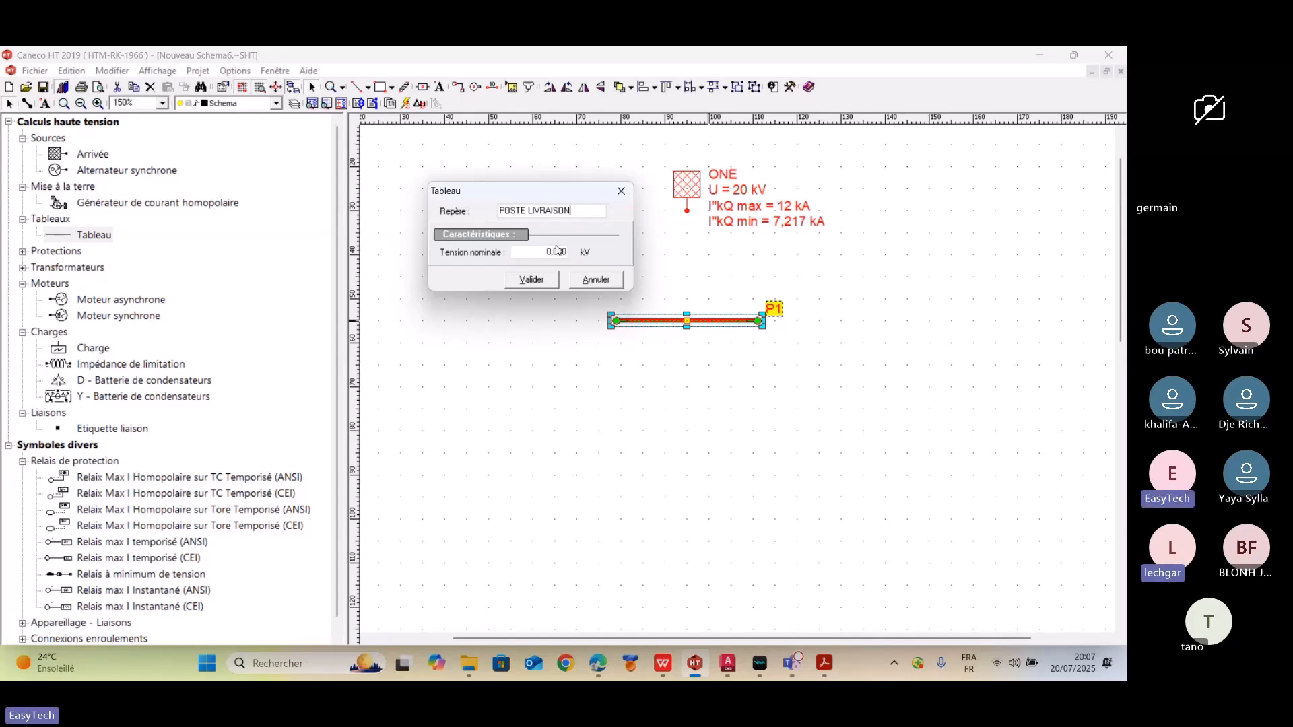
- Set the board's nominal voltage to 20 kV and validate its properties
click(545, 252)
drag(544, 252, 514, 248)
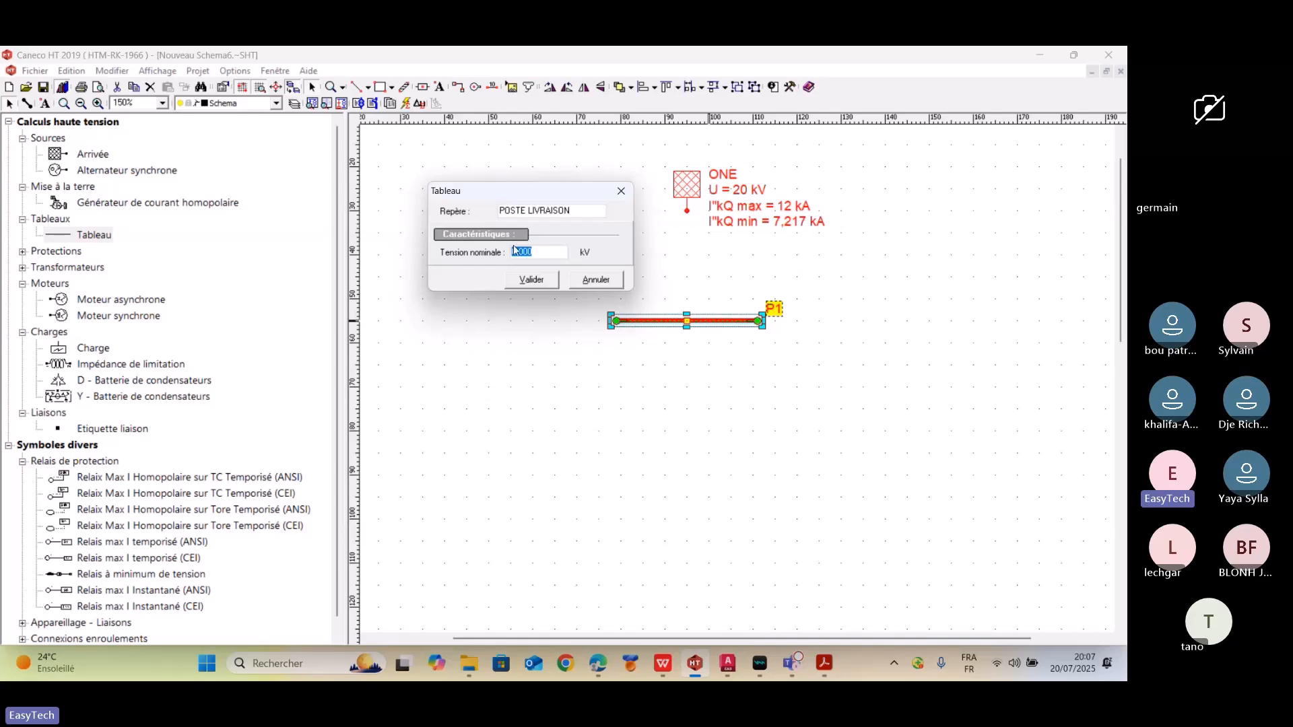
key(ctrl)
key(ctrl)
text(20)
click(525, 285)
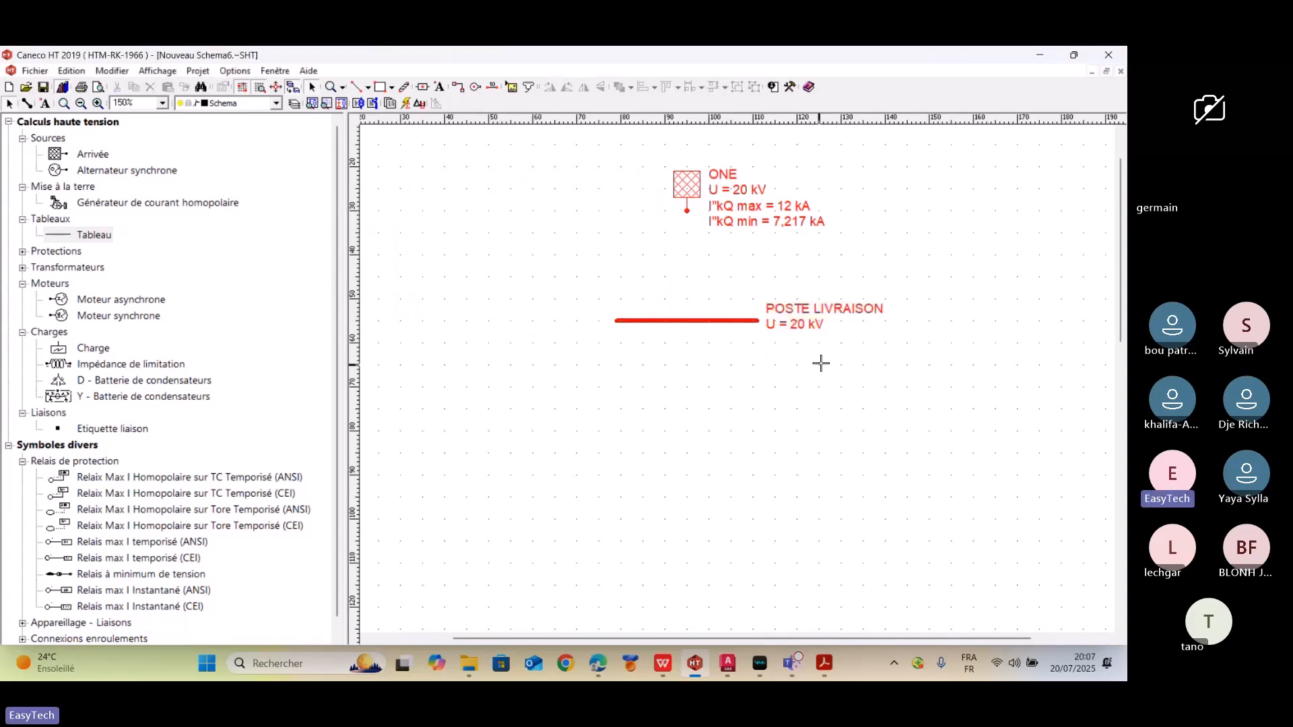
- Move the POSTE LIVRAISON label a short distance clear of the busbar's right end
click(823, 328)
click(824, 308)
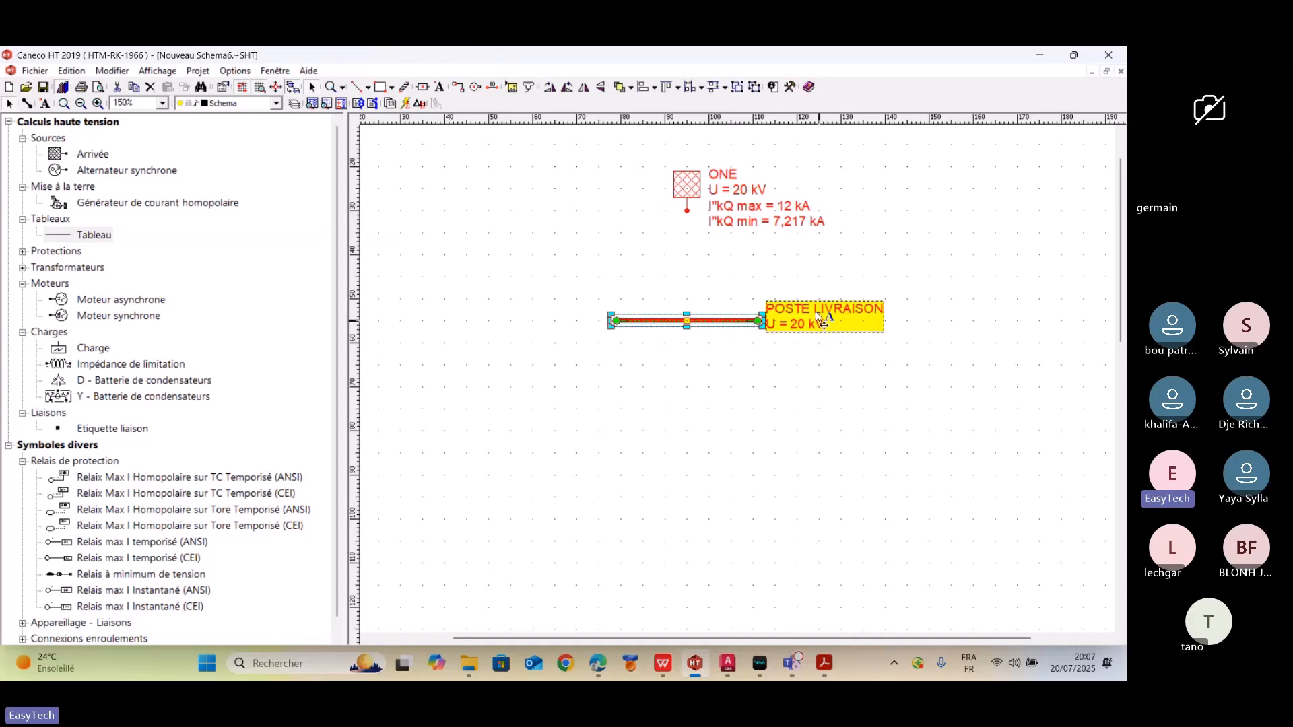
drag(820, 318, 881, 311)
click(840, 355)
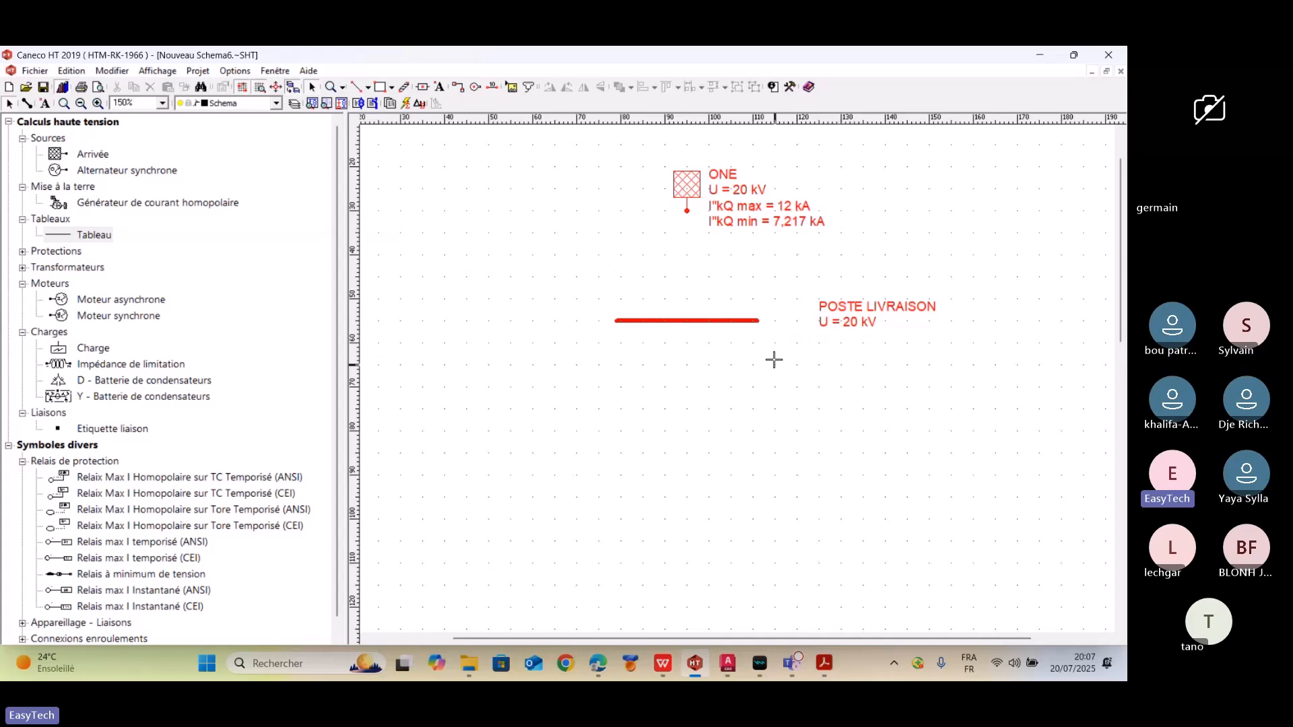
click(746, 321)
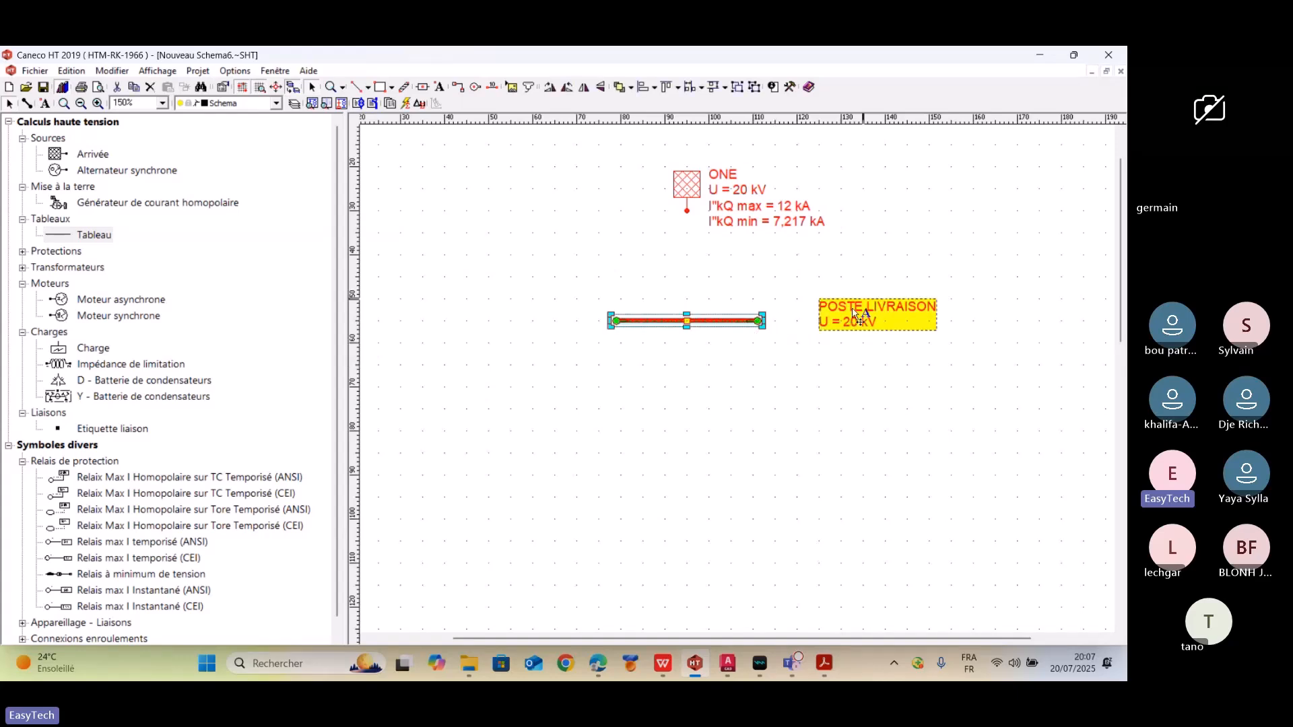
mouse_move(861, 309)
mouse_down()
mouse_move(929, 289)
mouse_move(842, 312)
mouse_up()
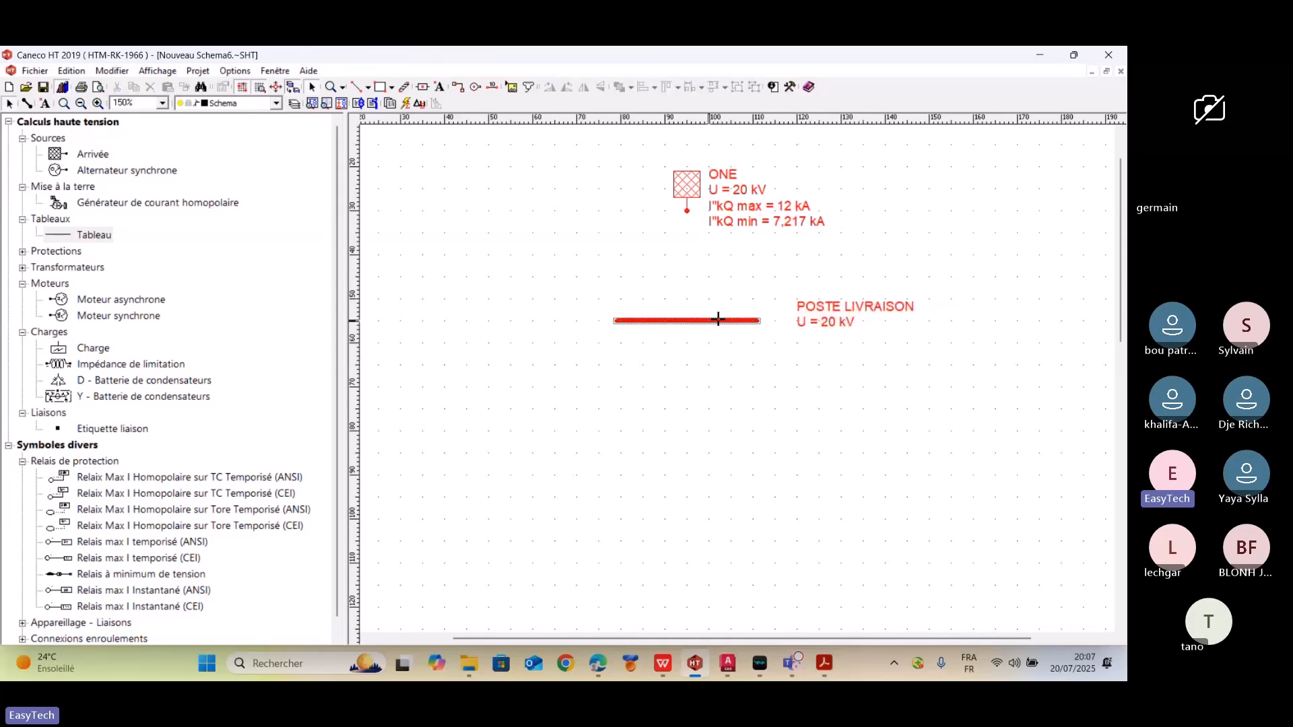
- Lengthen the POSTE LIVRAISON busbar from its left end and shift it sideways to sit roughly under source ONE
click(719, 322)
click(719, 322)
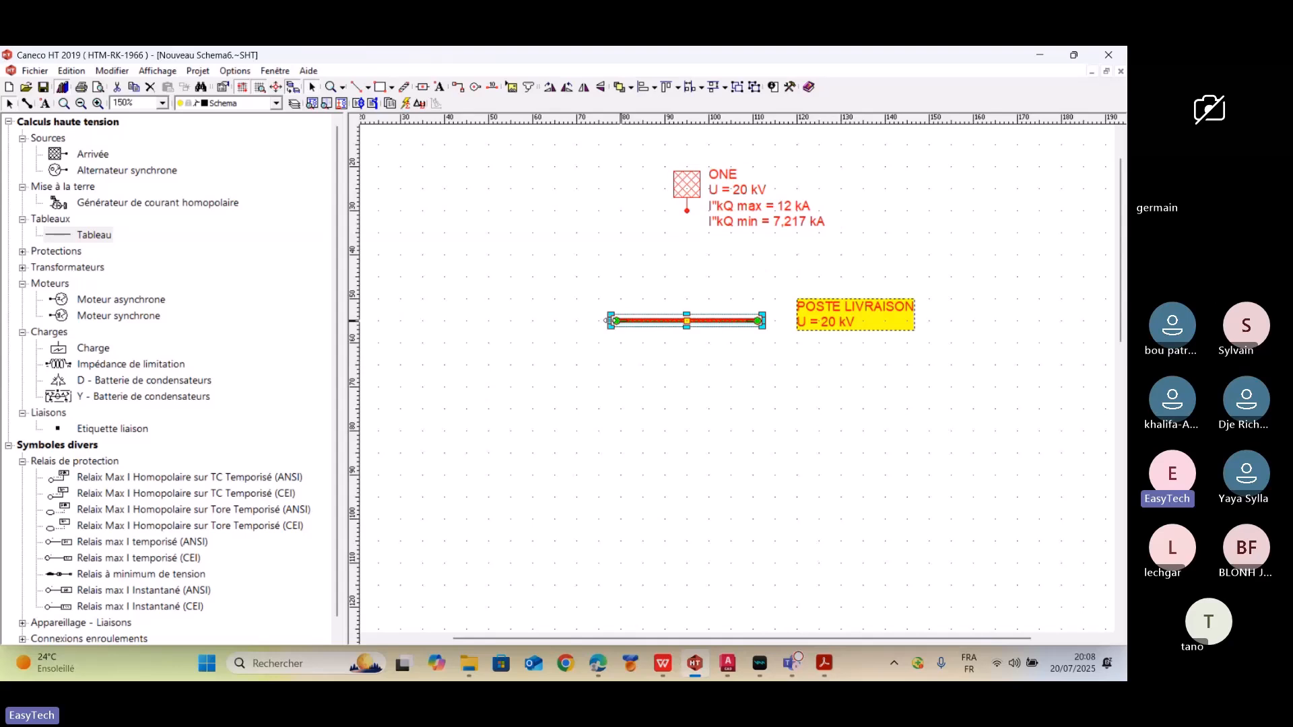
drag(611, 321, 517, 321)
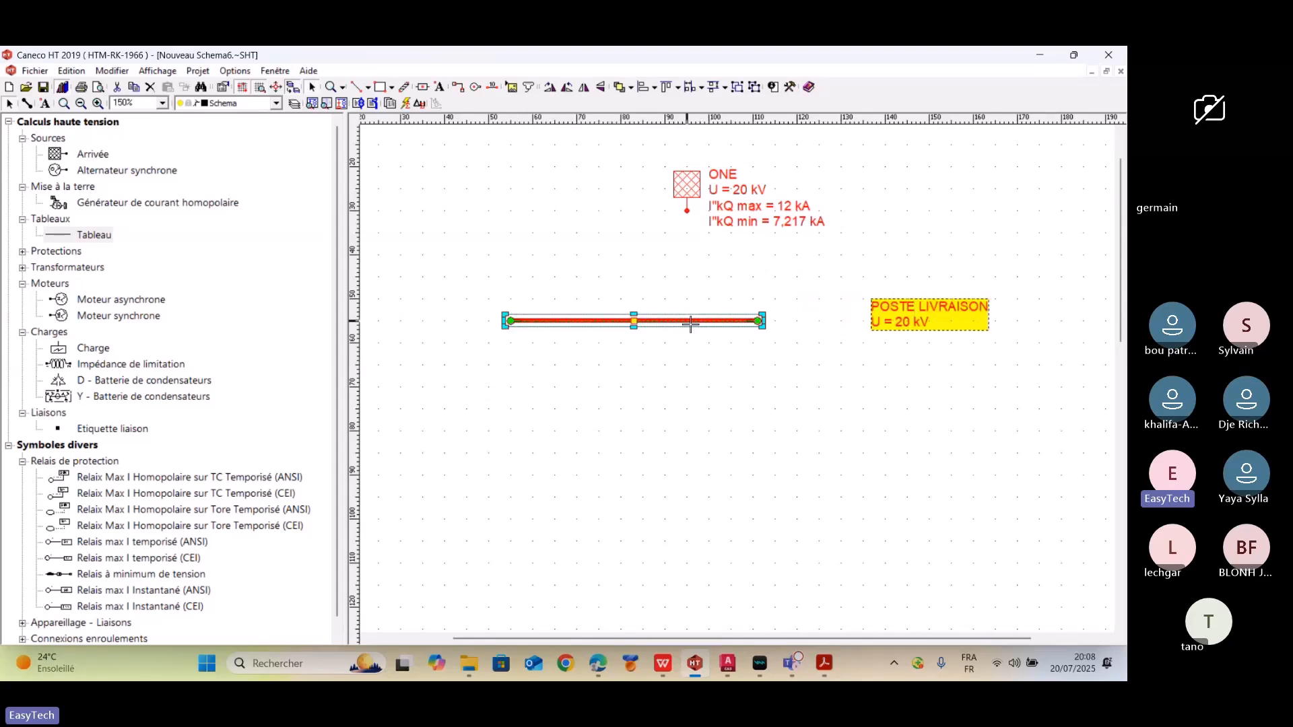
key(Right)
key(Right)
key(Left)
key(Left)
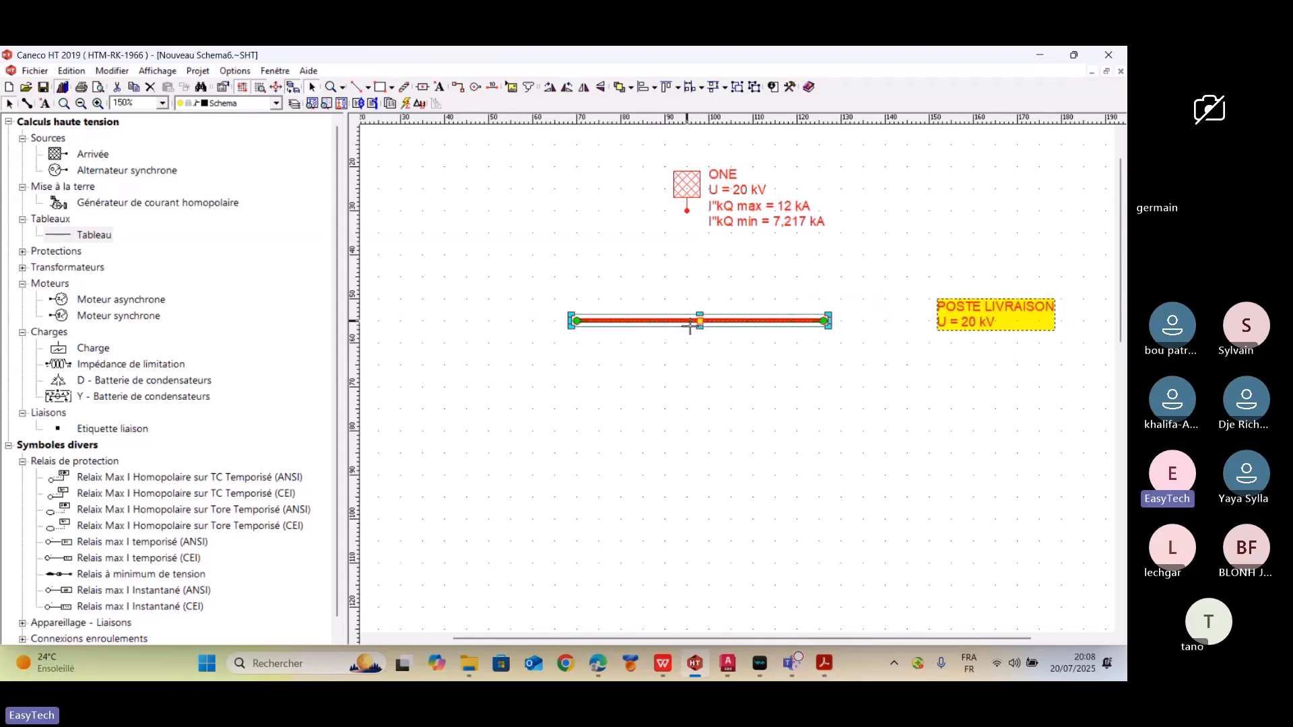
key(Right)
key(Left)
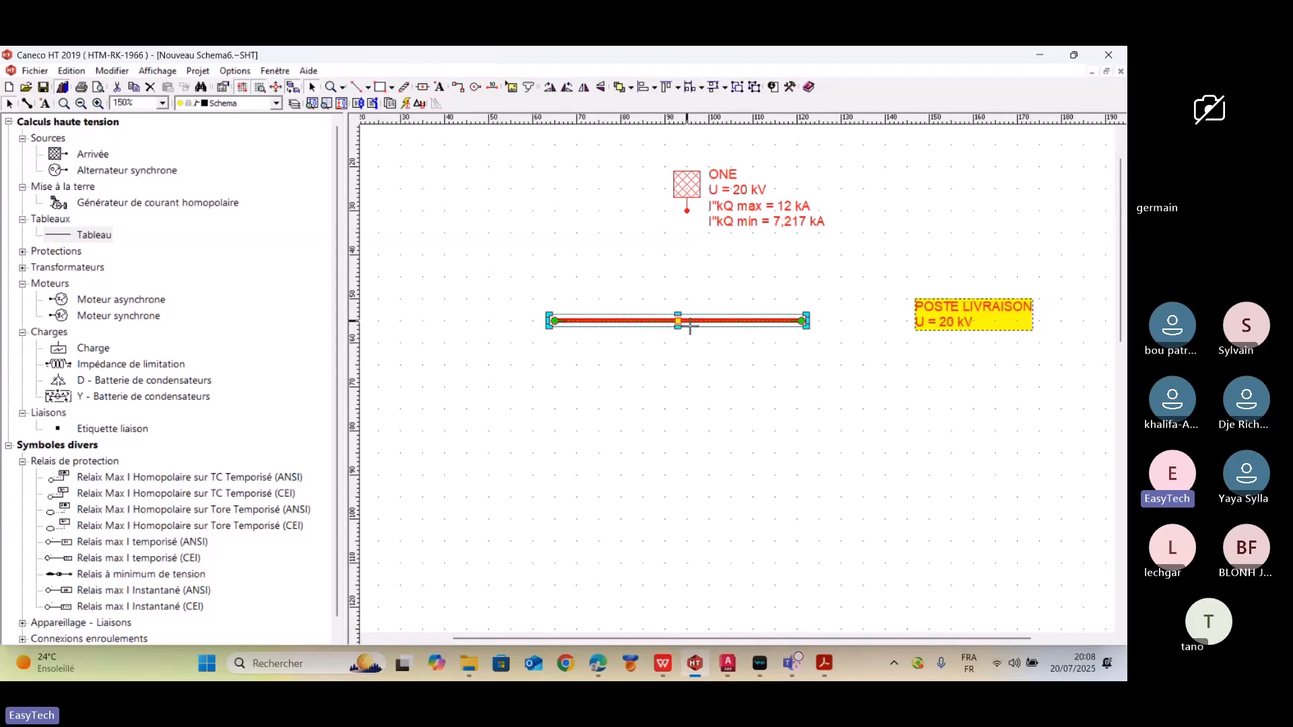
click(710, 255)
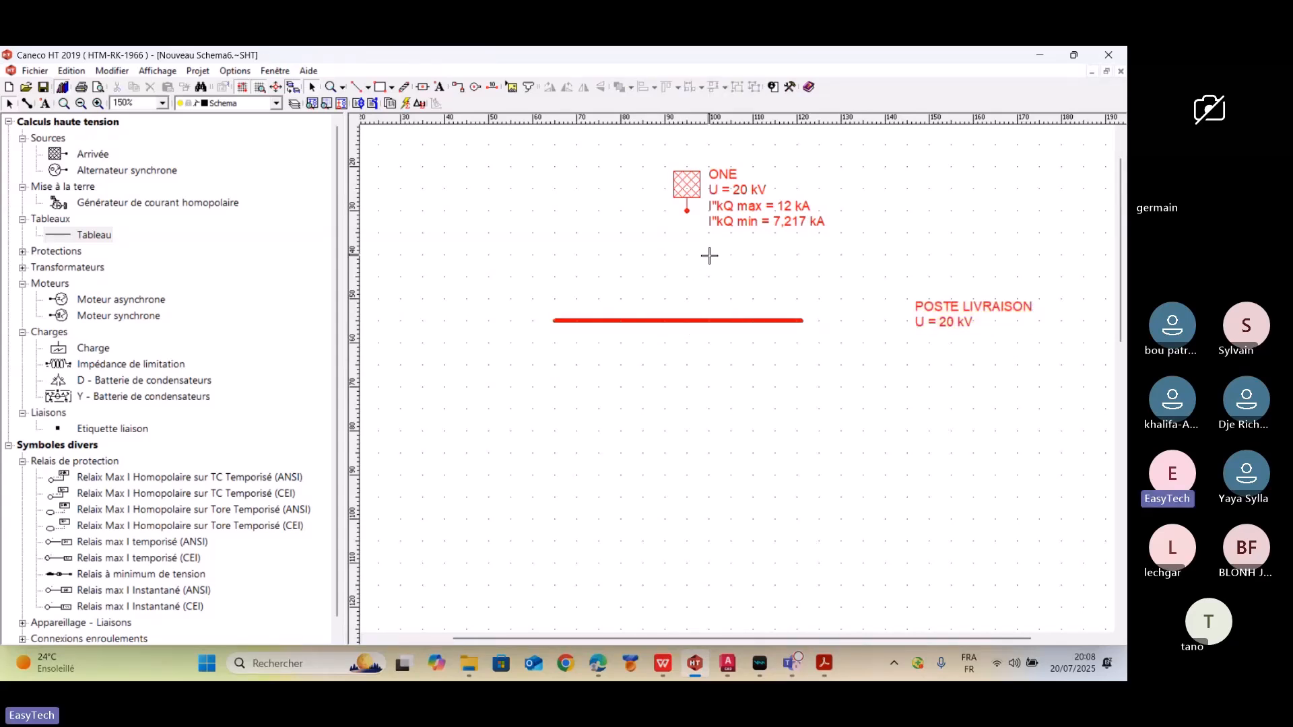
- Shorten the POSTE LIVRAISON busbar slightly at its left end to centre it better under source ONE
key(ctrl)
click(668, 319)
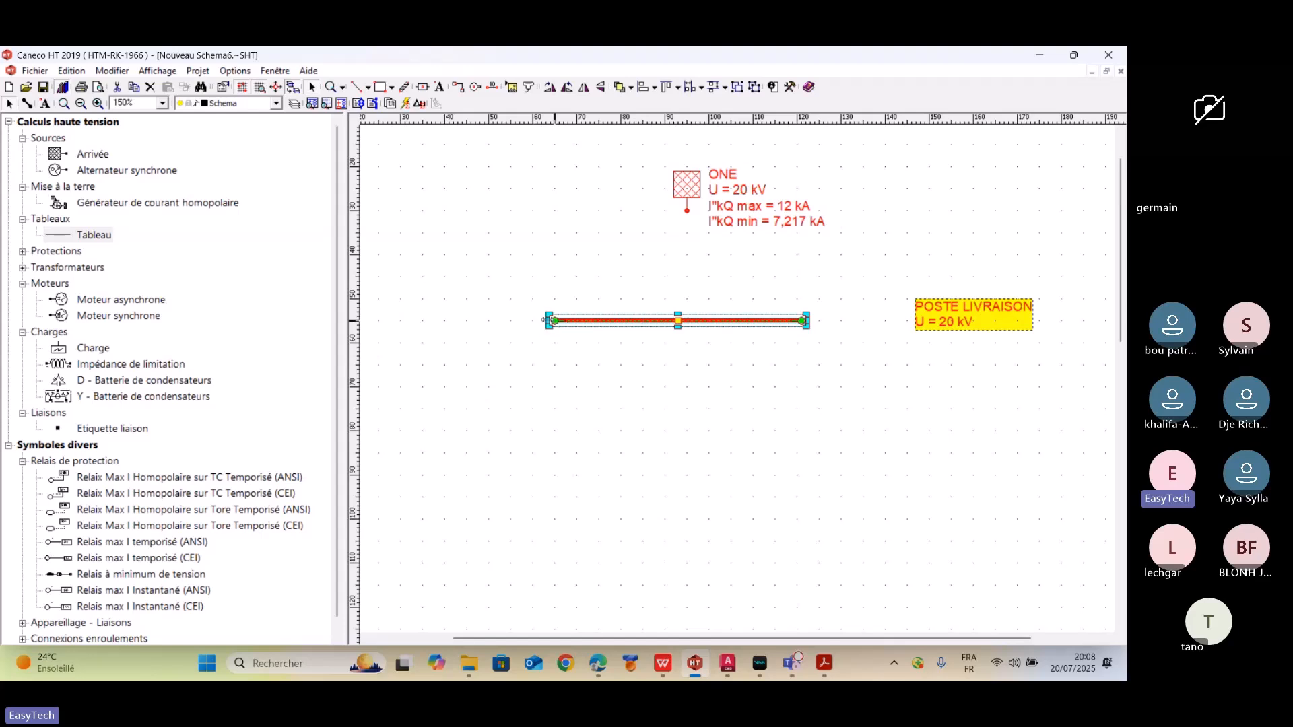
drag(547, 320, 576, 321)
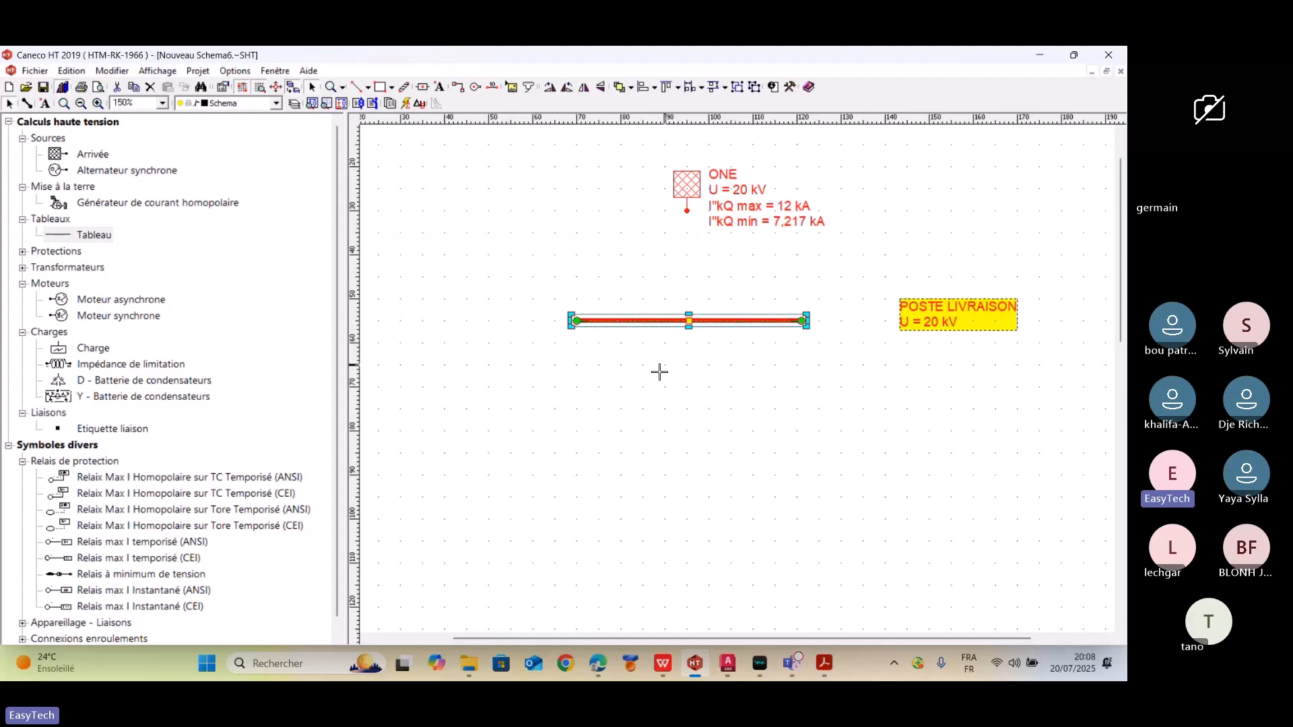
click(657, 372)
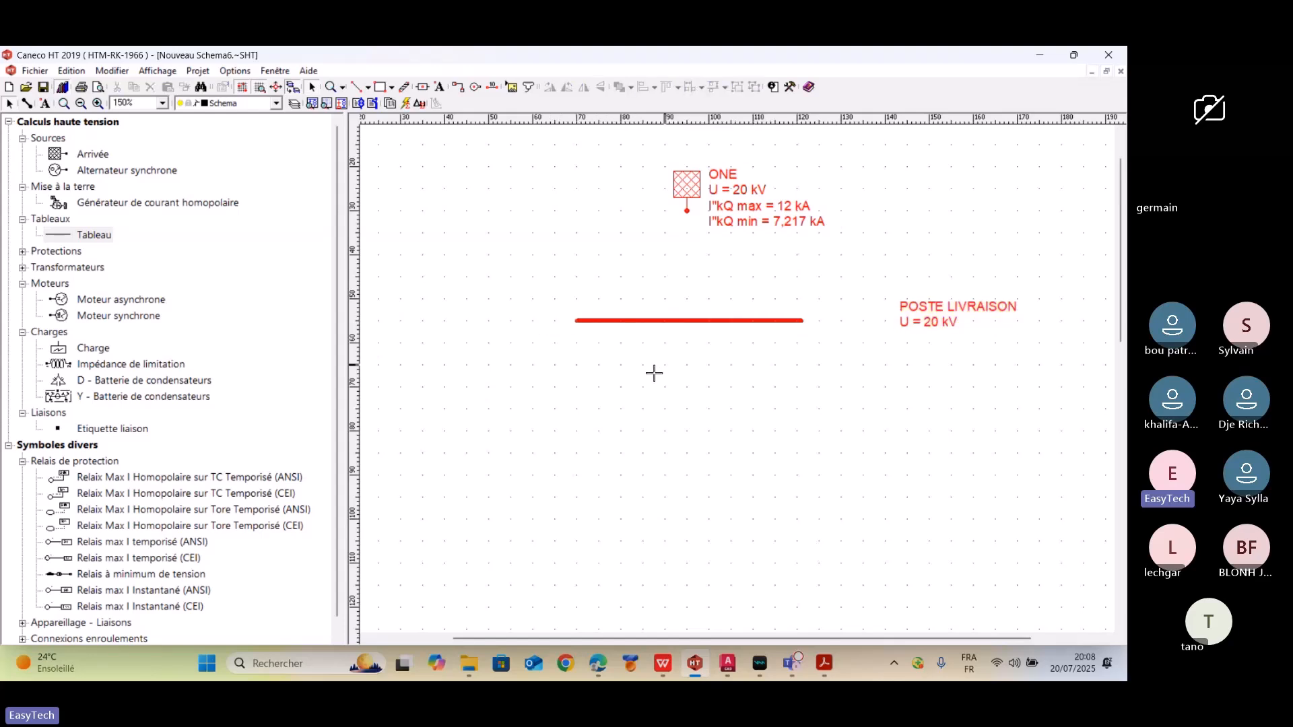
scroll(650, 301, down, 5)
scroll(491, 201, up, 4)
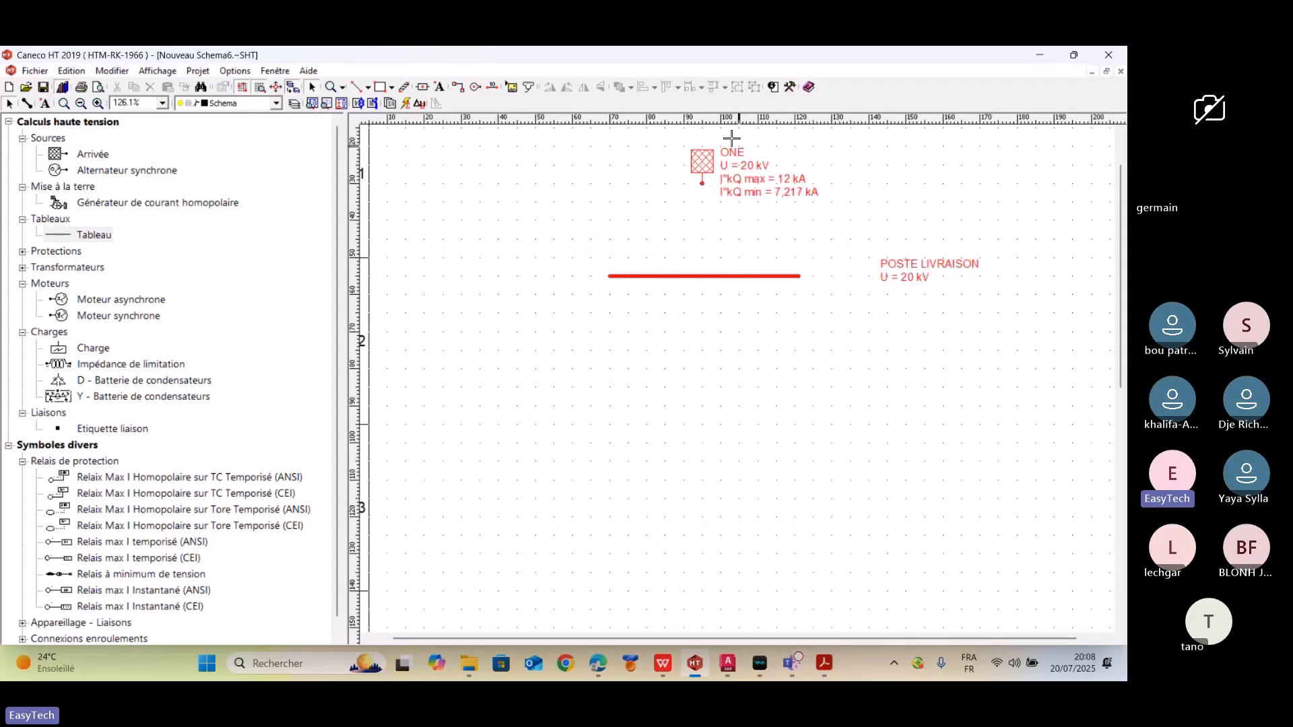
click(712, 159)
click(695, 288)
click(705, 156)
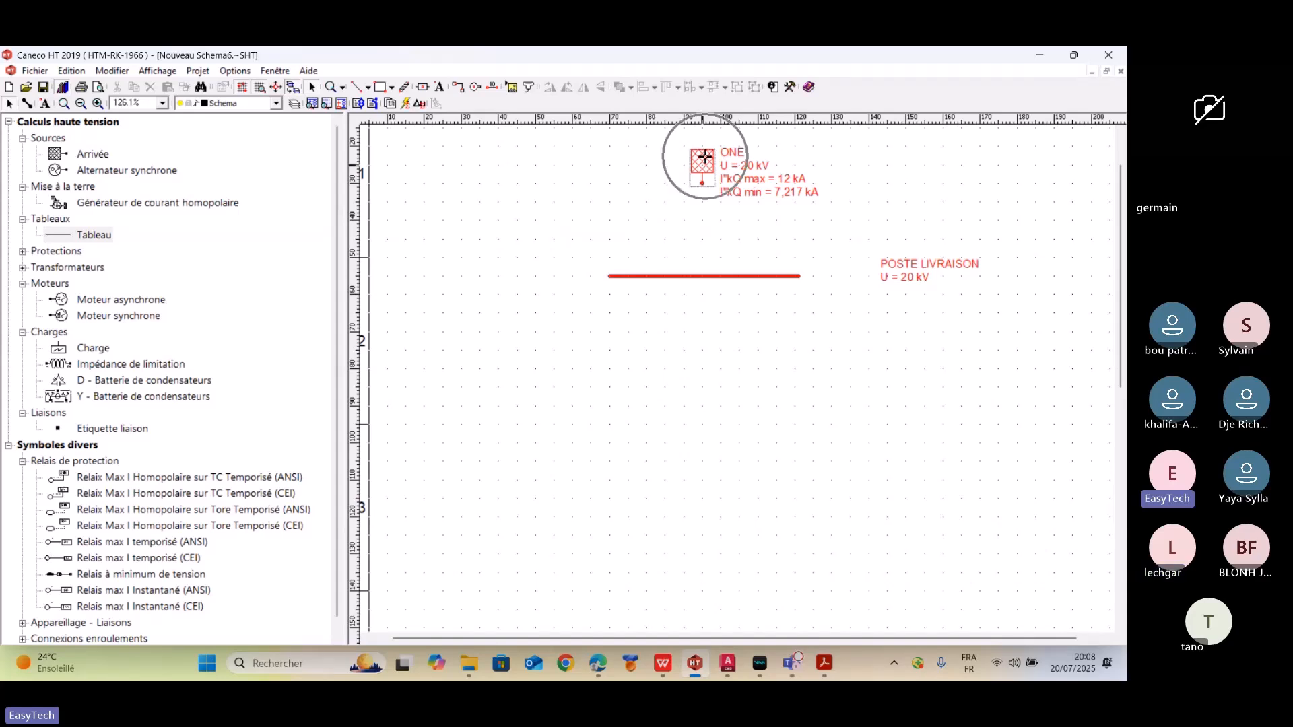
click(710, 274)
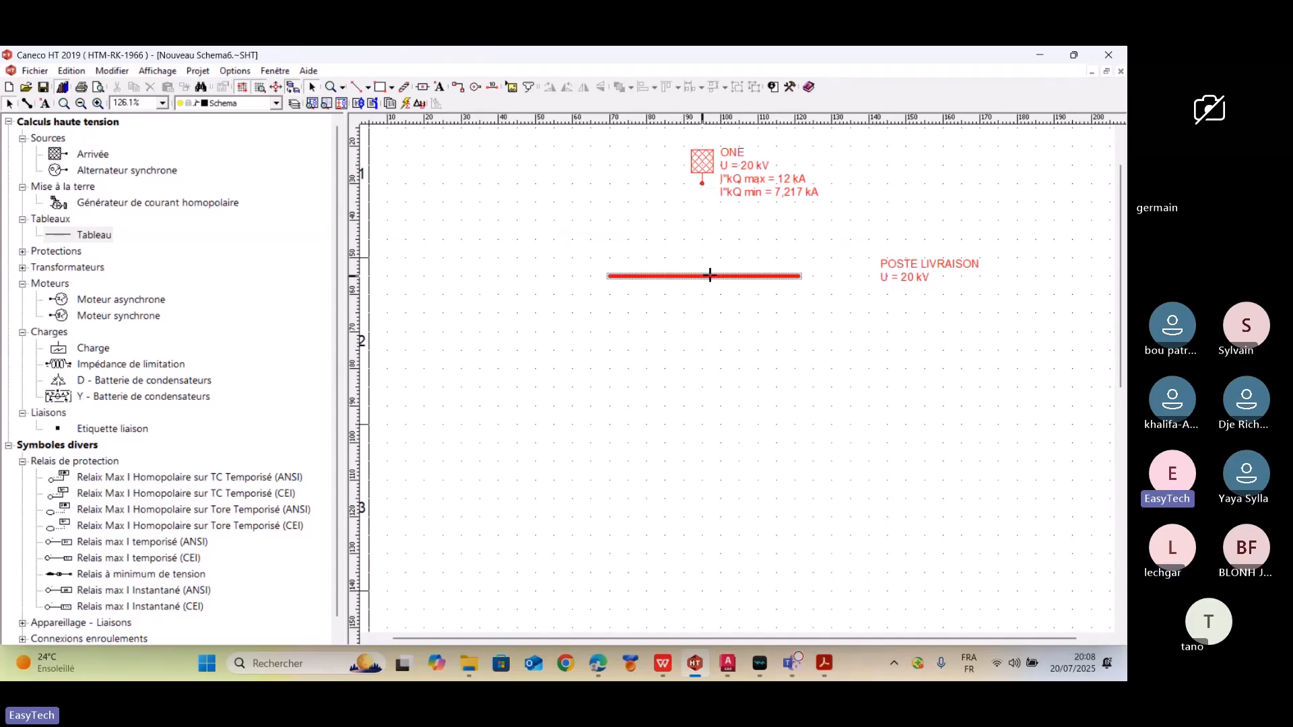
click(710, 275)
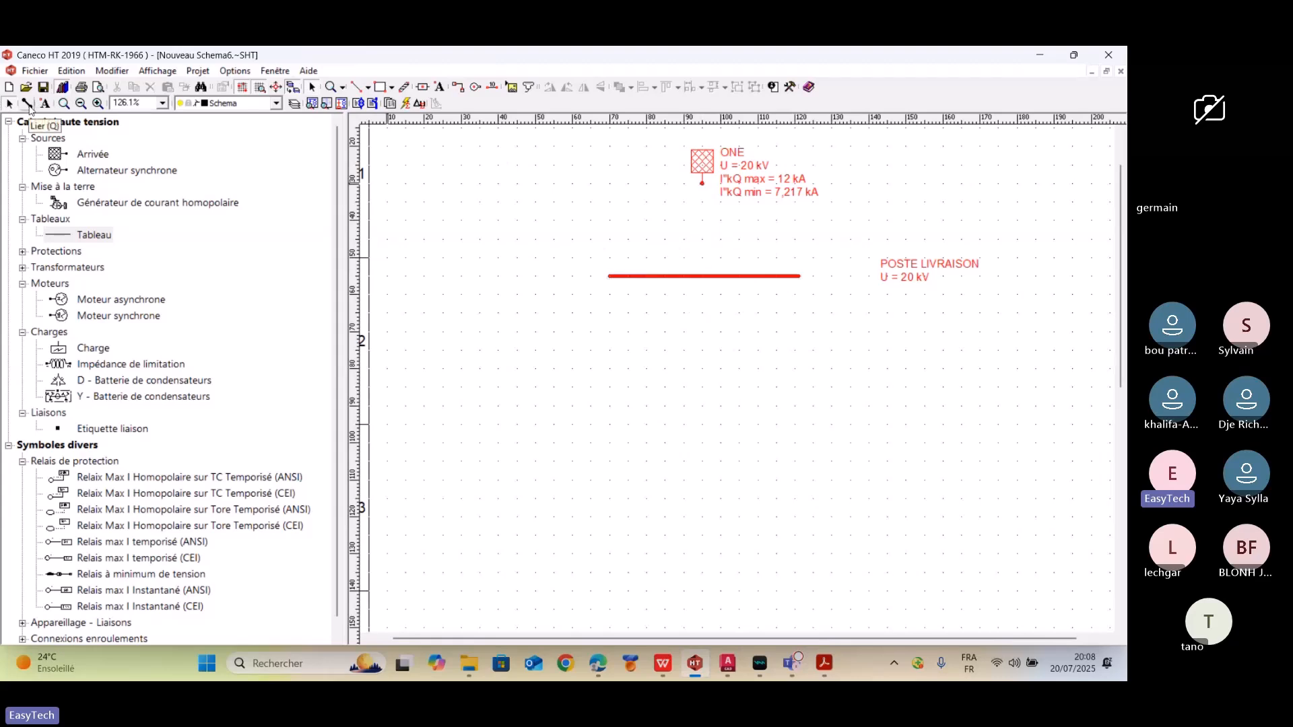
- Try to join source ONE to the POSTE LIVRAISON busbar with a plain drawn line, and delete that line
click(27, 104)
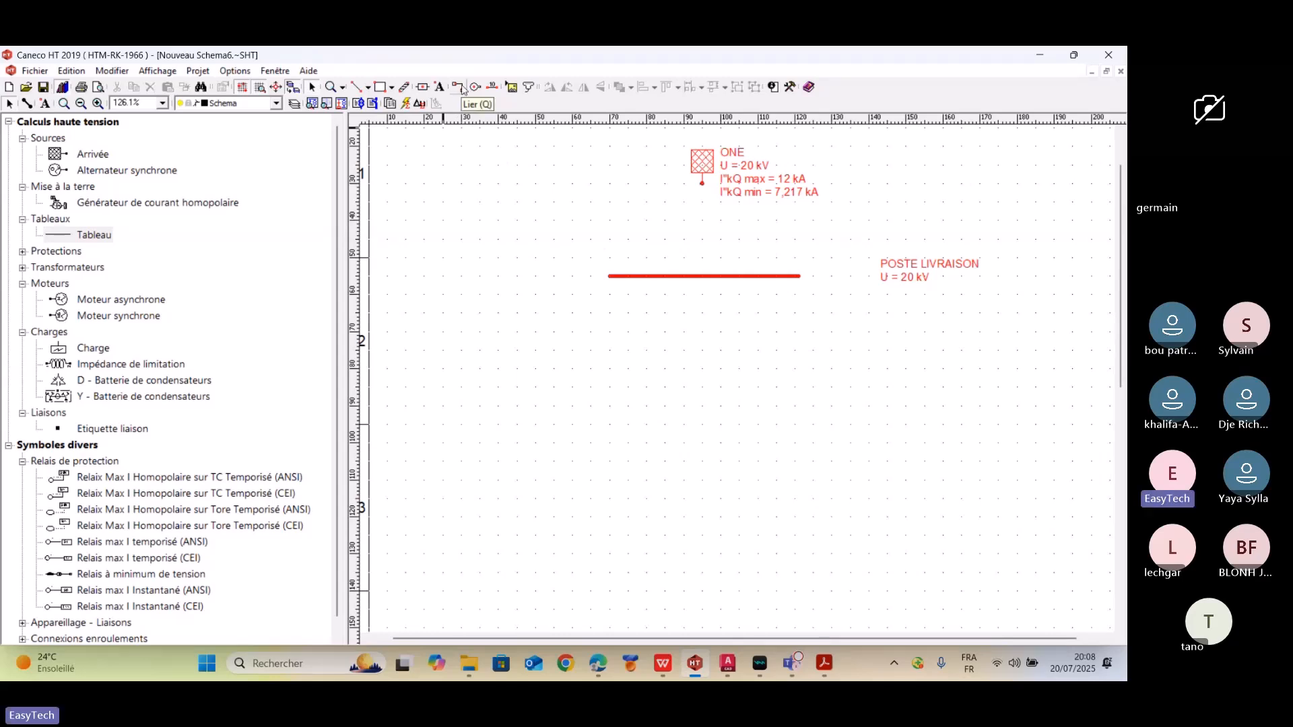
click(359, 89)
drag(702, 184, 705, 271)
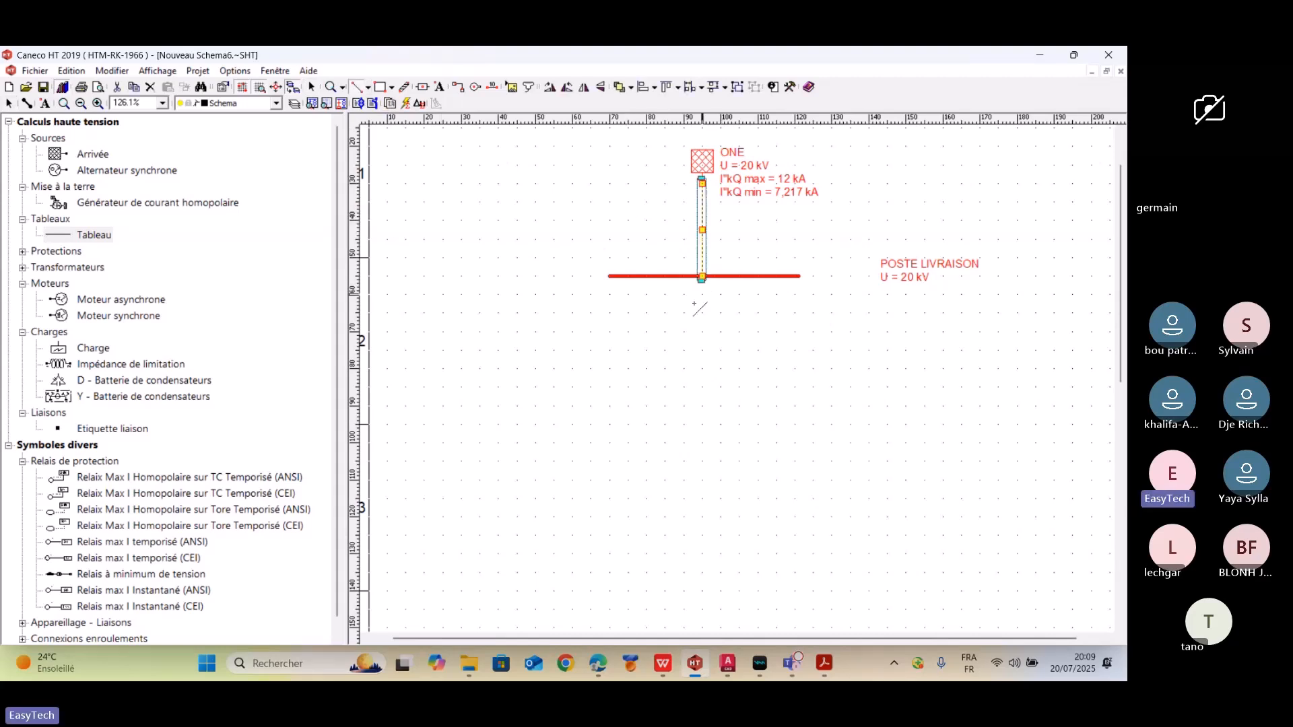
key(Escape)
click(681, 294)
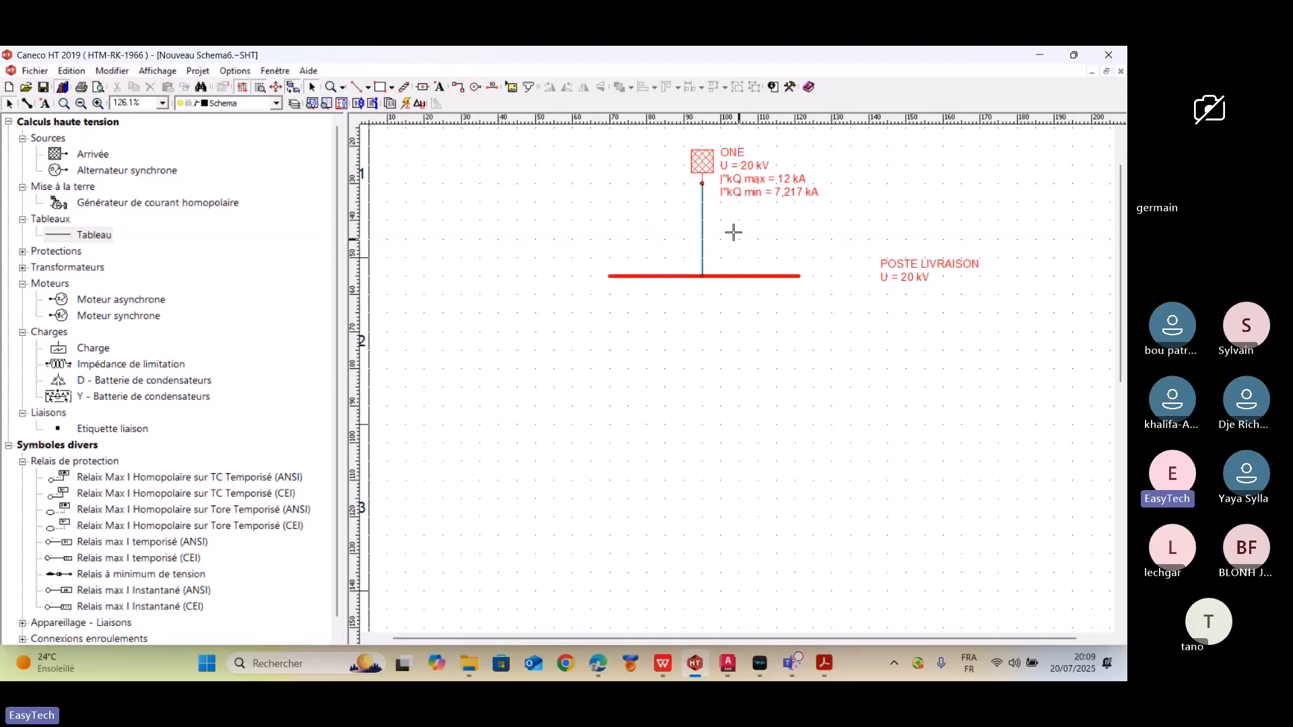
click(697, 230)
key(Delete)
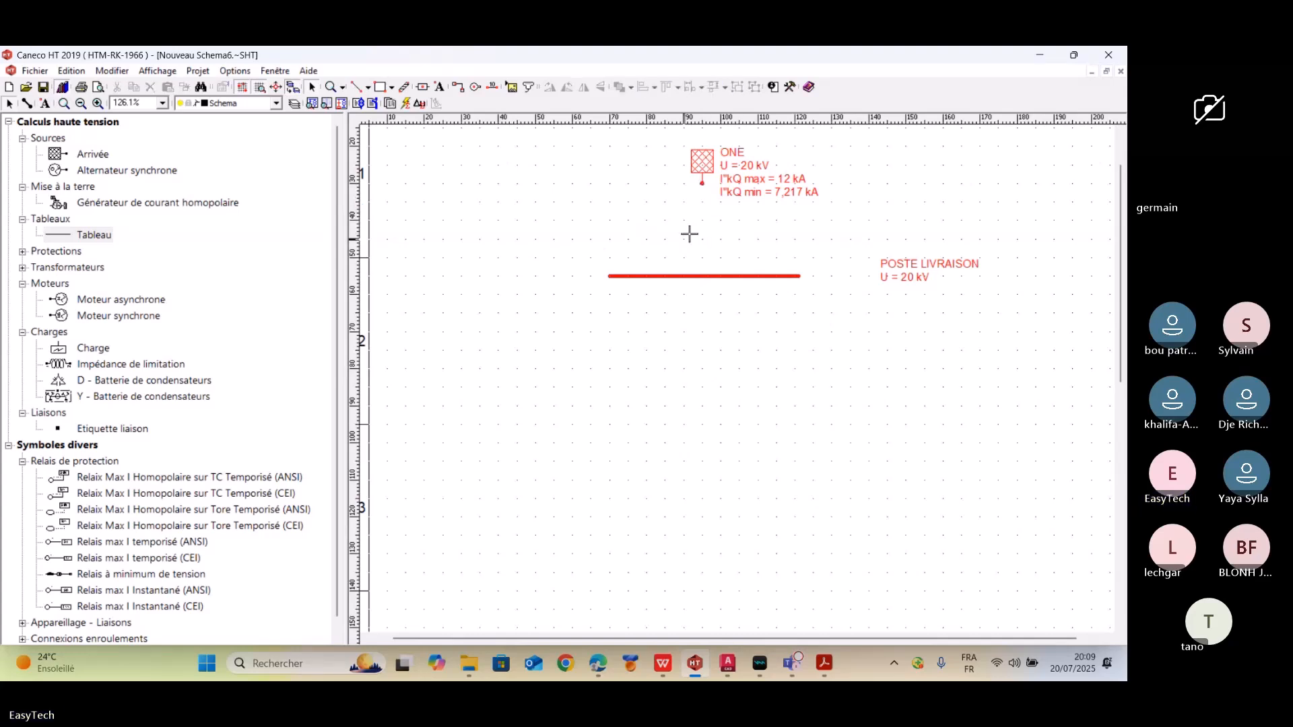
- Connect the terminal of source ONE vertically to the POSTE LIVRAISON busbar with the Lier tool
click(27, 105)
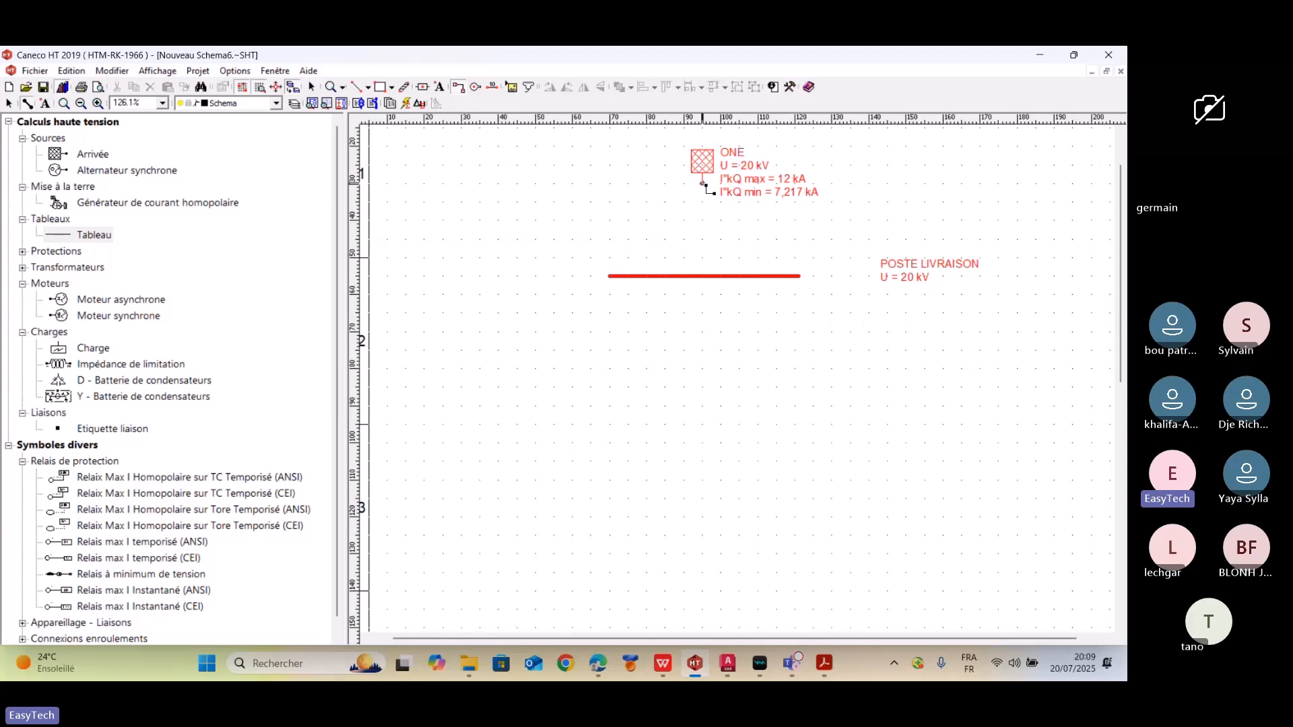
drag(703, 182, 702, 276)
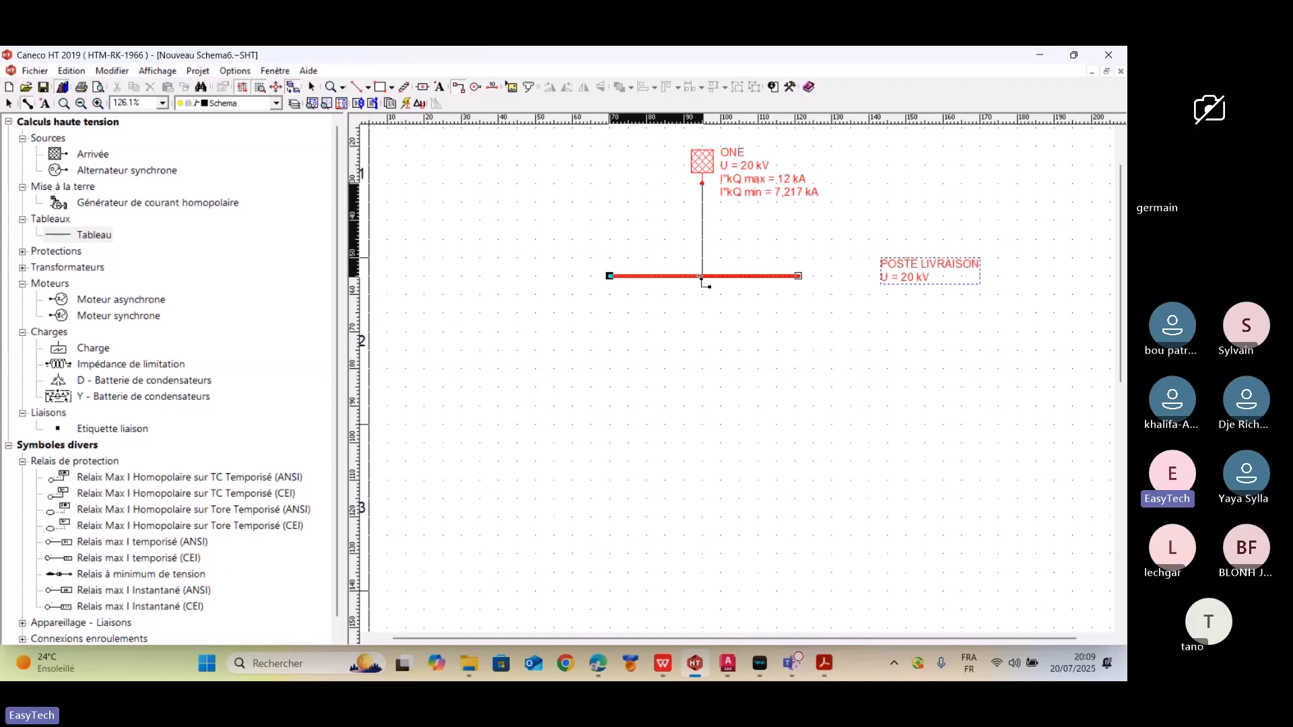
drag(702, 276, 704, 282)
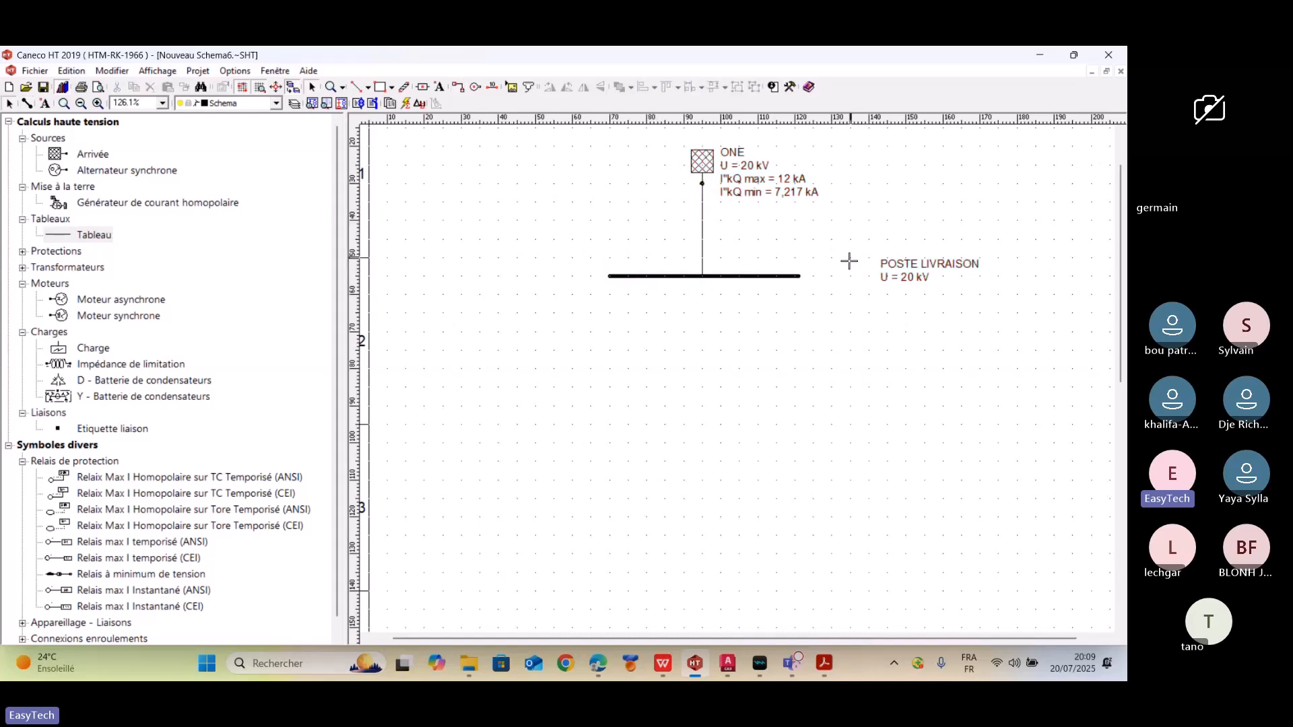
- Move the POSTE LIVRAISON label close to the right end of its busbar
click(913, 277)
drag(913, 277, 845, 277)
click(808, 326)
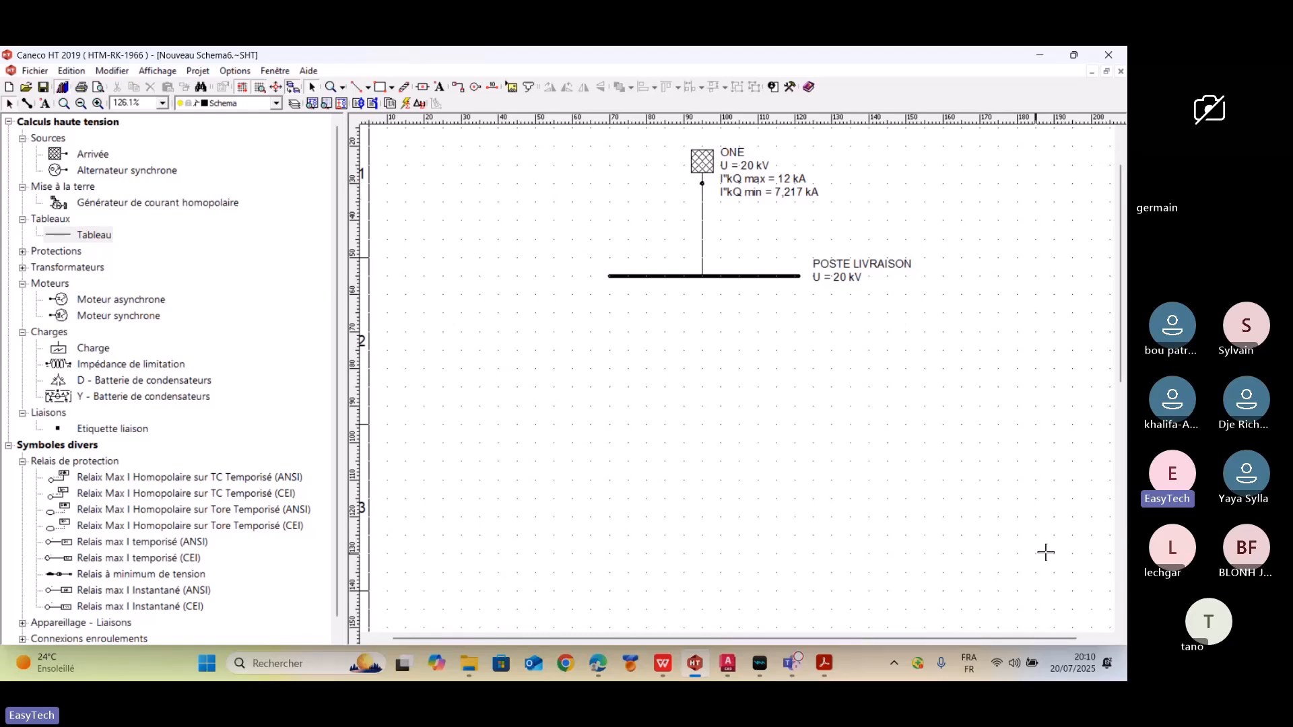
- Place a Disjoncteur from the Protections symbols below the POSTE LIVRAISON busbar, in line with source ONE
double_click(31, 254)
click(73, 319)
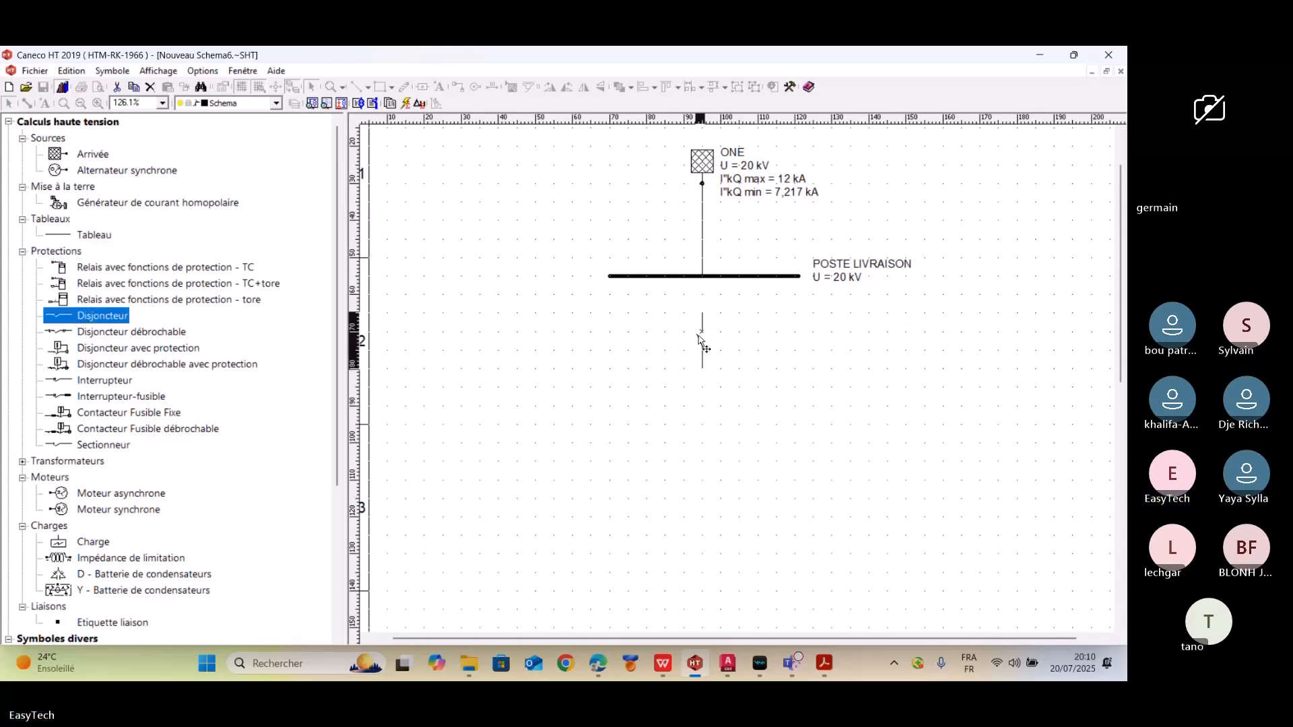
click(702, 345)
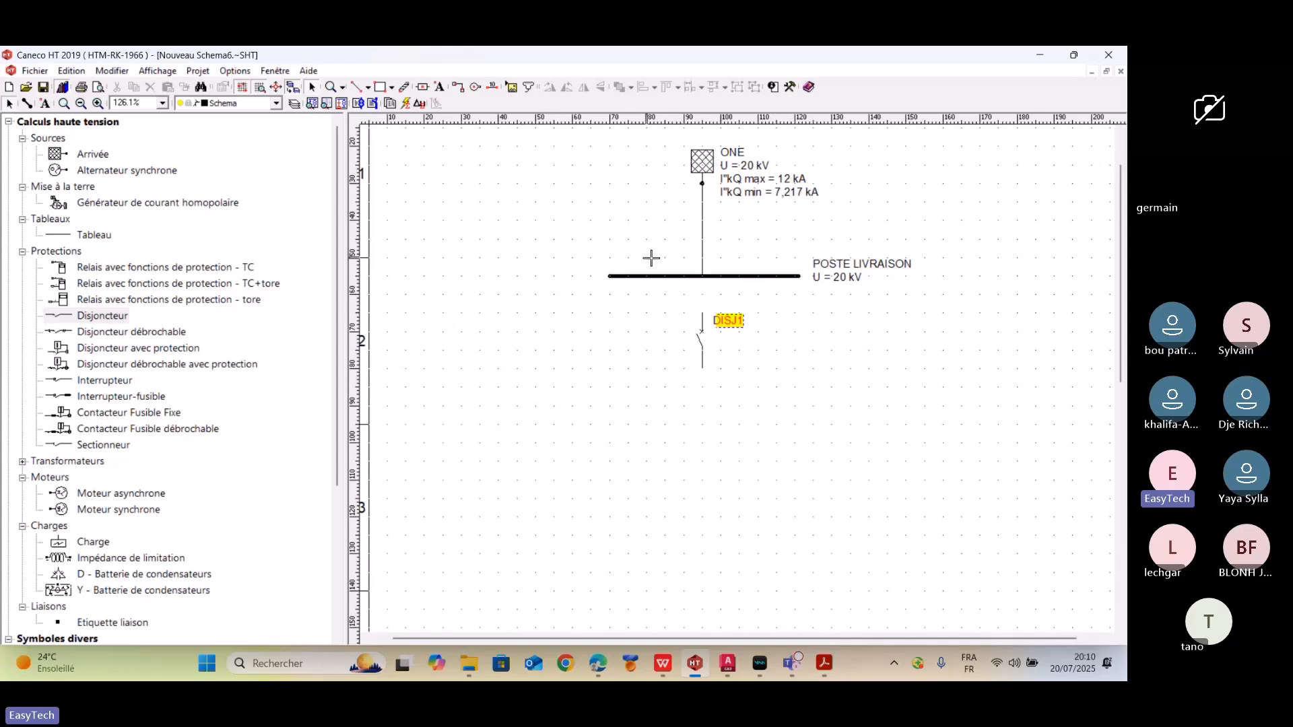
scroll(649, 256, down, 3)
scroll(462, 320, up, 2)
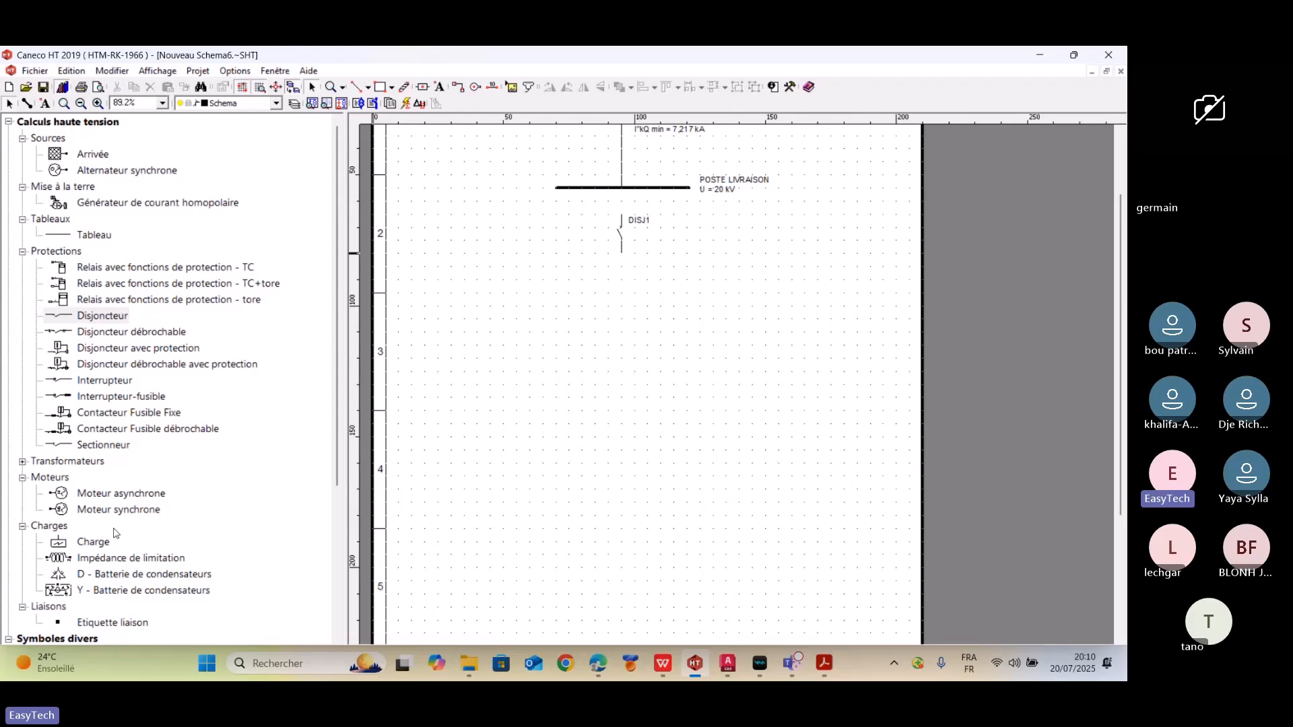
- Place a Transformateur 2 enroulements from the Transformateurs symbols below breaker DISJ1, in line with it
scroll(99, 549, down, 4)
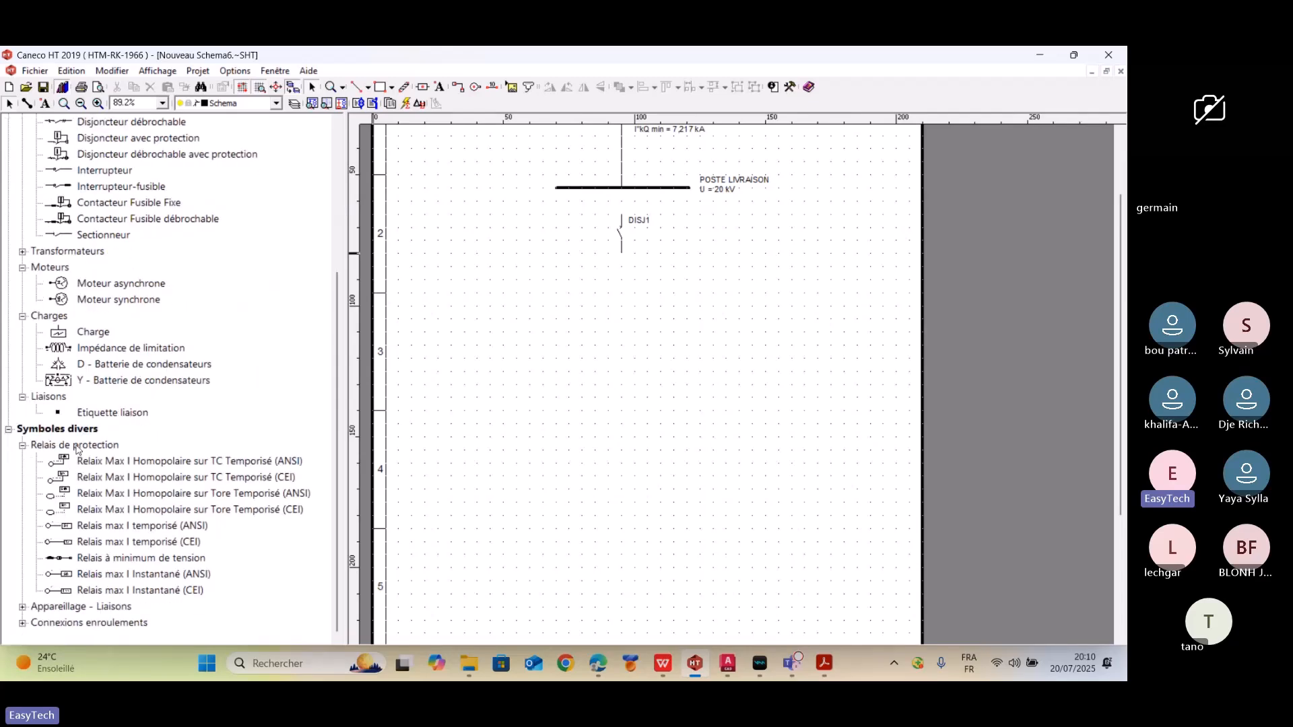
scroll(95, 372, up, 2)
double_click(31, 350)
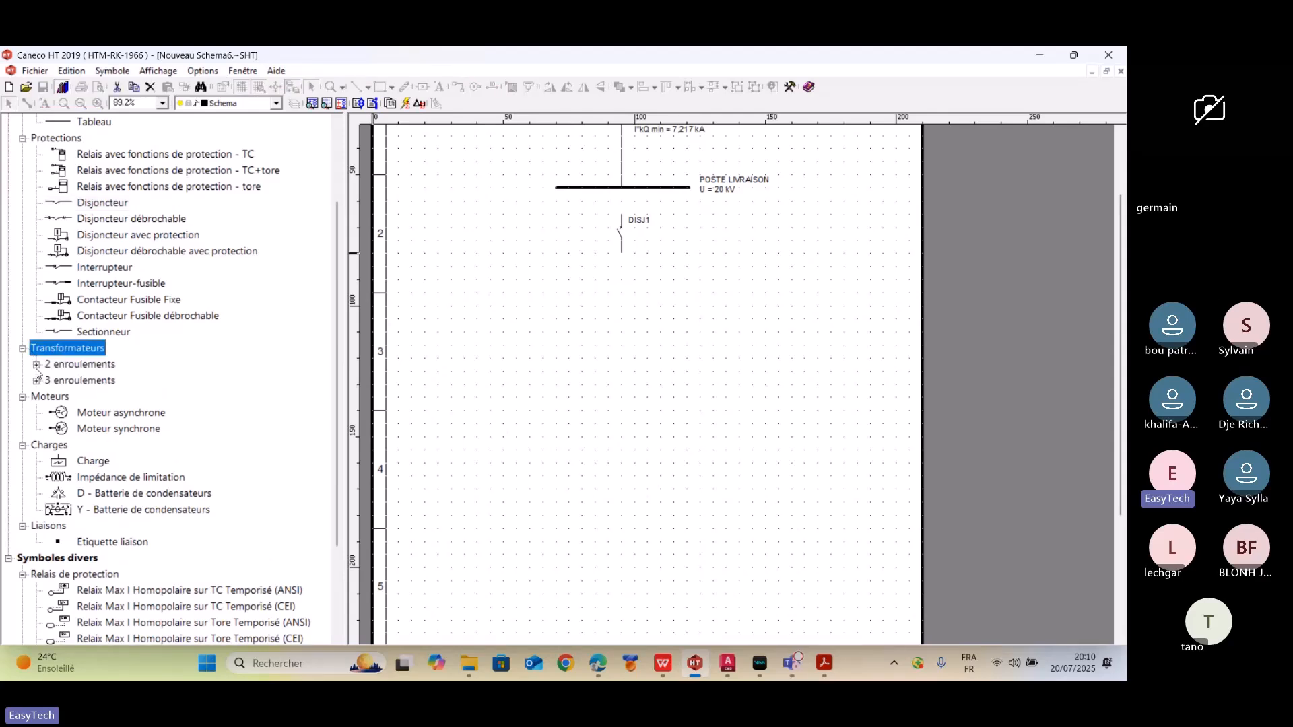
click(37, 365)
drag(142, 382, 624, 327)
click(619, 331)
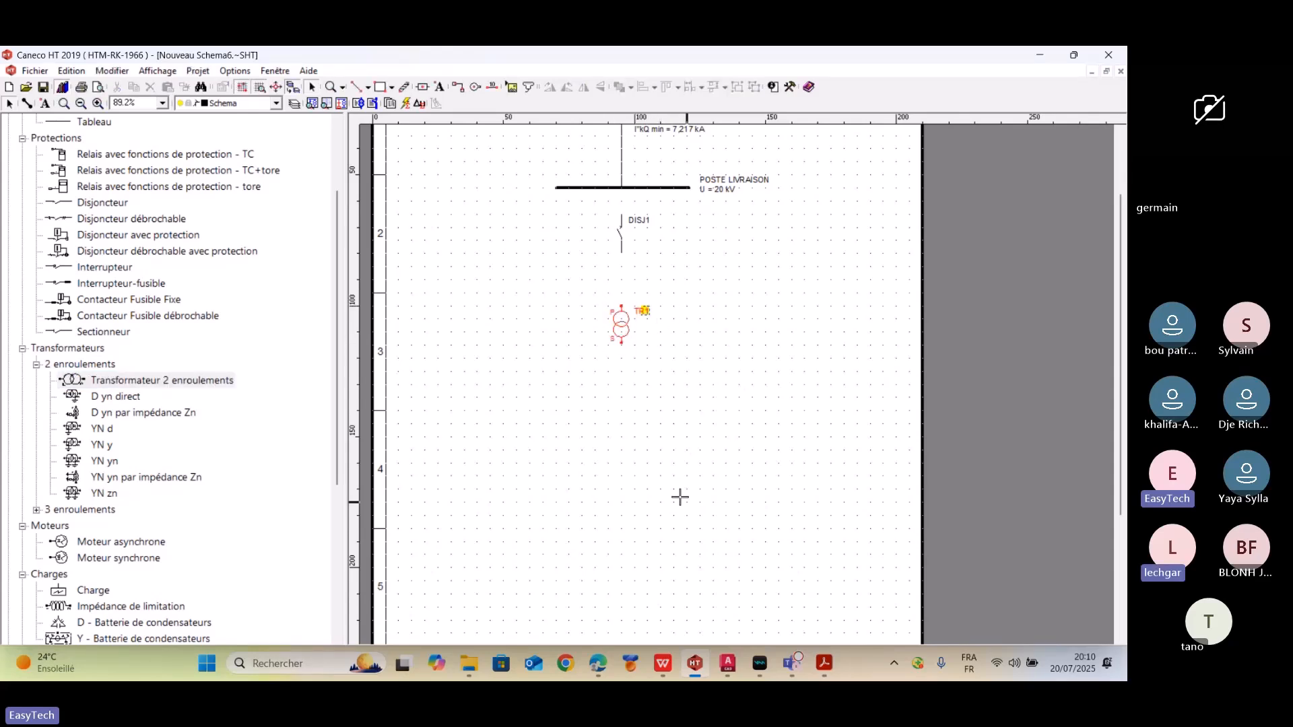
- Check Figure 22 in the course PDF, and in Caneco HT set transformer TR1 to Par catalogue with the Schneider-2009 file
click(825, 663)
scroll(590, 332, down, 2)
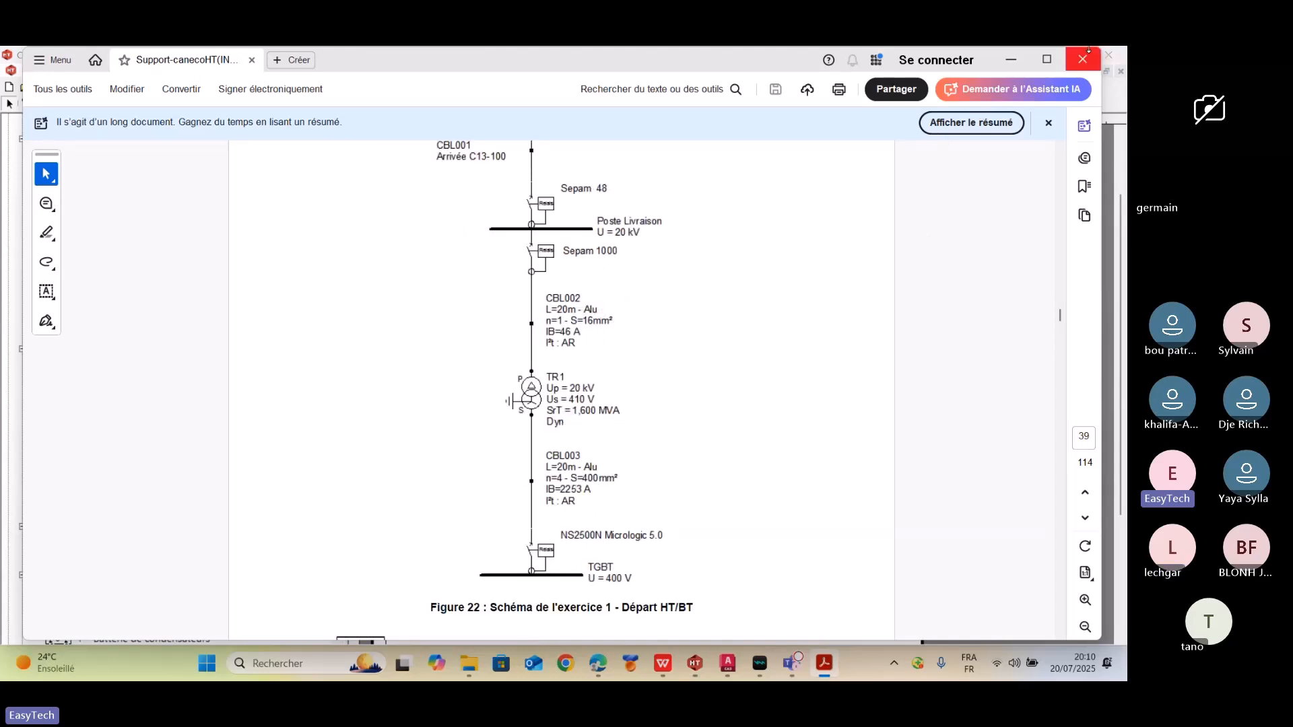
click(1016, 62)
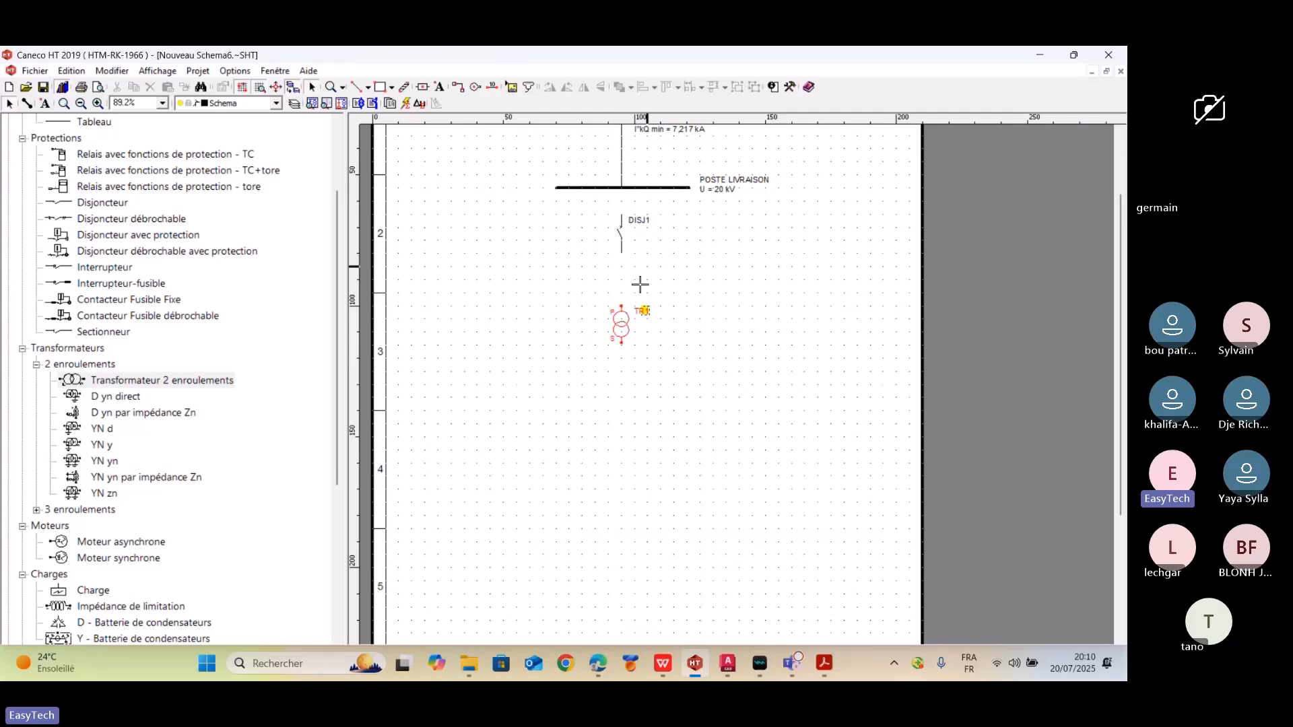
click(625, 324)
double_click(625, 324)
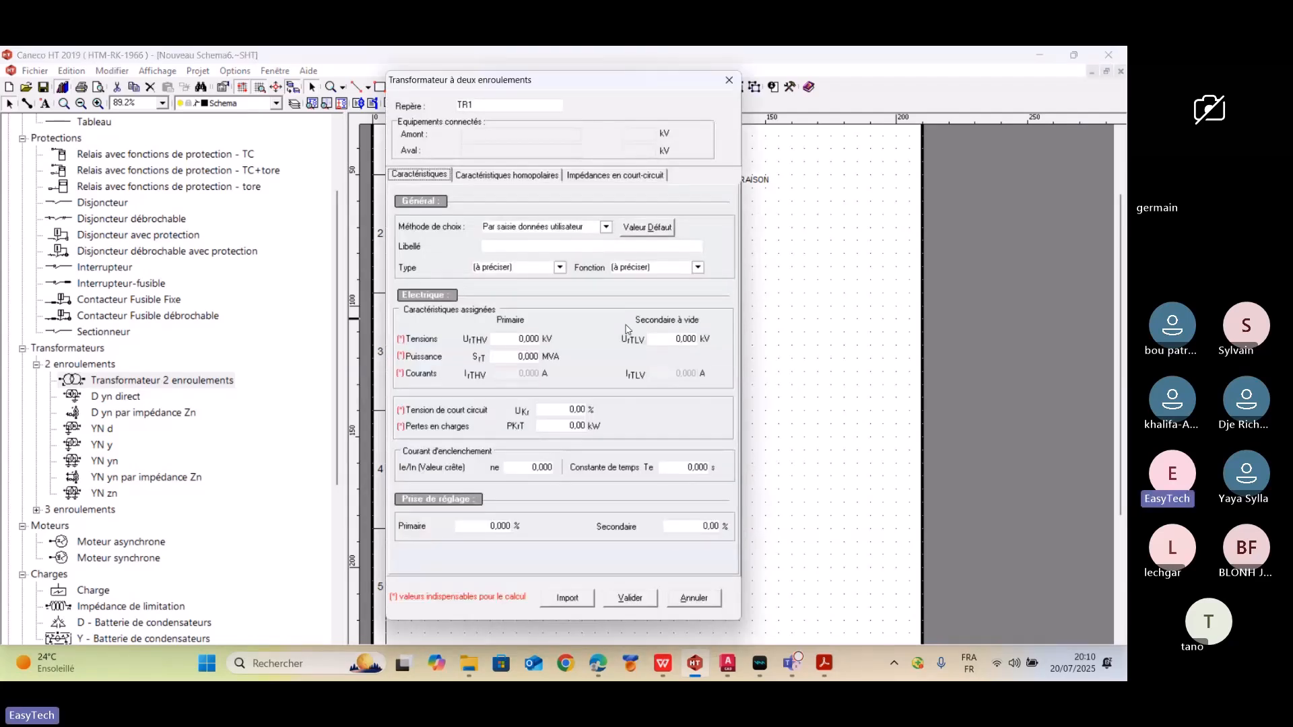
key(ctrl)
click(607, 229)
click(607, 229)
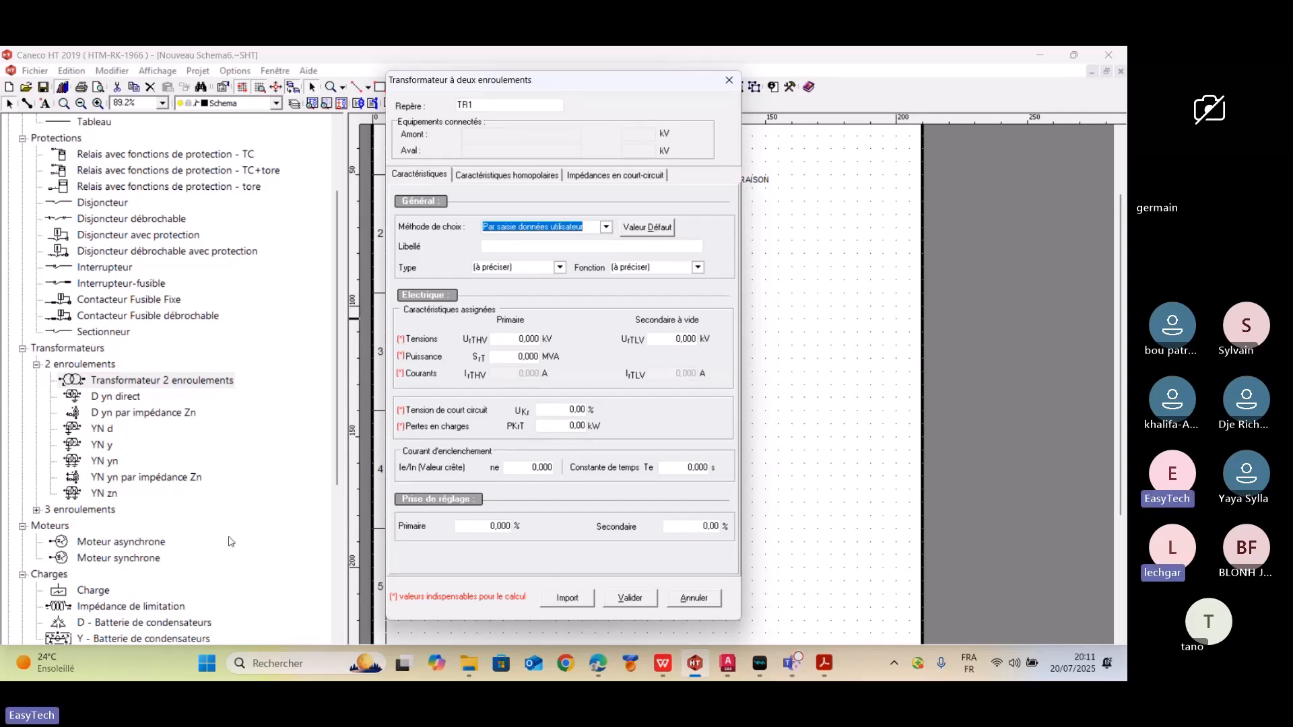
click(608, 229)
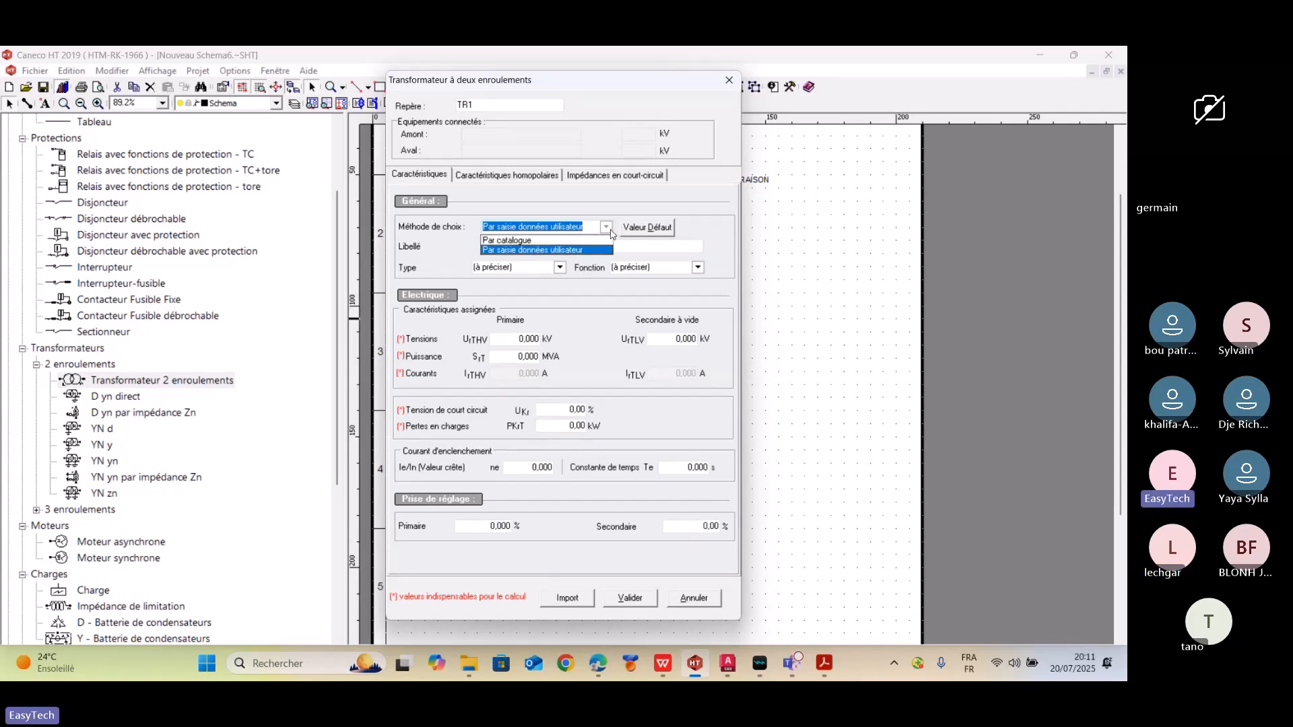
click(570, 241)
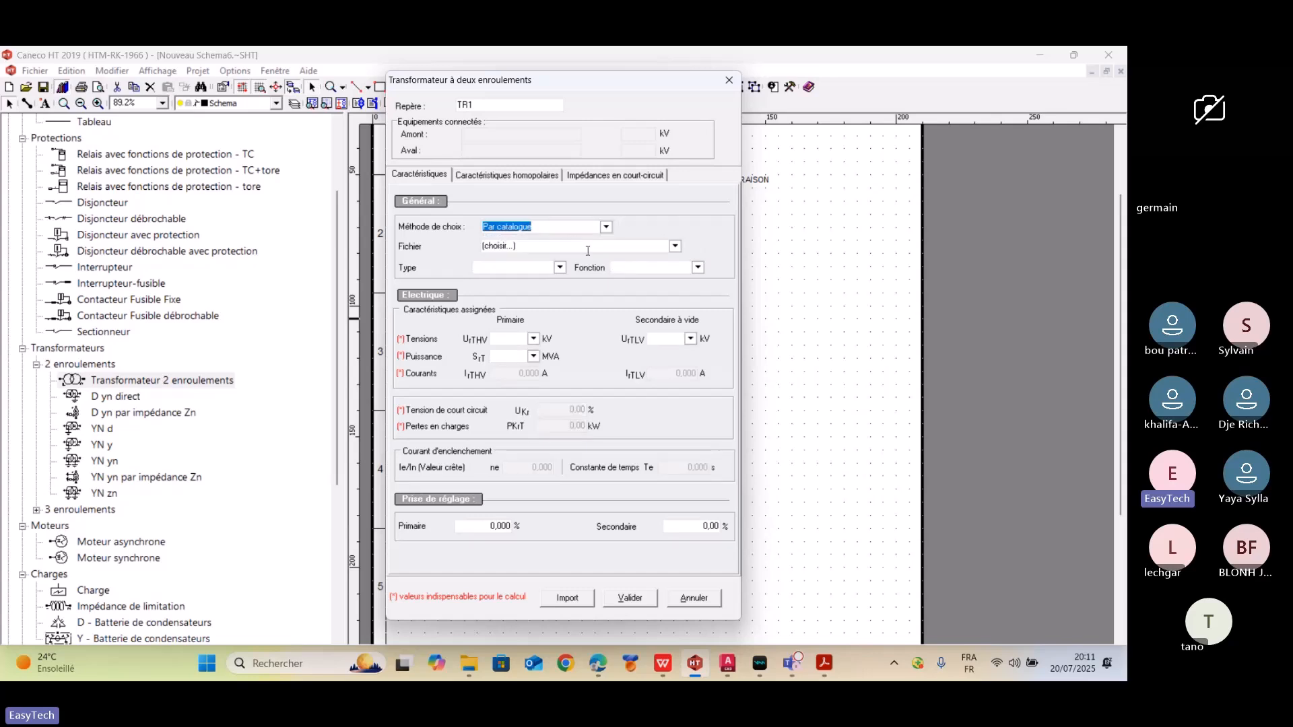
click(675, 246)
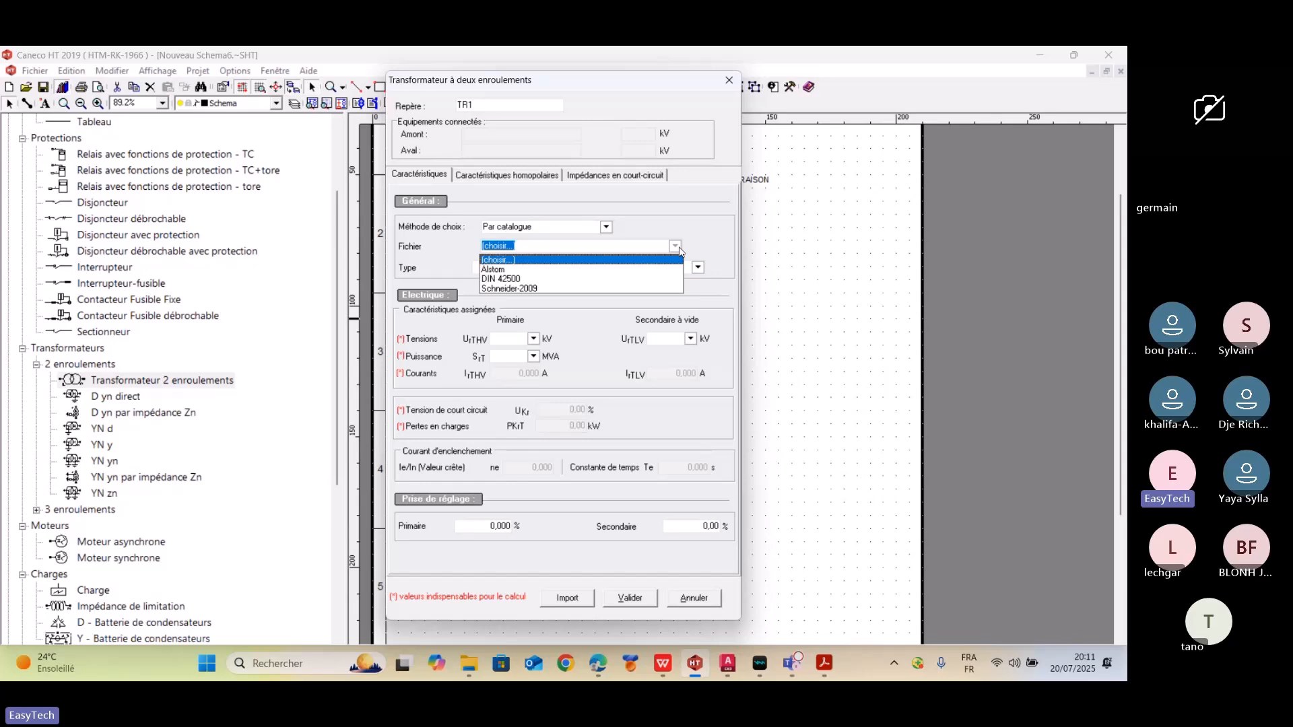
click(539, 290)
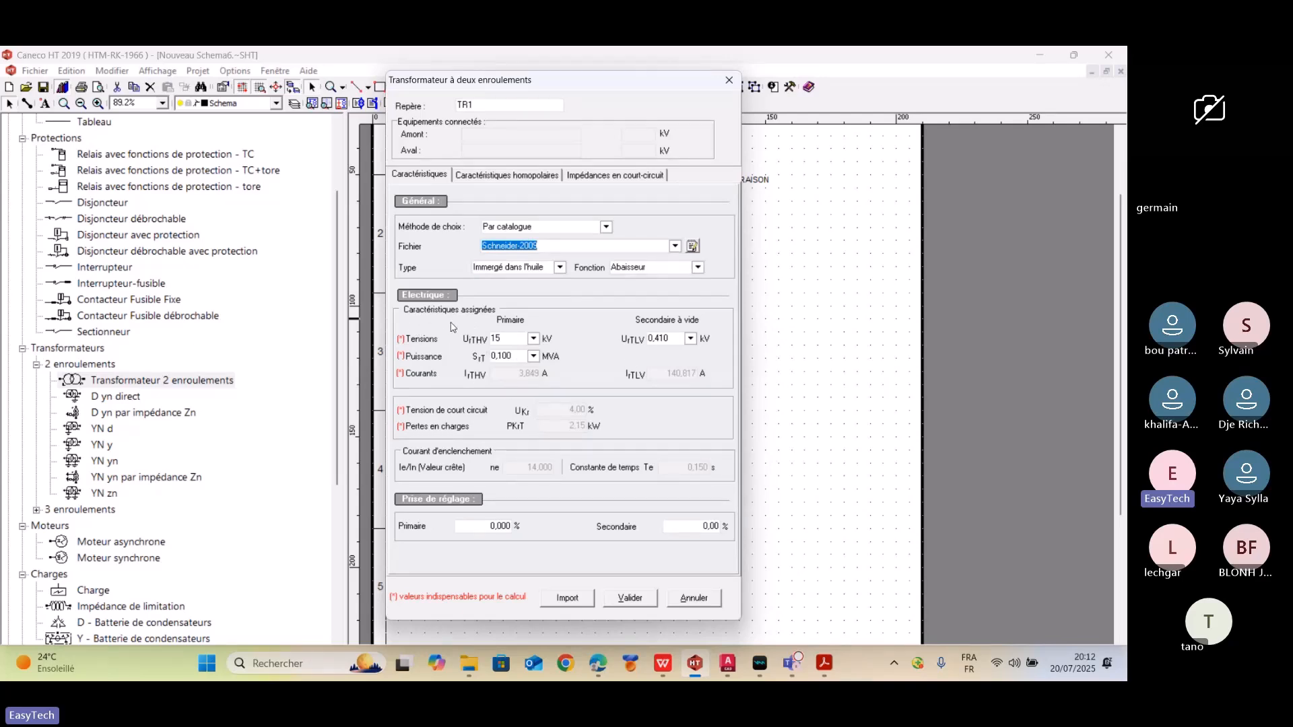
- Set TR1's primary voltage to 20 kV and its no-load secondary voltage to 0,410 kV
click(534, 342)
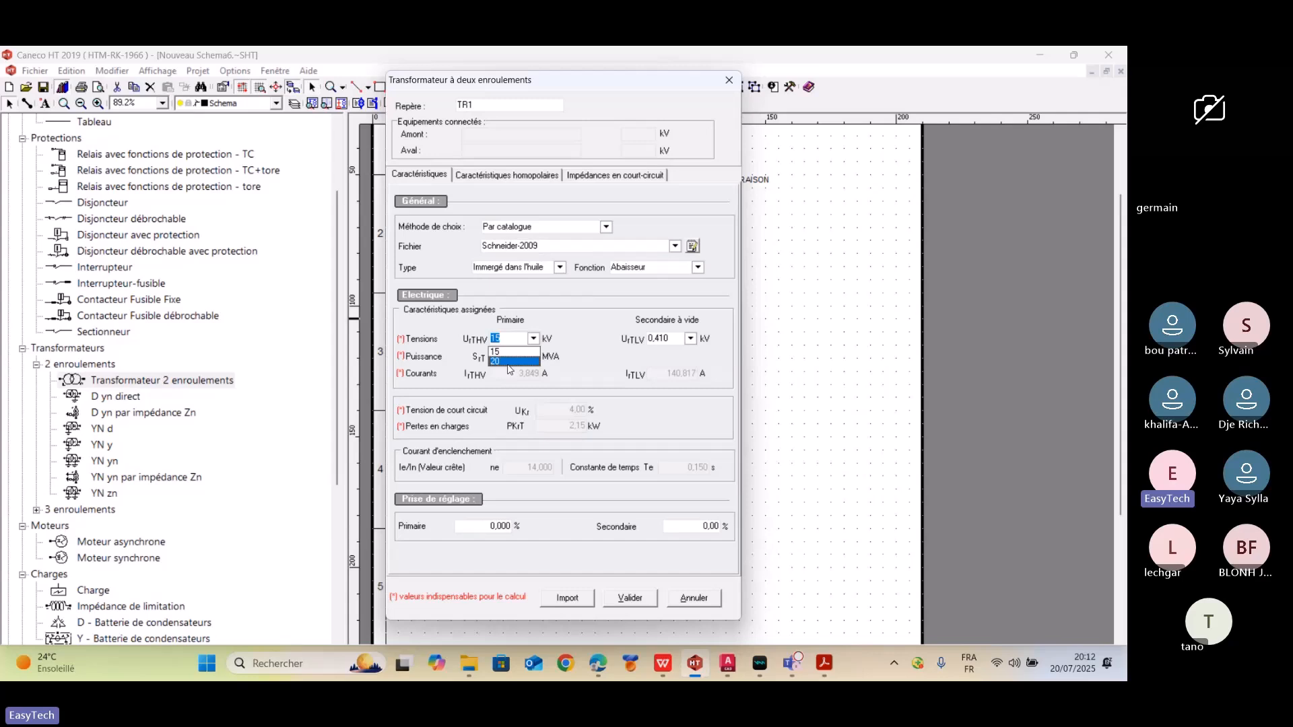
click(509, 362)
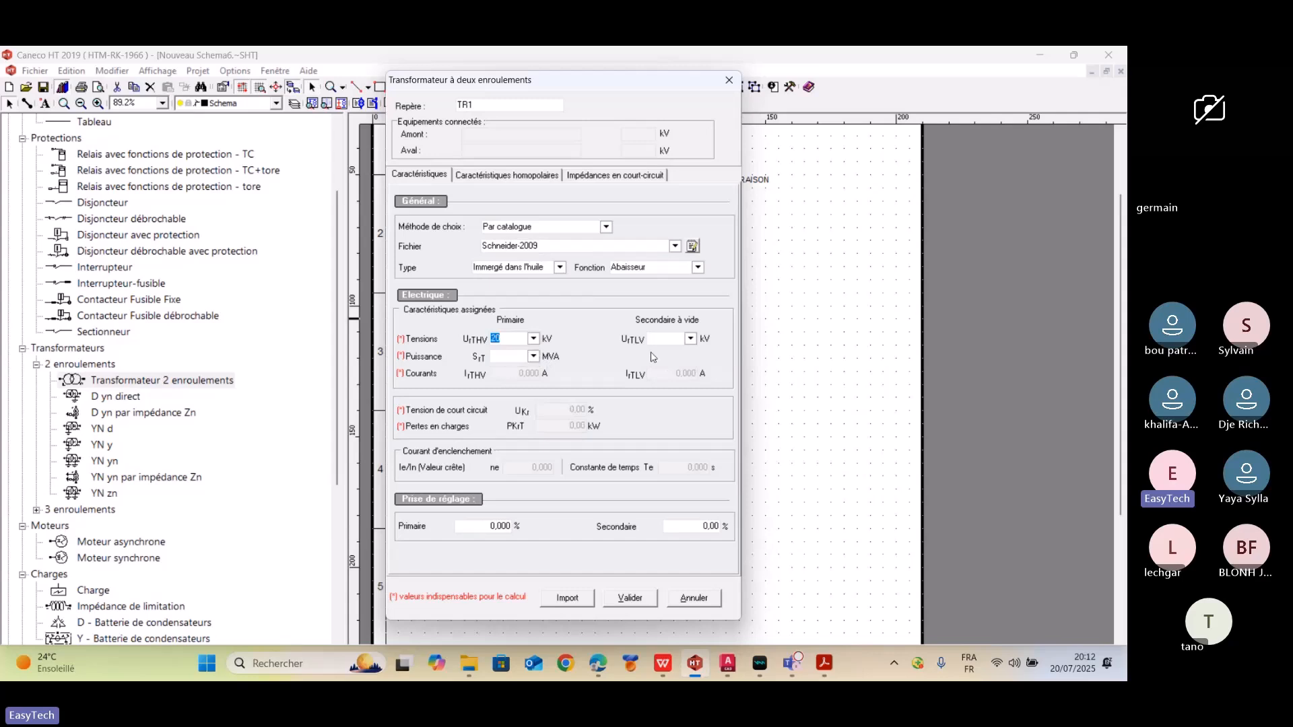
click(691, 342)
click(671, 353)
key(ctrl)
key(ctrl)
key(ctrl)
click(677, 340)
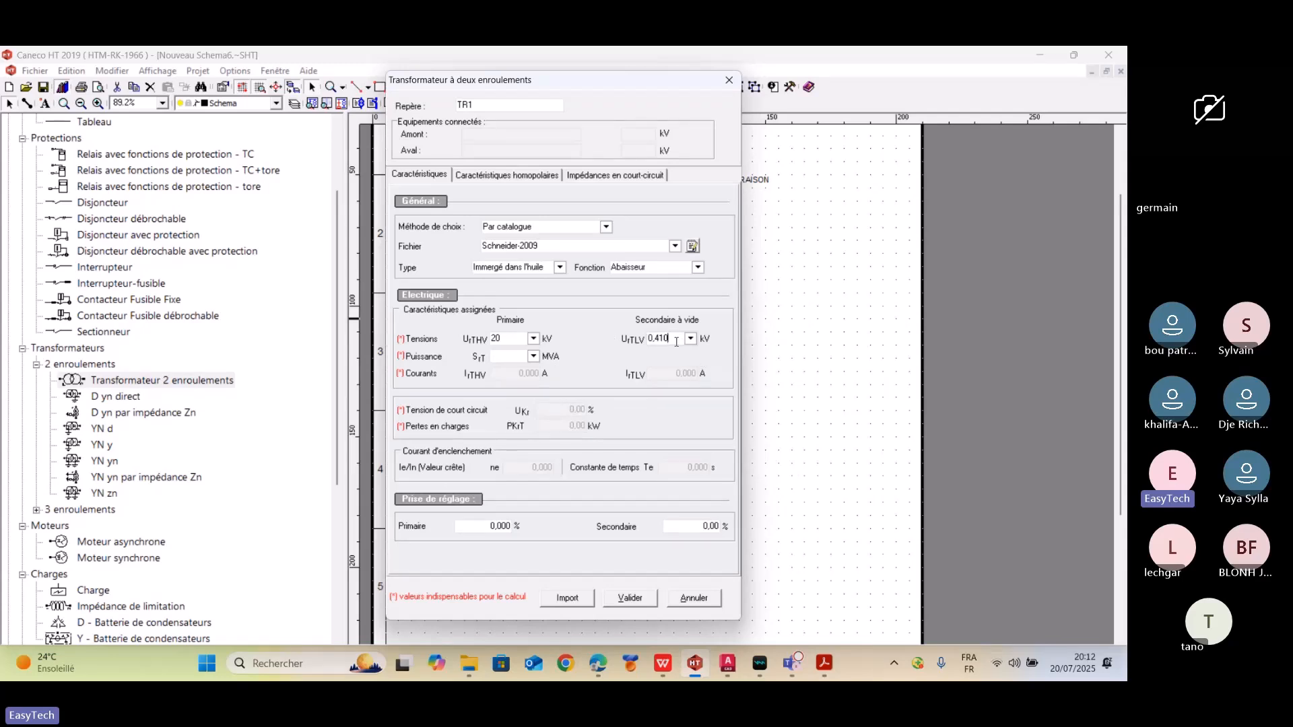
- Set TR1's rated power to 1,600 MVA and validate the transformer's characteristics
click(533, 357)
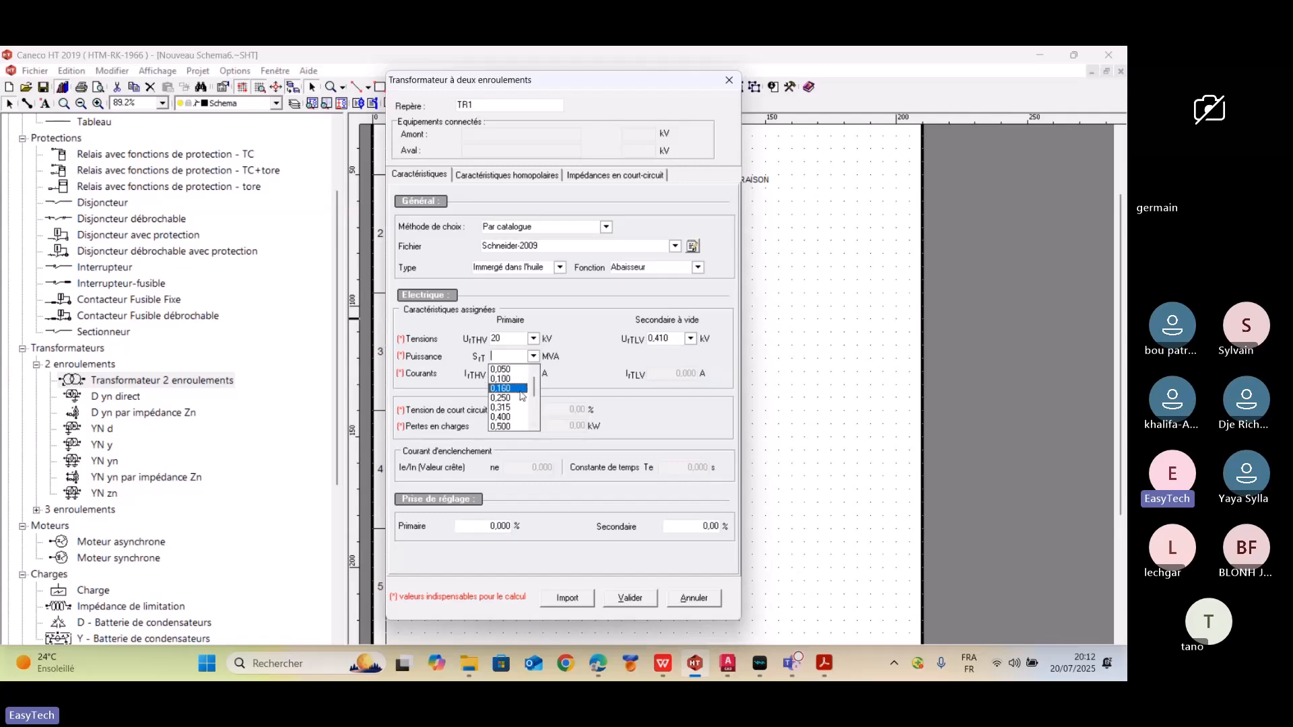
drag(536, 388, 536, 419)
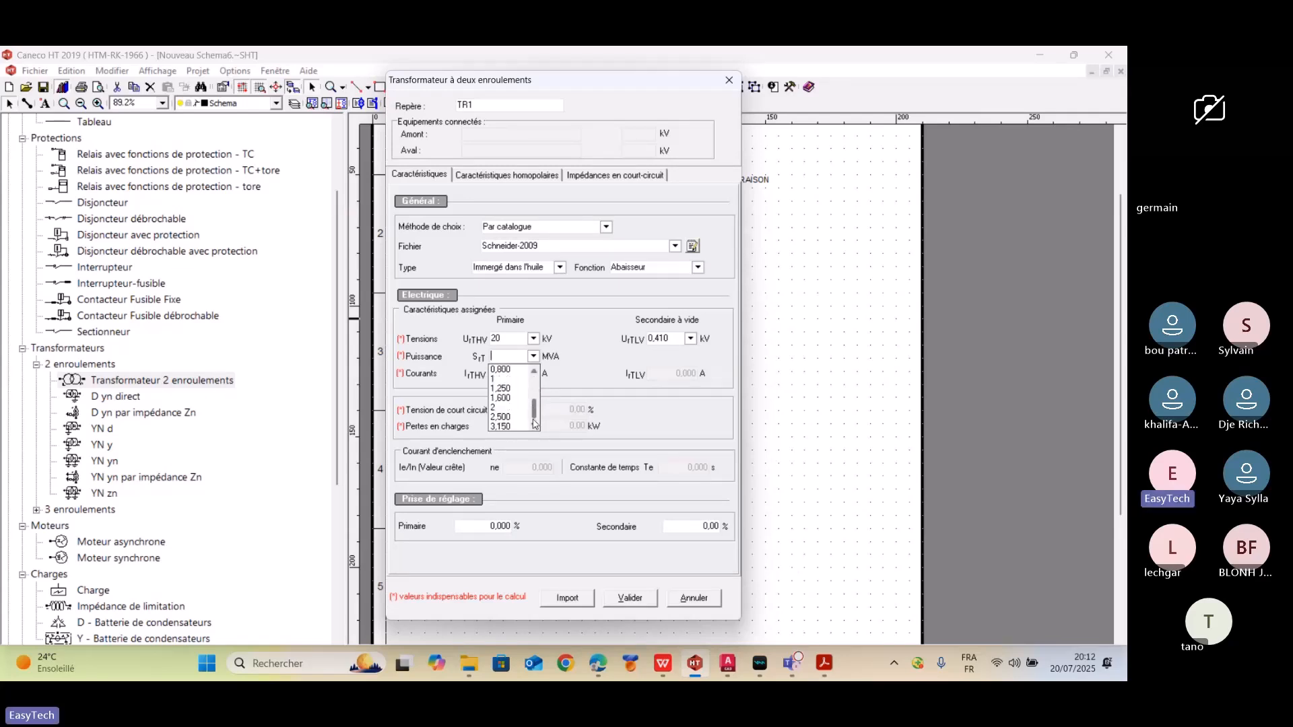
click(519, 398)
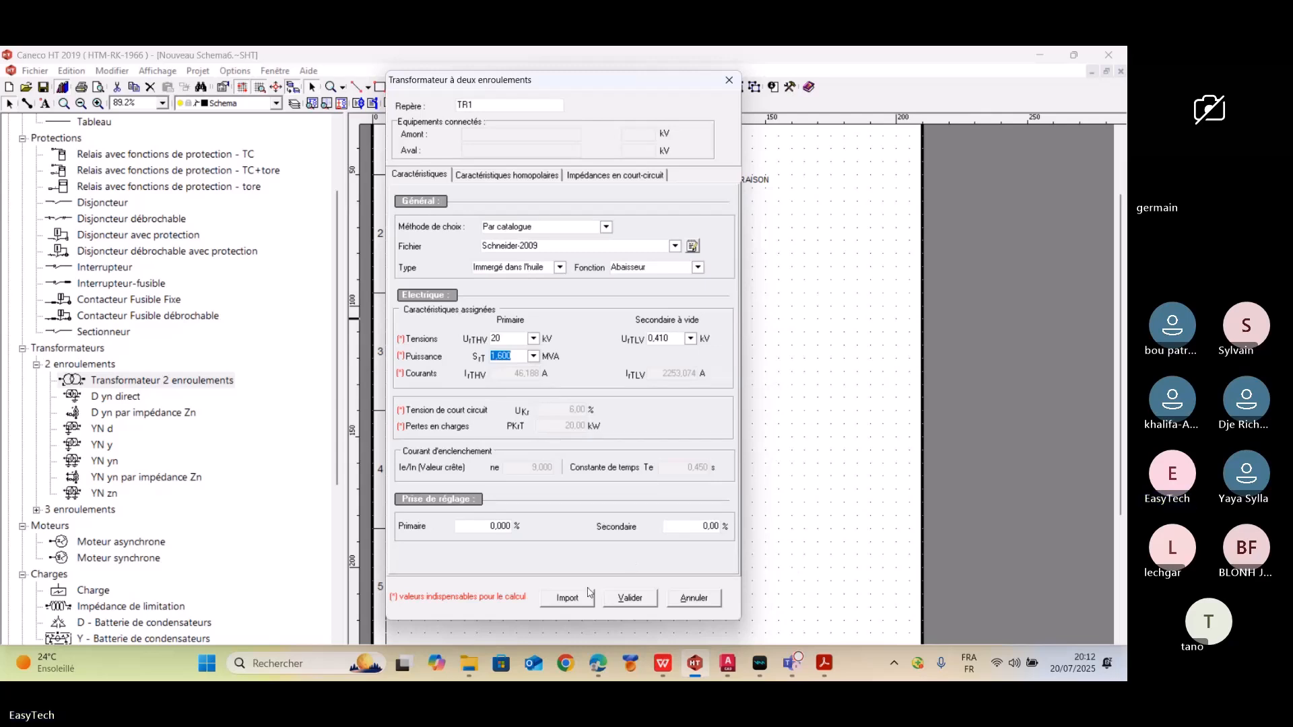
click(640, 605)
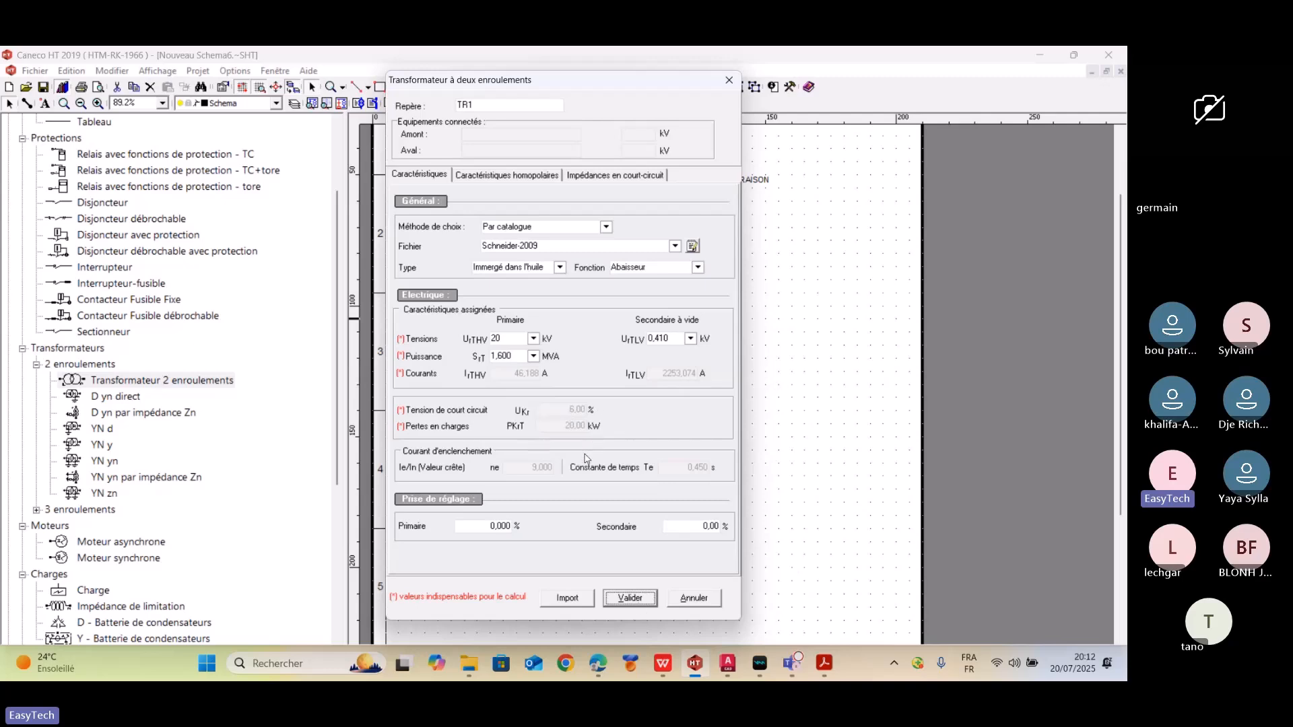
click(542, 475)
click(479, 483)
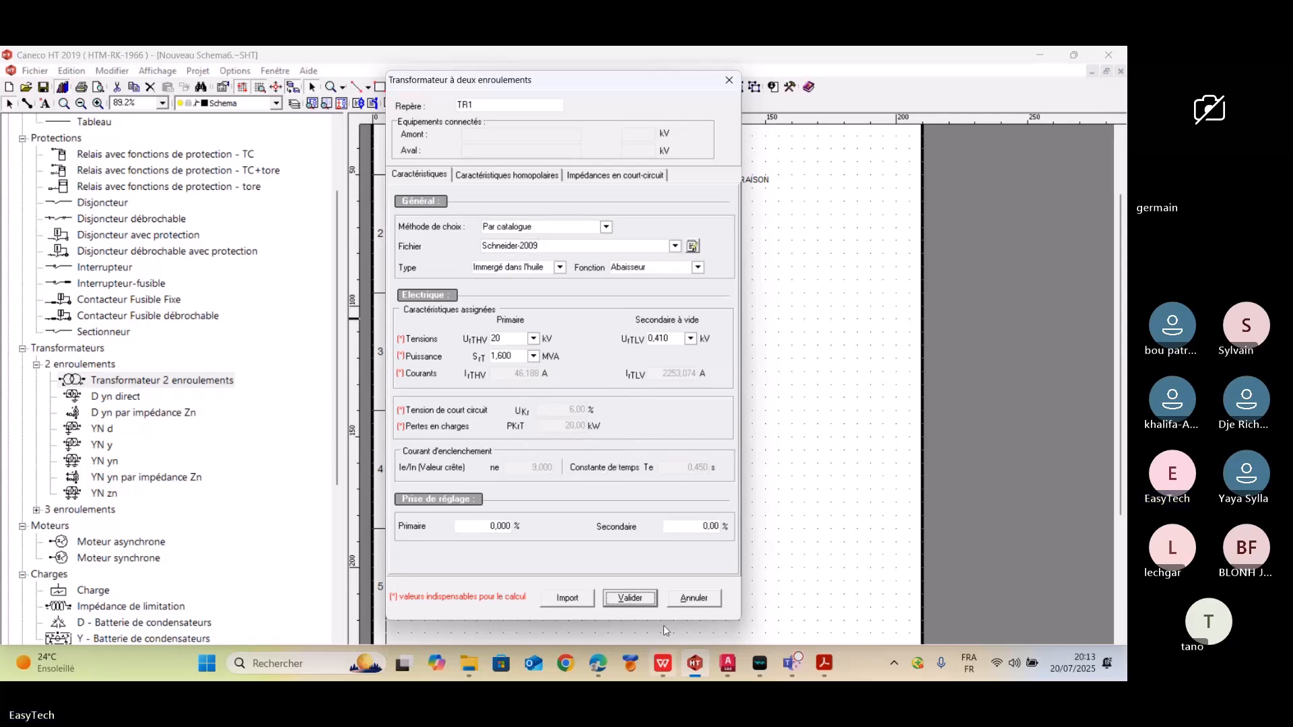
click(632, 600)
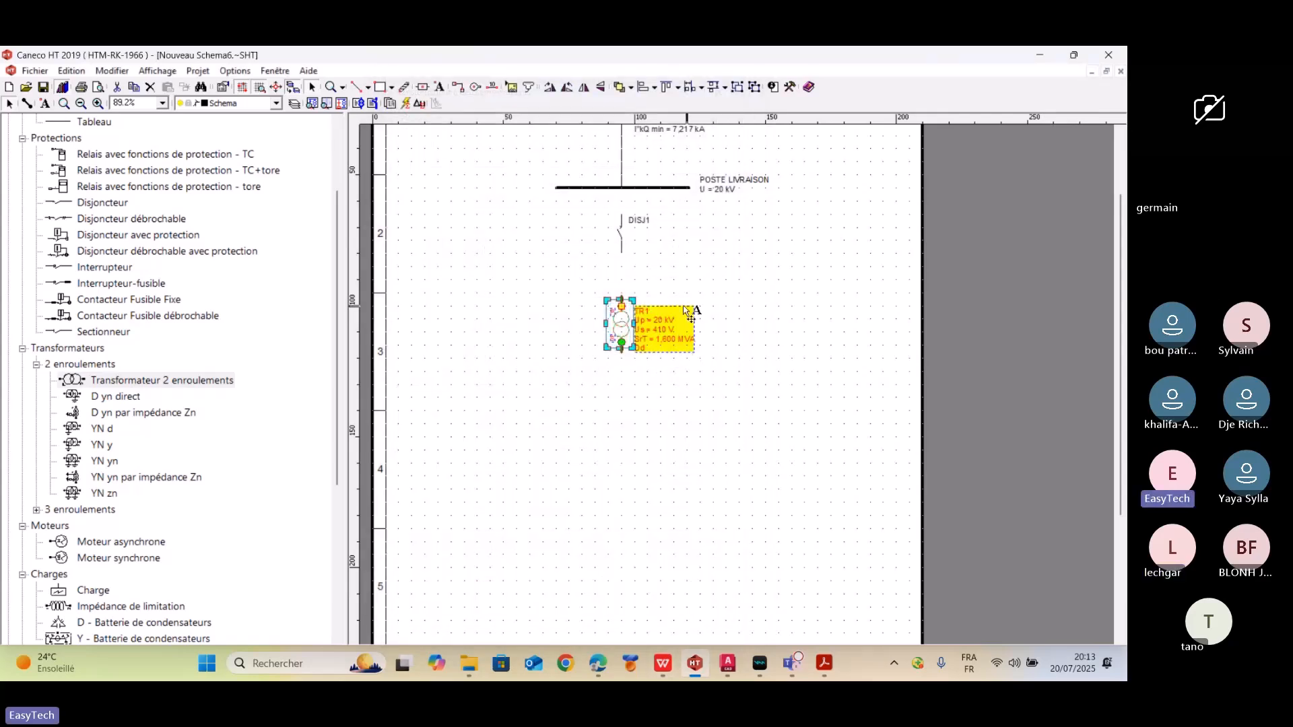
click(721, 240)
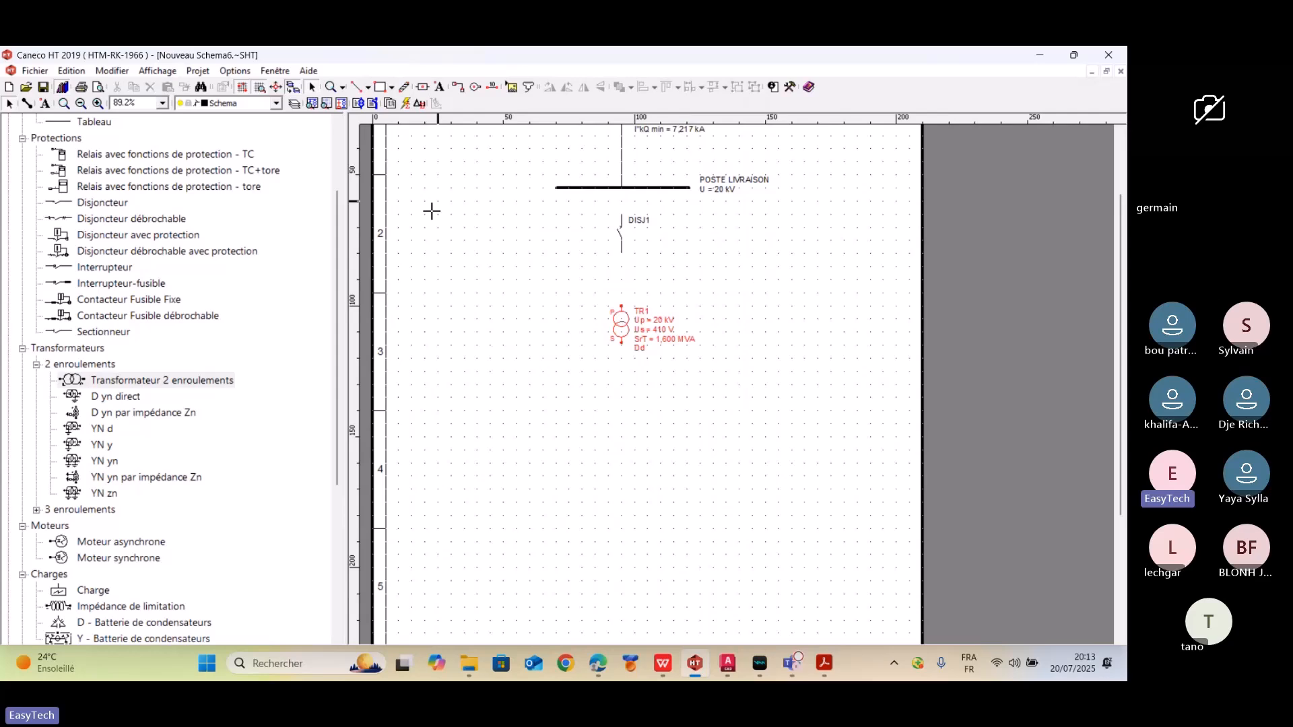
- Link the POSTE LIVRAISON busbar to the upper terminal of DISJ1, and its lower terminal to TR1's primary, with the Lier tool
click(27, 103)
scroll(643, 206, up, 3)
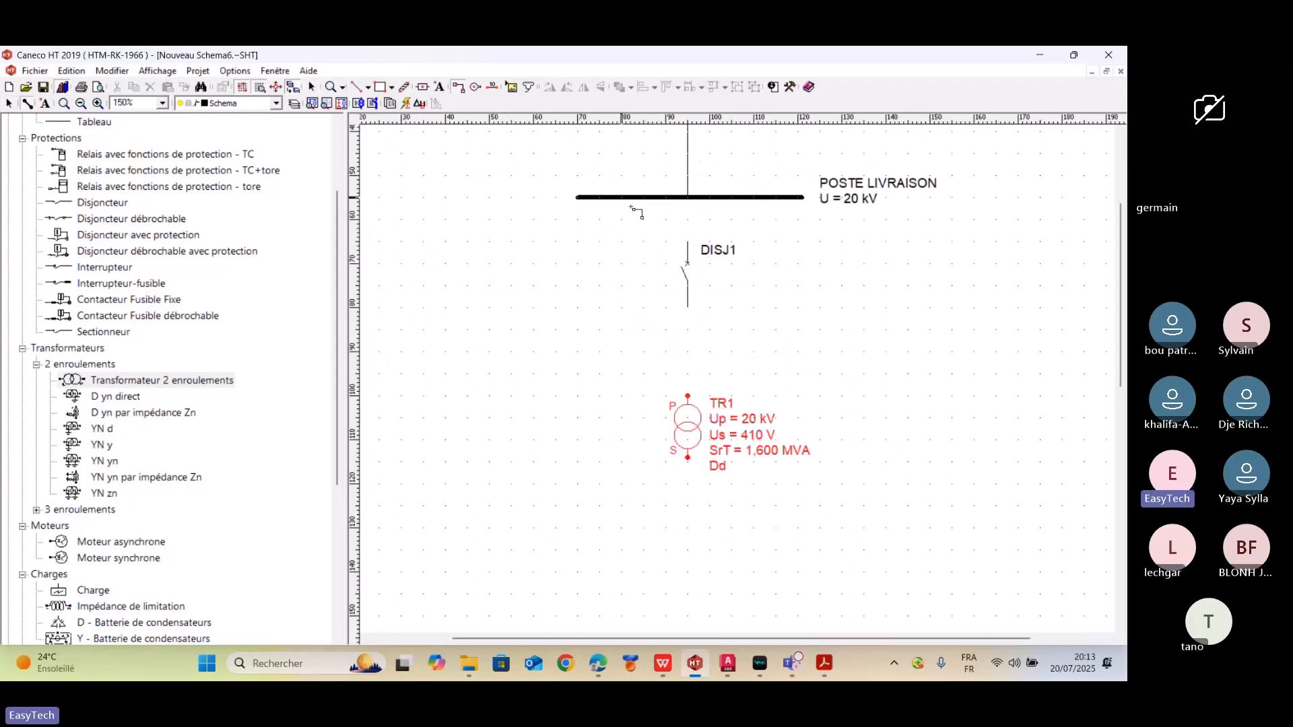
click(698, 200)
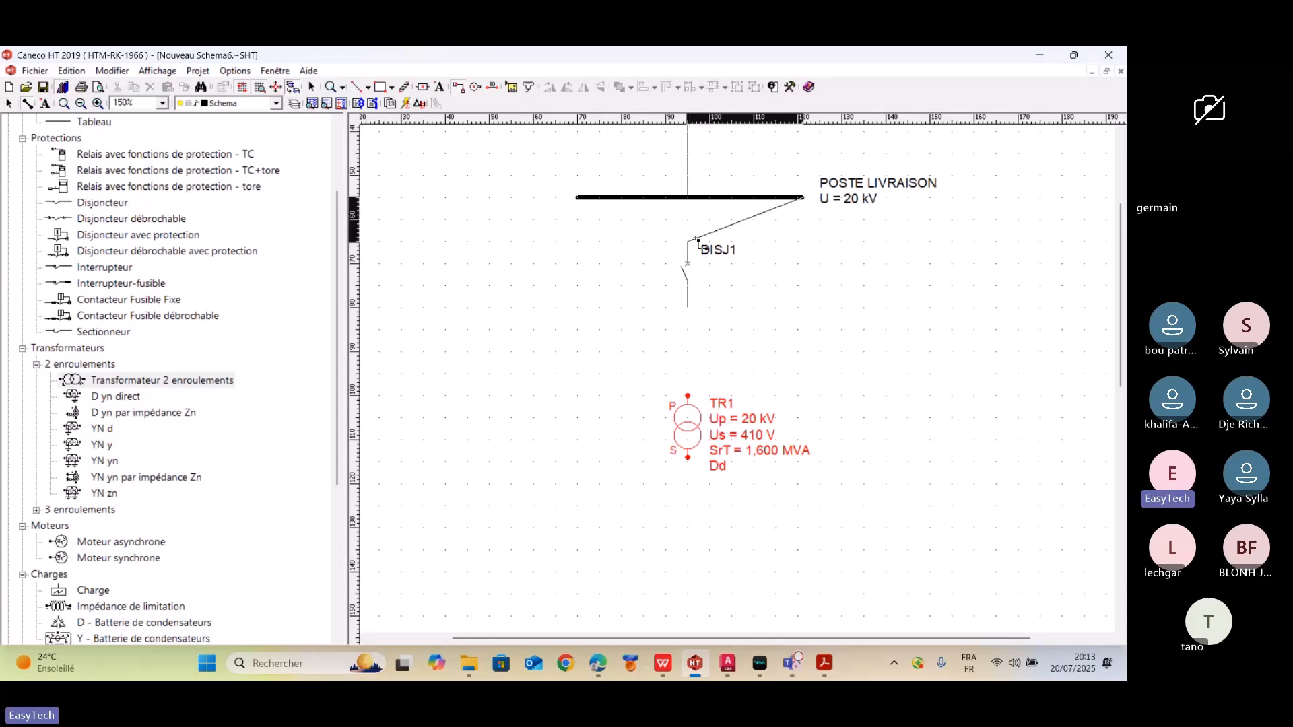
click(688, 241)
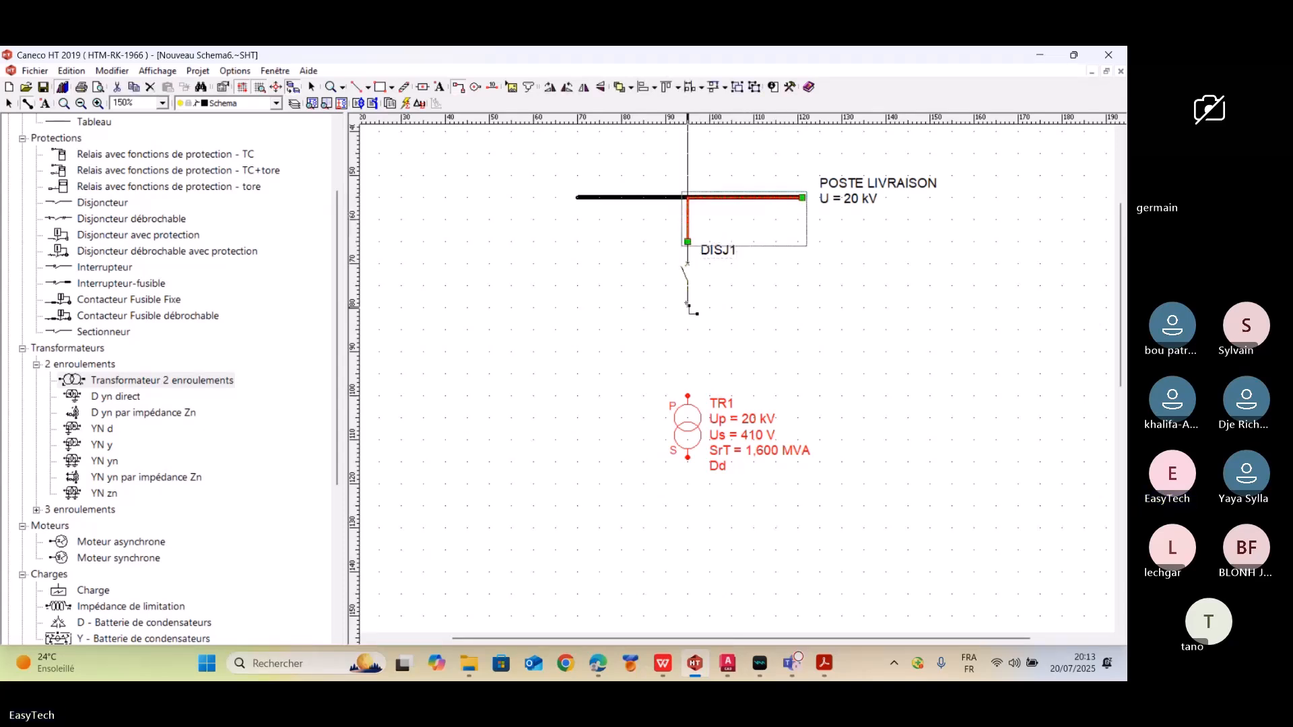
click(687, 305)
click(688, 396)
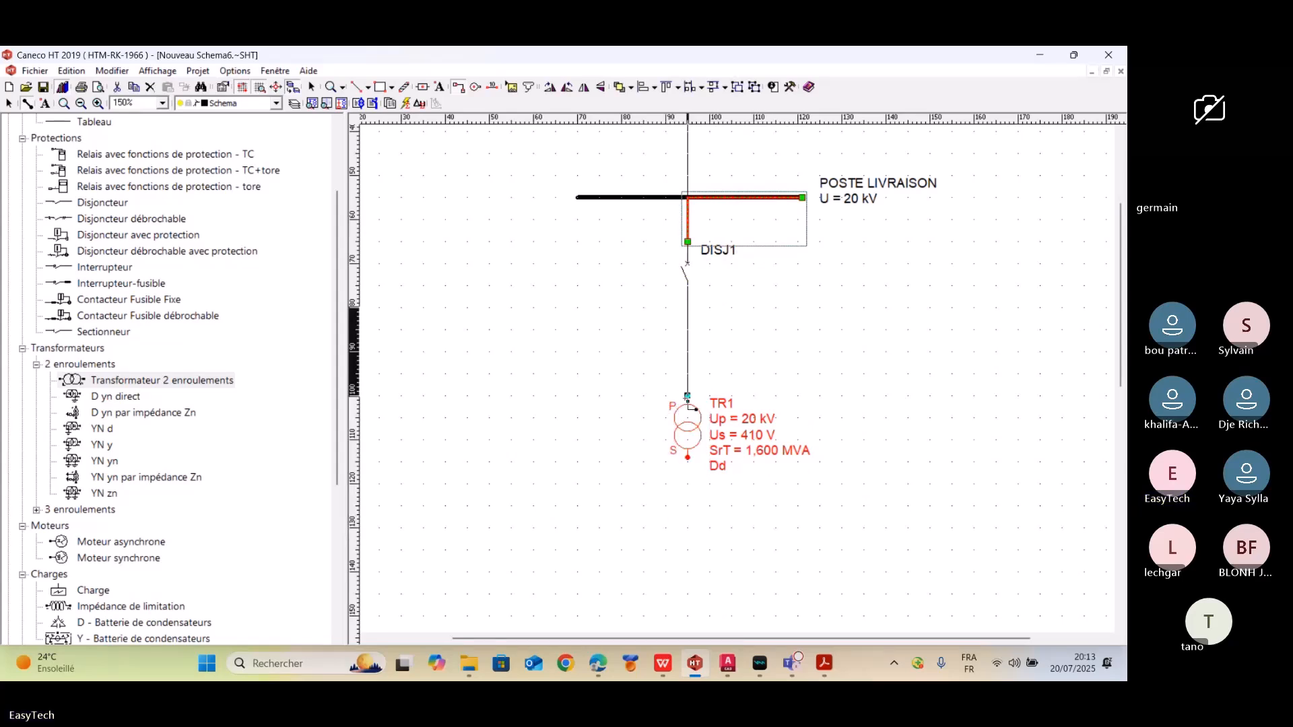
click(688, 396)
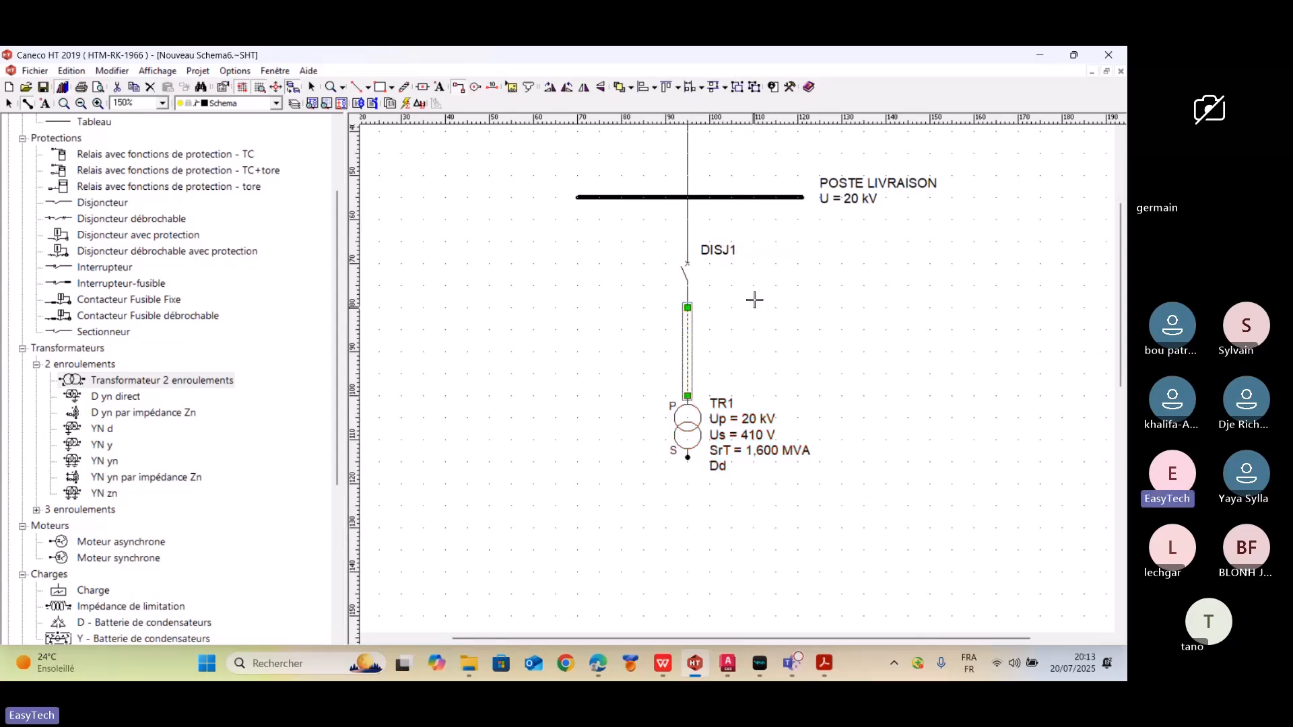
click(742, 320)
- Move breaker DISJ1 up along its line until its upper terminal meets the POSTE LIVRAISON busbar
scroll(743, 320, down, 1)
scroll(592, 243, up, 1)
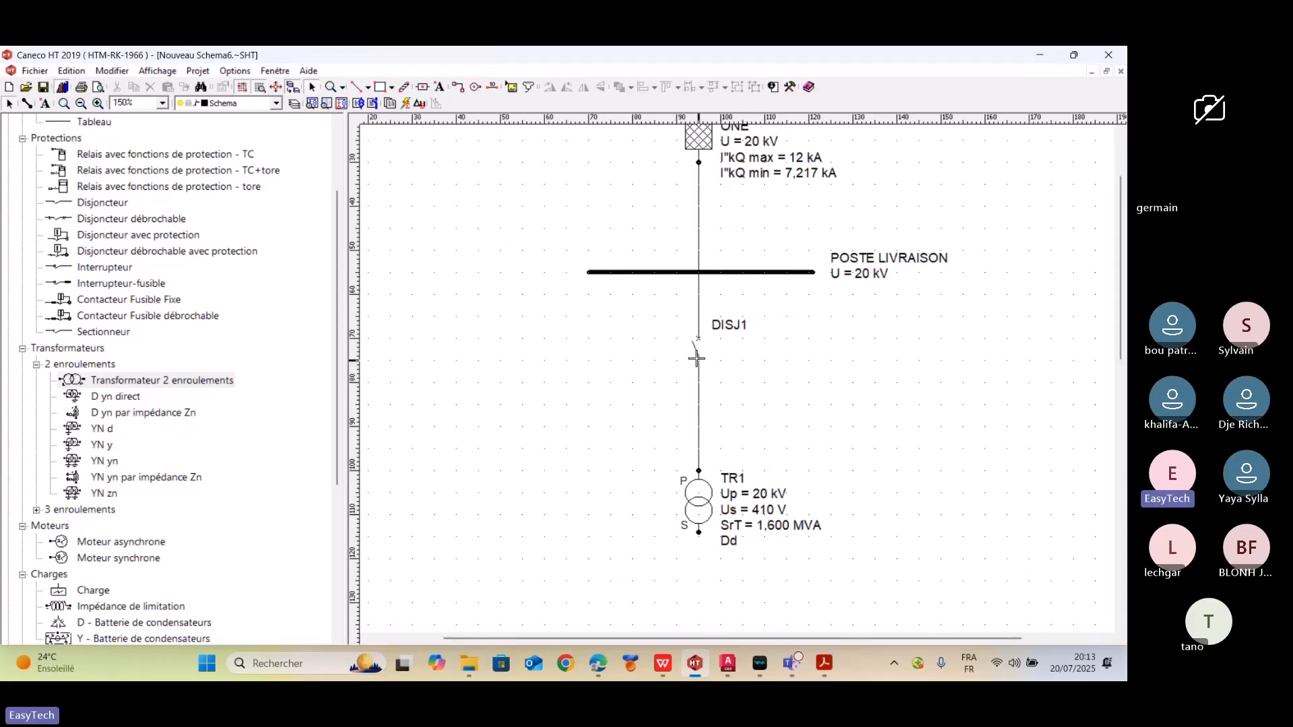
drag(696, 341, 771, 272)
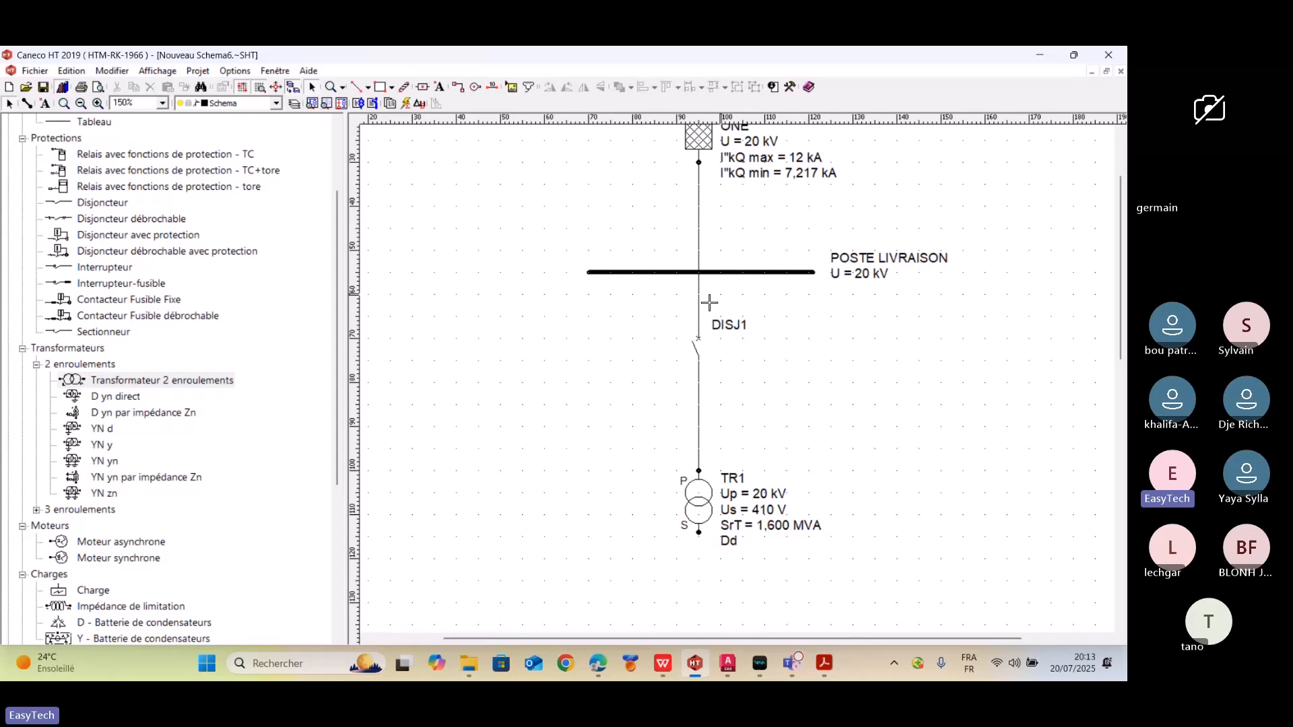
click(701, 361)
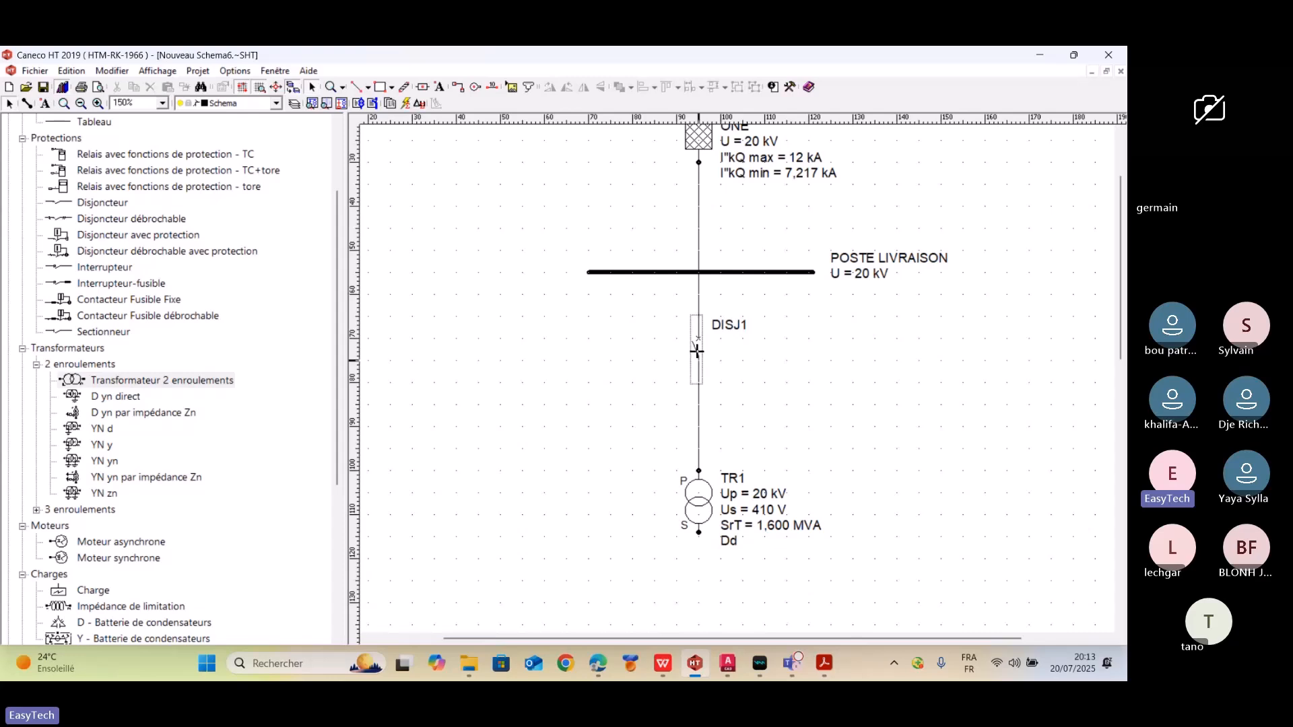
key(Up)
key(Up)
click(785, 359)
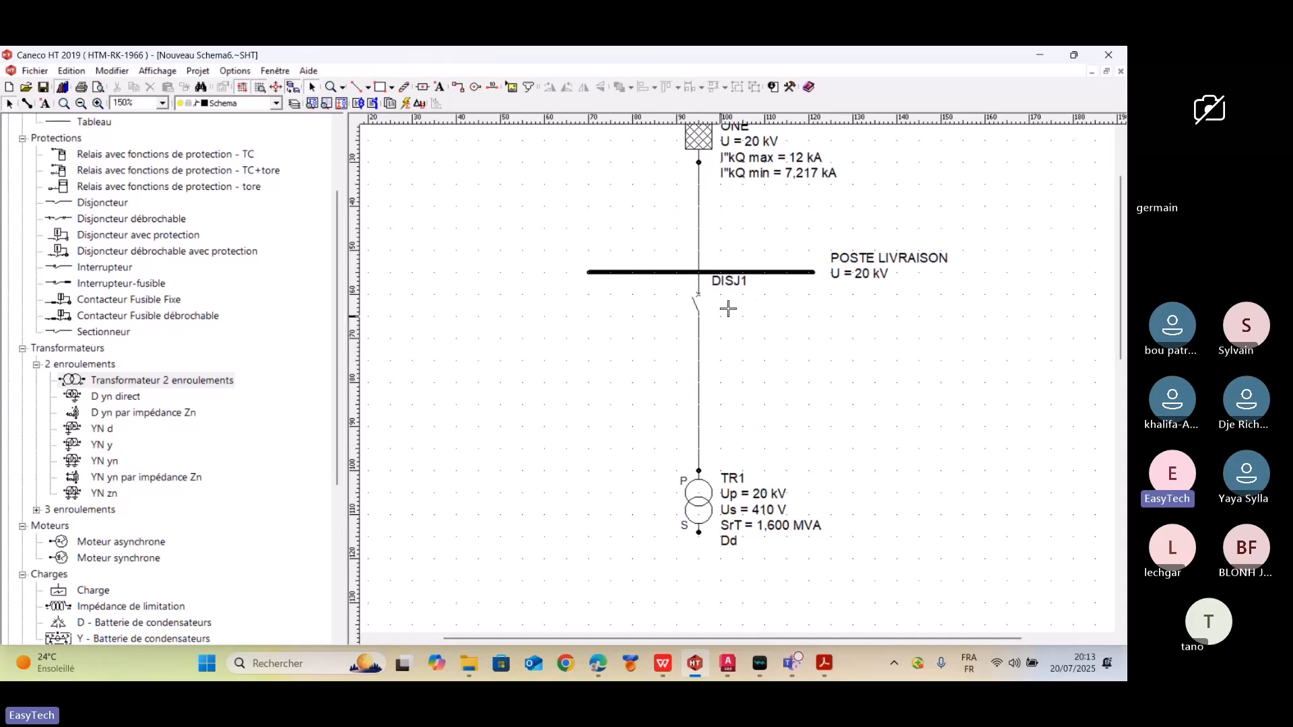
- Move the DISJ1 label down, clear of the busbar and beside the breaker symbol
click(737, 286)
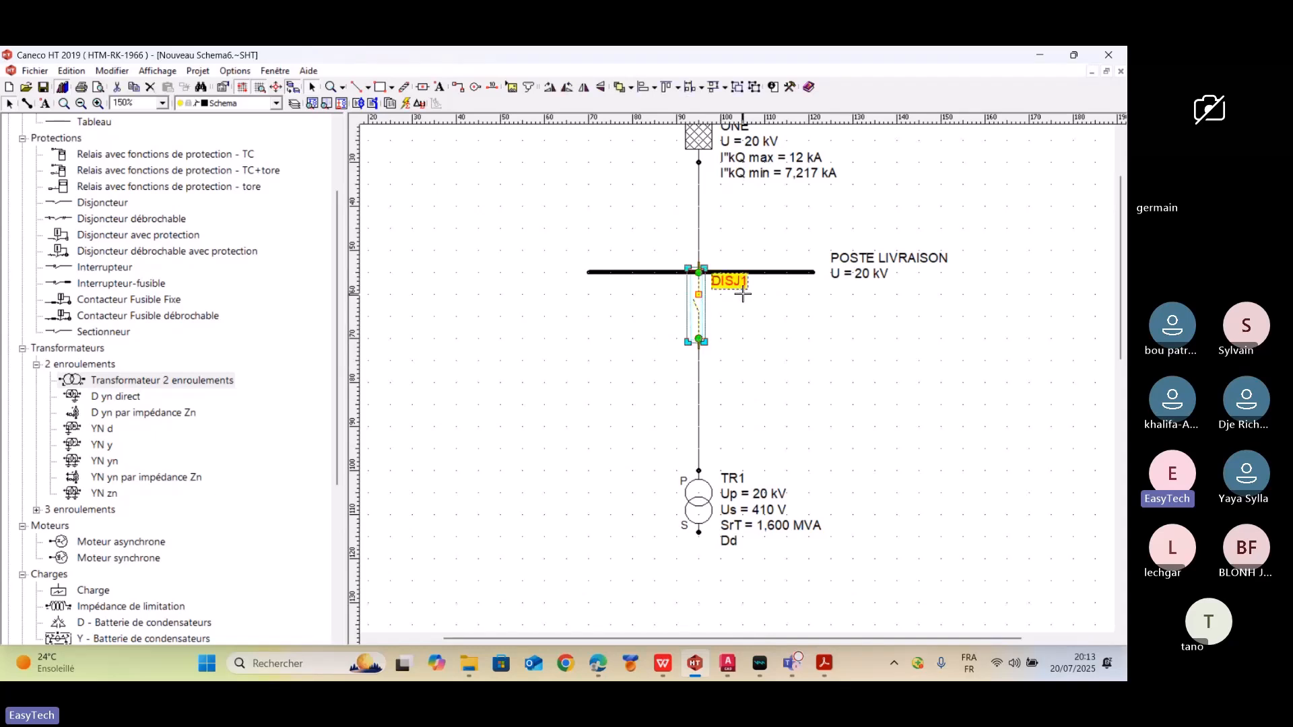
drag(737, 285, 739, 324)
click(748, 355)
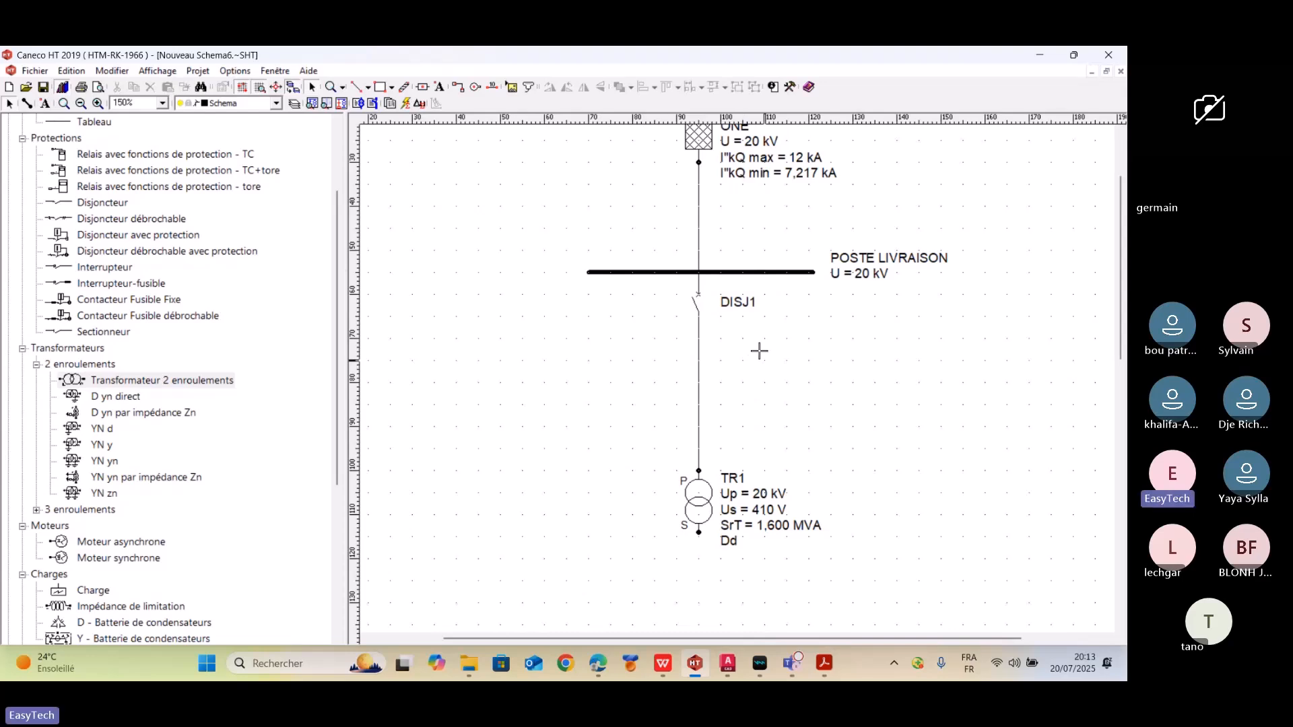
- Open the characteristics of the link between DISJ1 and TR1's primary
click(697, 374)
double_click(697, 375)
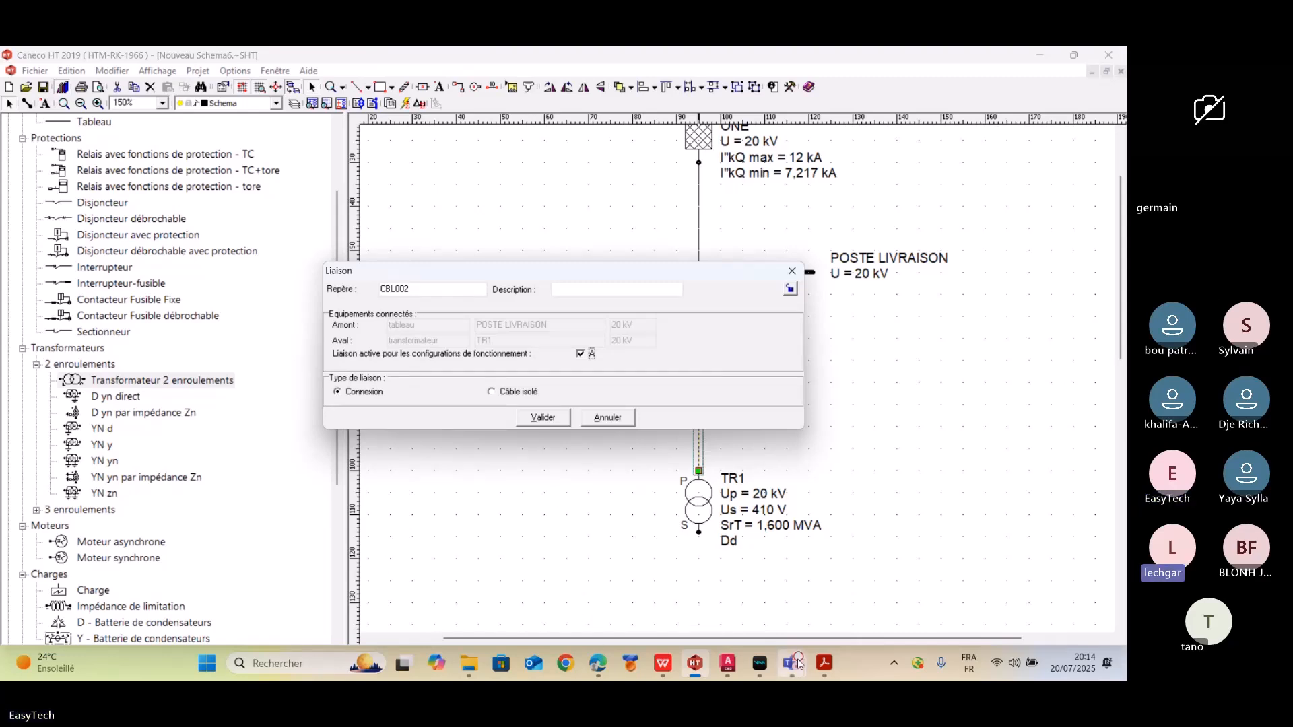
- Switch to the Teams meeting, mute the participant whose microphone is on, and return to Caneco HT
mouse_move(800, 665)
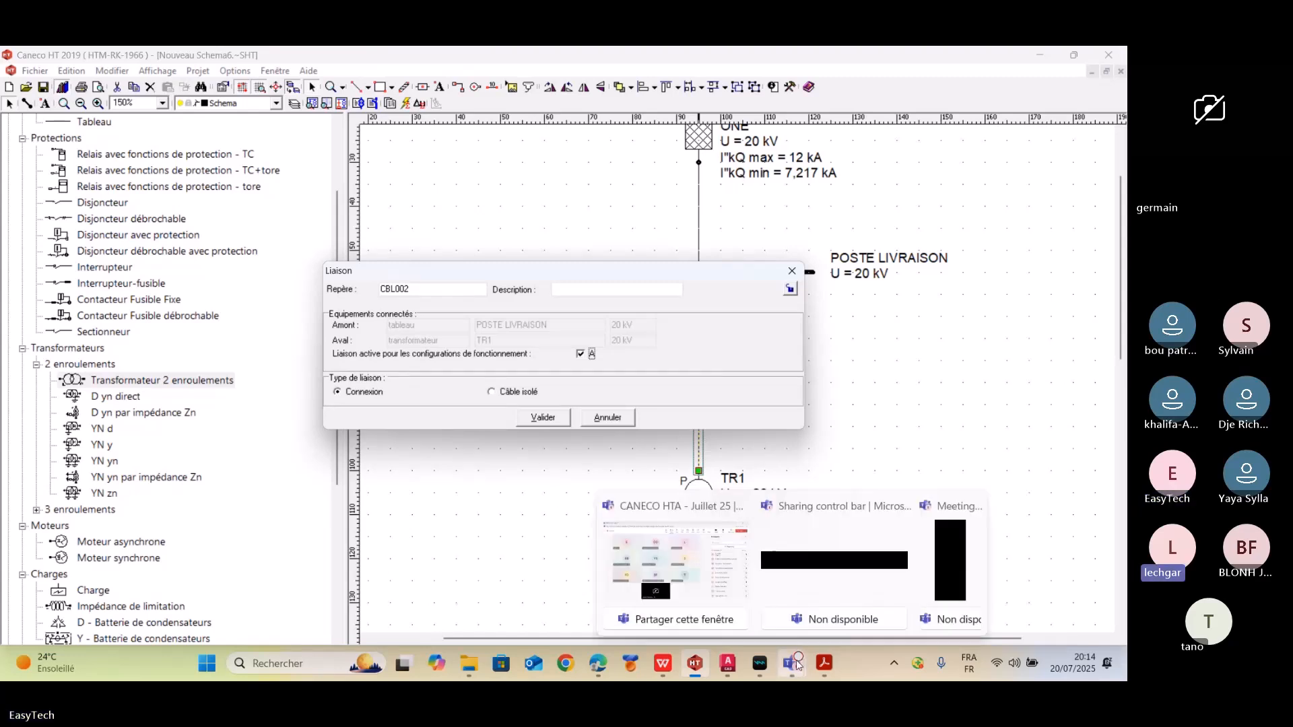
click(669, 506)
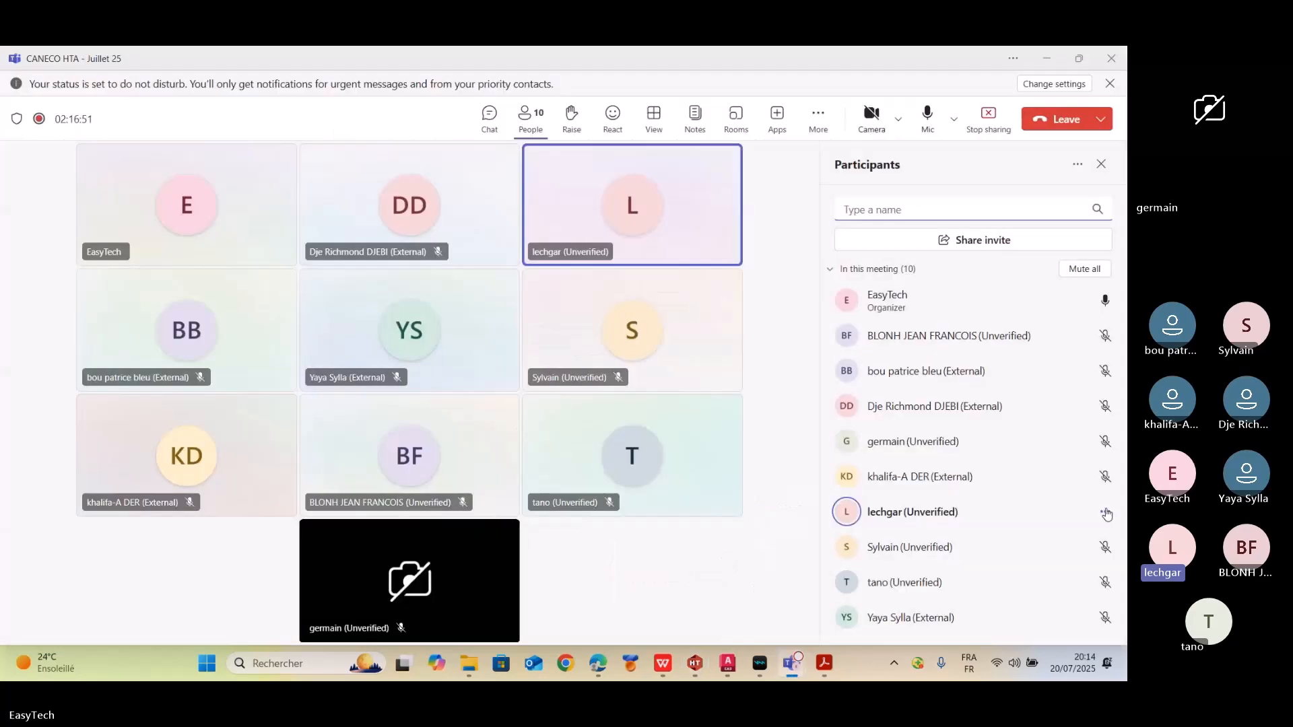
click(1107, 512)
click(1110, 514)
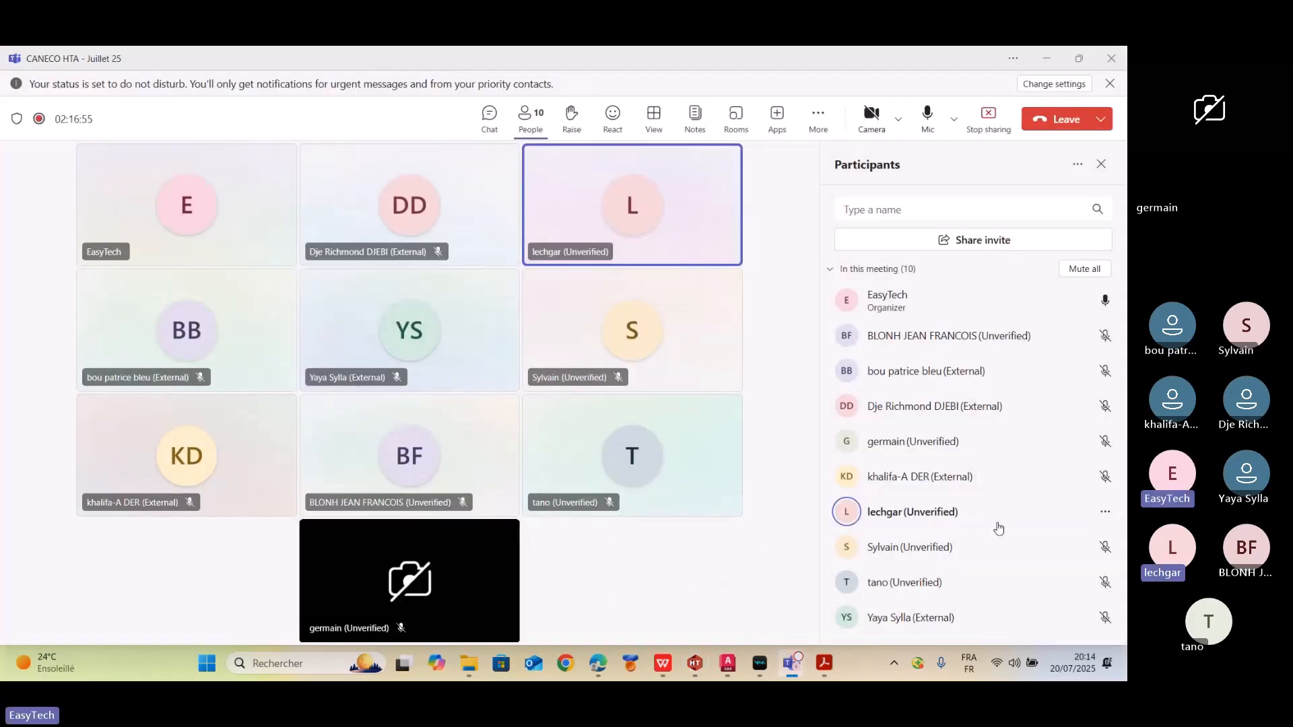
click(1106, 513)
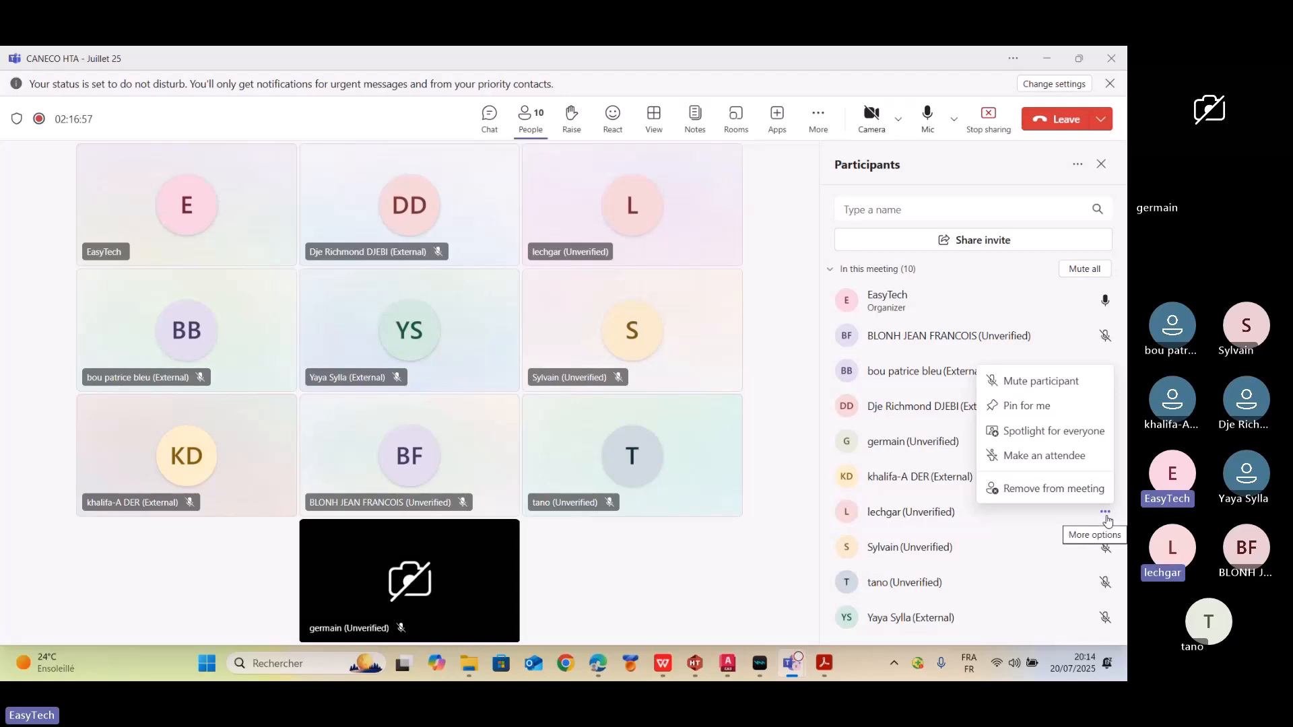
click(1041, 381)
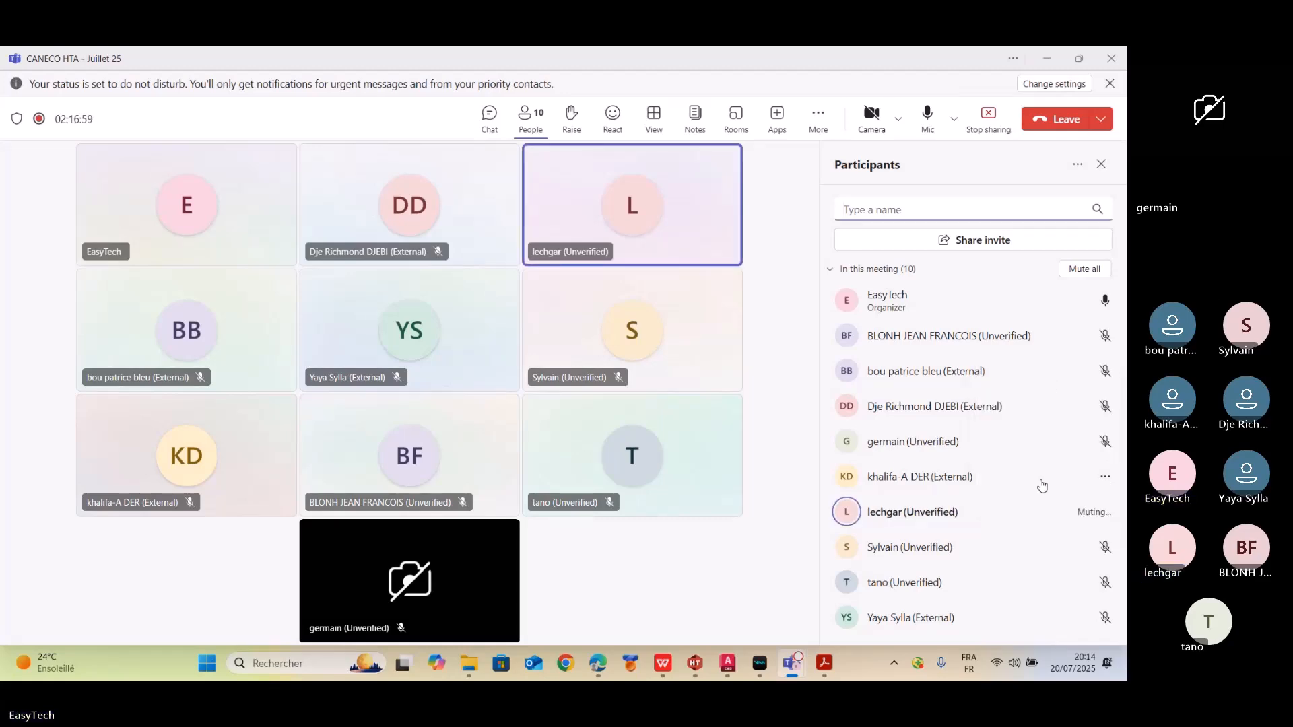
click(1048, 59)
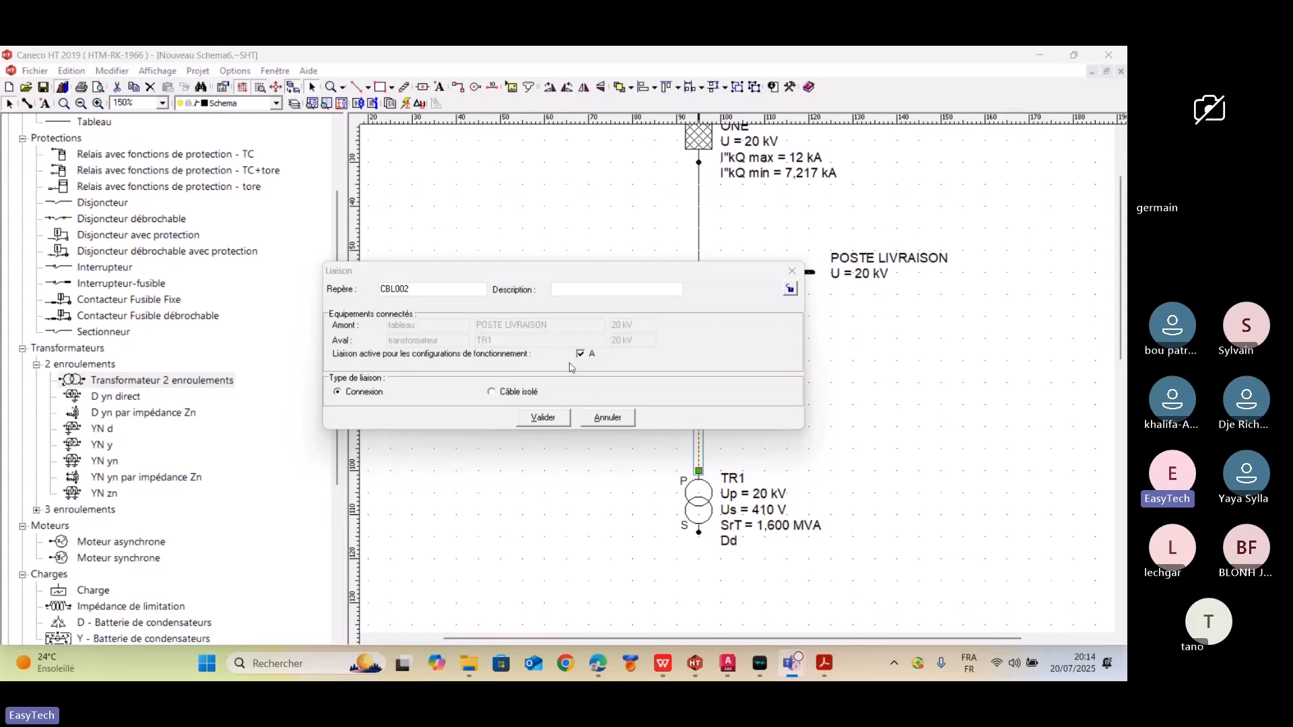
drag(574, 271, 352, 151)
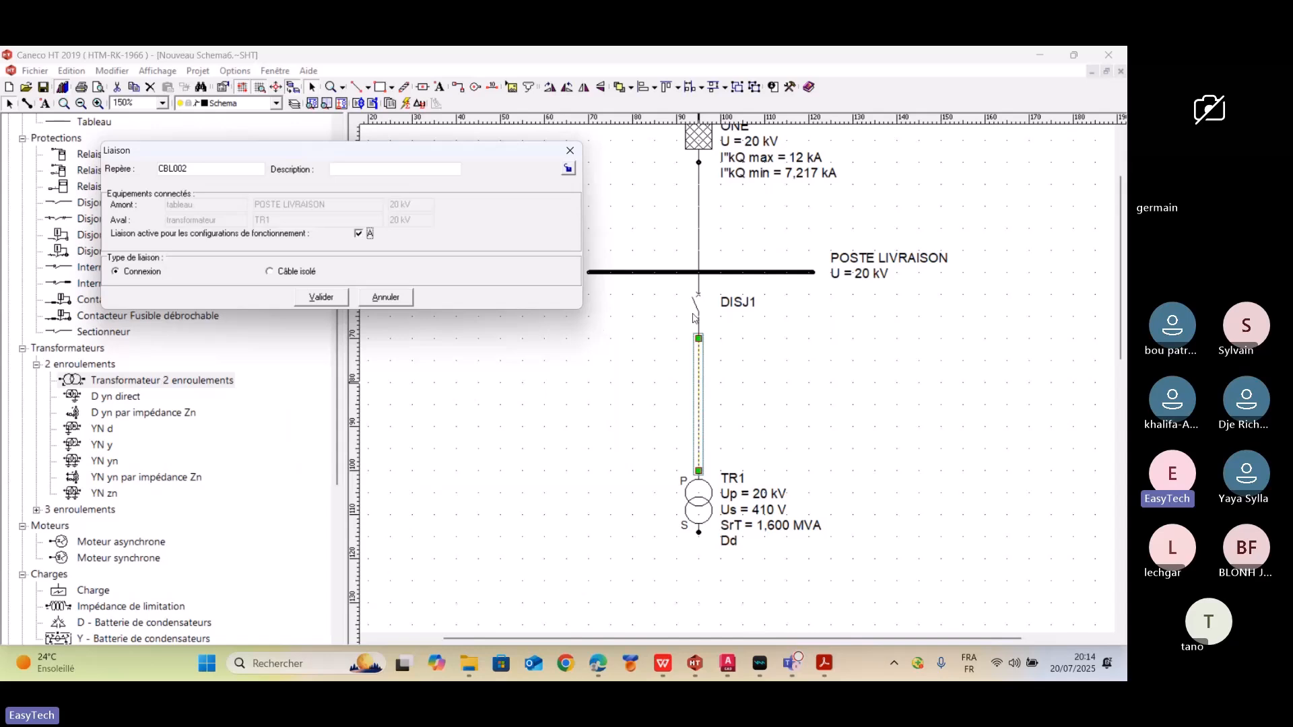
click(569, 151)
click(573, 375)
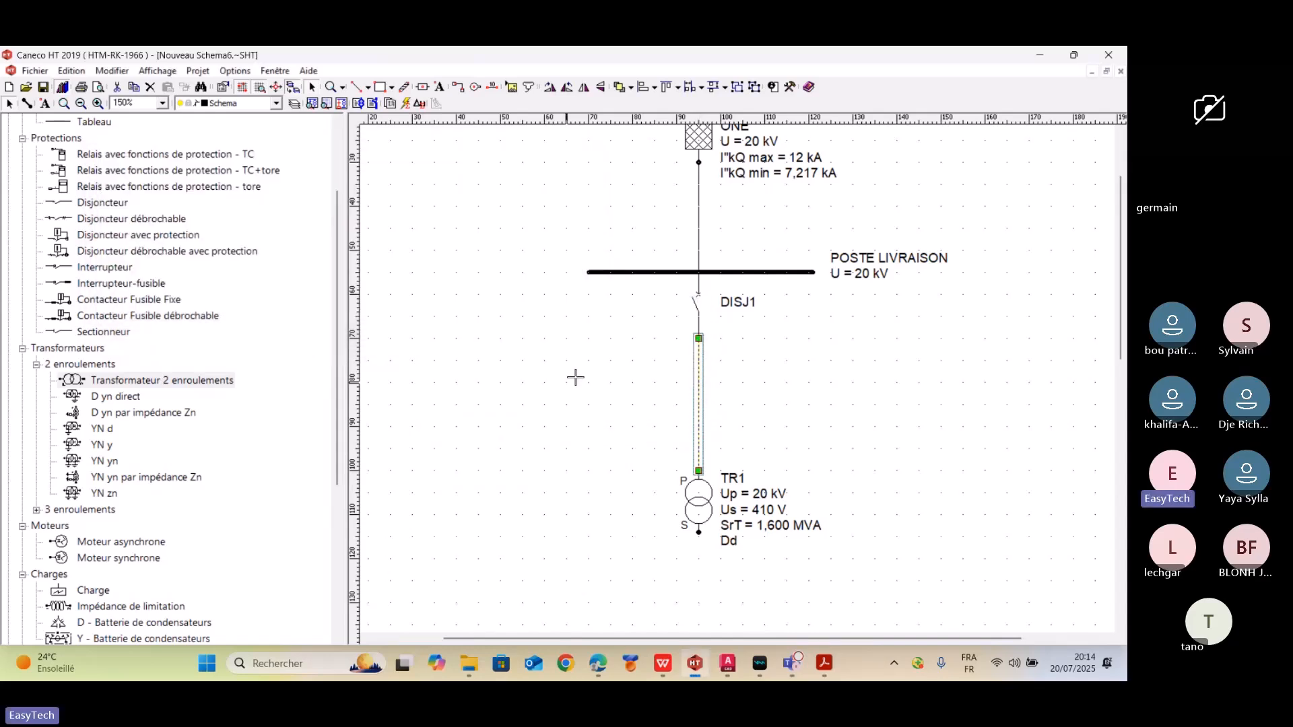
- Set the link type between DISJ1 and TR1 to Câble isolé and confirm the type change
double_click(701, 398)
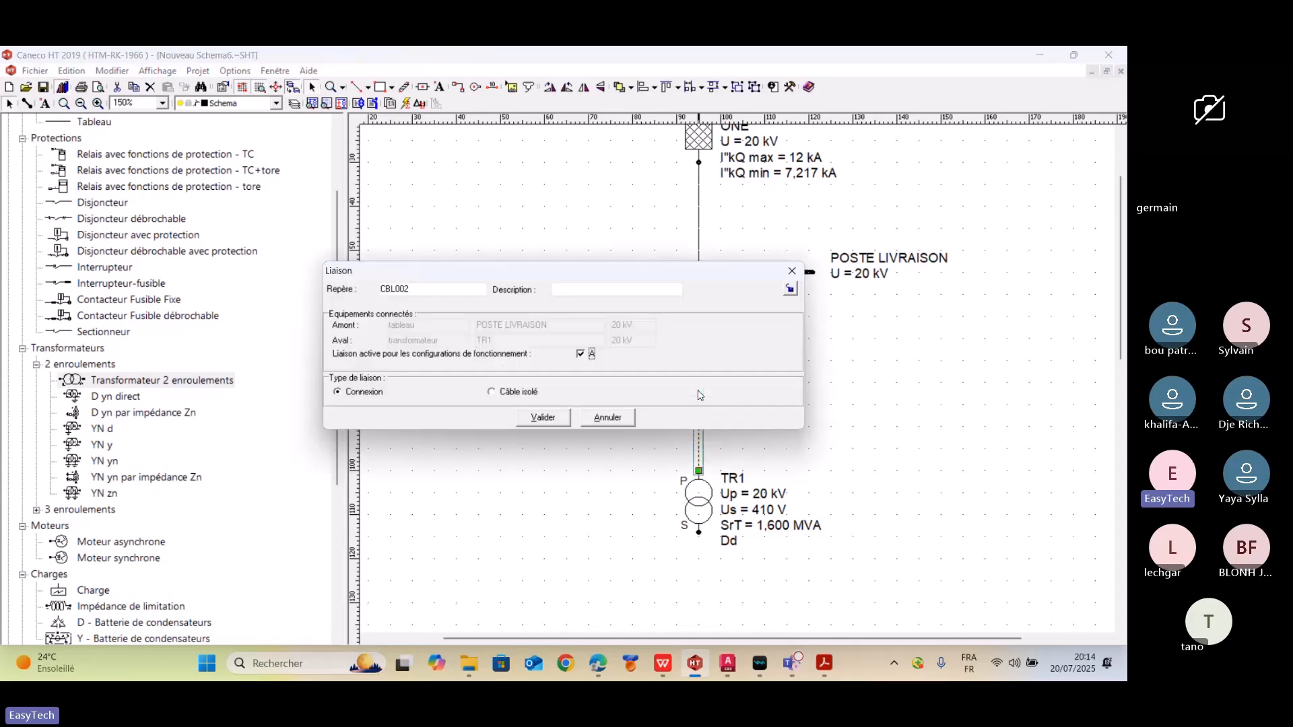
click(627, 290)
drag(593, 272, 463, 157)
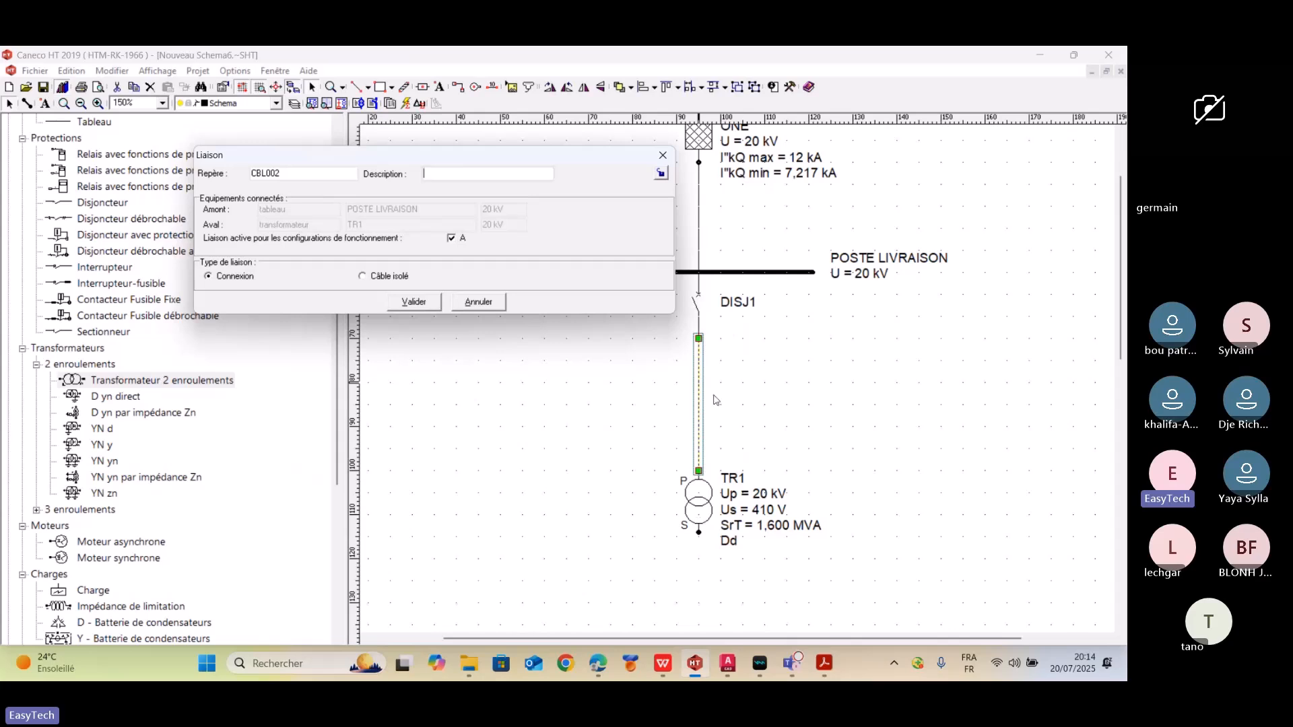
drag(418, 157, 463, 192)
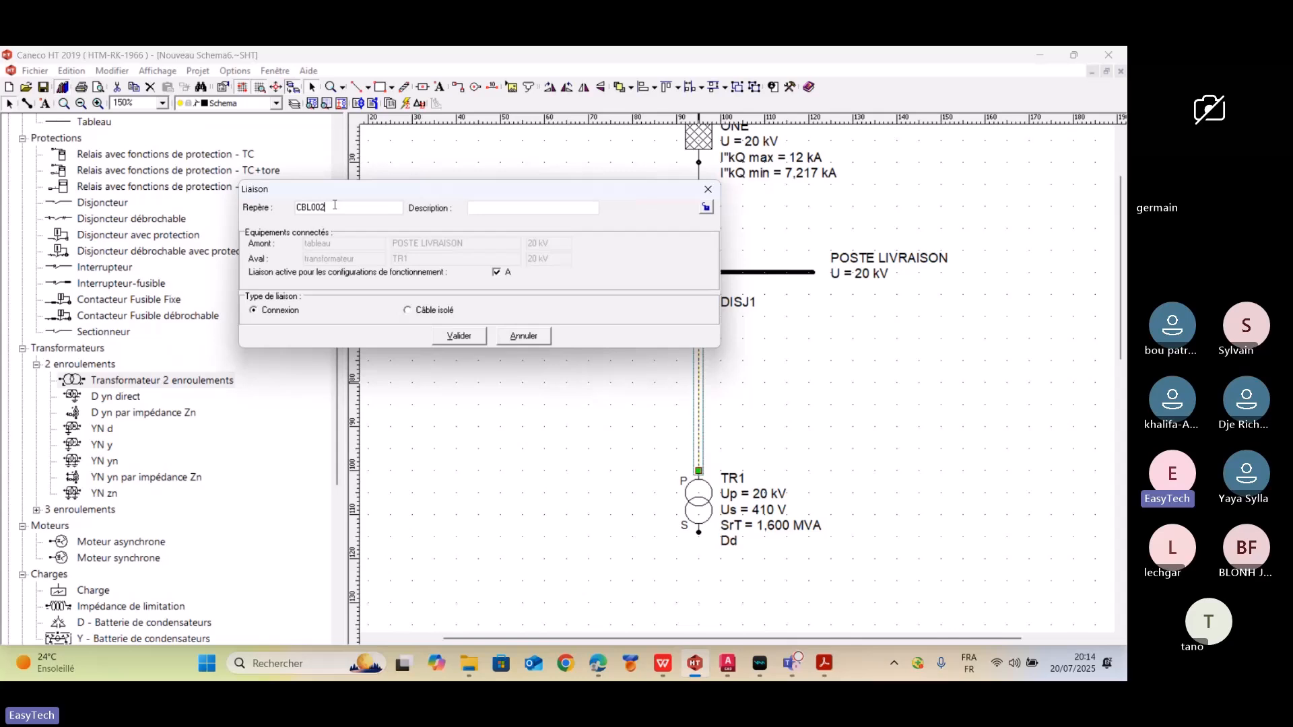
click(408, 312)
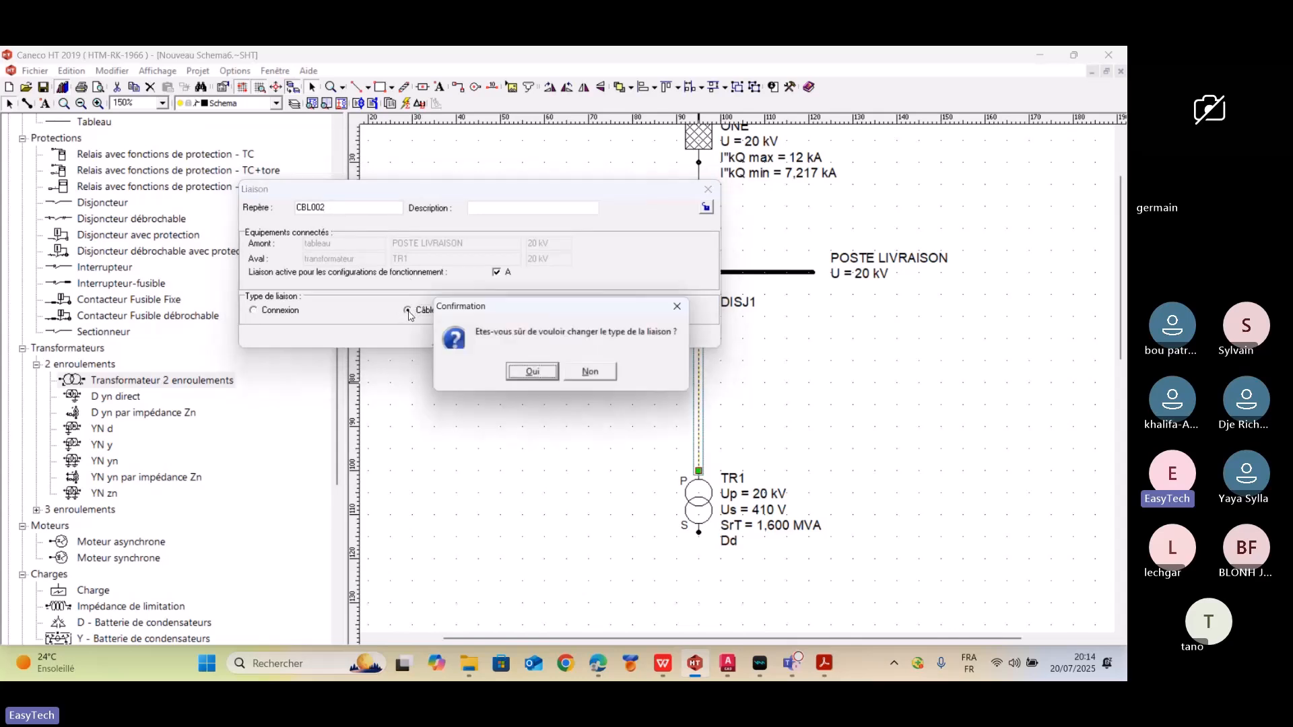
click(536, 375)
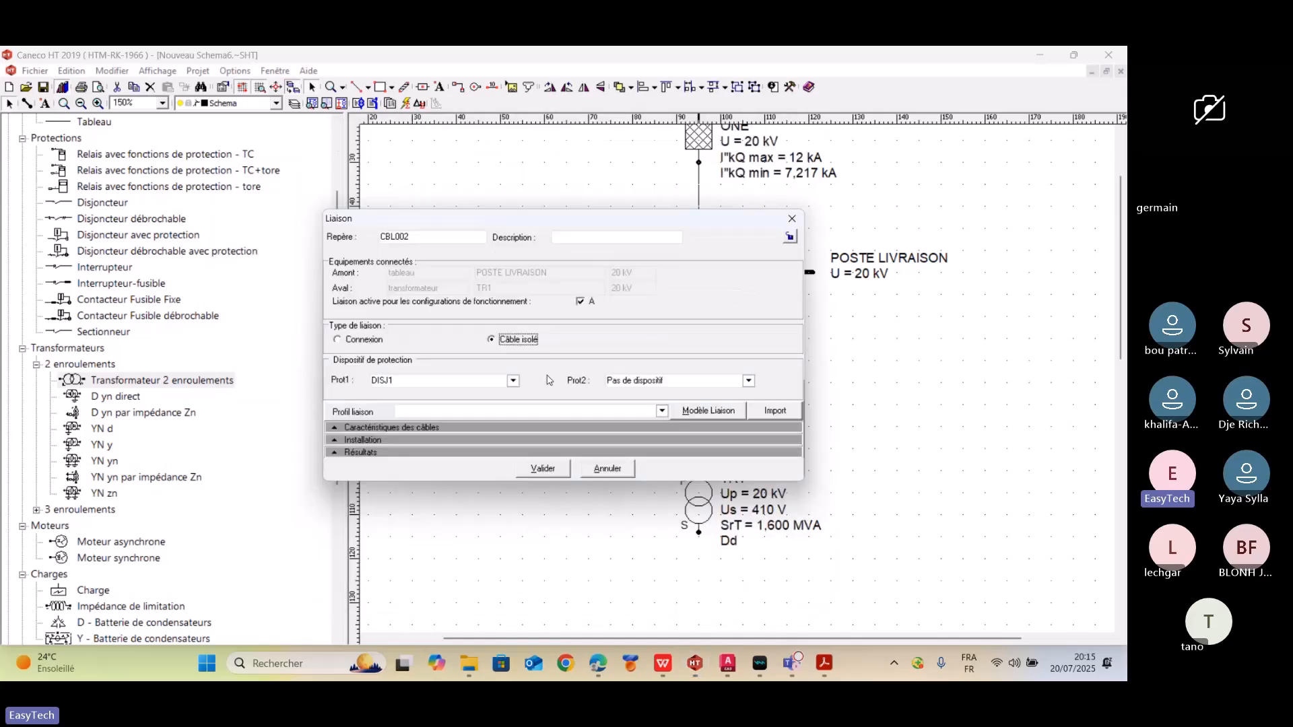
- Expand the cable characteristics of link CBL002 and check the choice methods, keeping Par catalogue
click(453, 429)
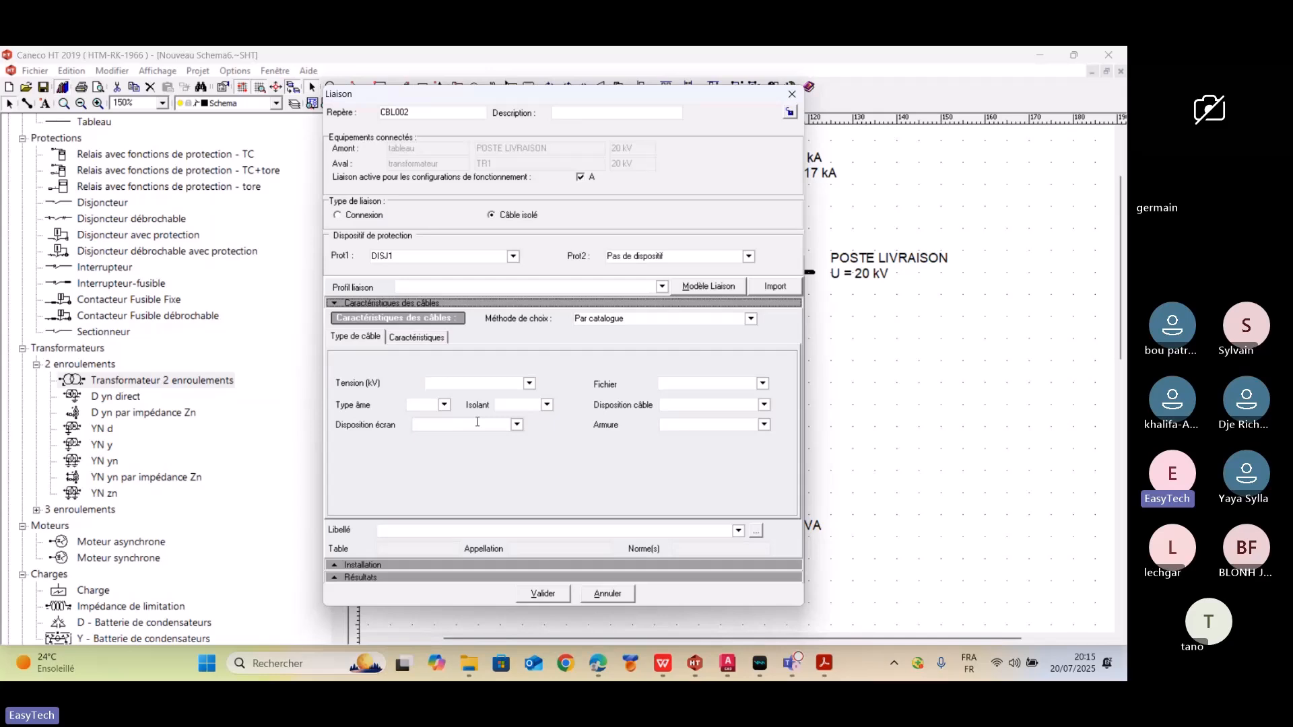
click(402, 307)
drag(584, 99, 442, 105)
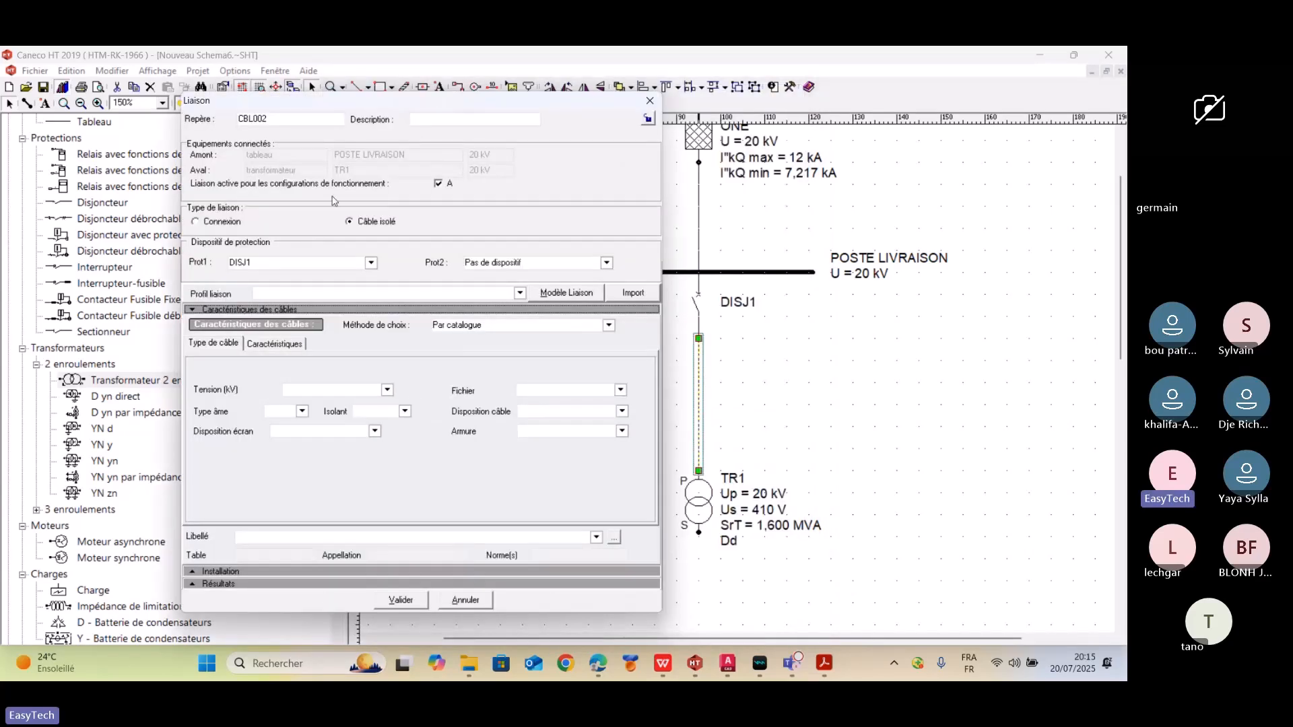
drag(330, 101, 380, 99)
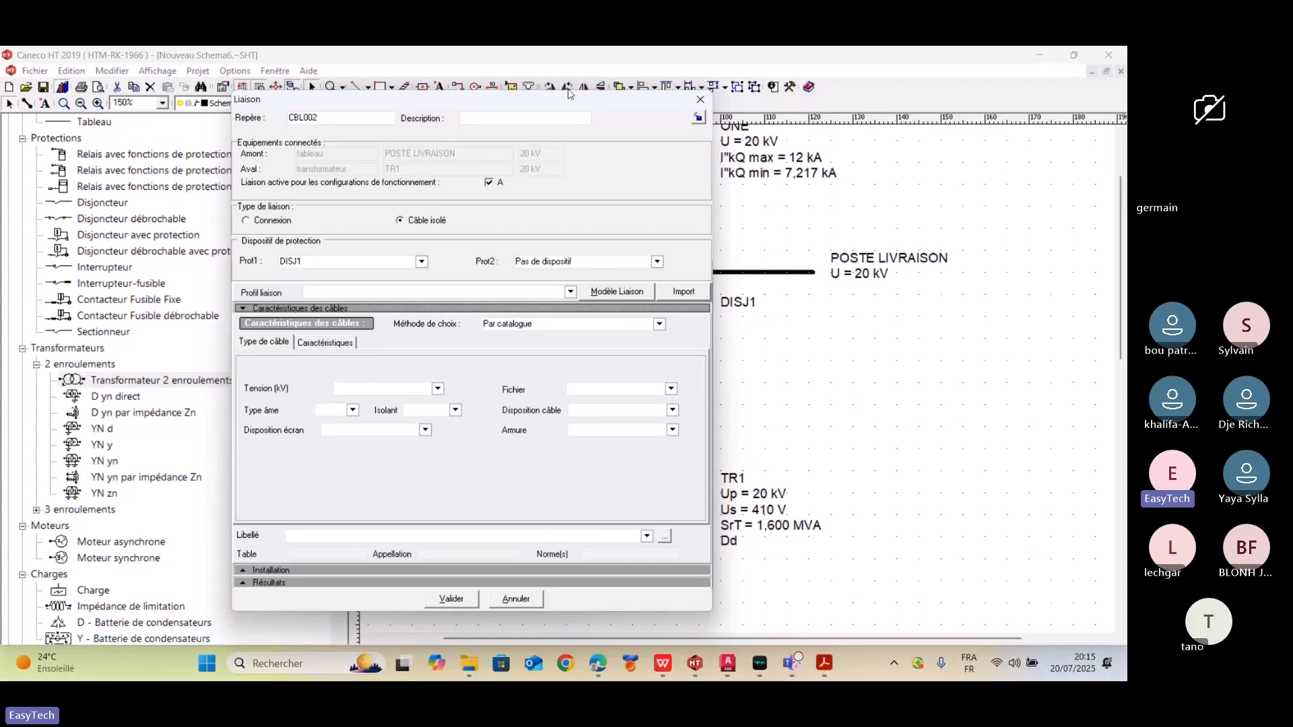
mouse_move(574, 101)
mouse_down()
mouse_move(489, 104)
mouse_move(600, 102)
mouse_move(543, 102)
mouse_move(555, 101)
mouse_up()
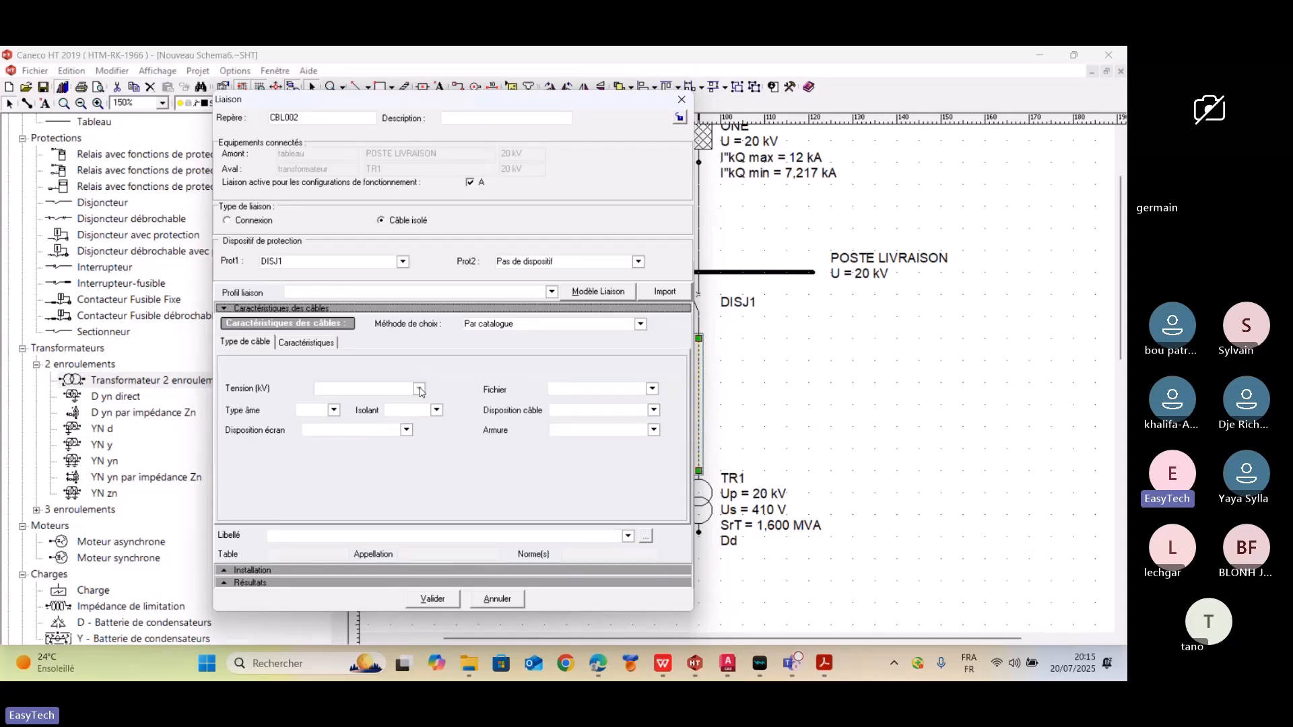
click(641, 325)
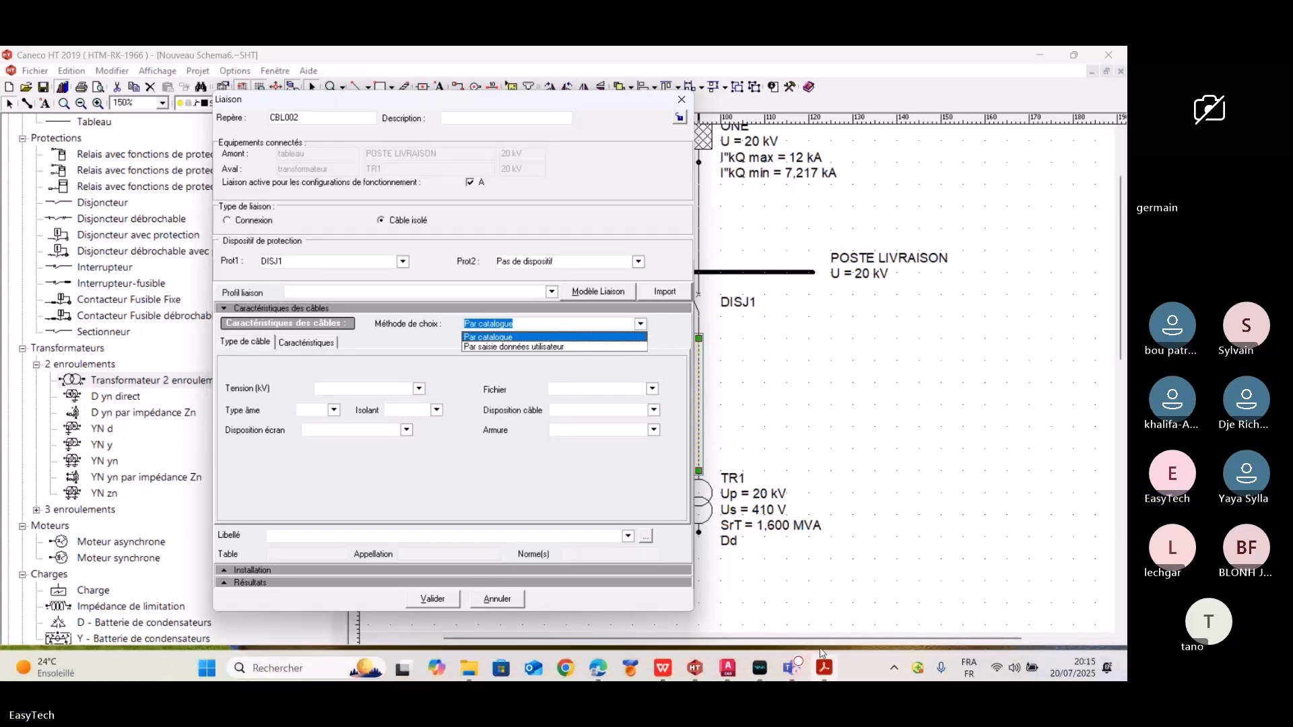
- Switch to the Teams meeting, admit the participant waiting in the lobby, and return to Caneco HT
click(791, 664)
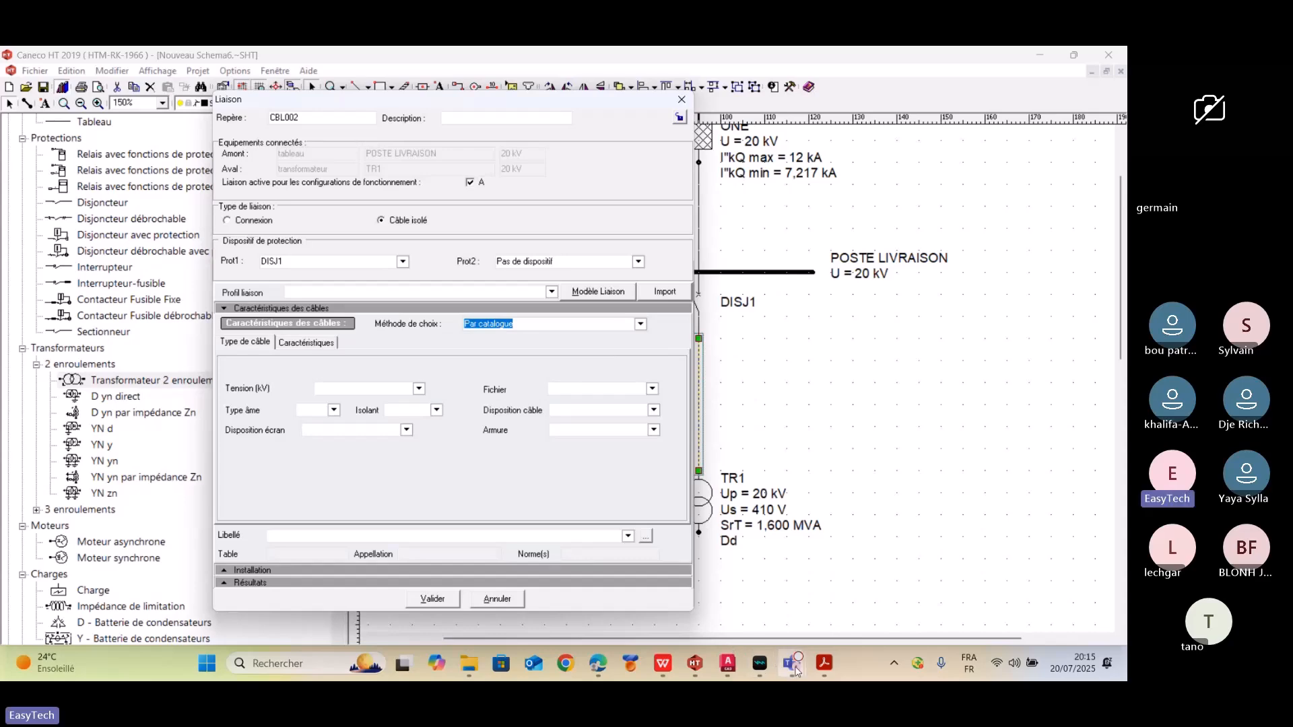
click(609, 516)
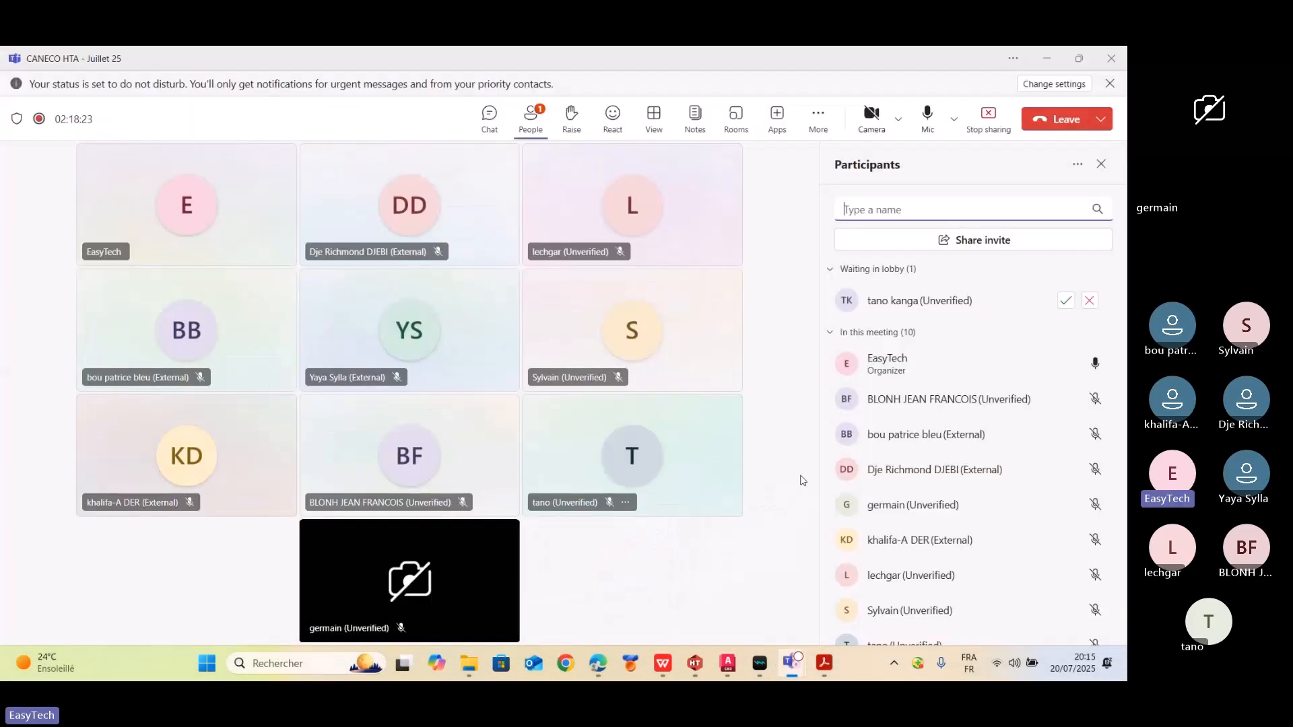
click(1066, 300)
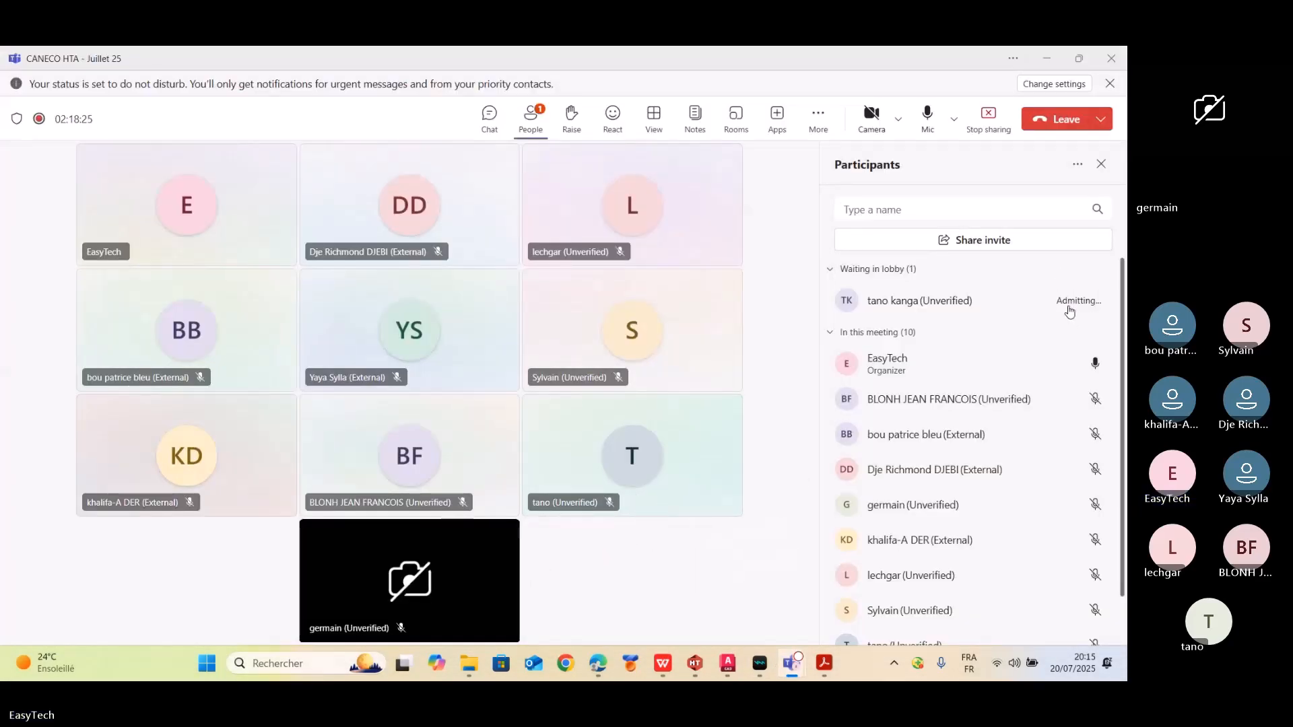
click(1049, 62)
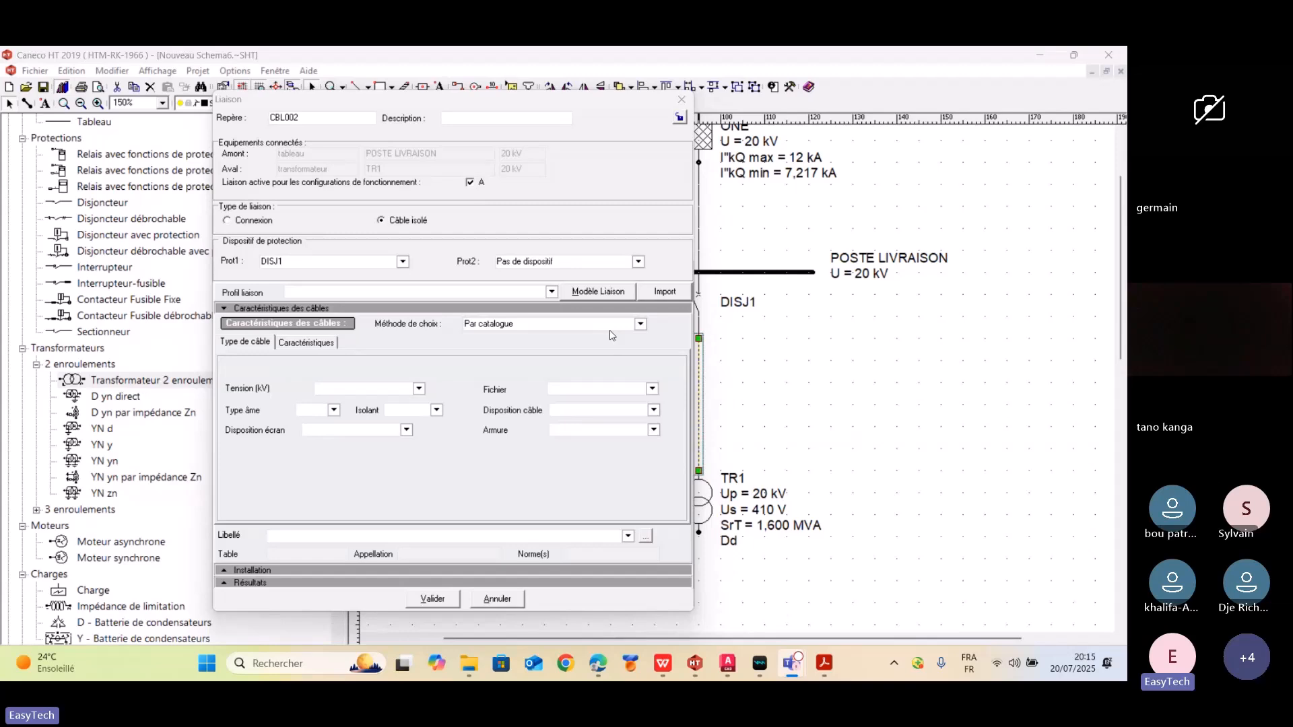
- Set the cable voltage to 12 / 20 (24) kV and keep UTE C13-200 as the catalogue file
click(418, 389)
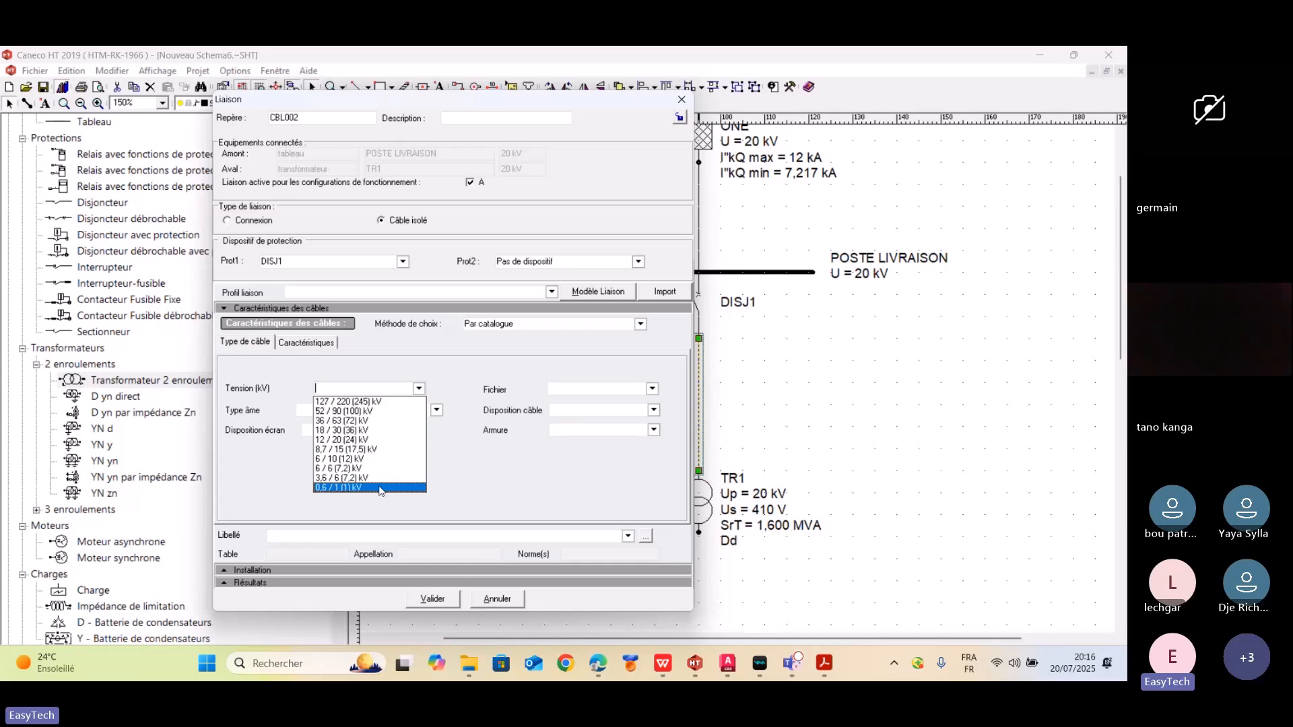
click(375, 439)
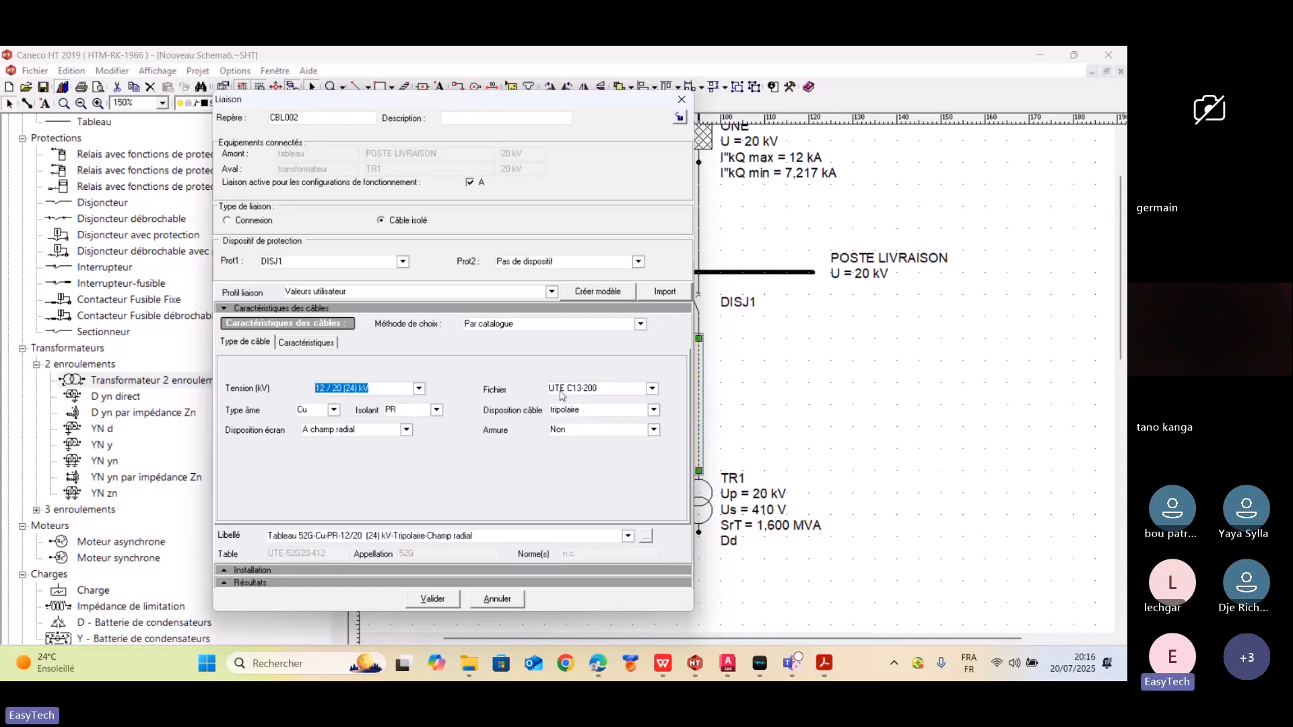
click(653, 389)
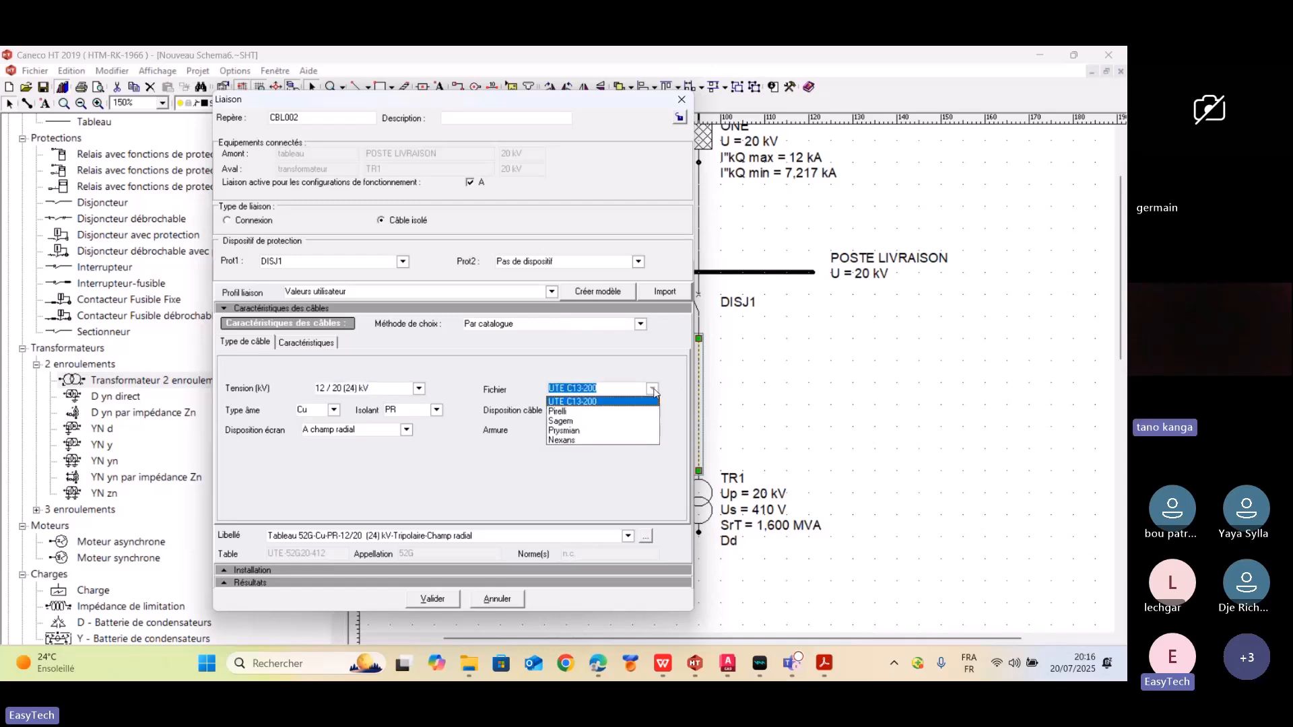
click(654, 389)
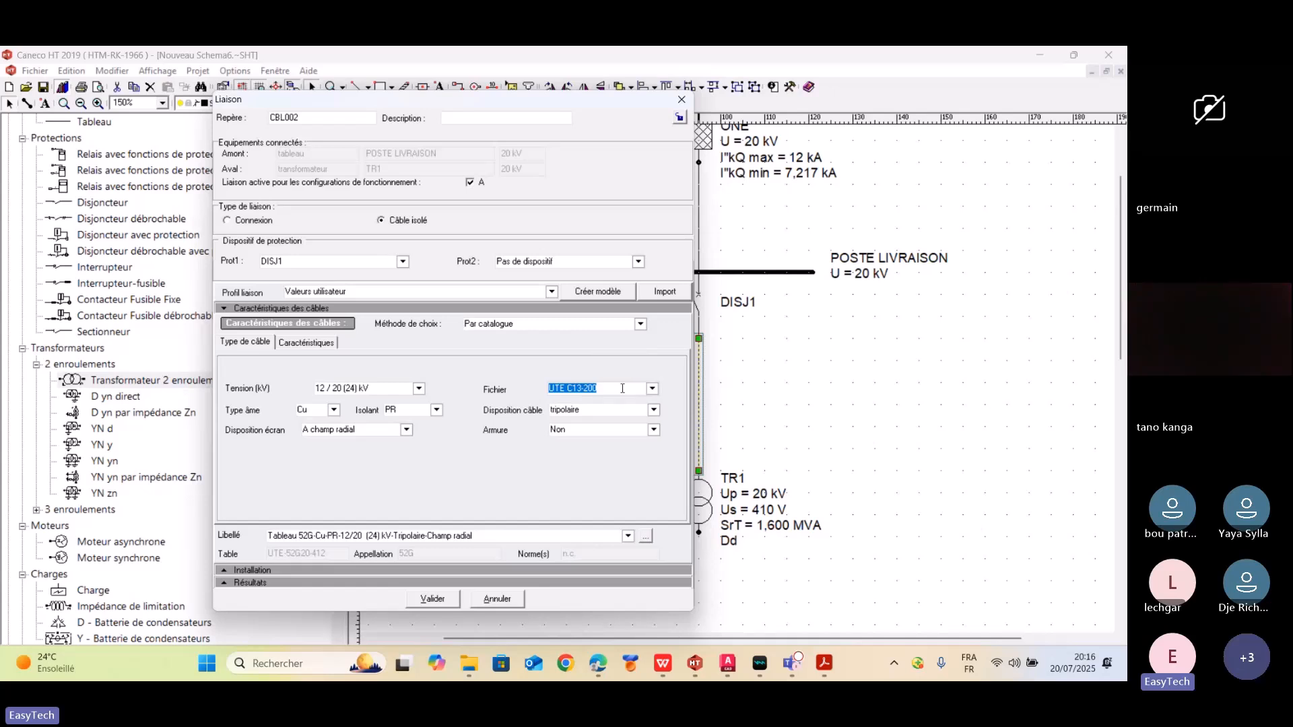
click(653, 389)
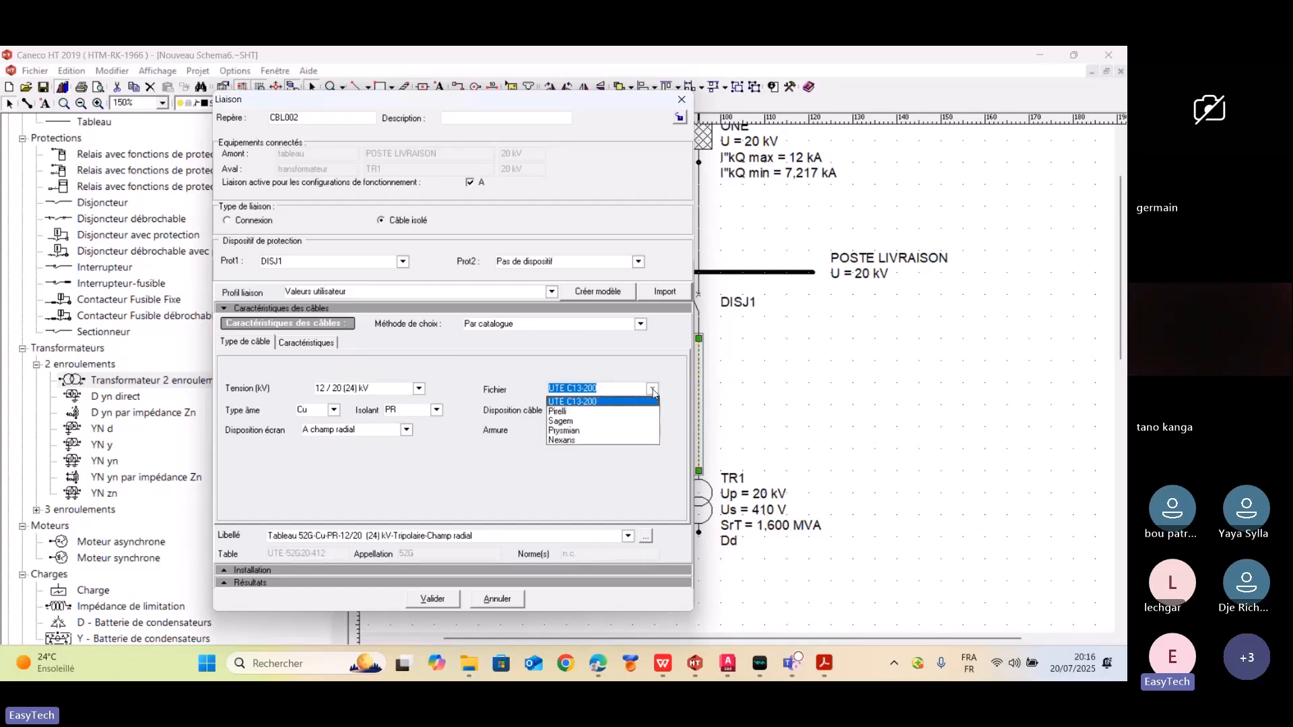
click(653, 390)
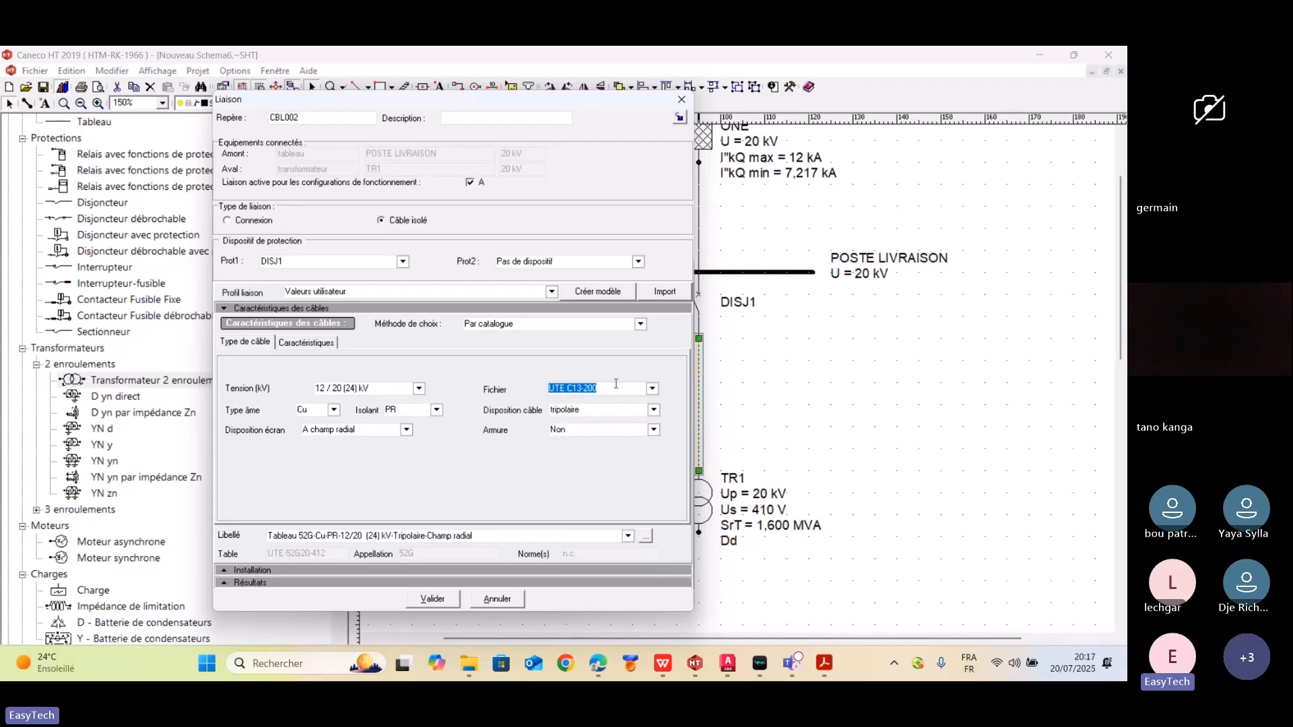
key(ctrl)
- Set the cable's core type to Alu
click(334, 412)
click(334, 413)
click(334, 412)
click(301, 435)
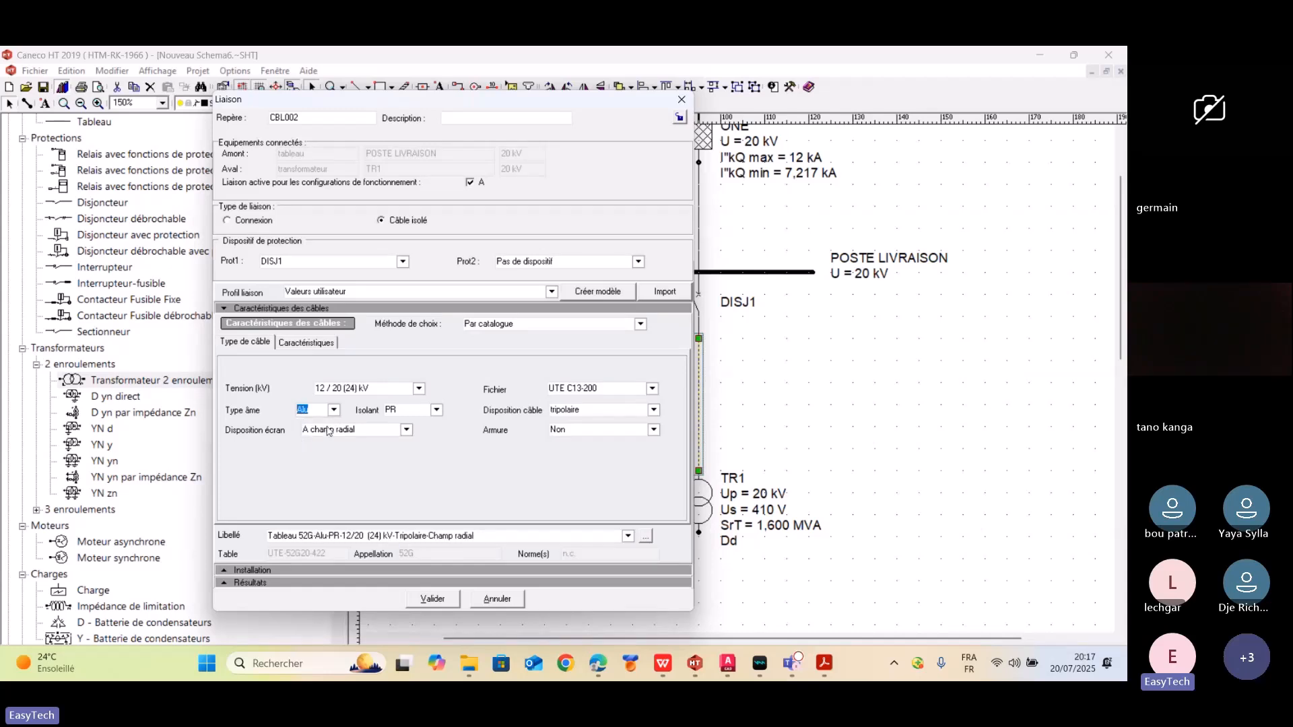
- Set the cable's armour to Oui, keeping PR insulation and the A champ radial screen, and expand the installation settings
click(437, 411)
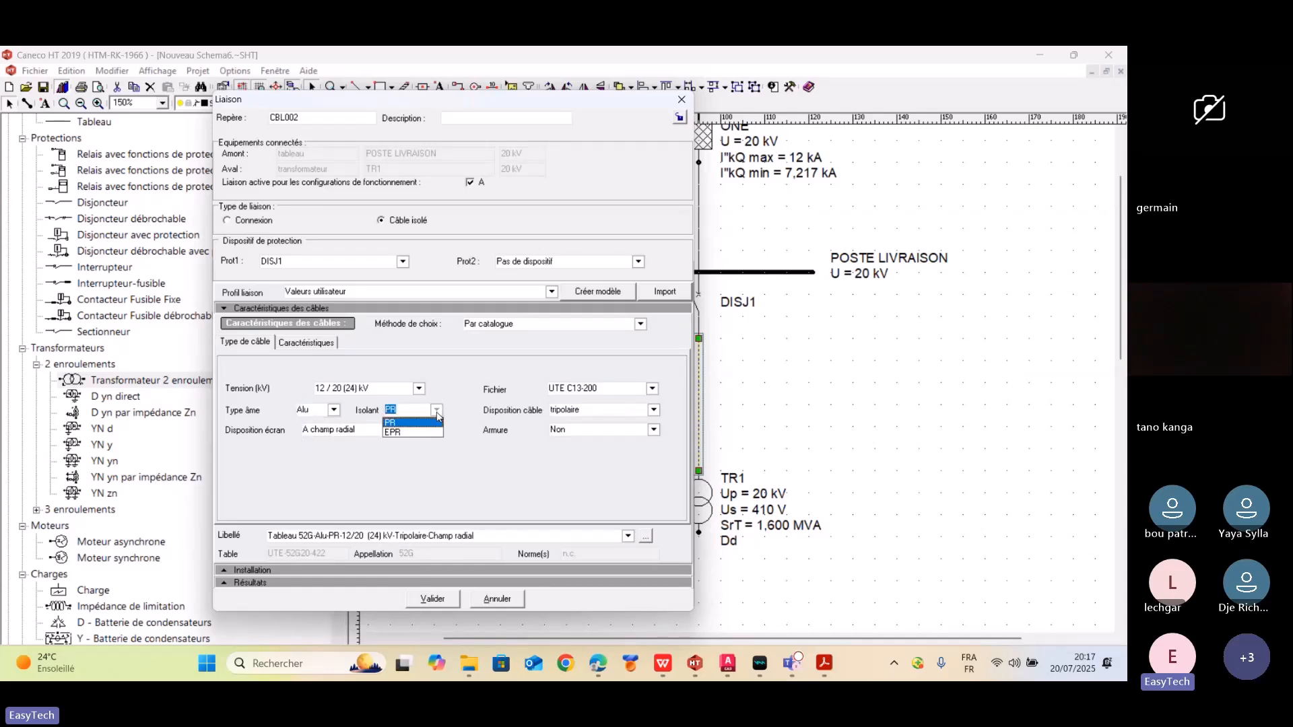
click(437, 416)
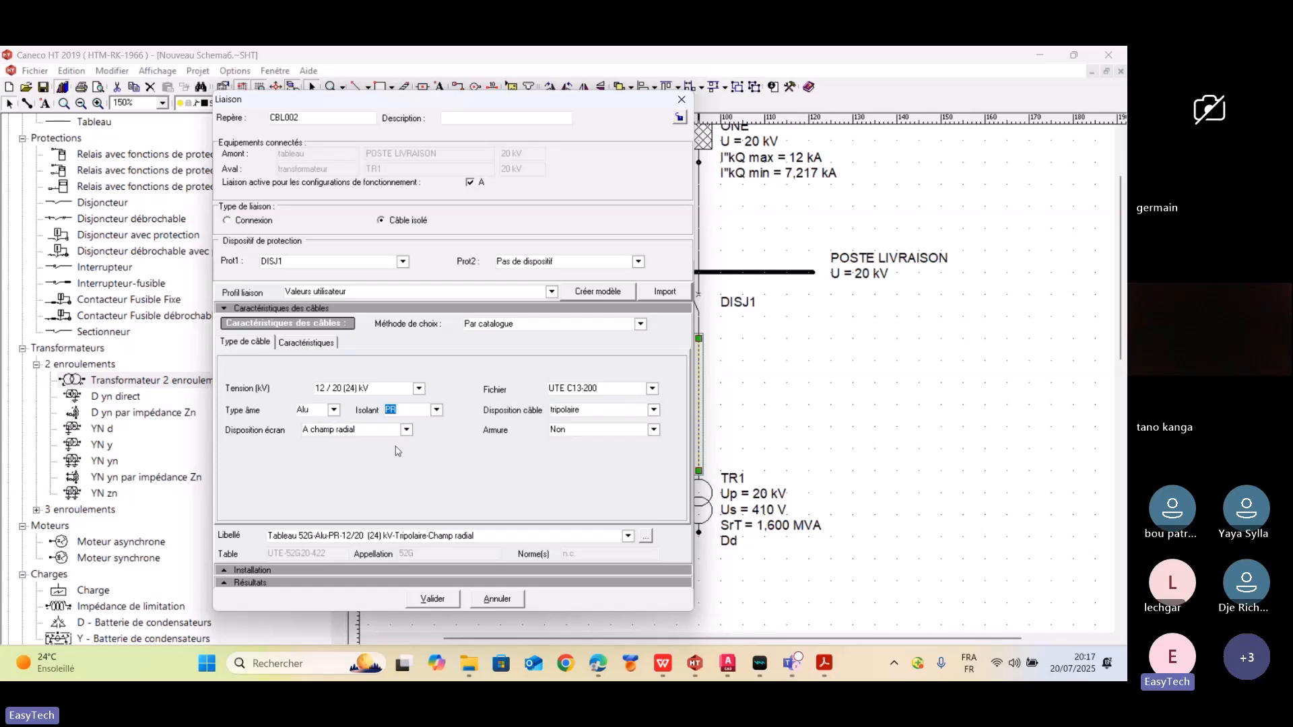
click(406, 430)
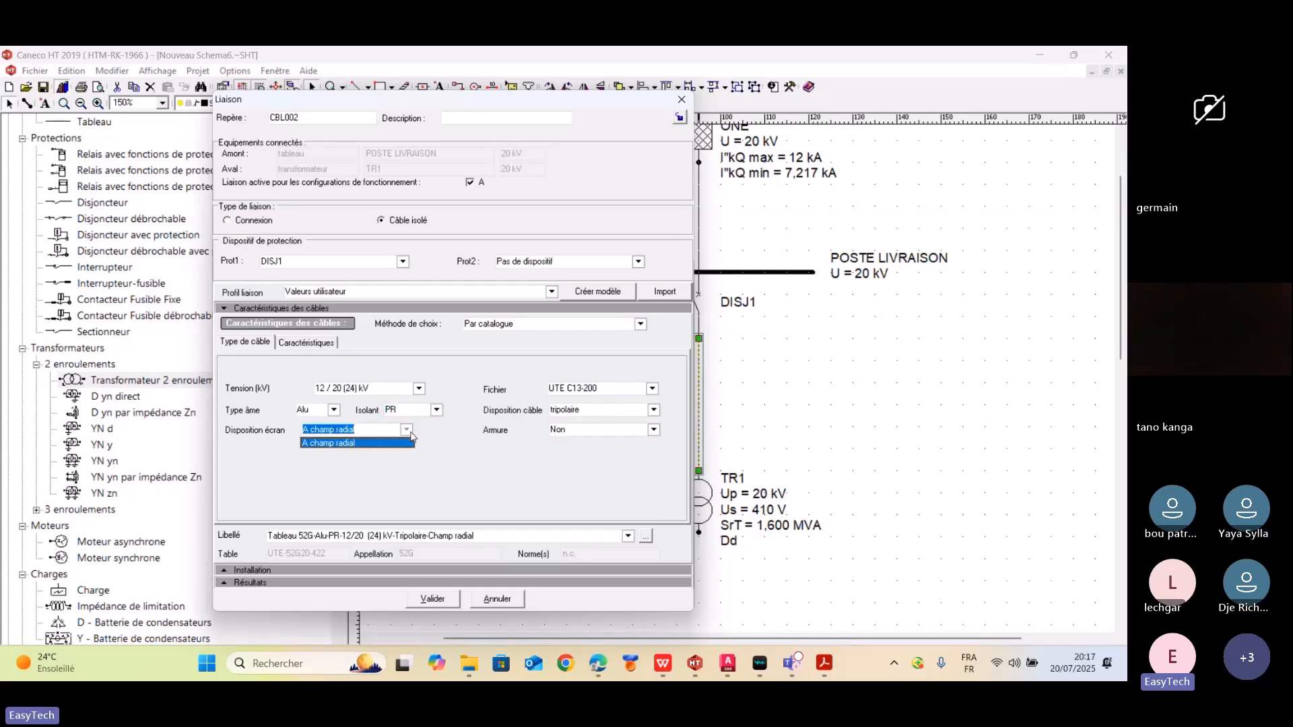
click(409, 441)
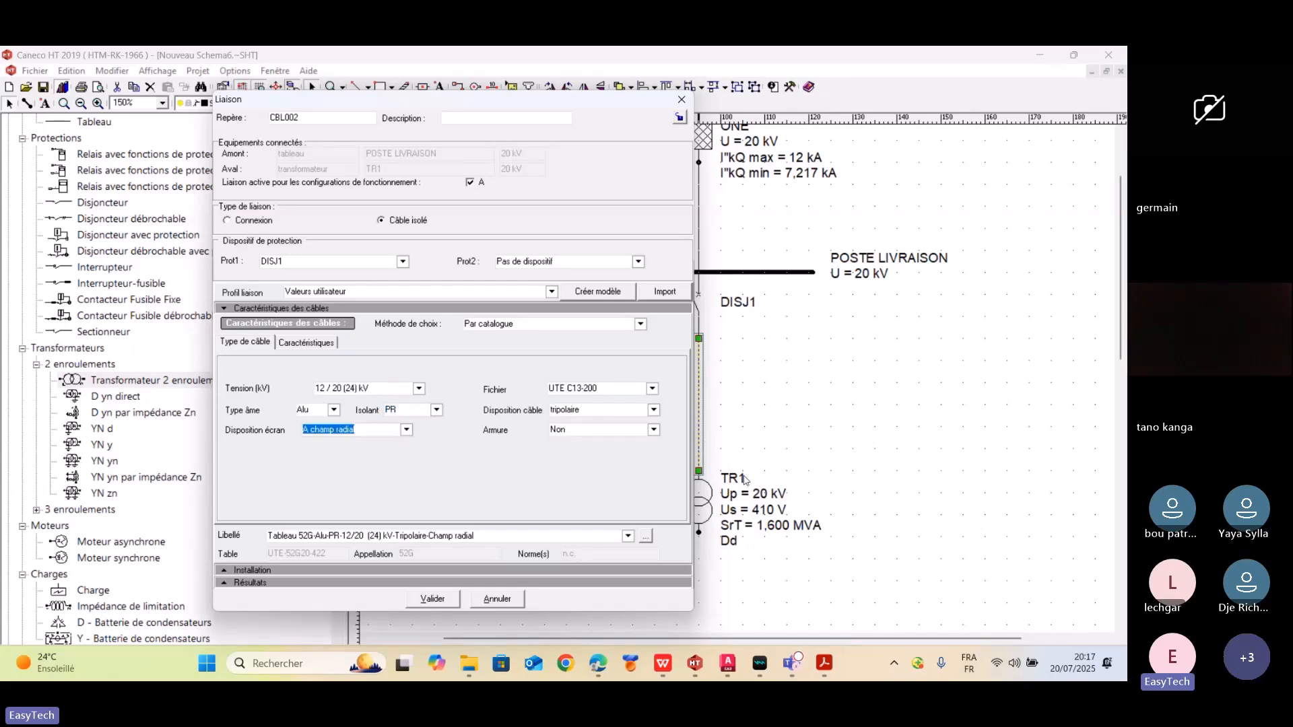
click(654, 430)
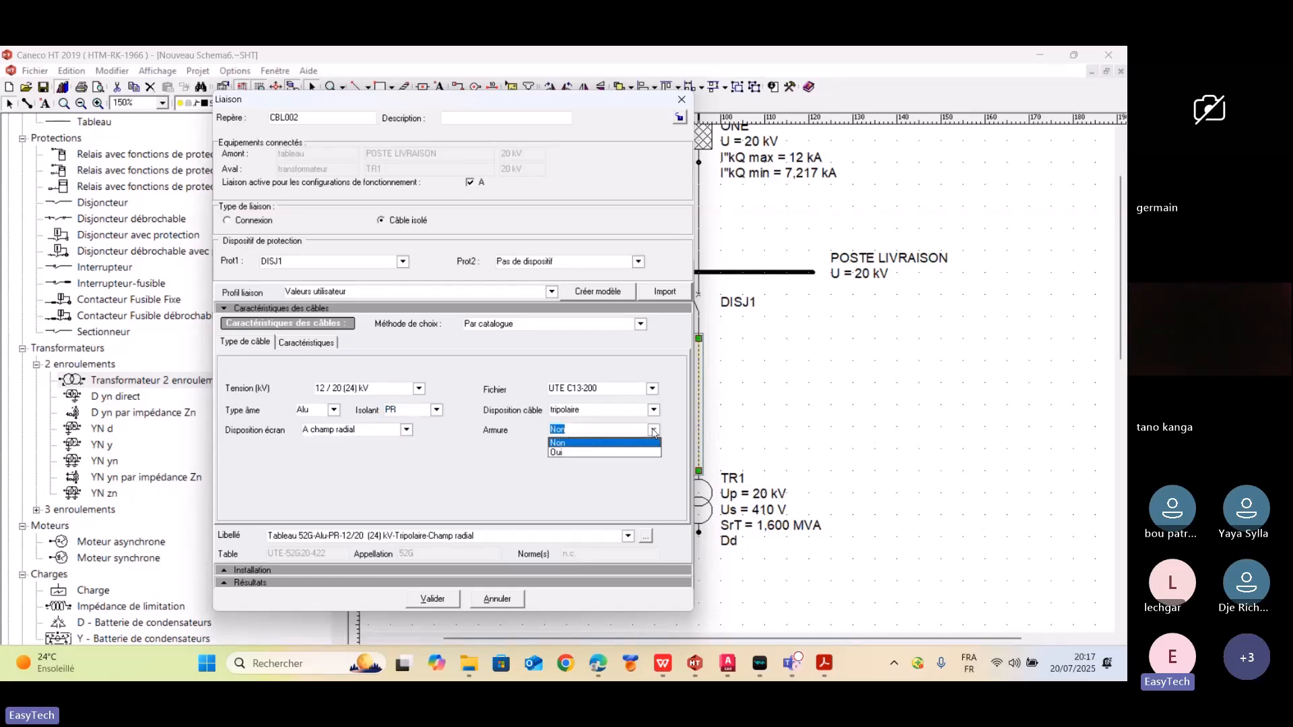
click(599, 453)
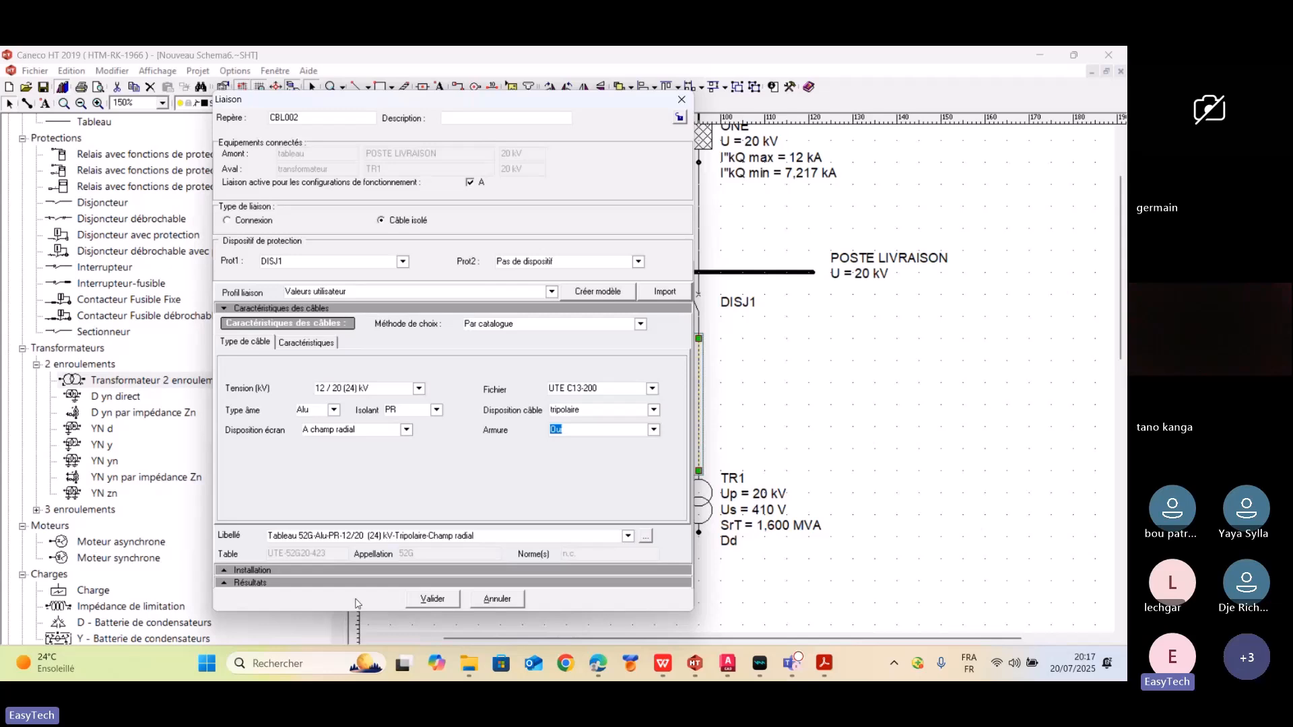
click(278, 309)
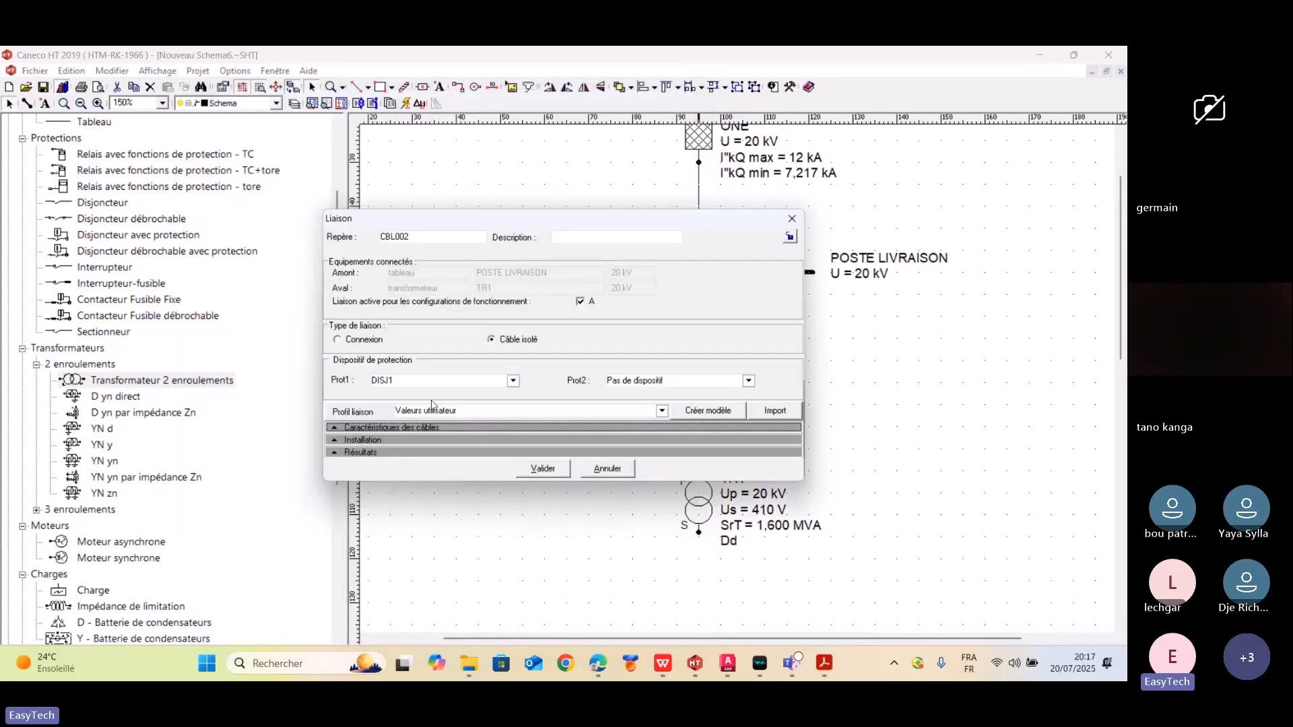
click(393, 439)
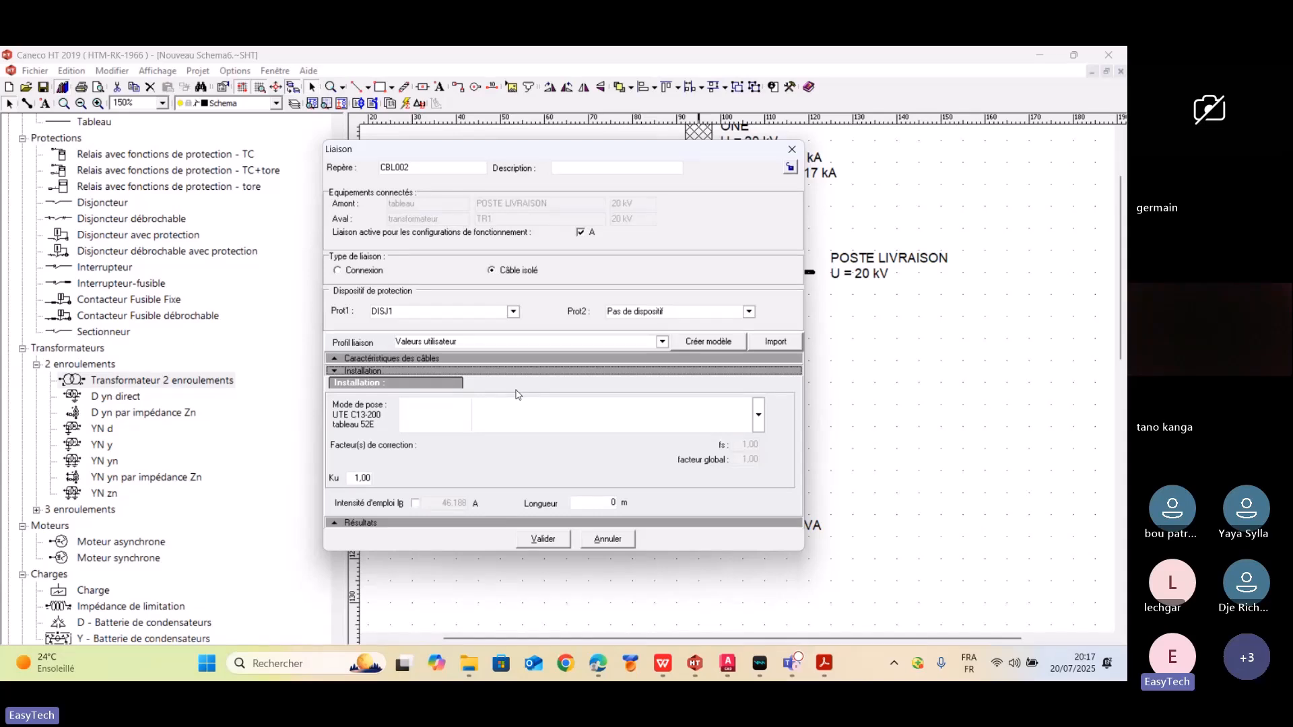
- Set the installation mode to 13, cables on perforated trays, and set the K1 ambient temperature to 45
click(762, 419)
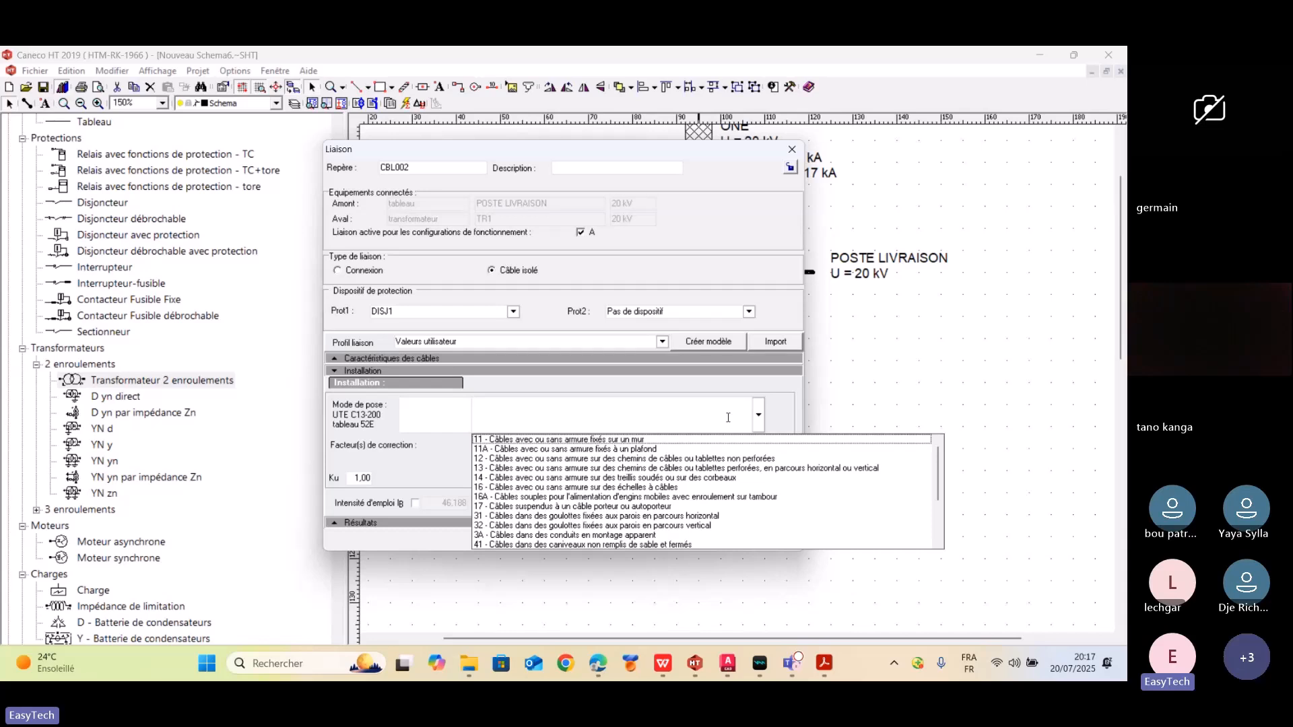
click(572, 469)
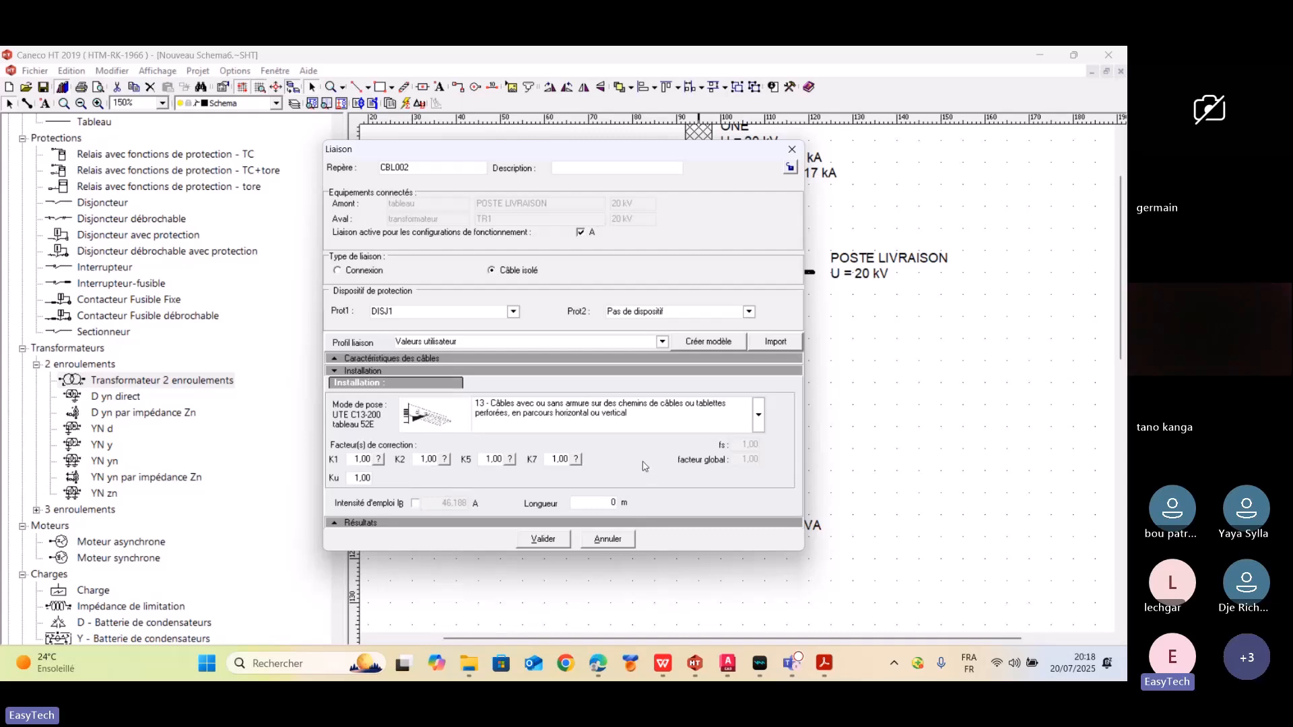
click(379, 459)
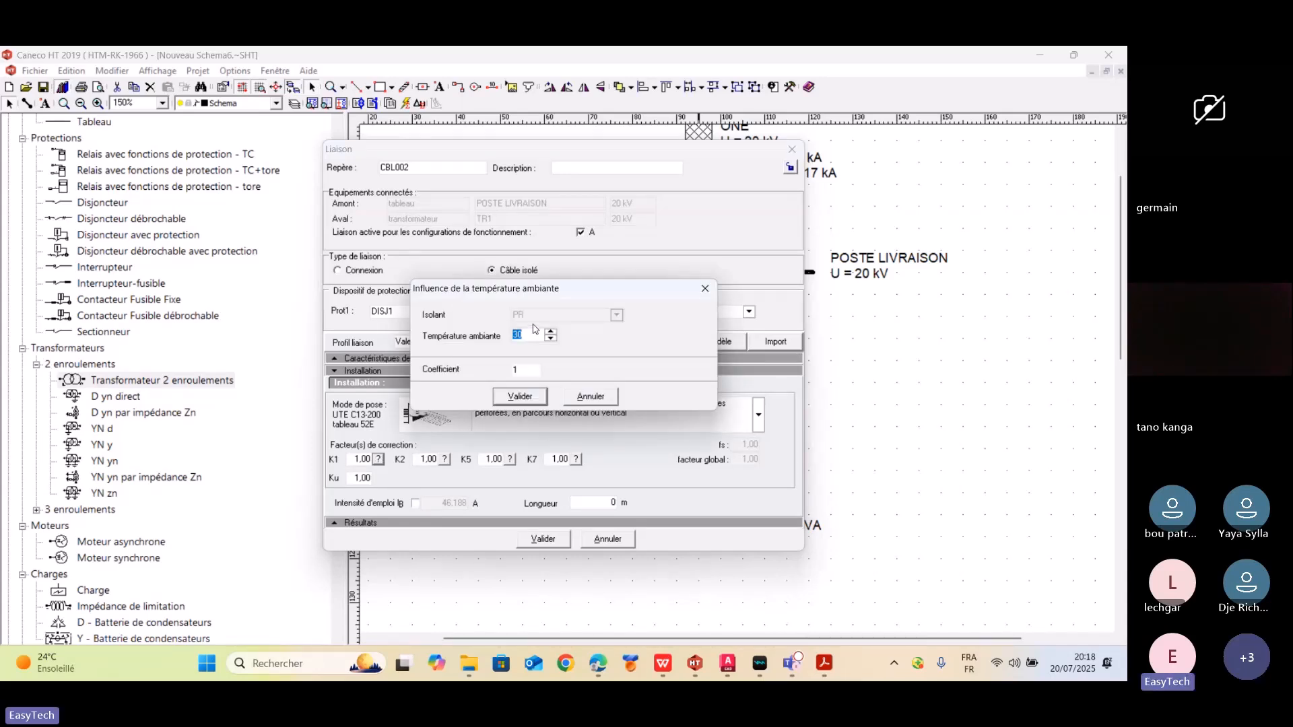
text(45)
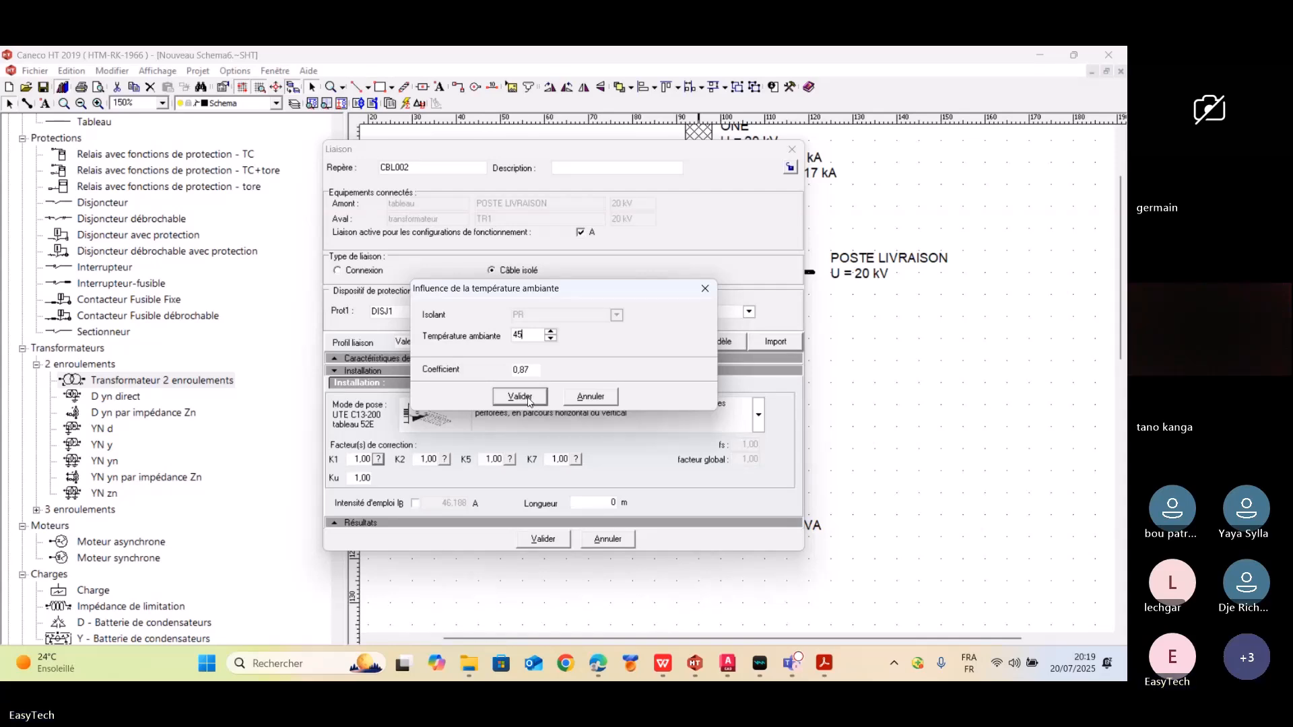
click(528, 399)
- Set the K2 sun exposure to Câble exposé aux rayons solaires
click(445, 459)
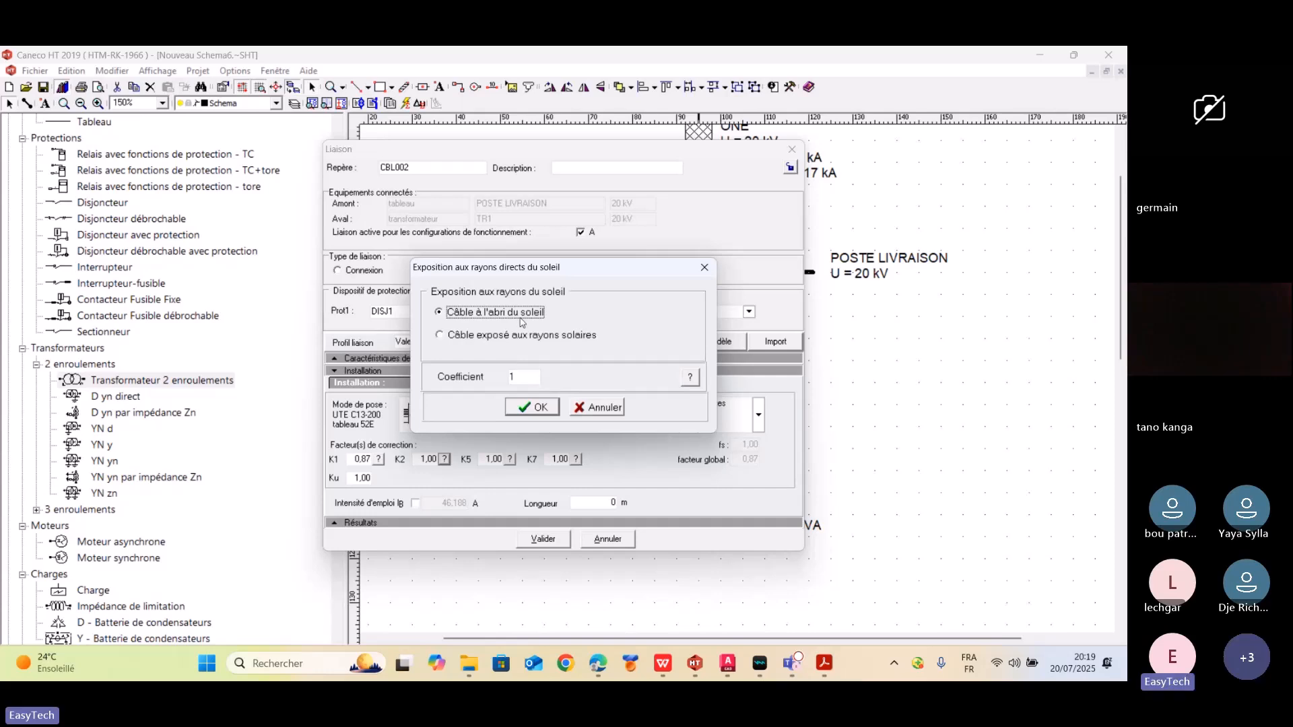
click(451, 336)
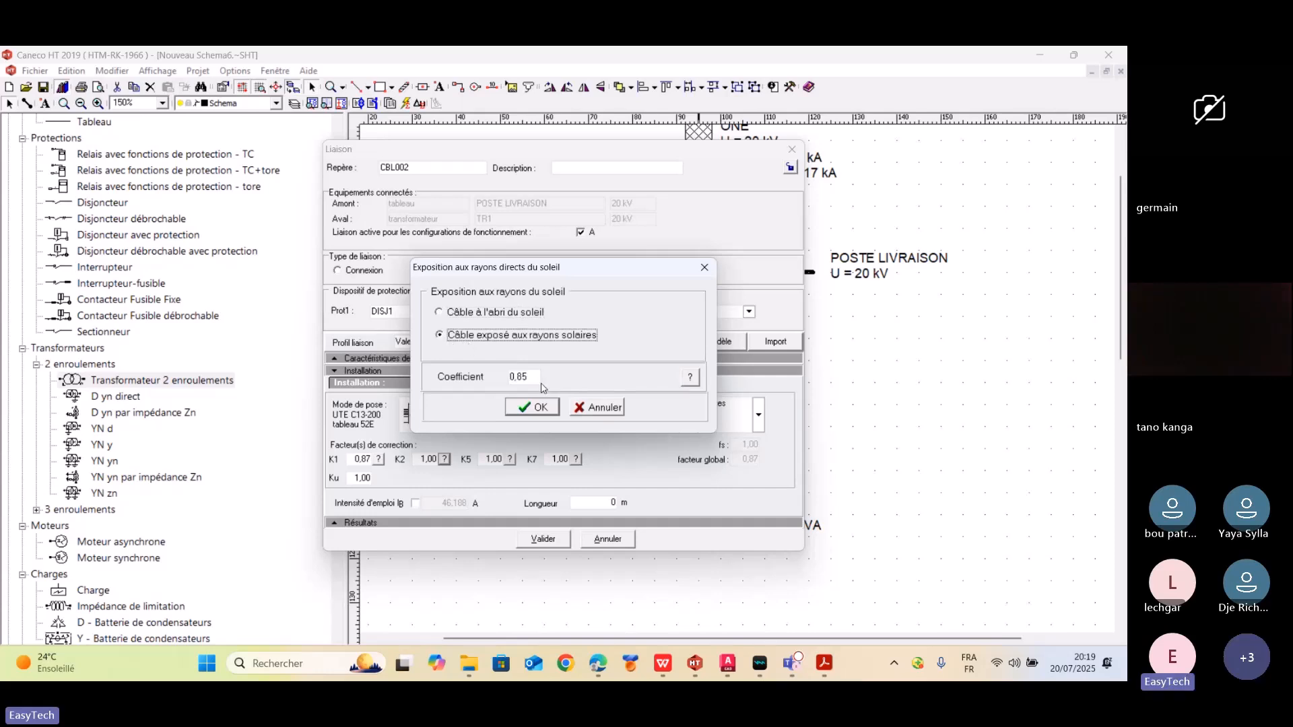
key(ctrl)
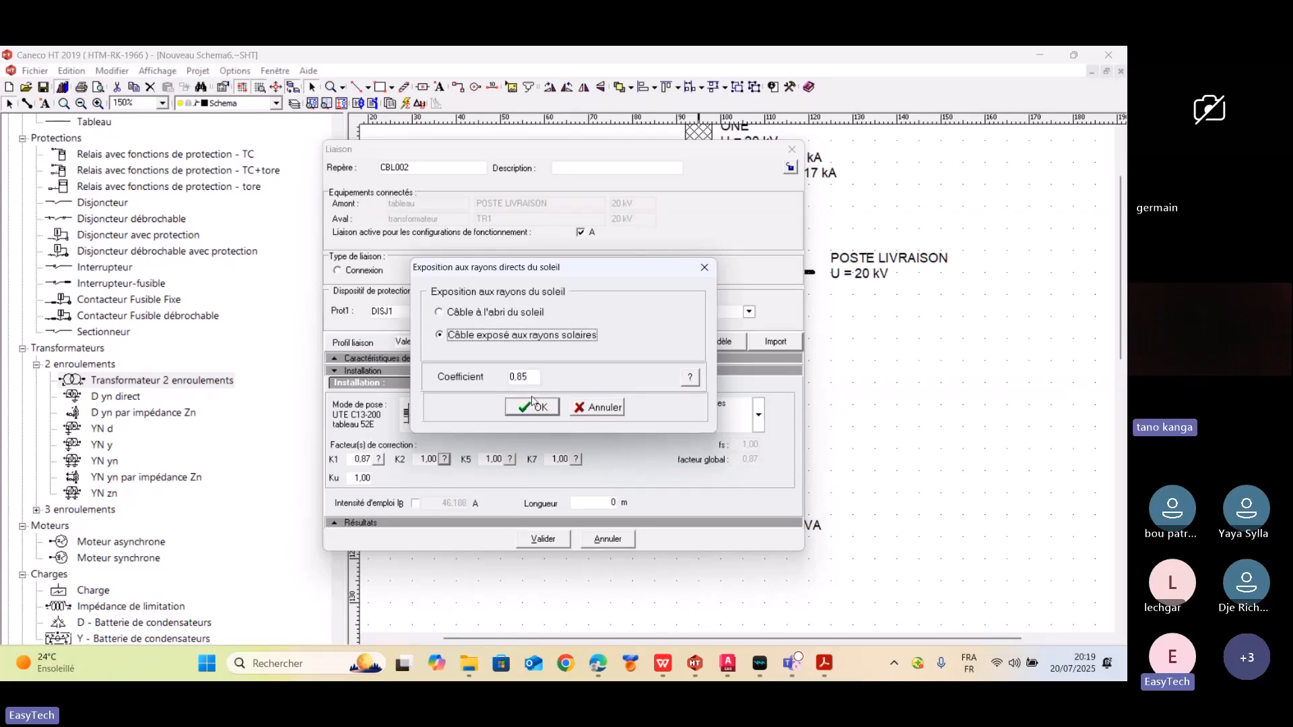
click(533, 407)
- Switch to the Teams meeting, check the participants and the meeting chat, and return to Caneco HT
mouse_move(788, 663)
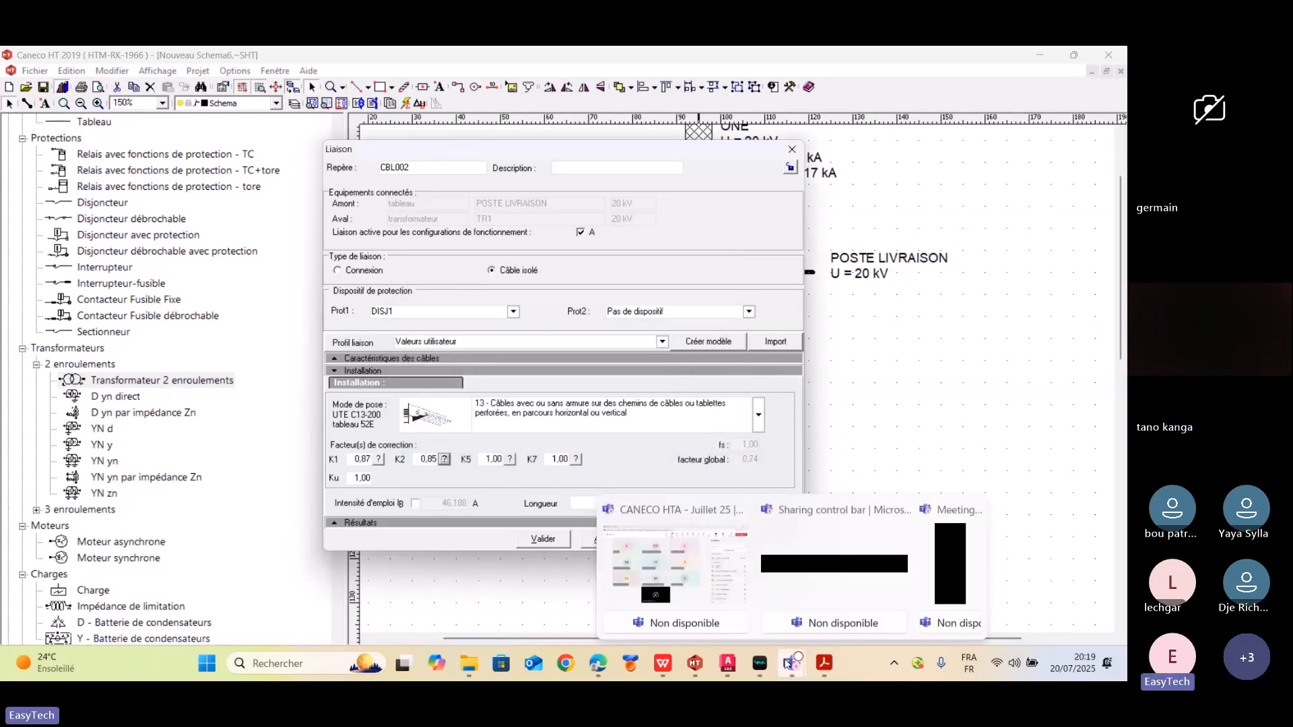
click(674, 559)
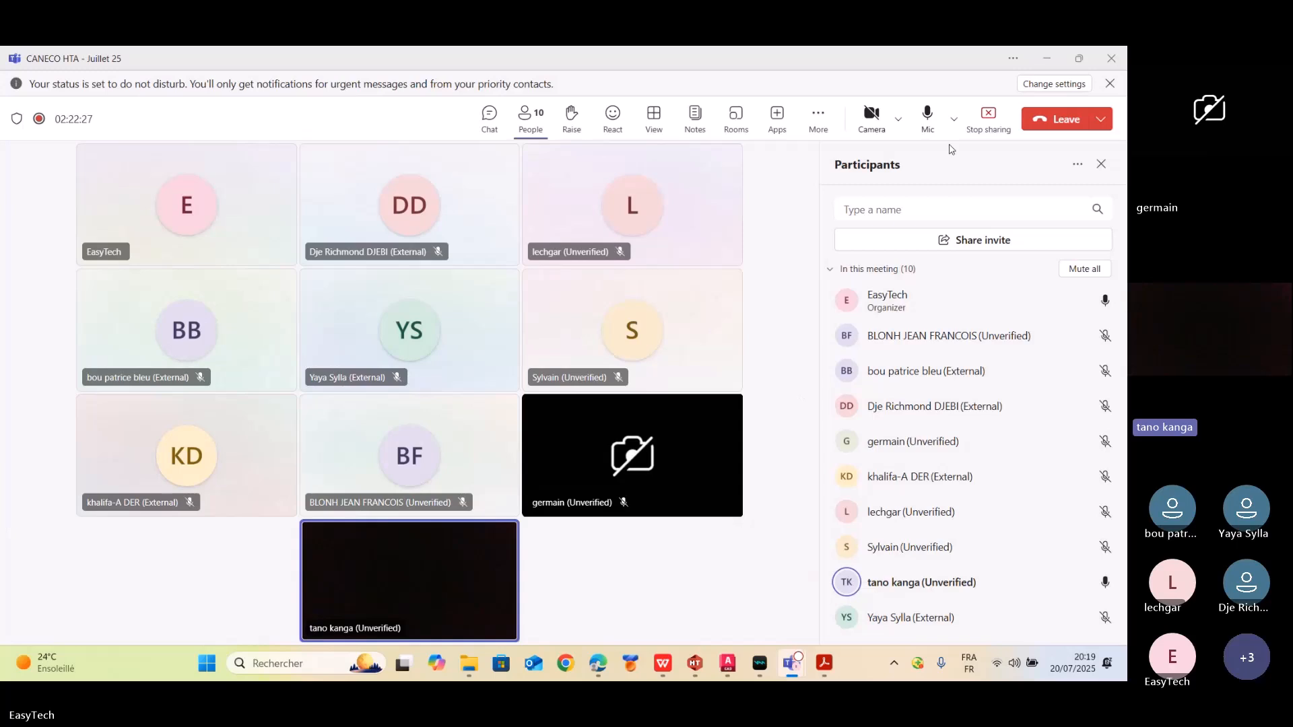
click(1045, 56)
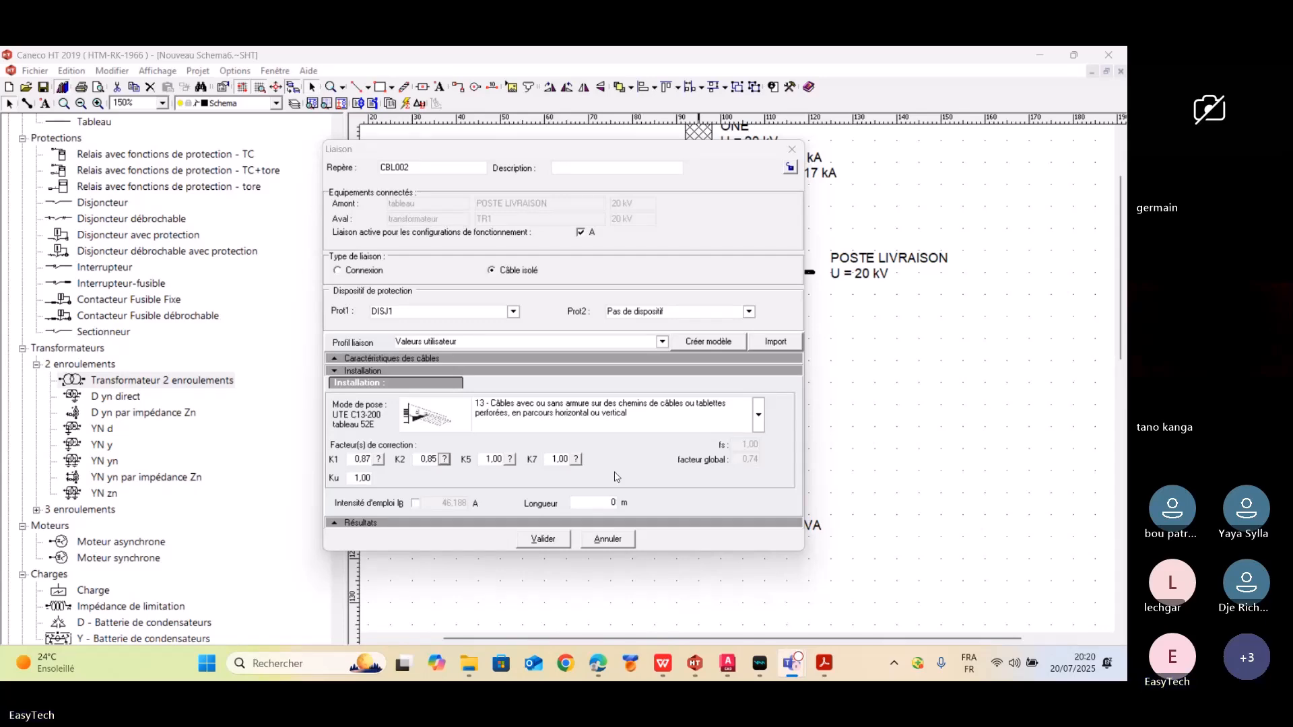
key(alt+Tab)
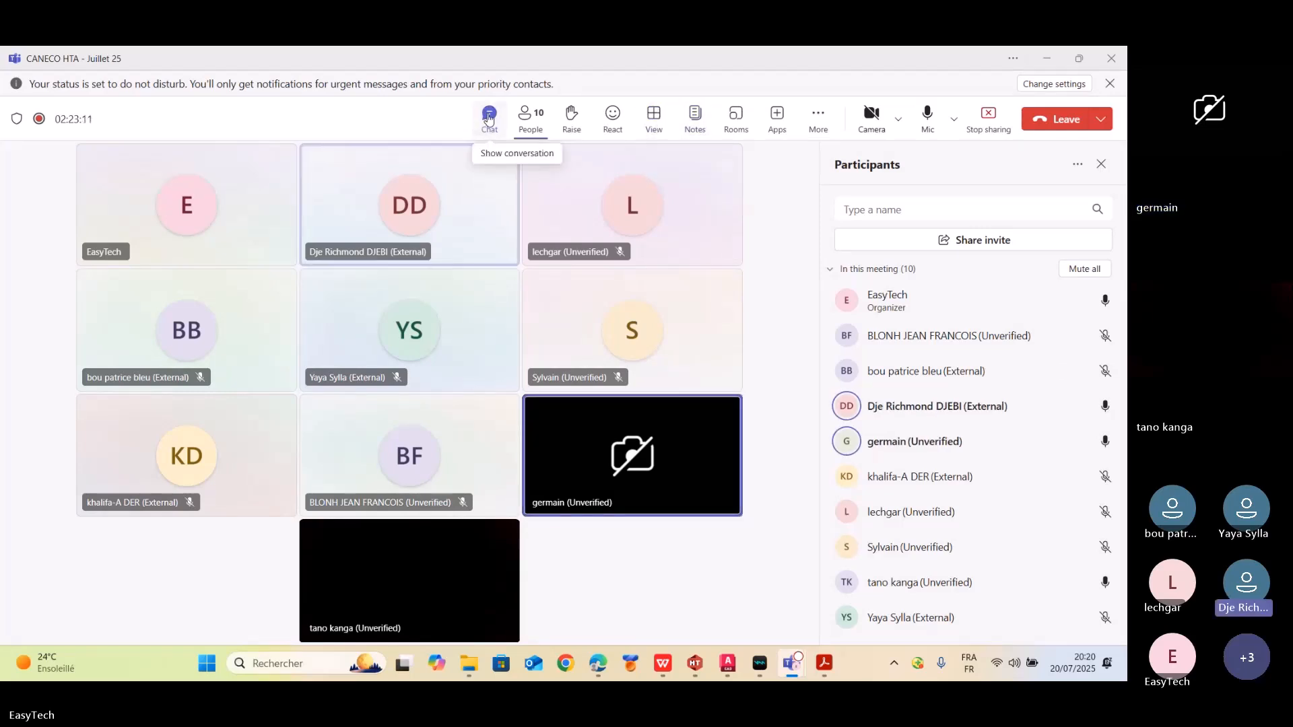
click(489, 119)
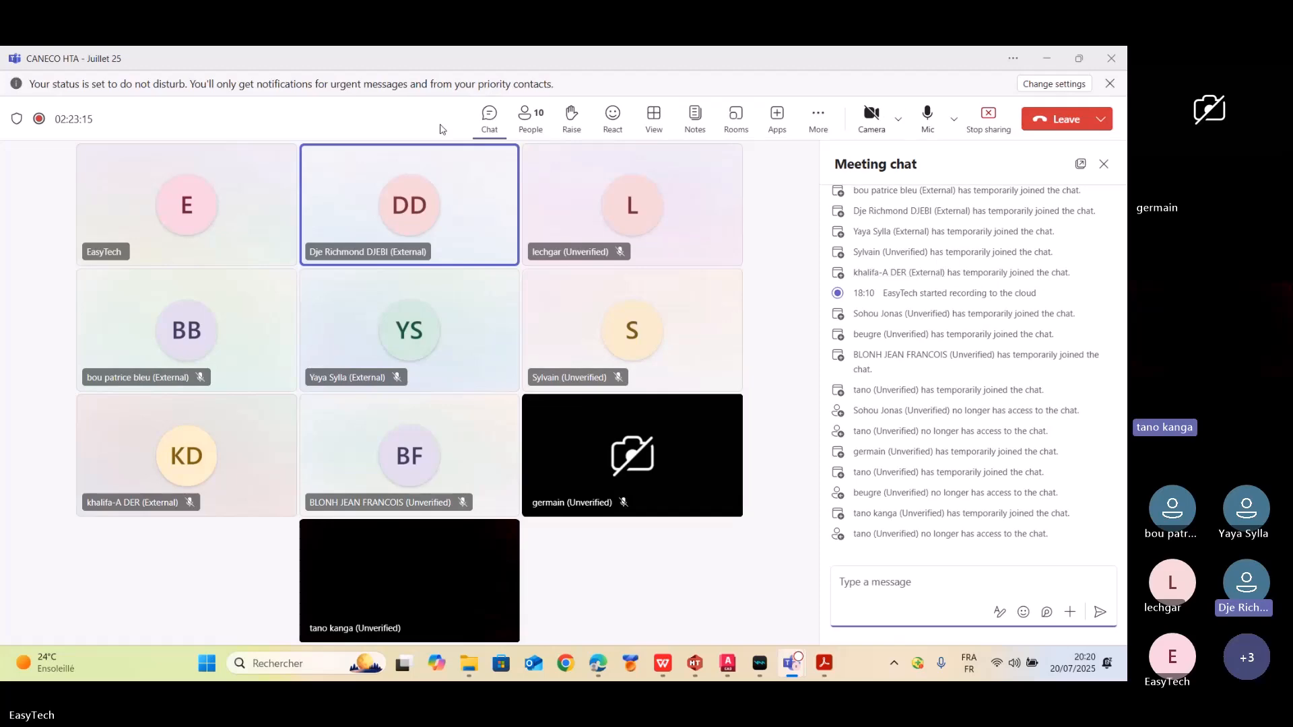
click(530, 116)
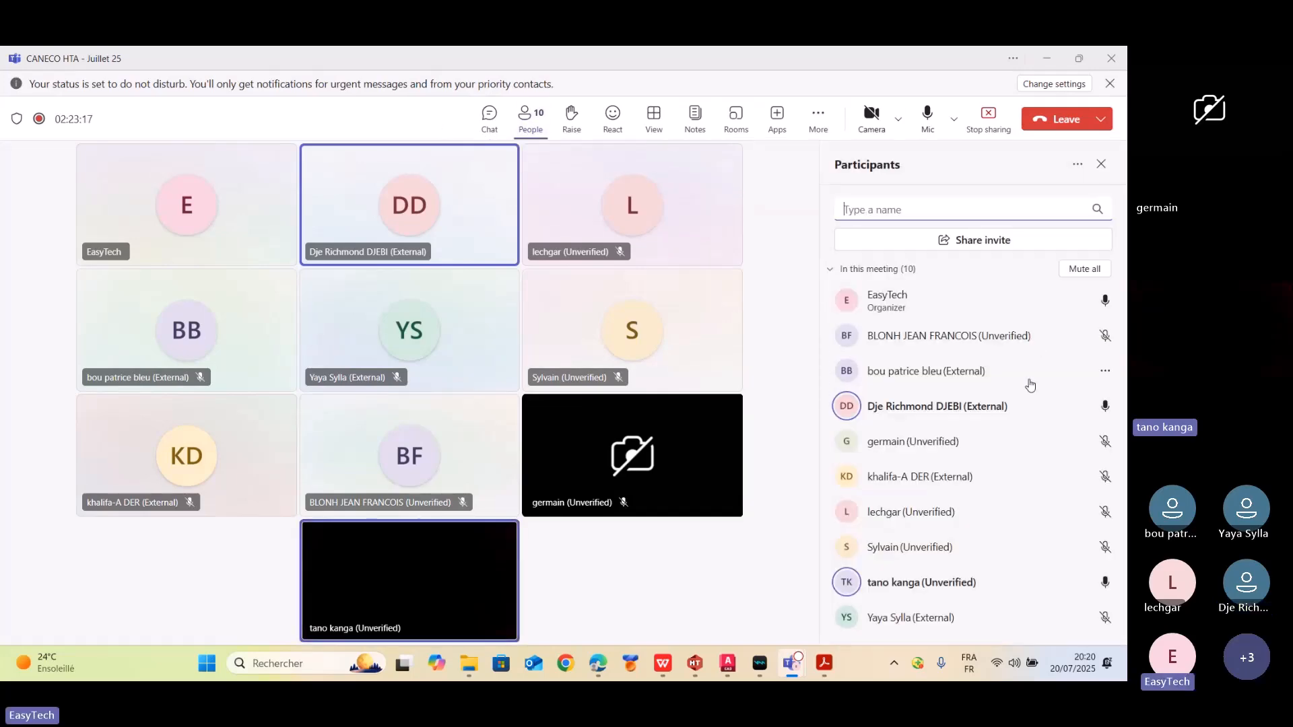
click(1078, 59)
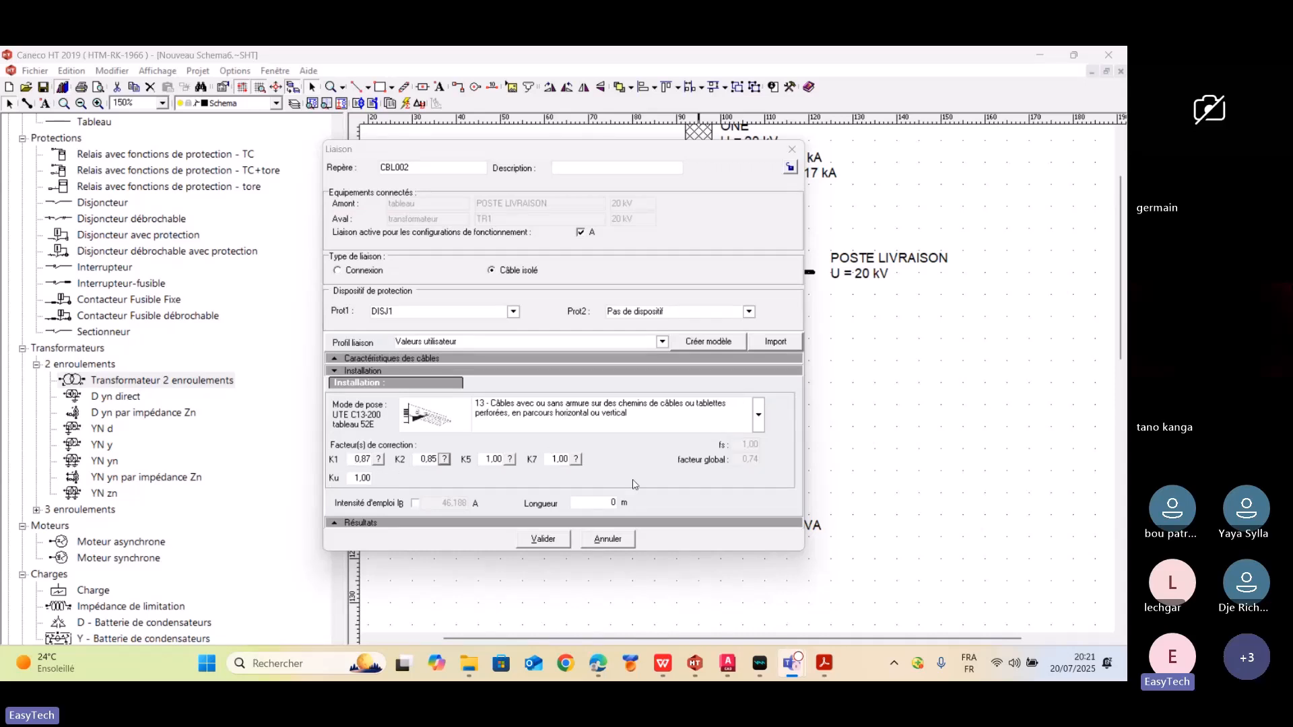
- Compare the Câbles jointifs and Câbles non jointifs options for coefficient K5, leaving Câbles jointifs selected with 0 additional cables
key(ctrl)
key(ctrl)
key(ctrl)
click(511, 460)
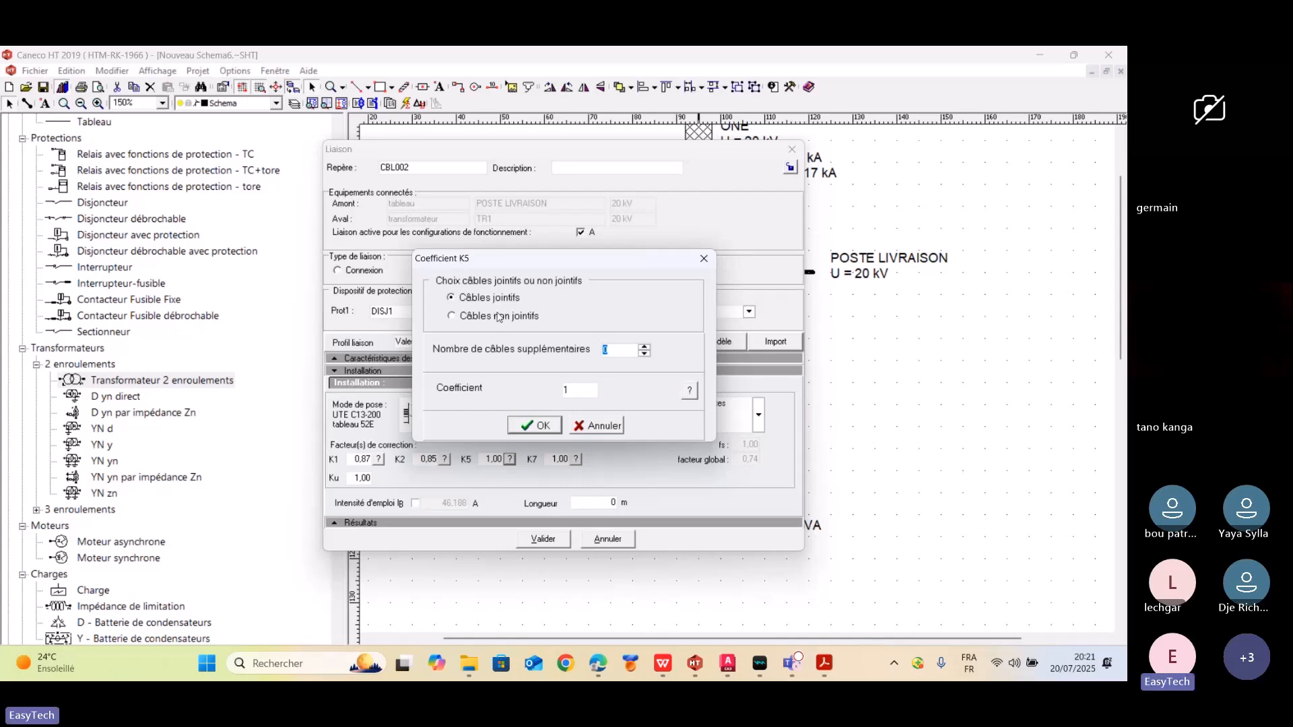
click(499, 316)
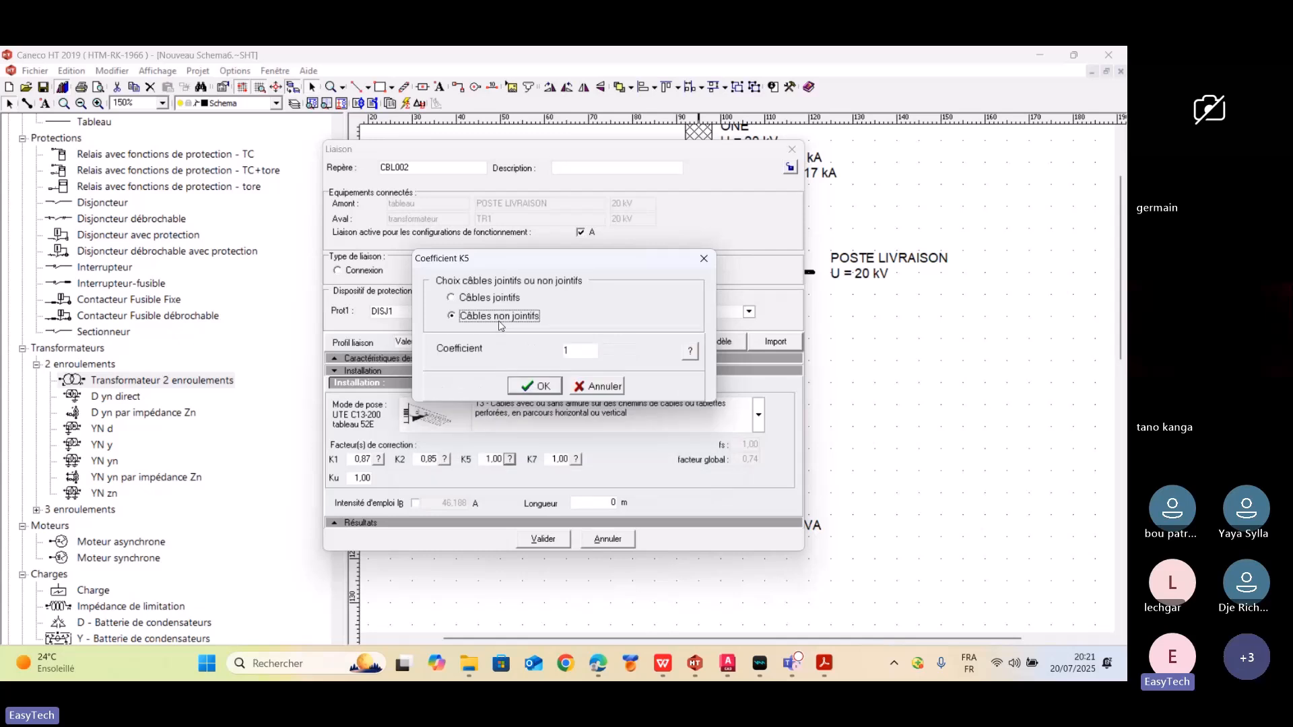
click(489, 298)
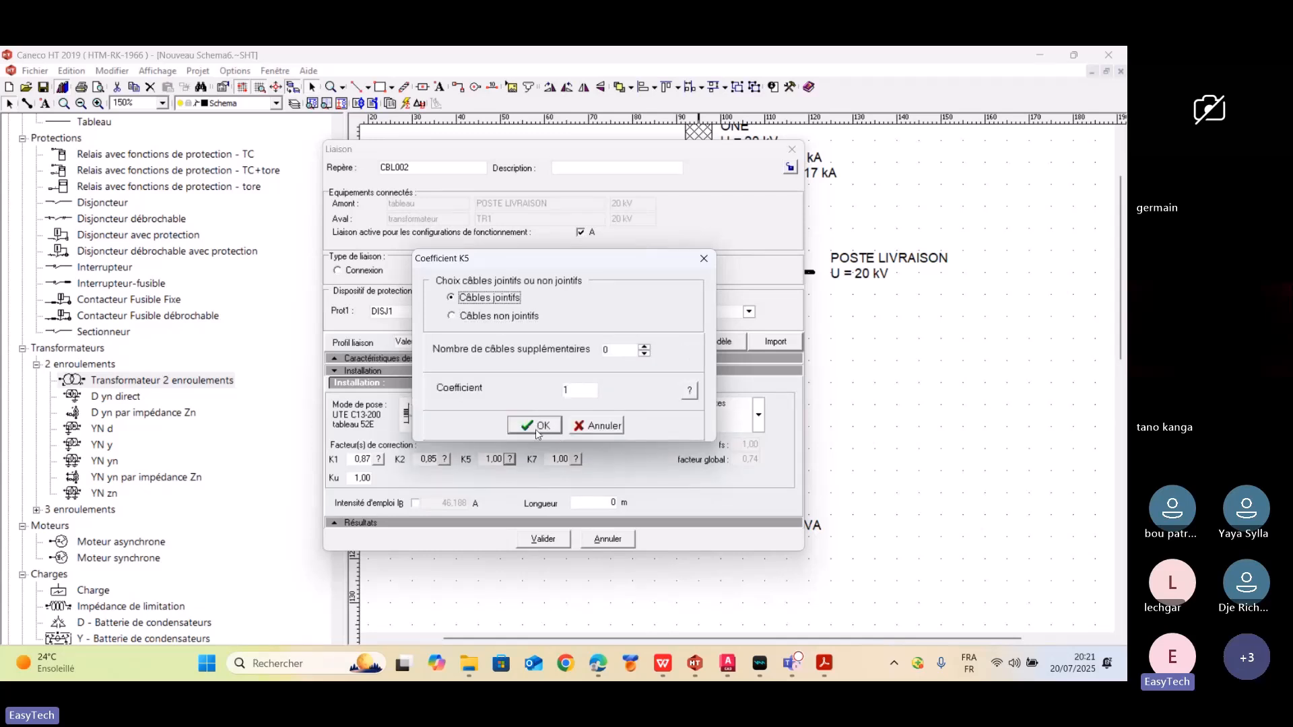
click(535, 428)
- Consult reference table 52K5 for touching and non-touching cables, and accept the K5 coefficient of 1
click(691, 392)
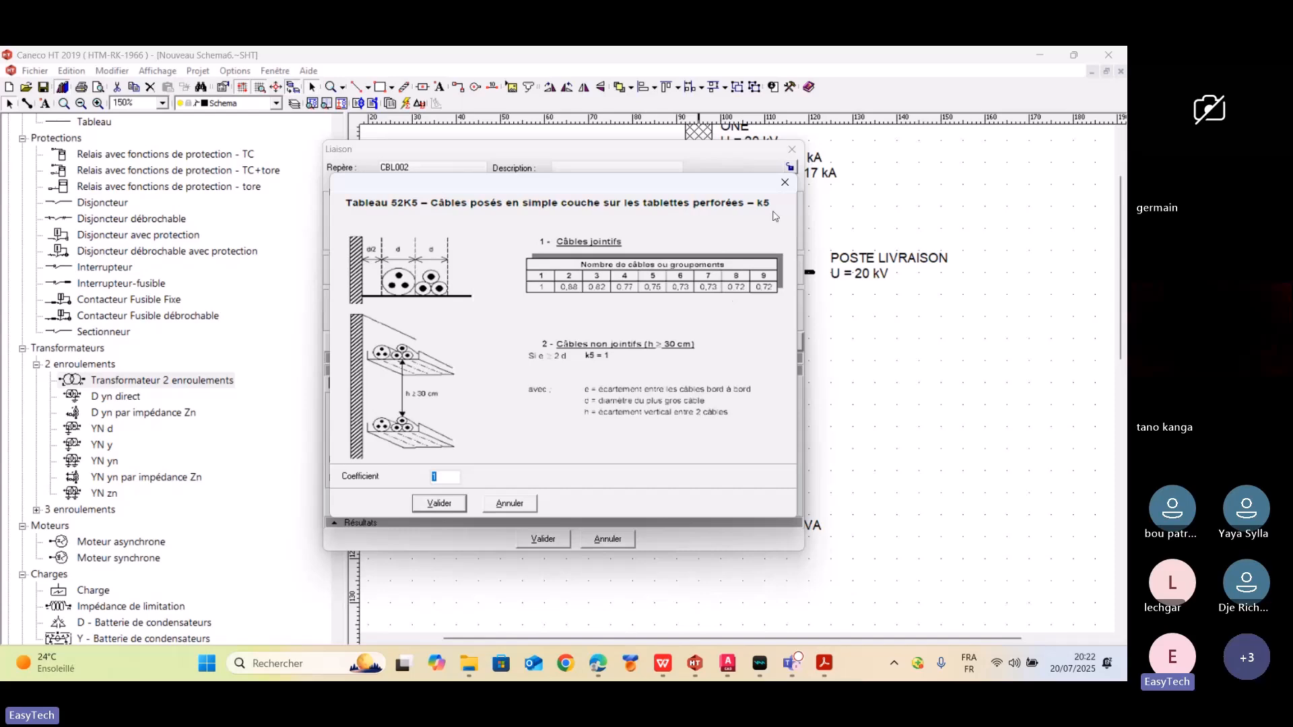
click(786, 183)
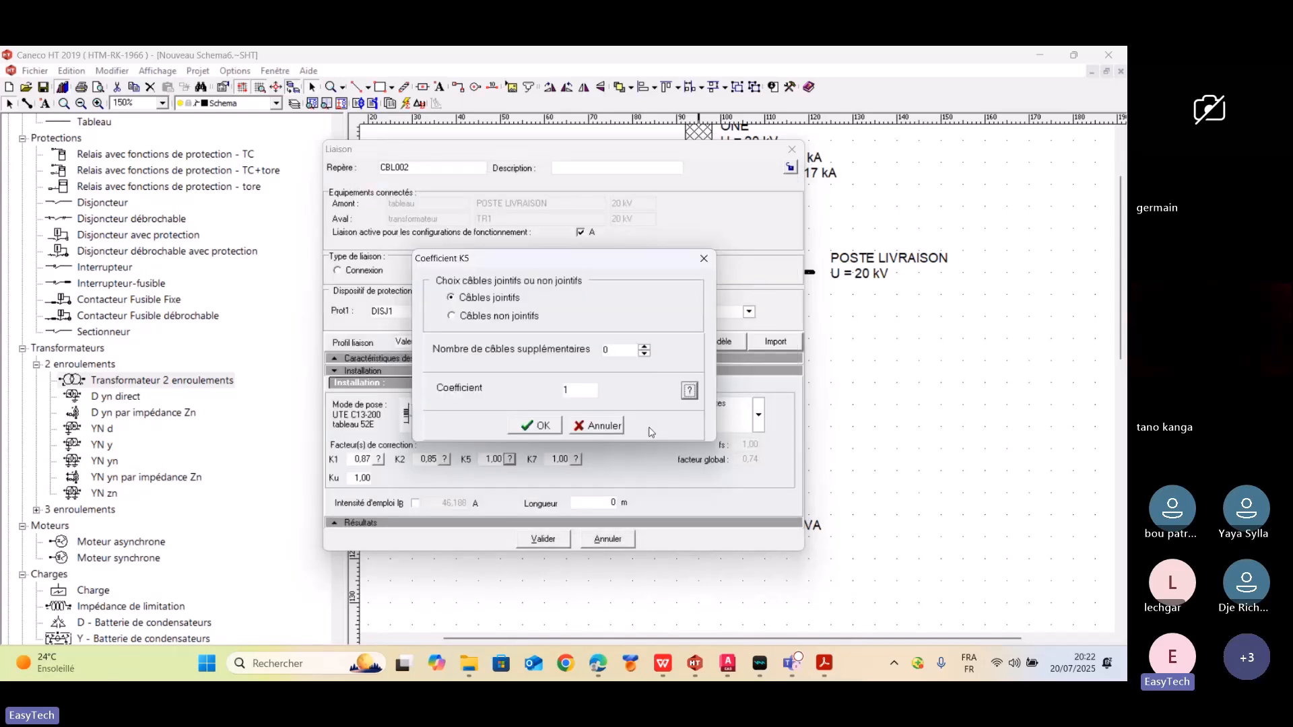
click(691, 391)
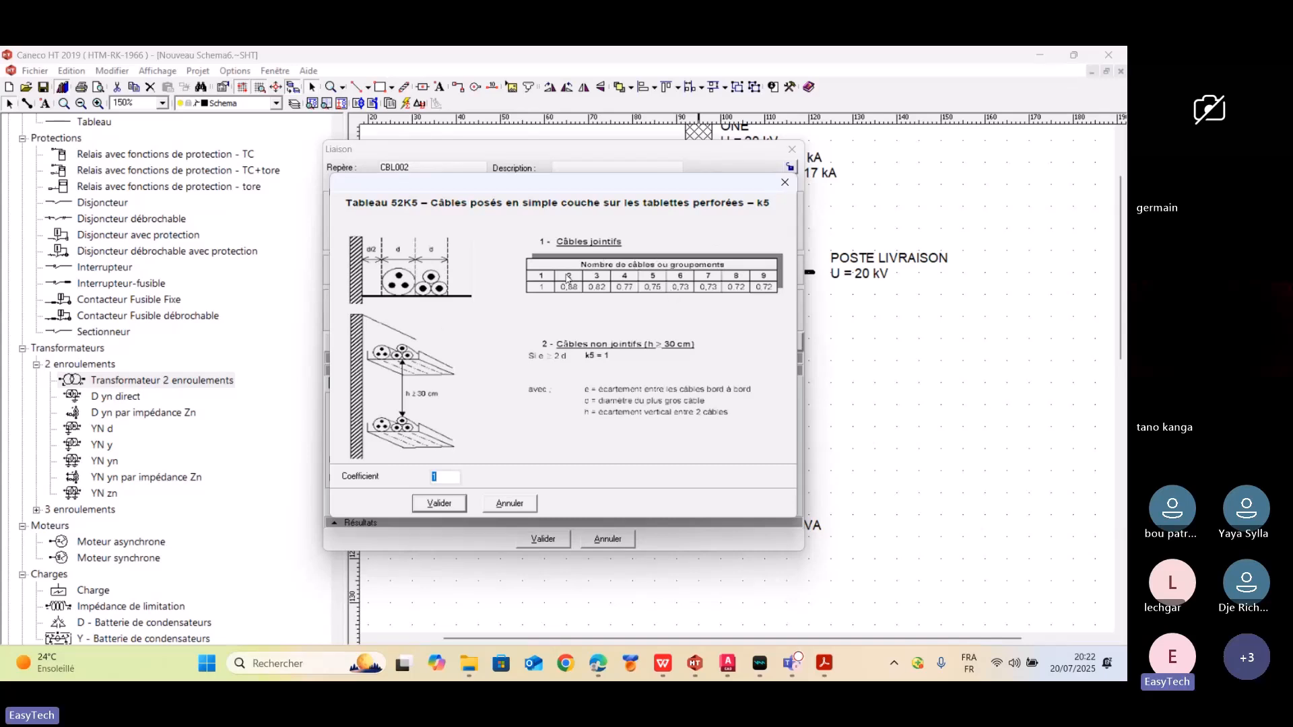
click(784, 183)
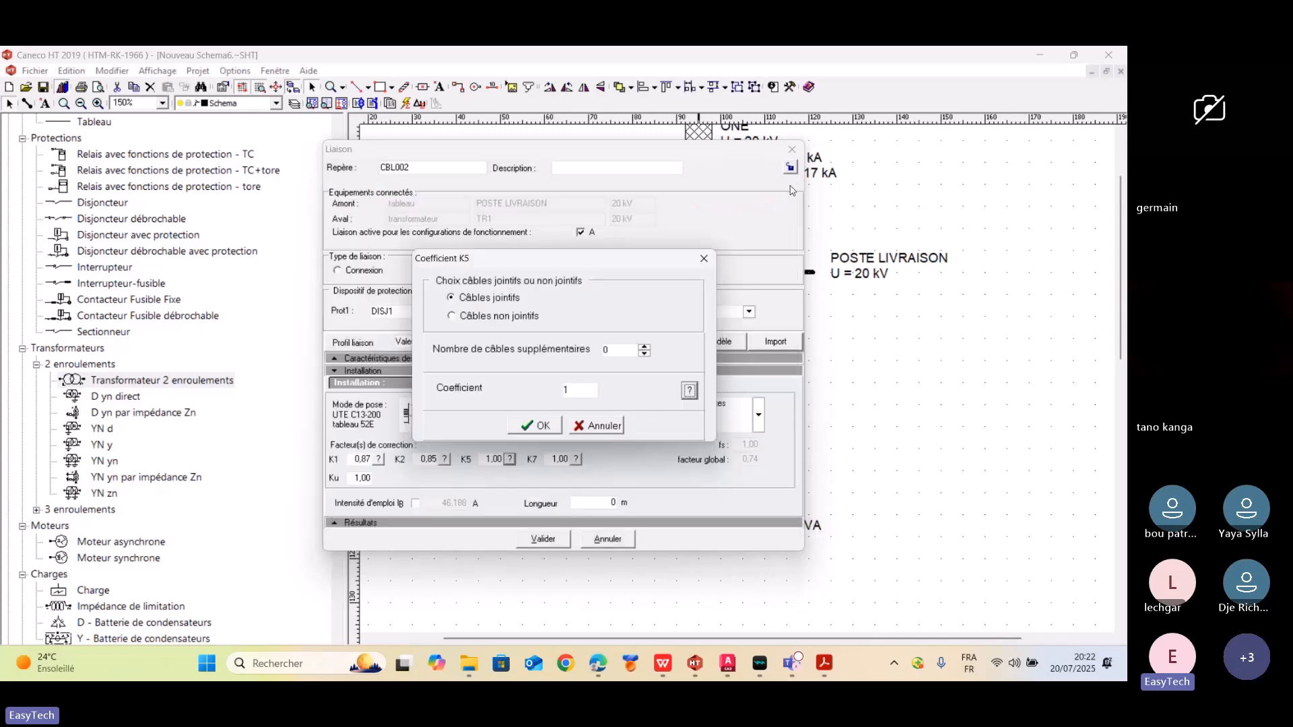
click(549, 425)
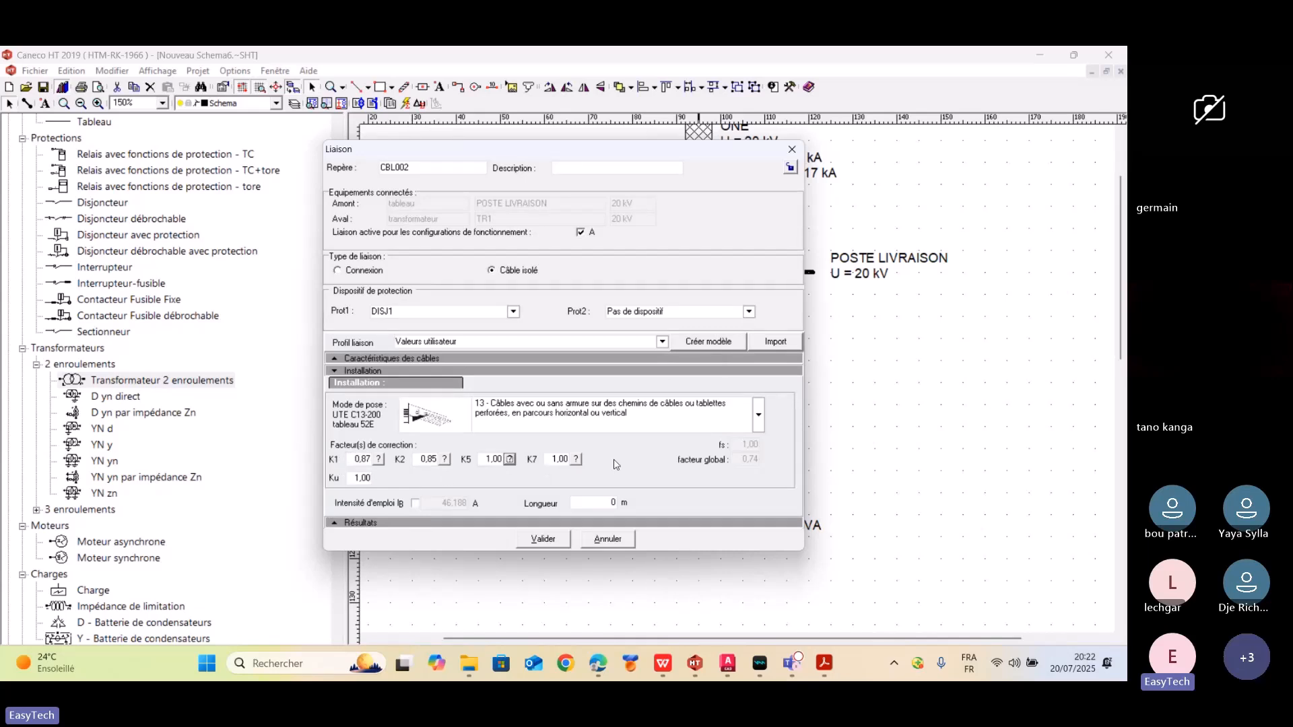
- Change the installation mode to 61, cables in buried conduits or ducts, and set the K12 ambient temperature to 45
click(758, 415)
scroll(664, 491, down, 3)
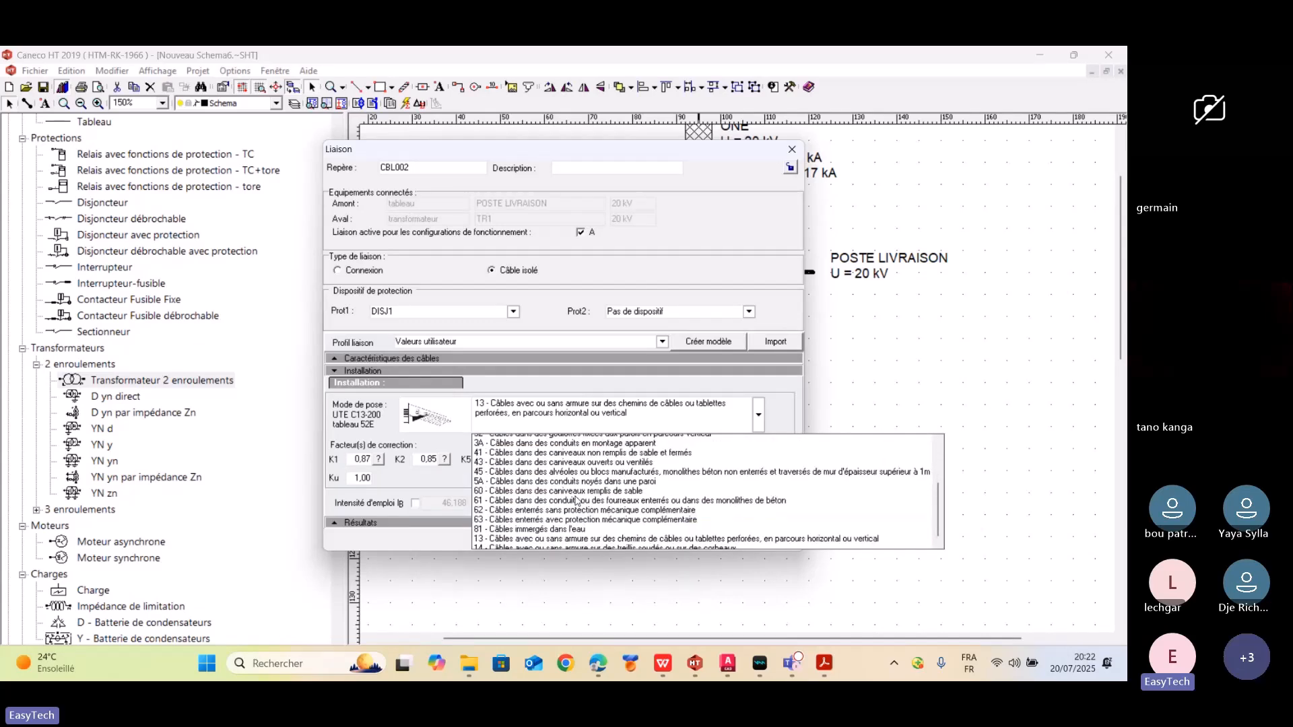
click(551, 516)
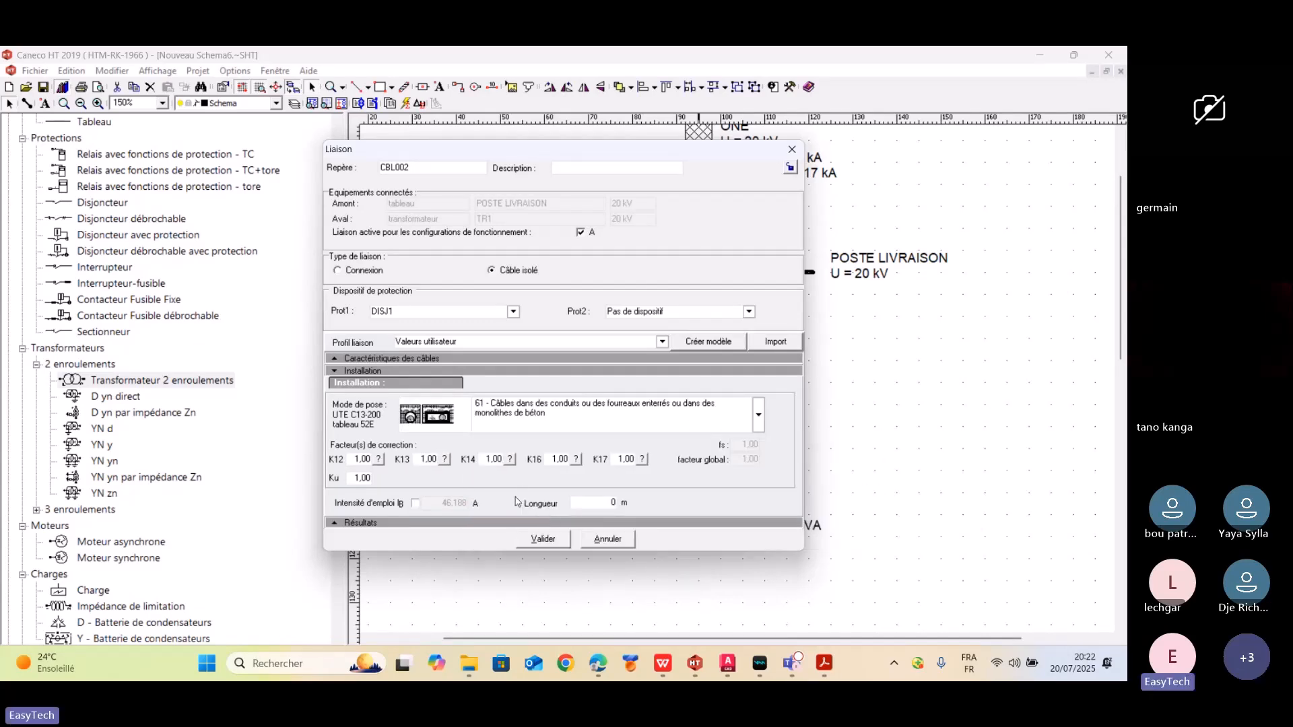
click(380, 460)
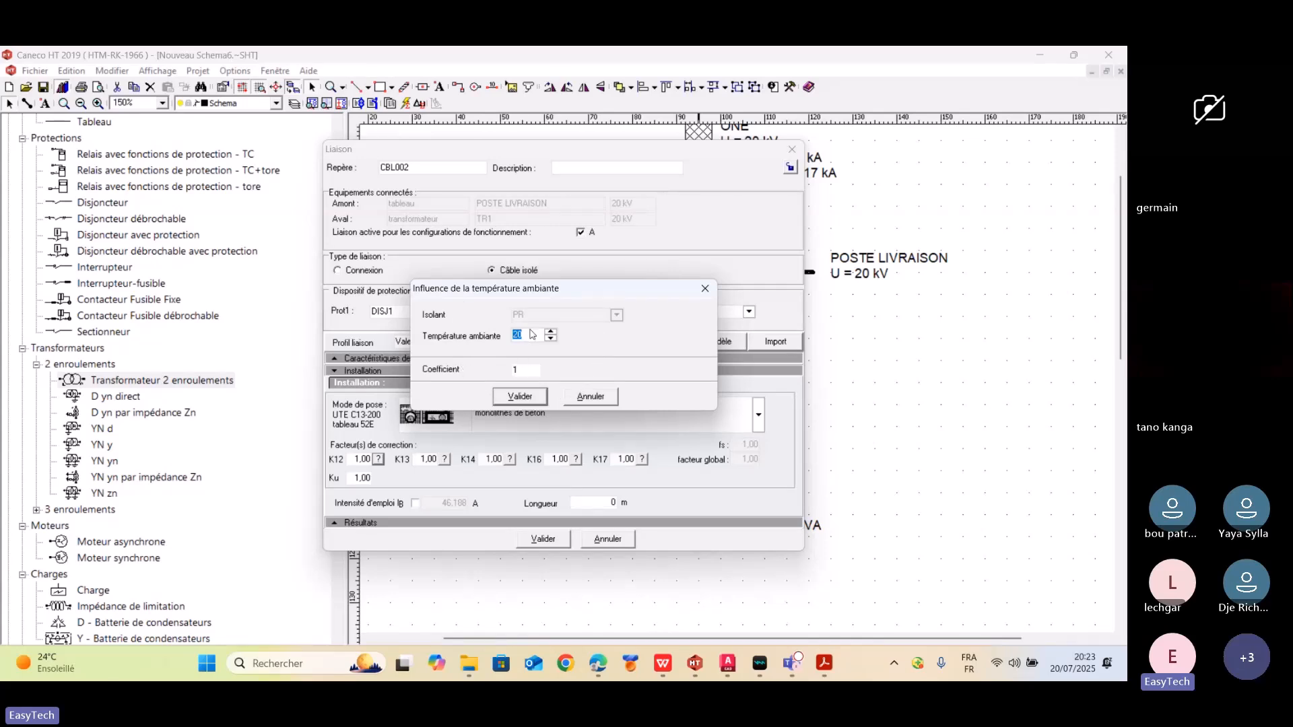
text(45)
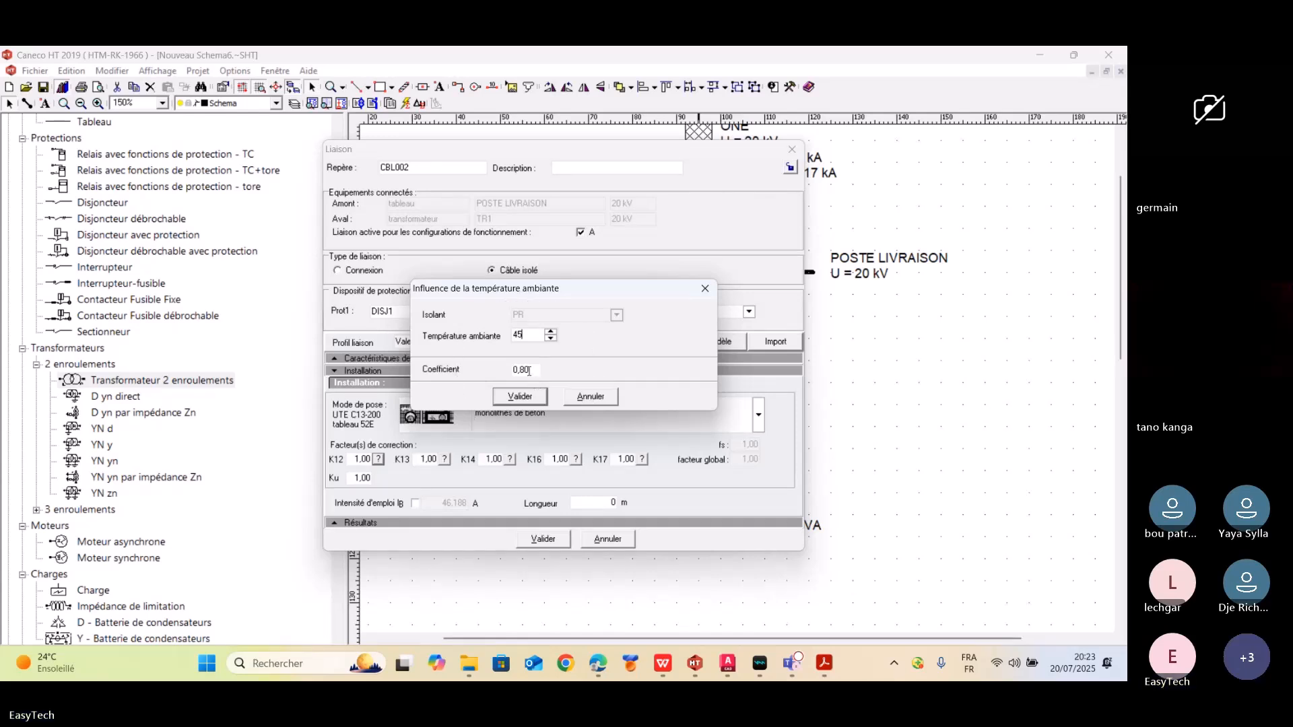
click(529, 400)
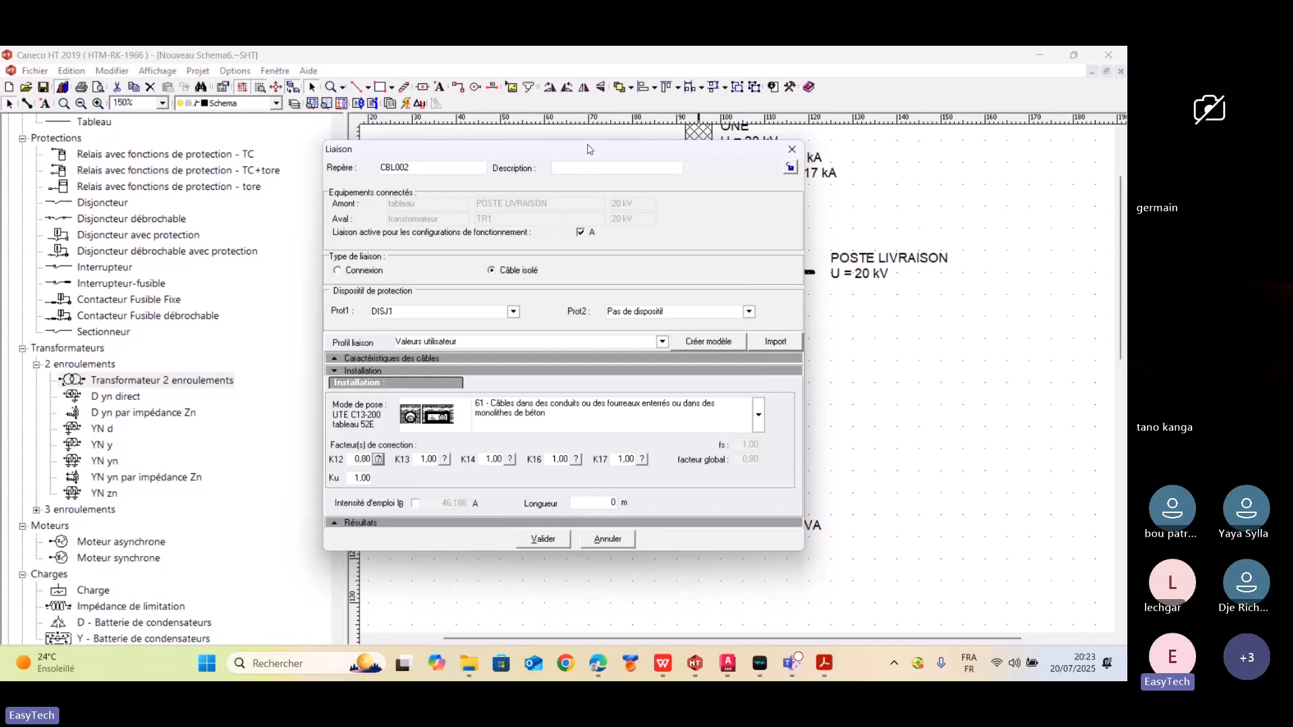
- Set the length of cable link CBL002 to 20 m in its installation conditions
drag(590, 148, 426, 143)
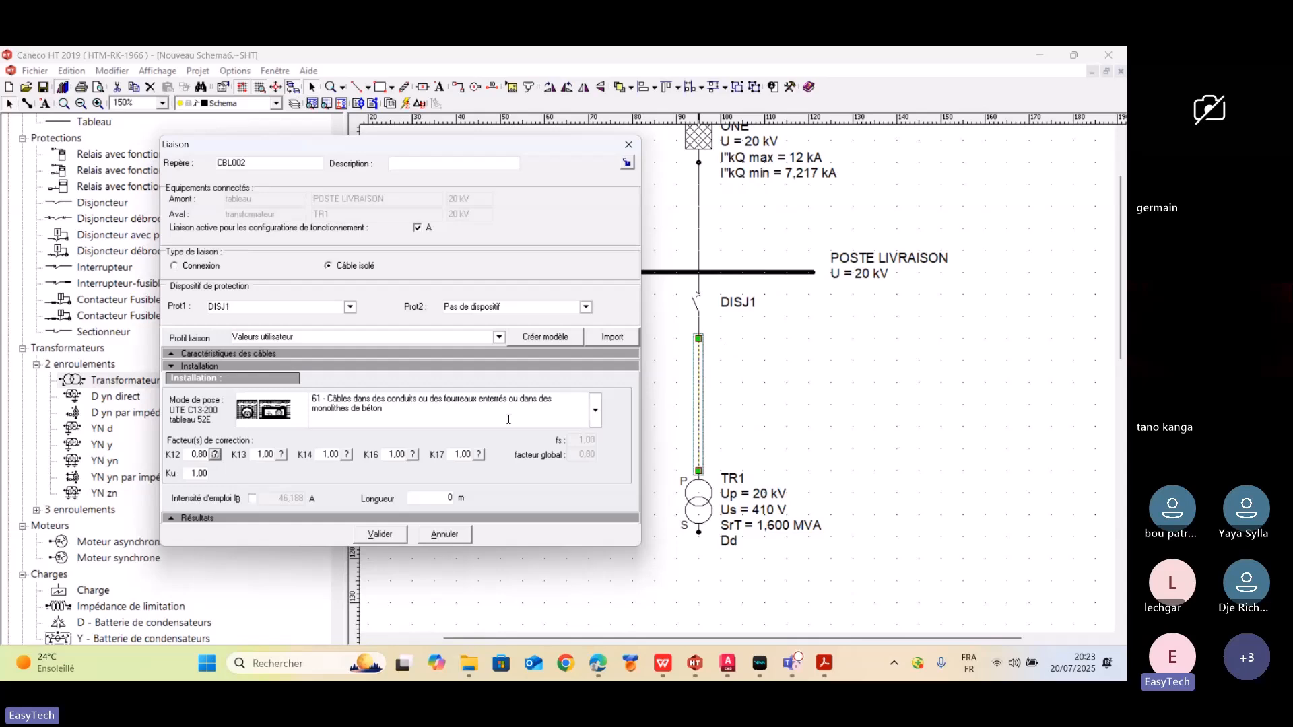
click(443, 498)
text(20)
click(249, 366)
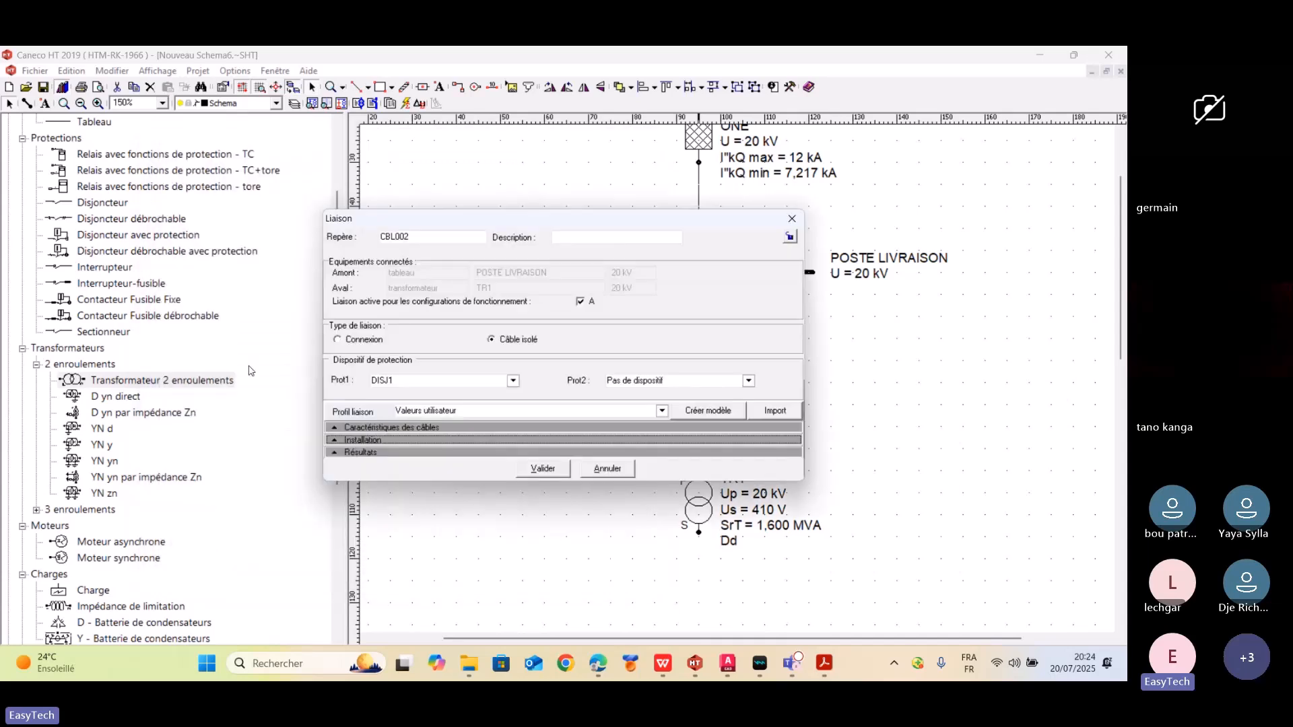
- Force the nominal section of cable CBL002 to 25 mm² in its results and validate the link
click(382, 452)
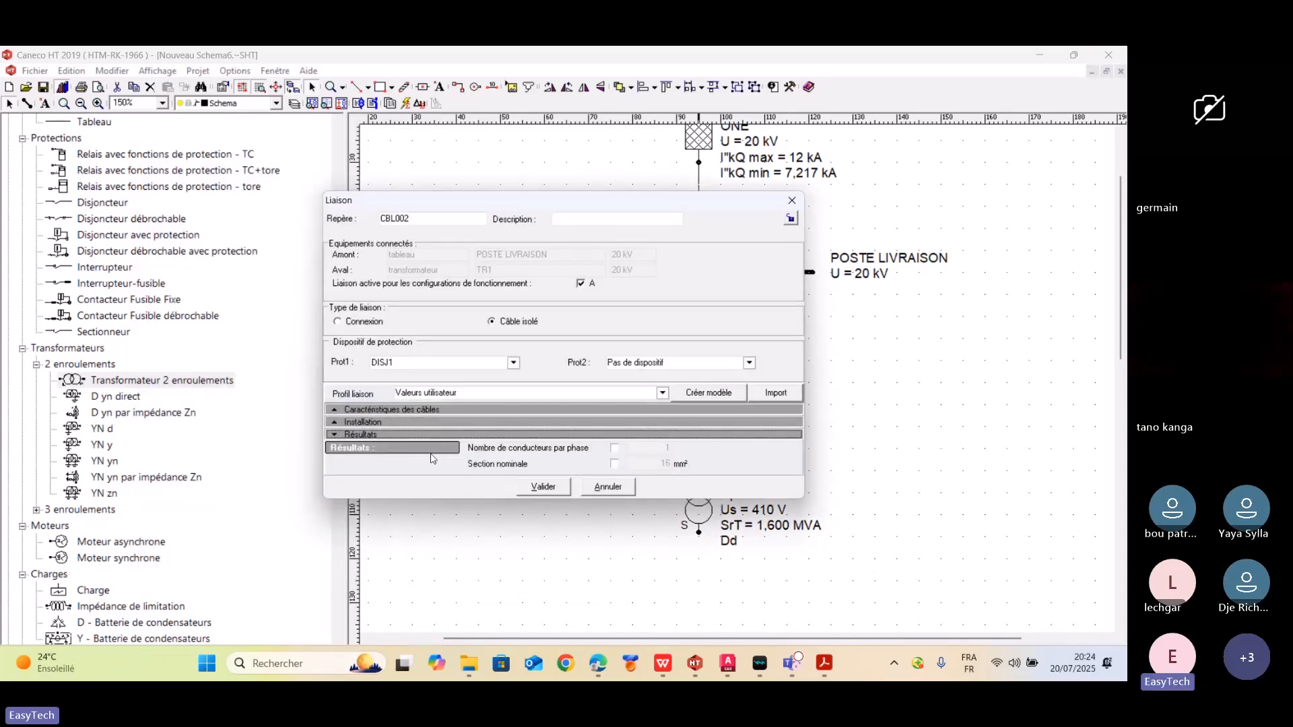
click(664, 471)
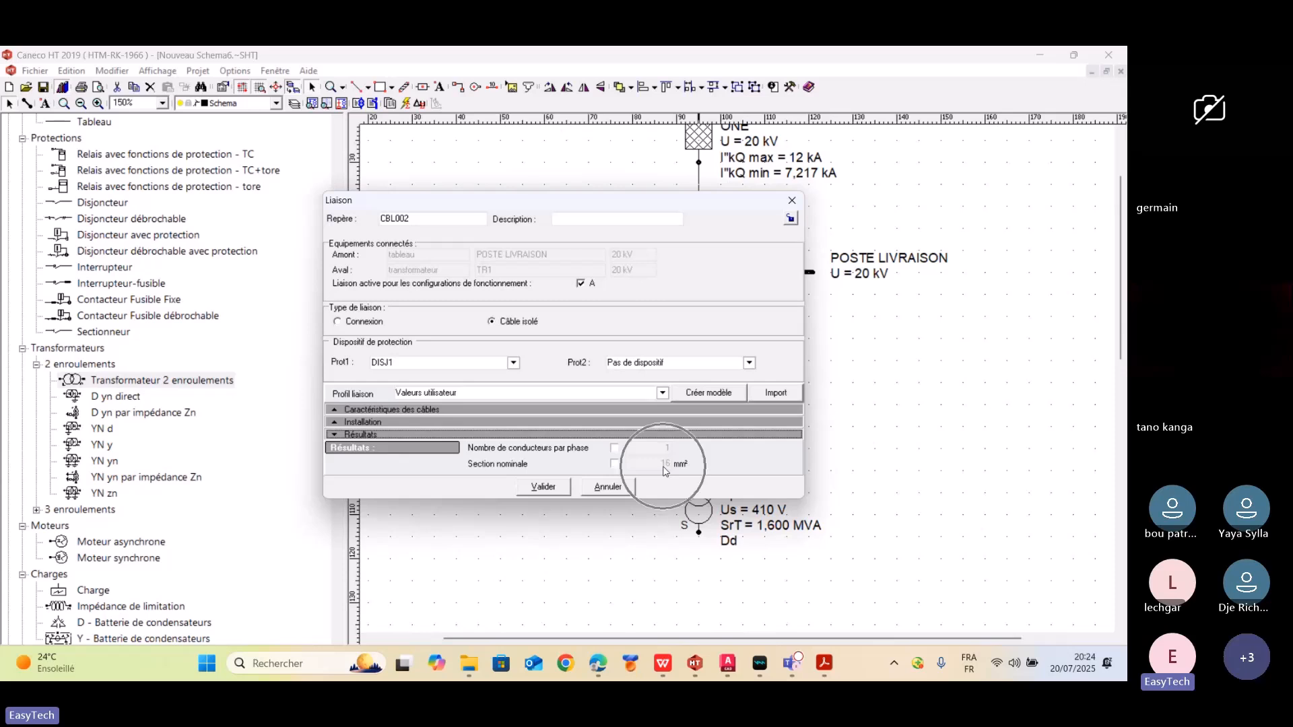
click(664, 471)
click(655, 471)
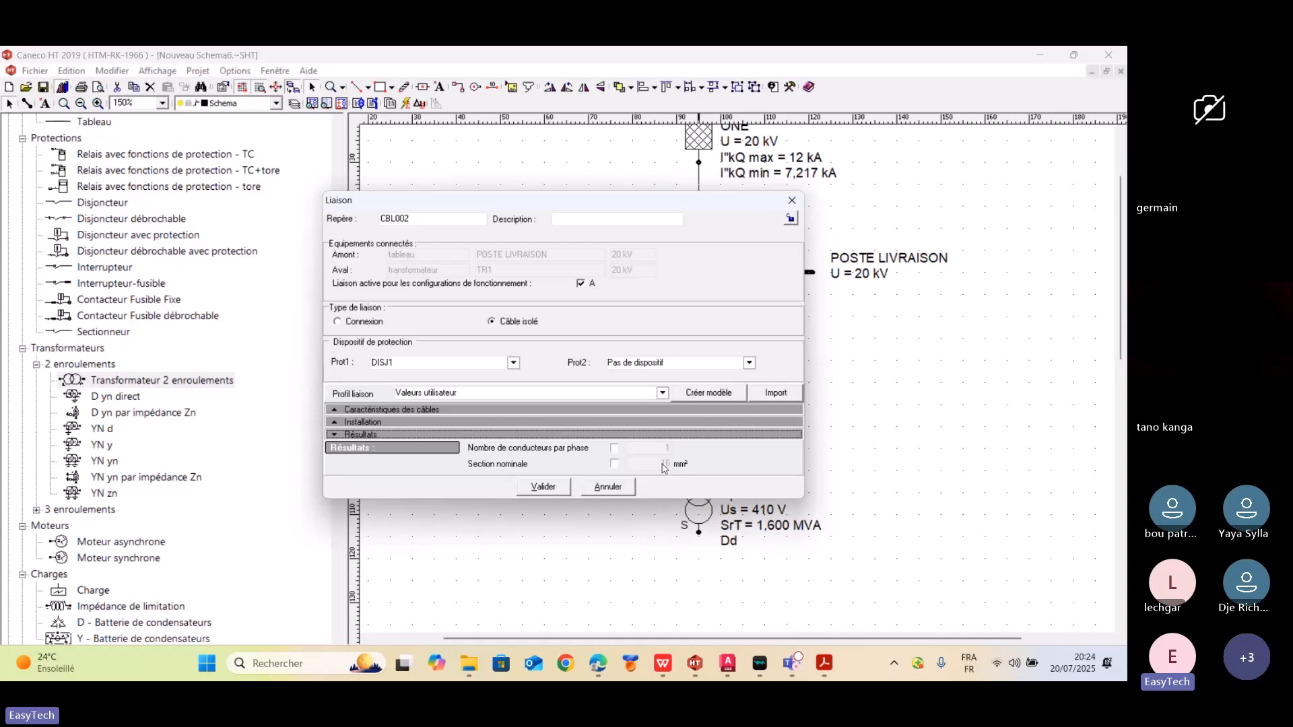
click(615, 465)
click(660, 465)
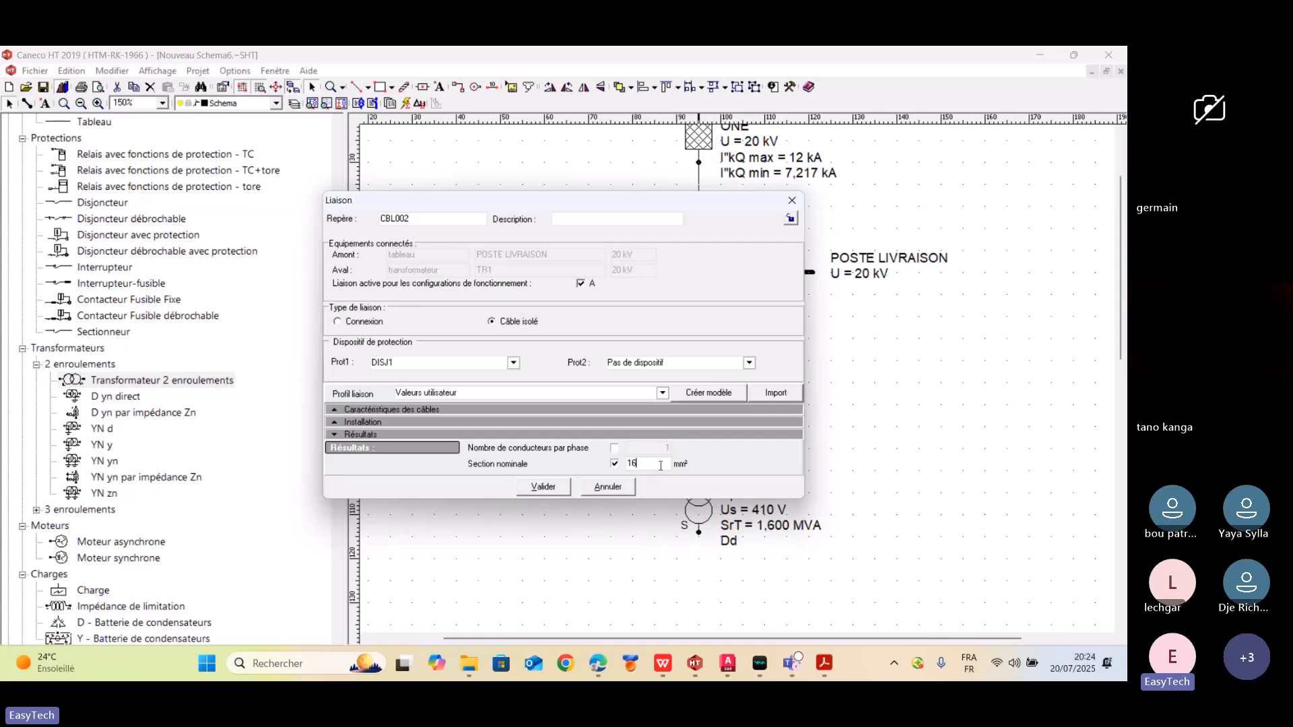
double_click(632, 464)
text(25)
click(550, 487)
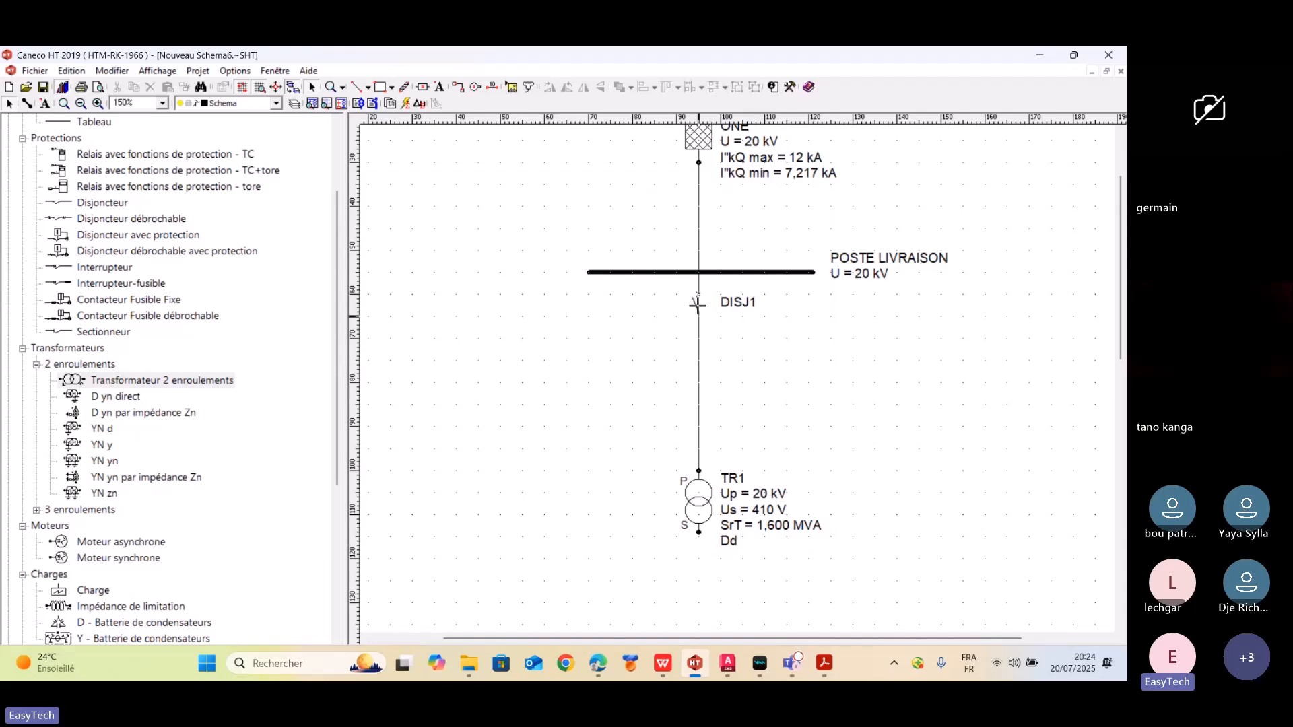
- Place an Etiquette liaison label on link CBL002 between circuit breaker DISJ1 and transformer TR1
scroll(603, 340, down, 3)
scroll(514, 195, up, 2)
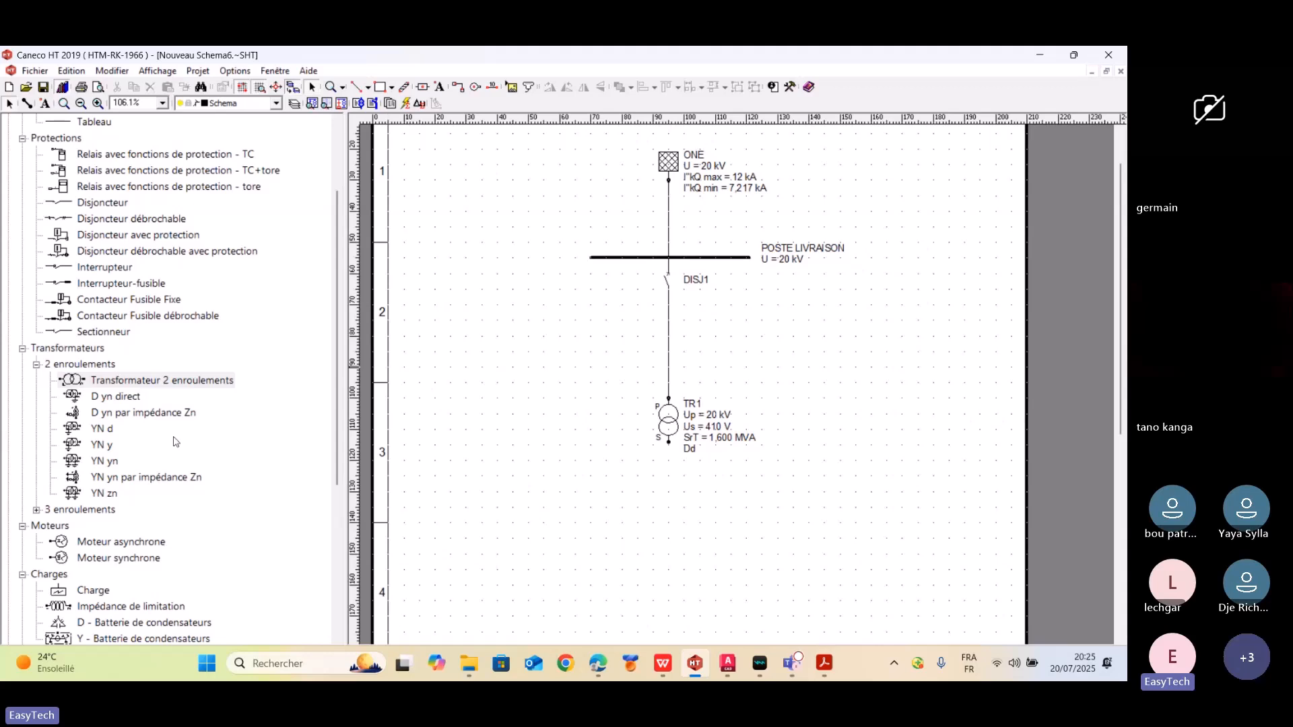
scroll(173, 441, down, 5)
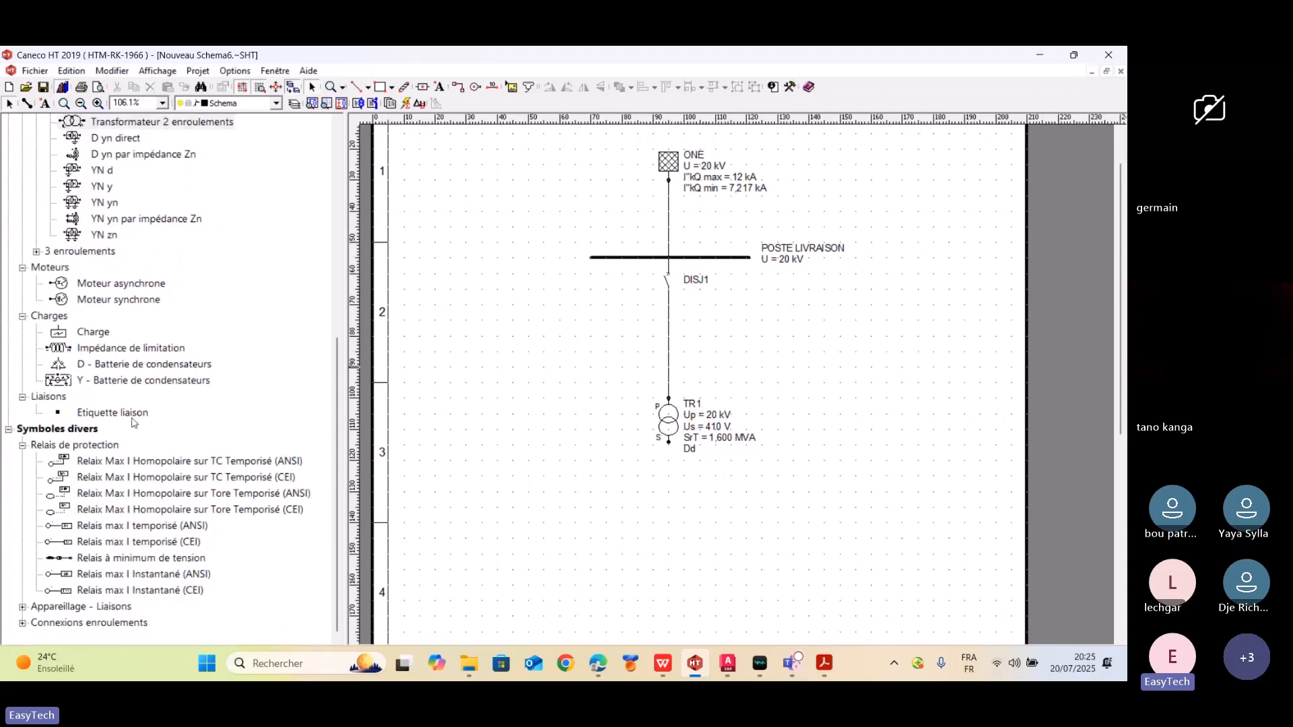
click(130, 415)
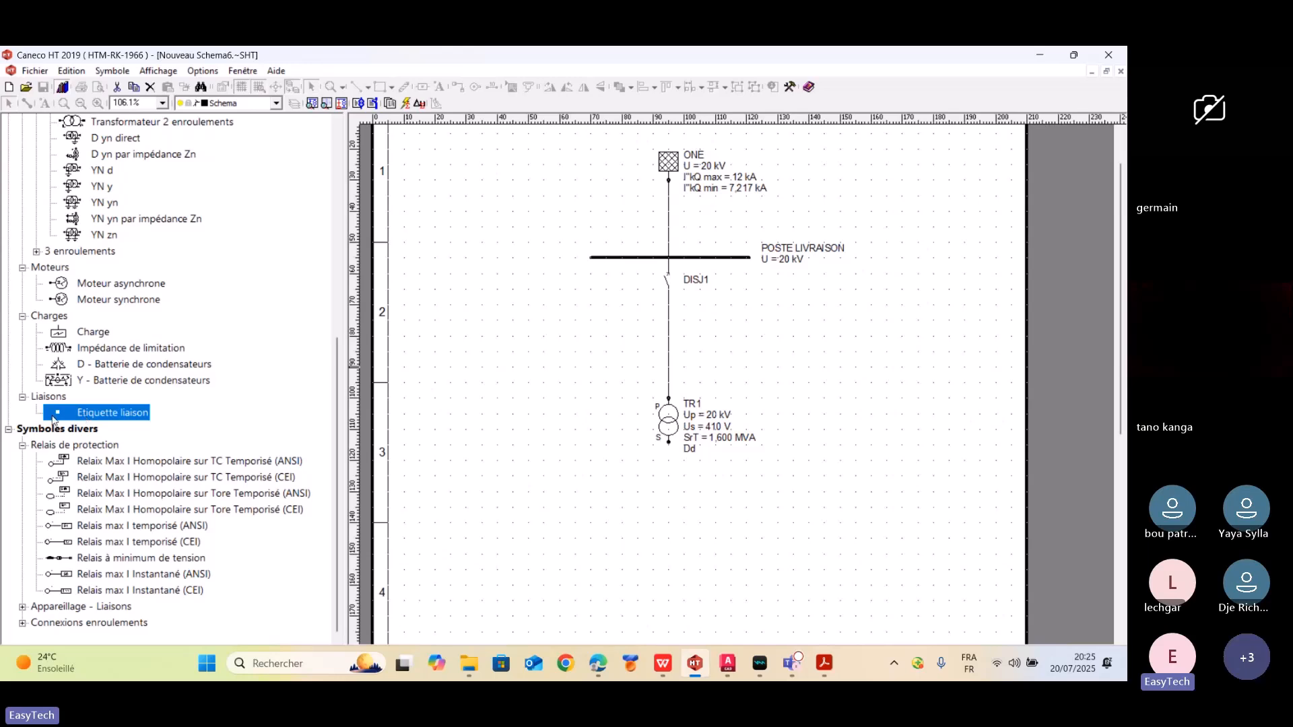
drag(53, 417, 671, 347)
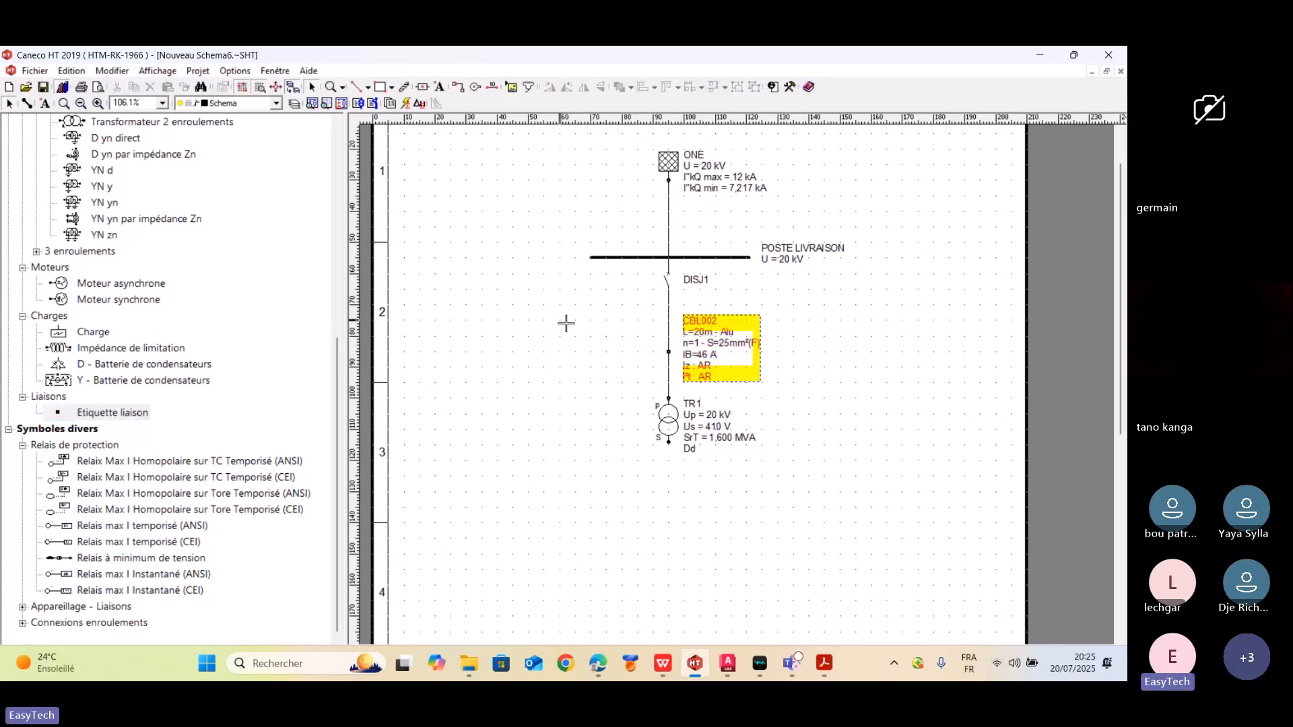
scroll(721, 388, up, 5)
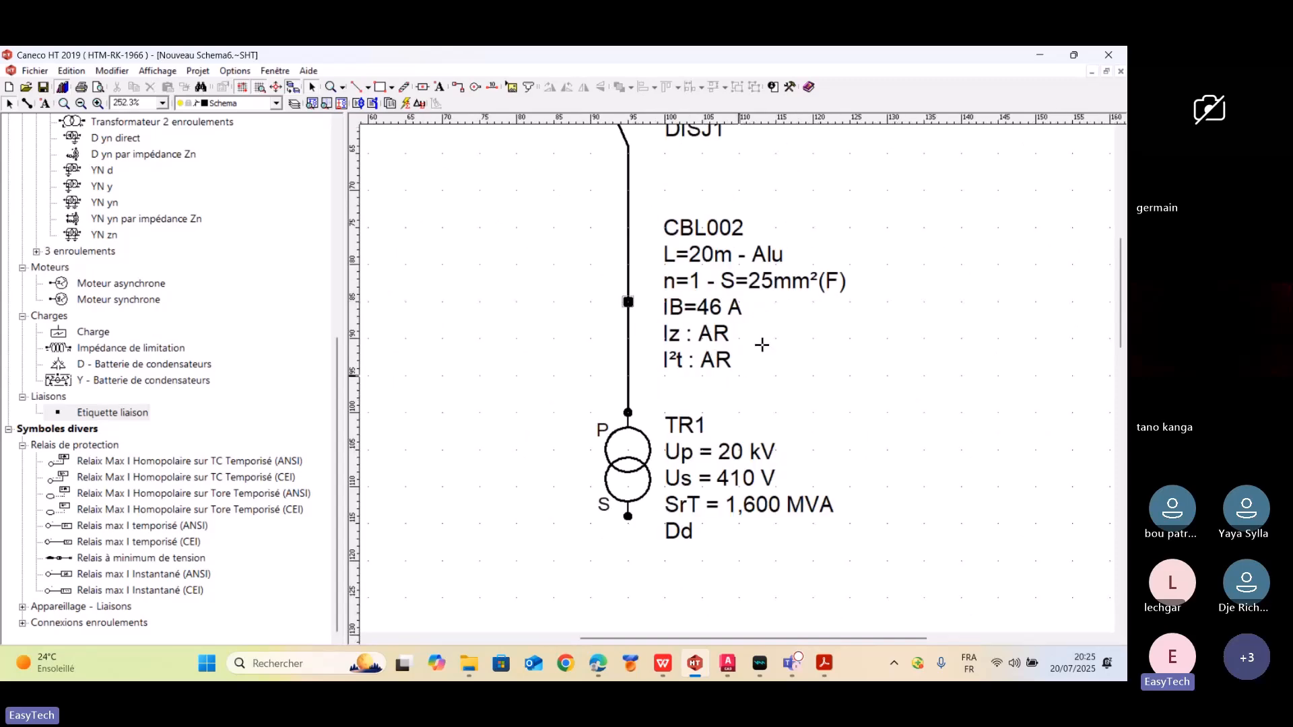
- Run the schematic continuity verification (Vérification continuité schéma) on the whole diagram and acknowledge its result
scroll(762, 345, down, 5)
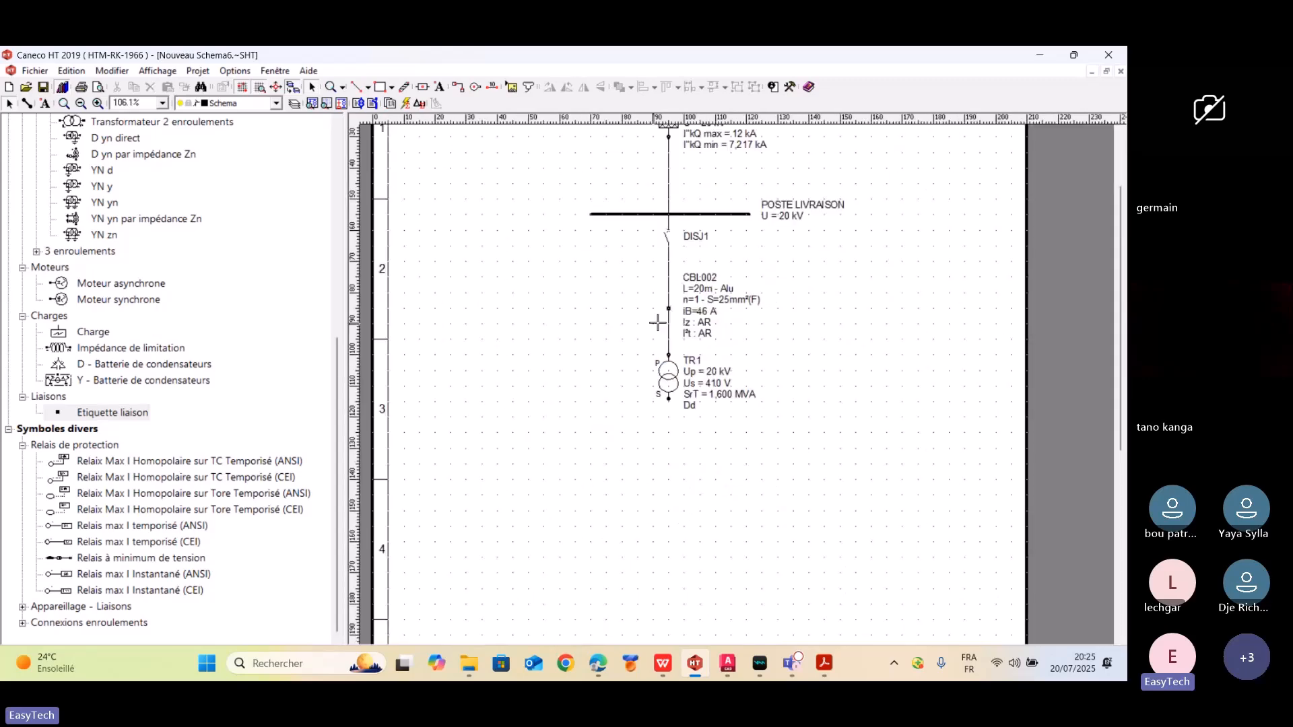
scroll(658, 322, down, 2)
scroll(556, 263, up, 3)
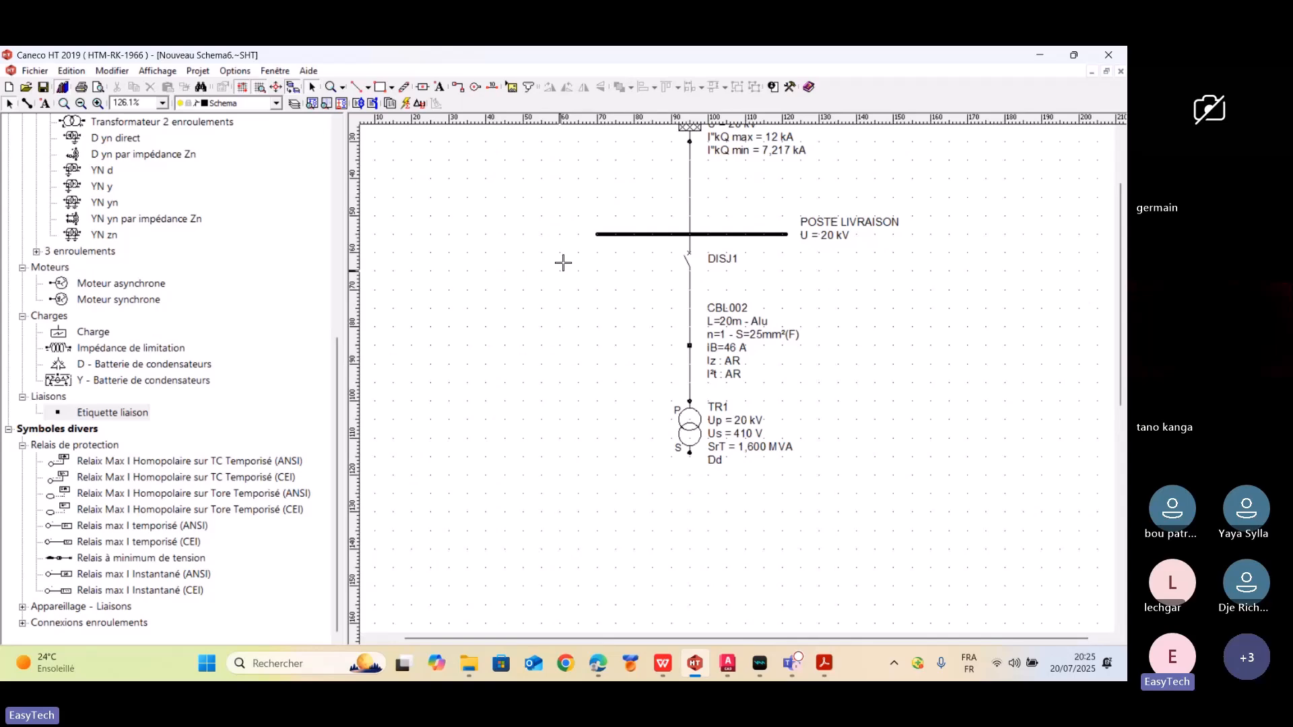
scroll(577, 332, down, 3)
scroll(494, 202, up, 3)
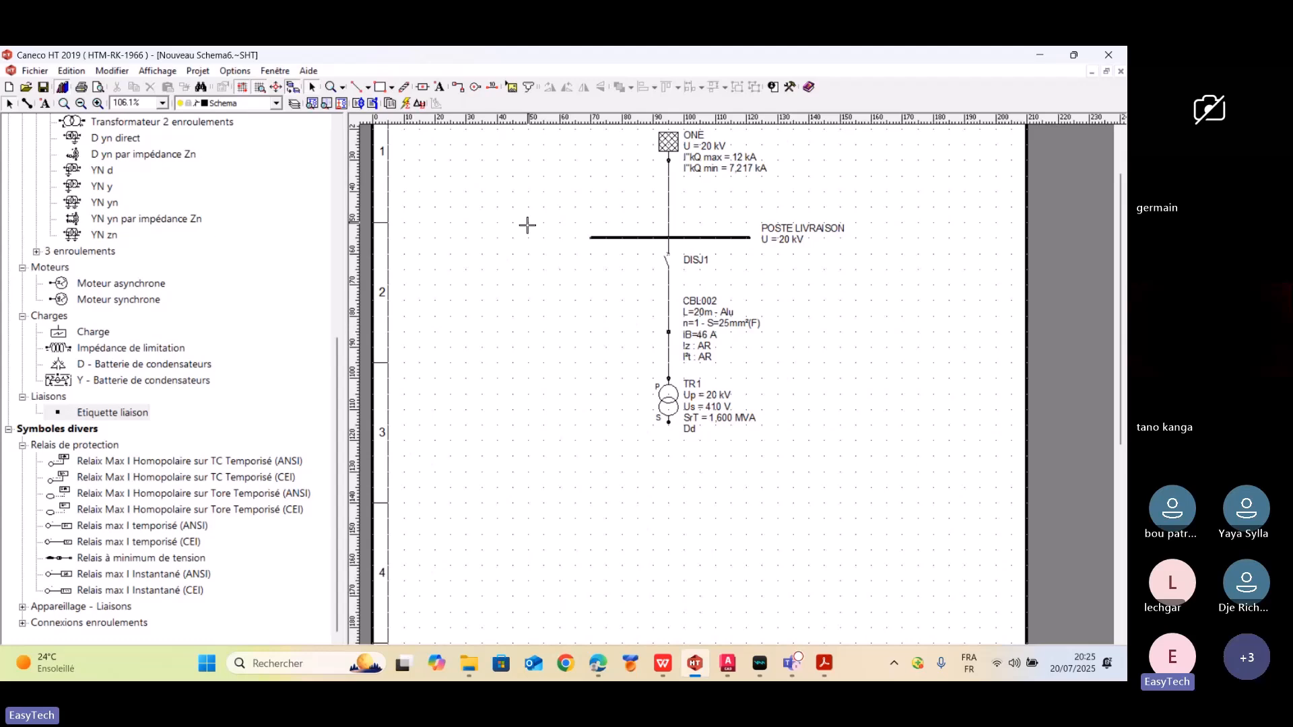
click(197, 71)
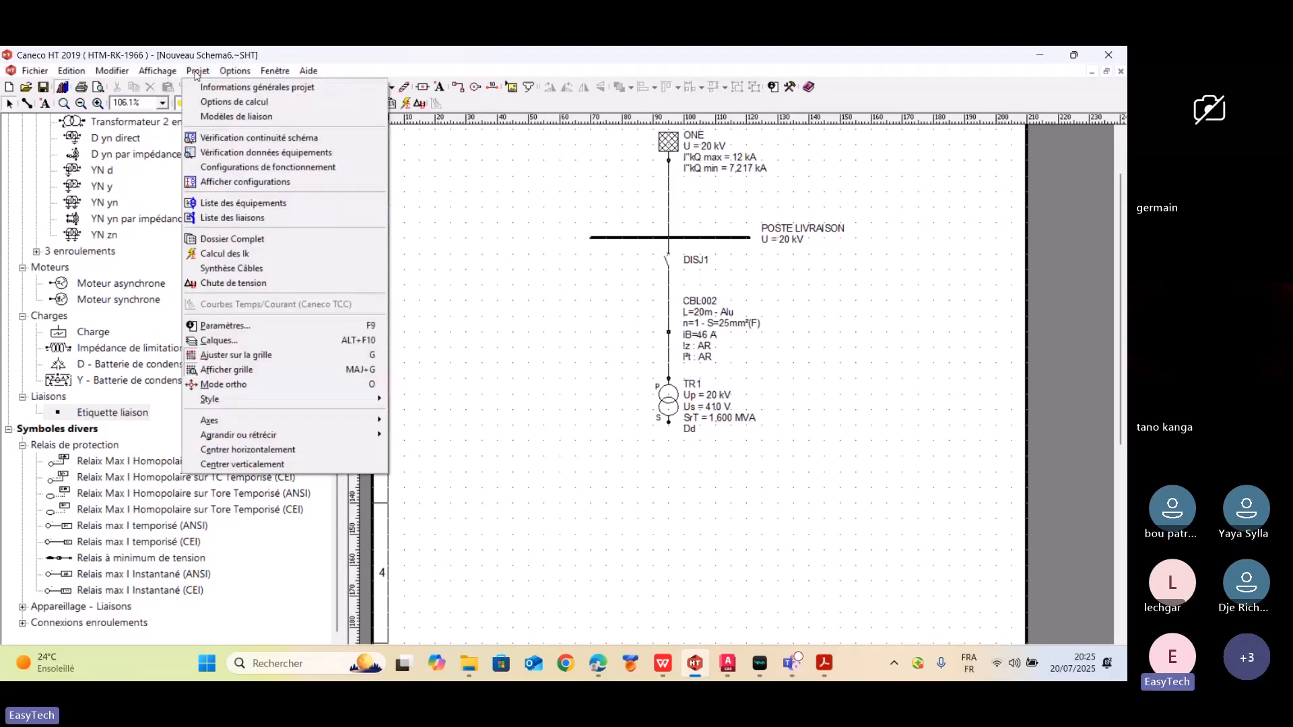
click(328, 141)
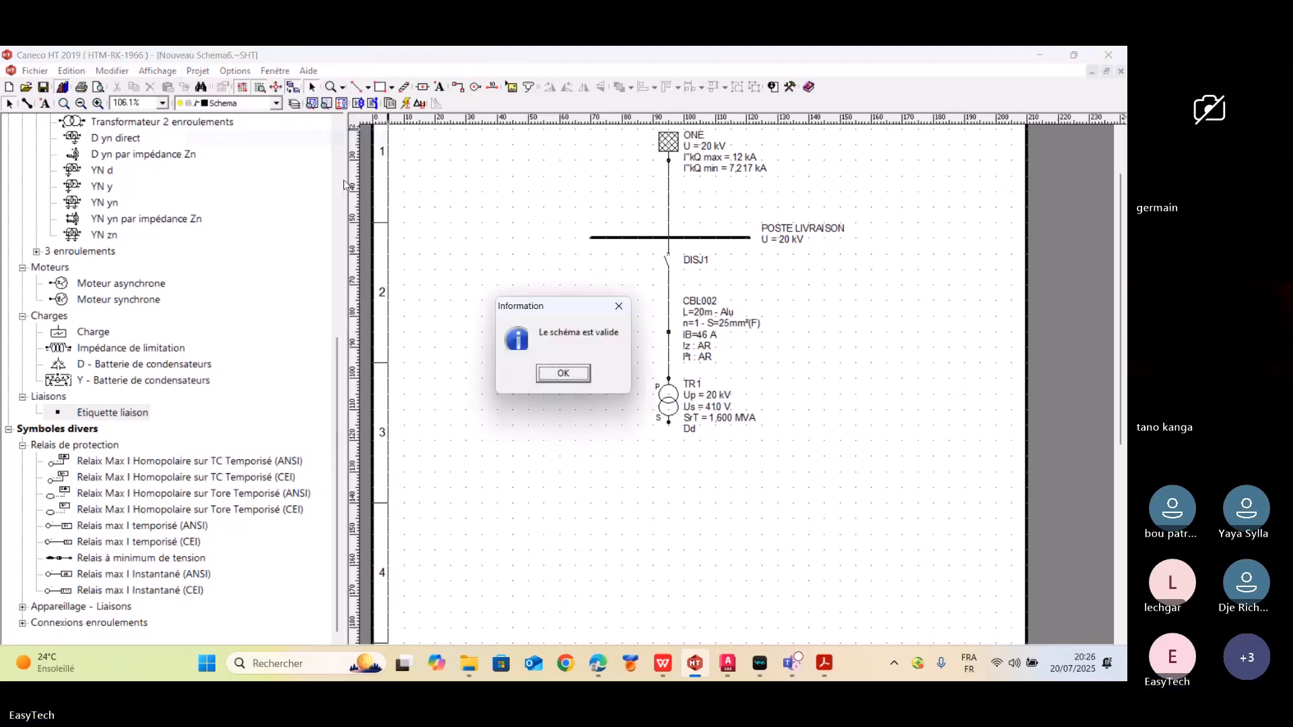
click(582, 380)
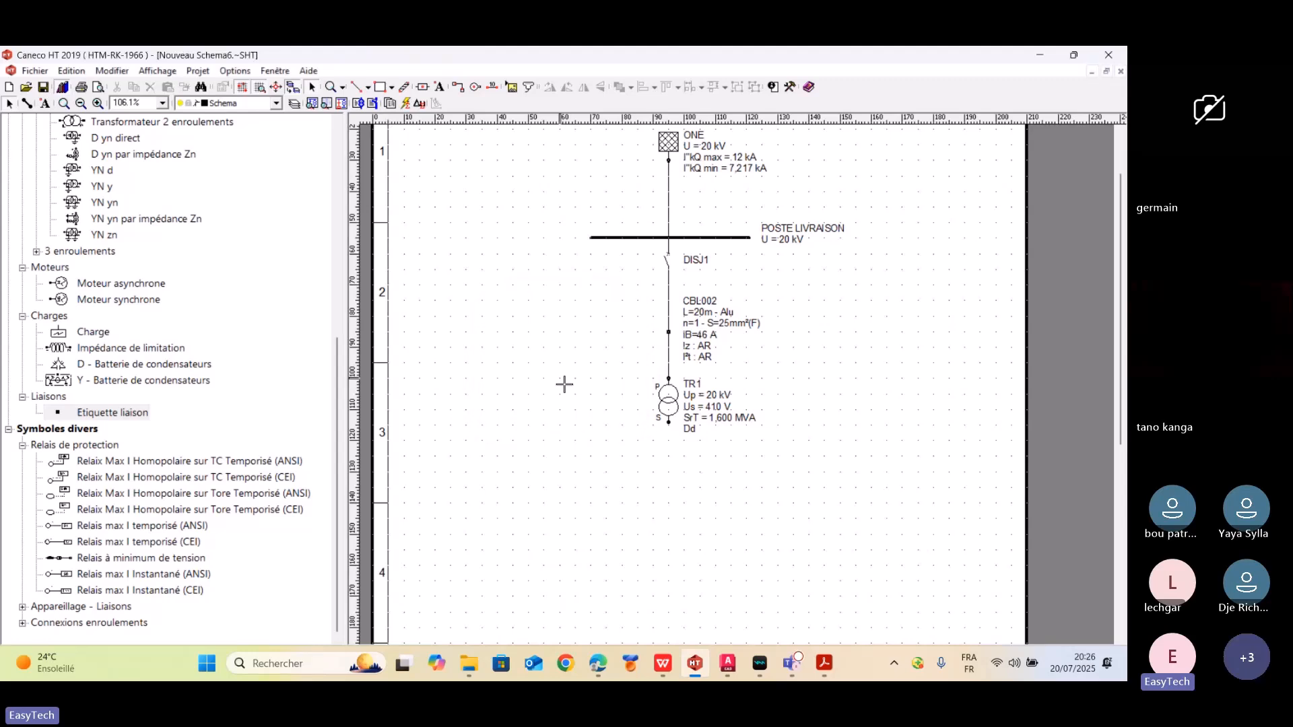
- Run the equipment data verification (Vérification données équipements), read the report on DISJ1, and close it
click(198, 71)
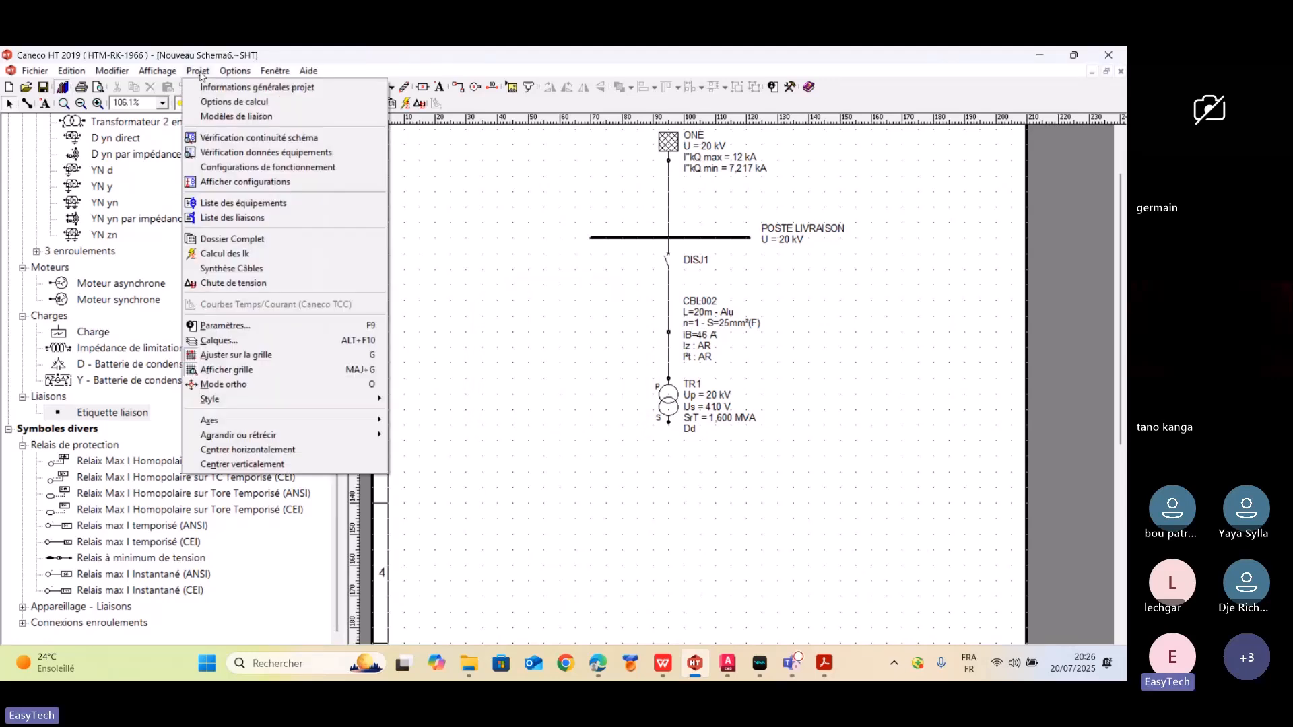
click(329, 154)
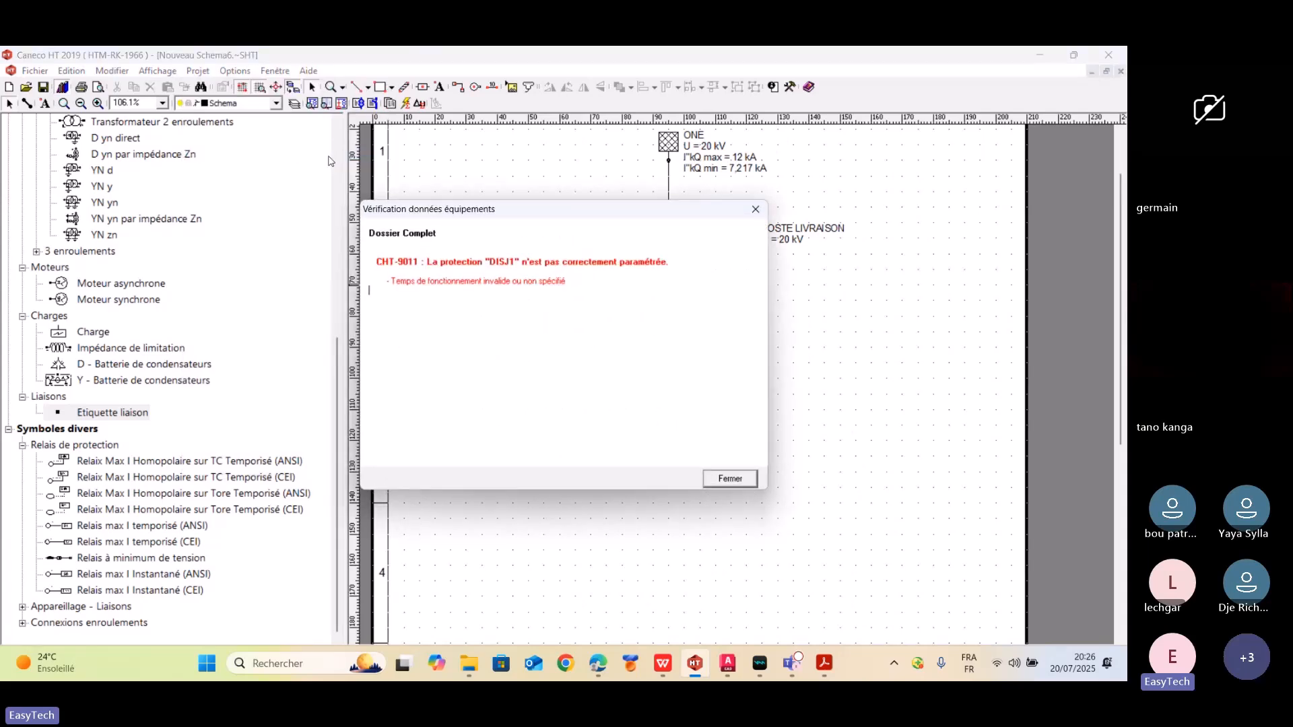
drag(432, 285, 556, 287)
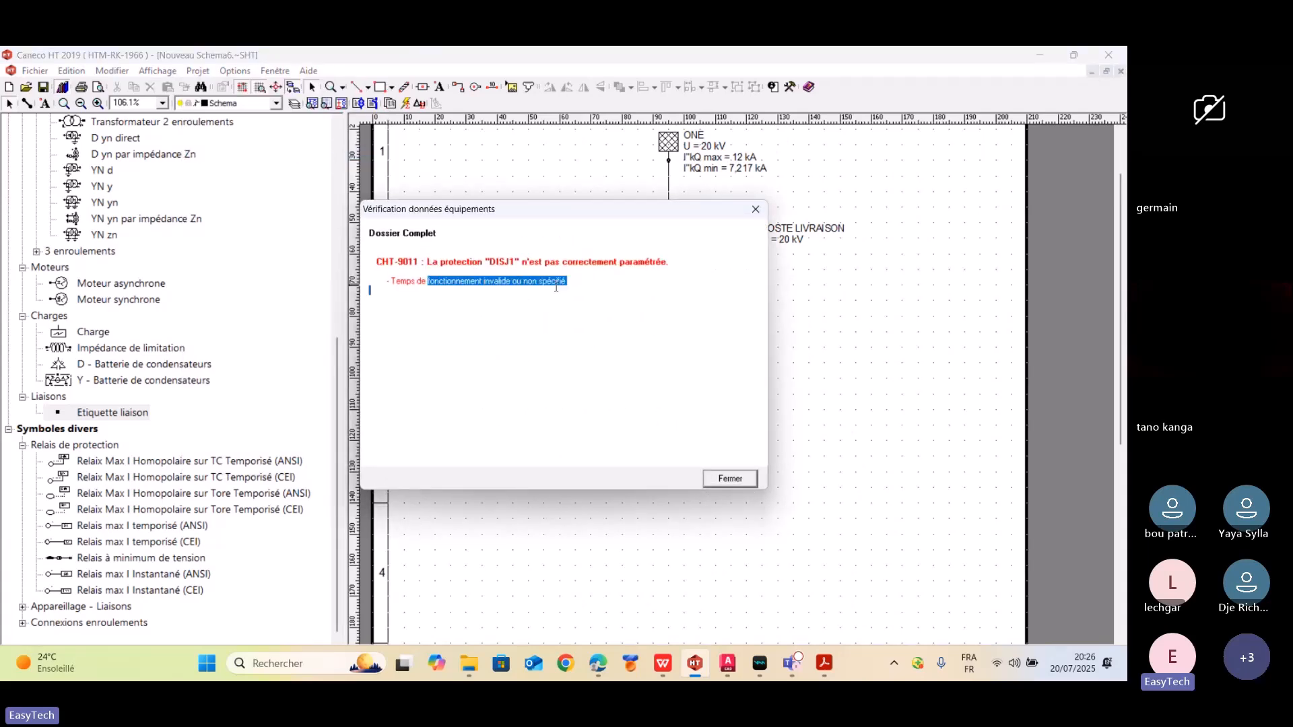
click(503, 300)
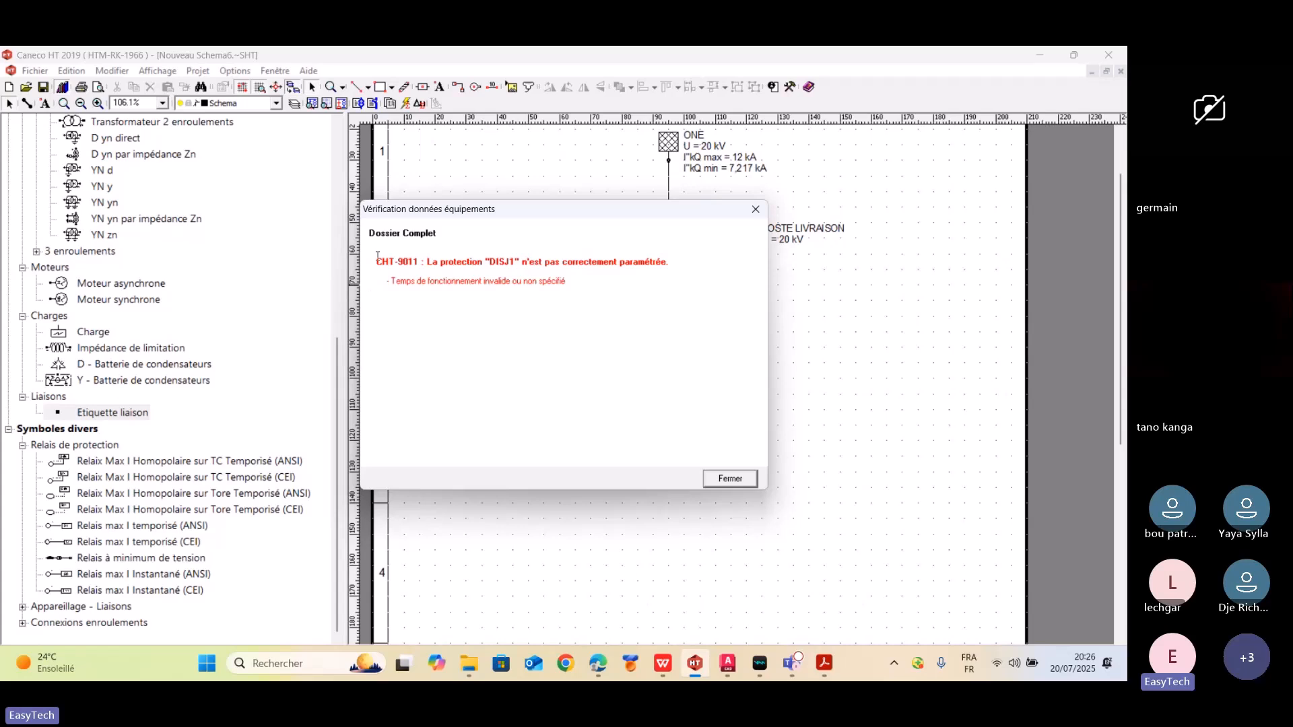
drag(670, 263, 490, 262)
click(714, 458)
click(721, 479)
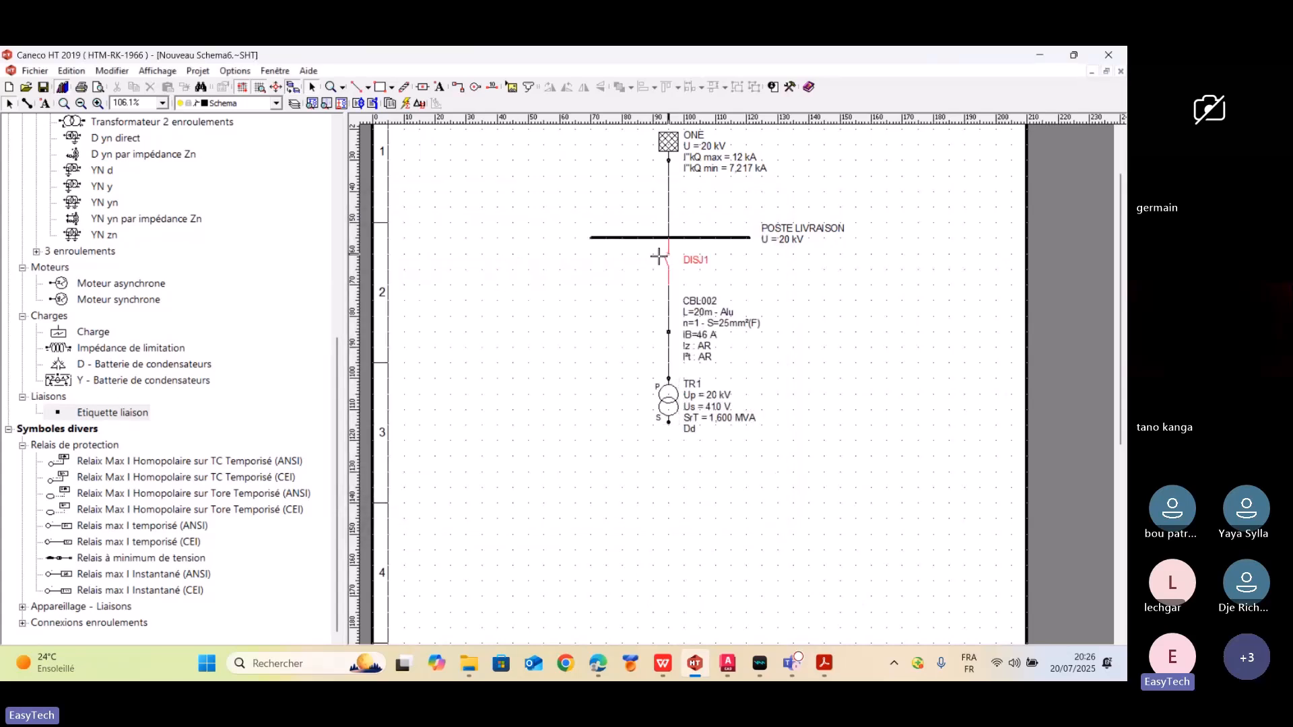
- Set the trip time of circuit breaker DISJ1 to 300 ms in its protection properties
click(666, 263)
double_click(667, 261)
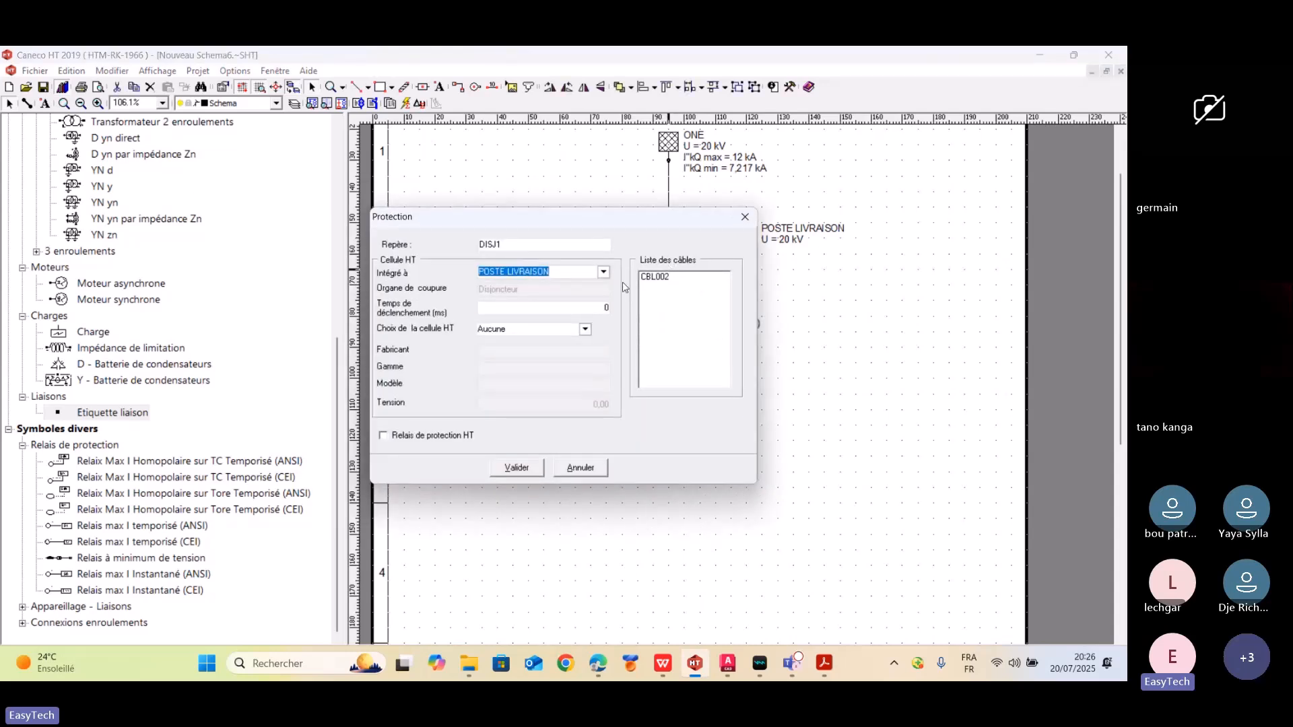
click(575, 311)
double_click(547, 307)
text(300)
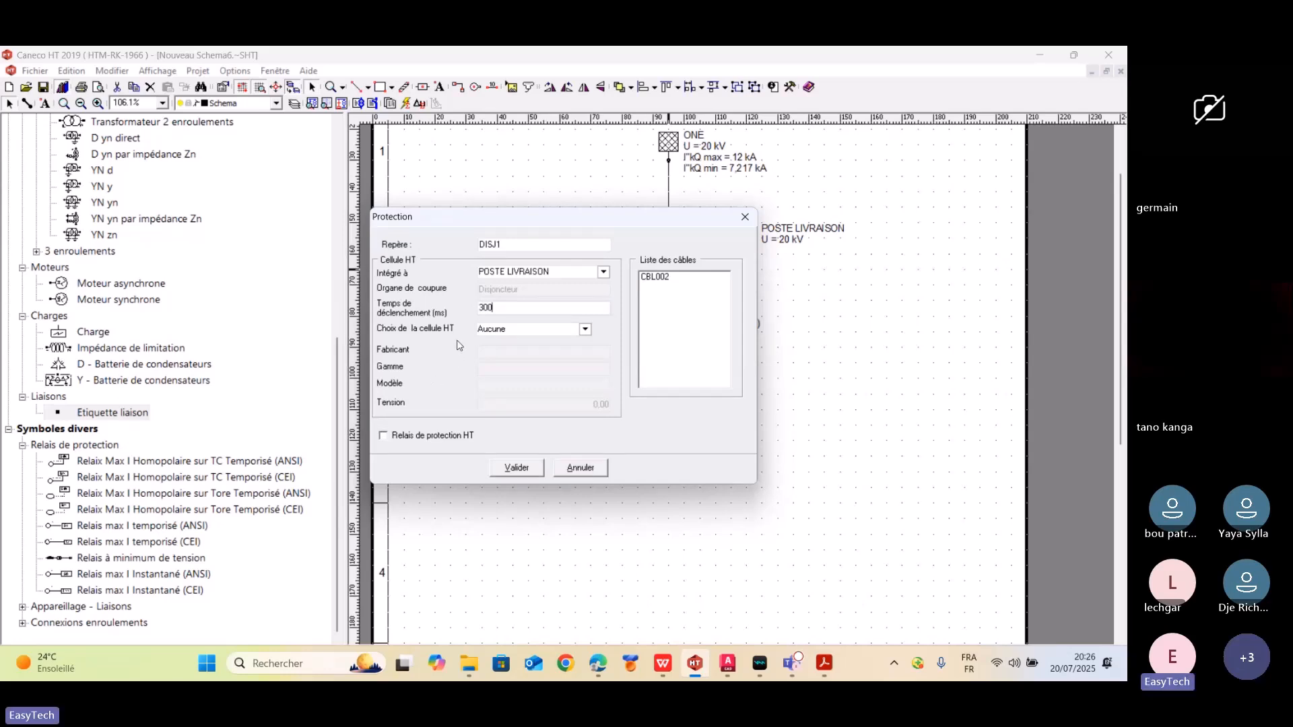
- Set DISJ1's HT cell choice to Par catalogue and open the HT cell catalogue
click(586, 330)
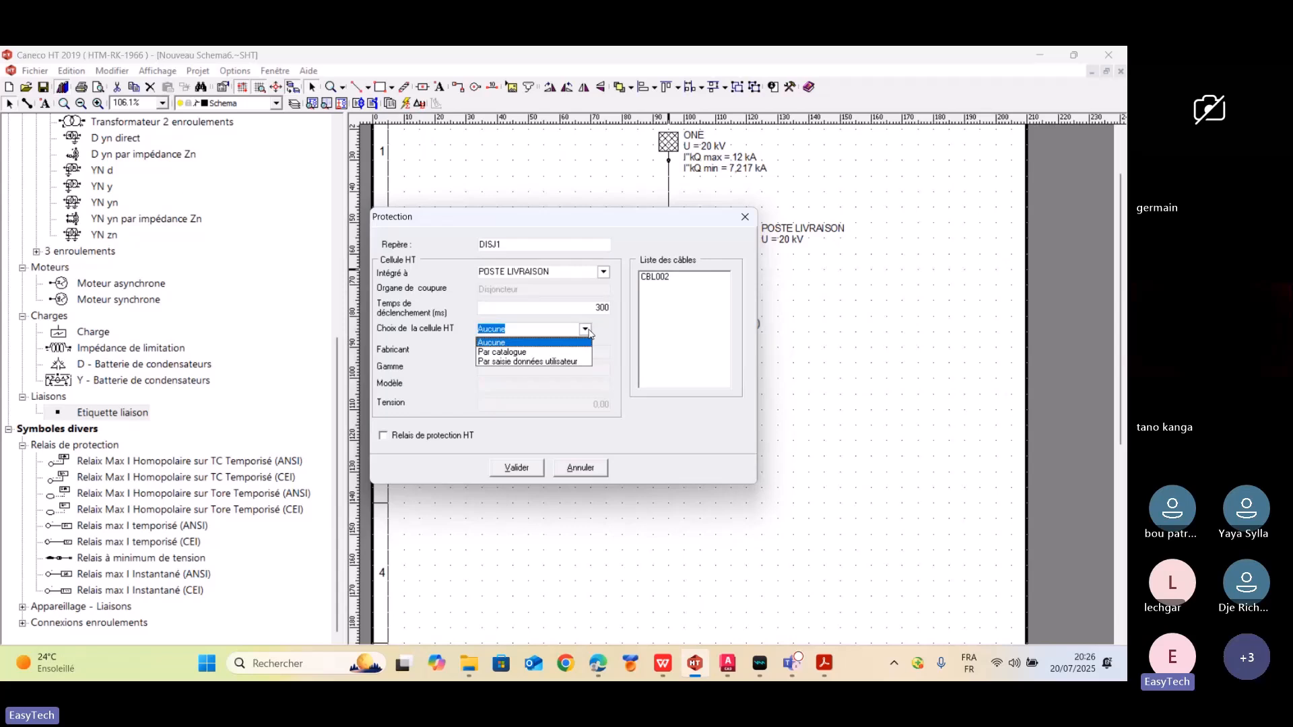
click(573, 364)
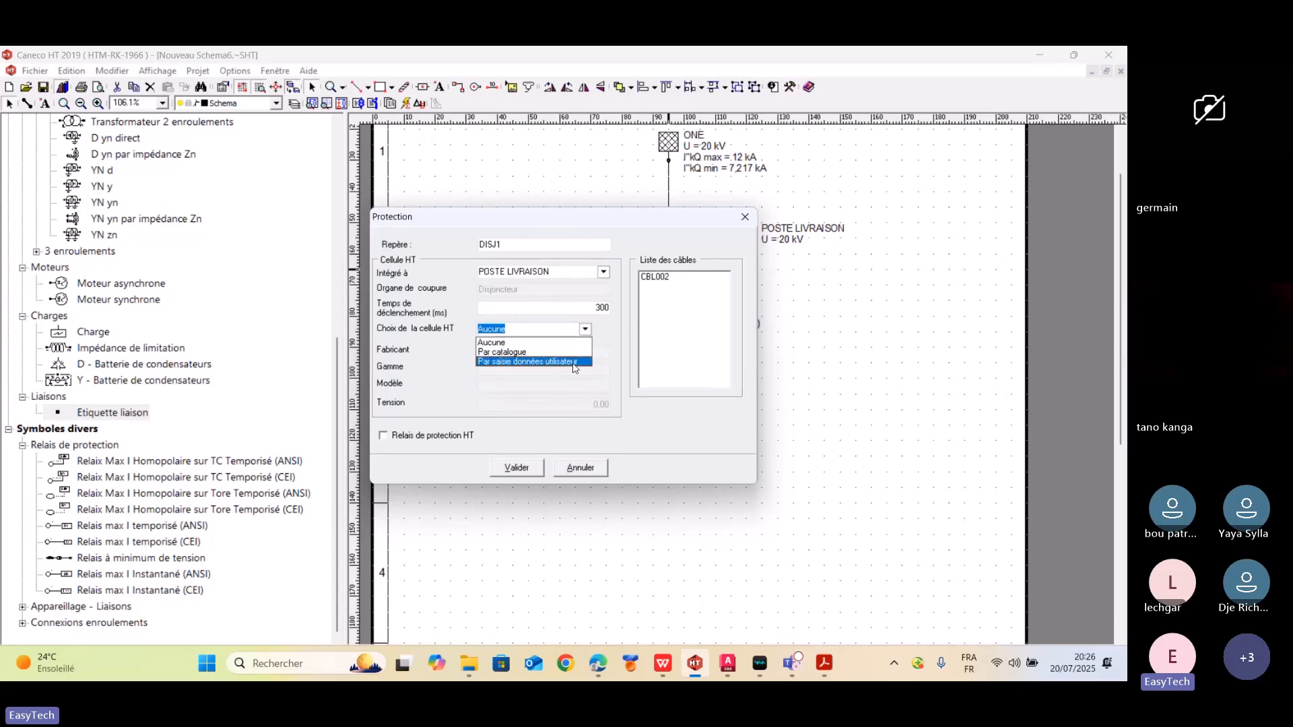
click(536, 352)
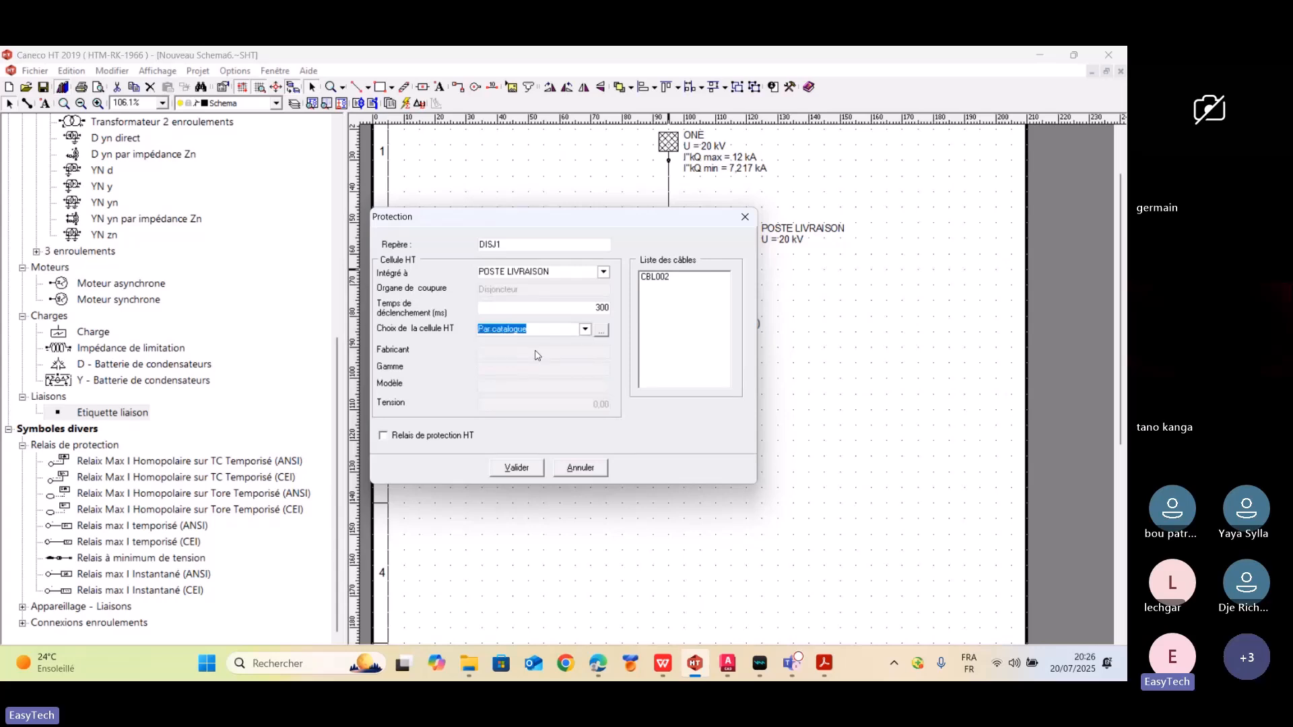
click(603, 330)
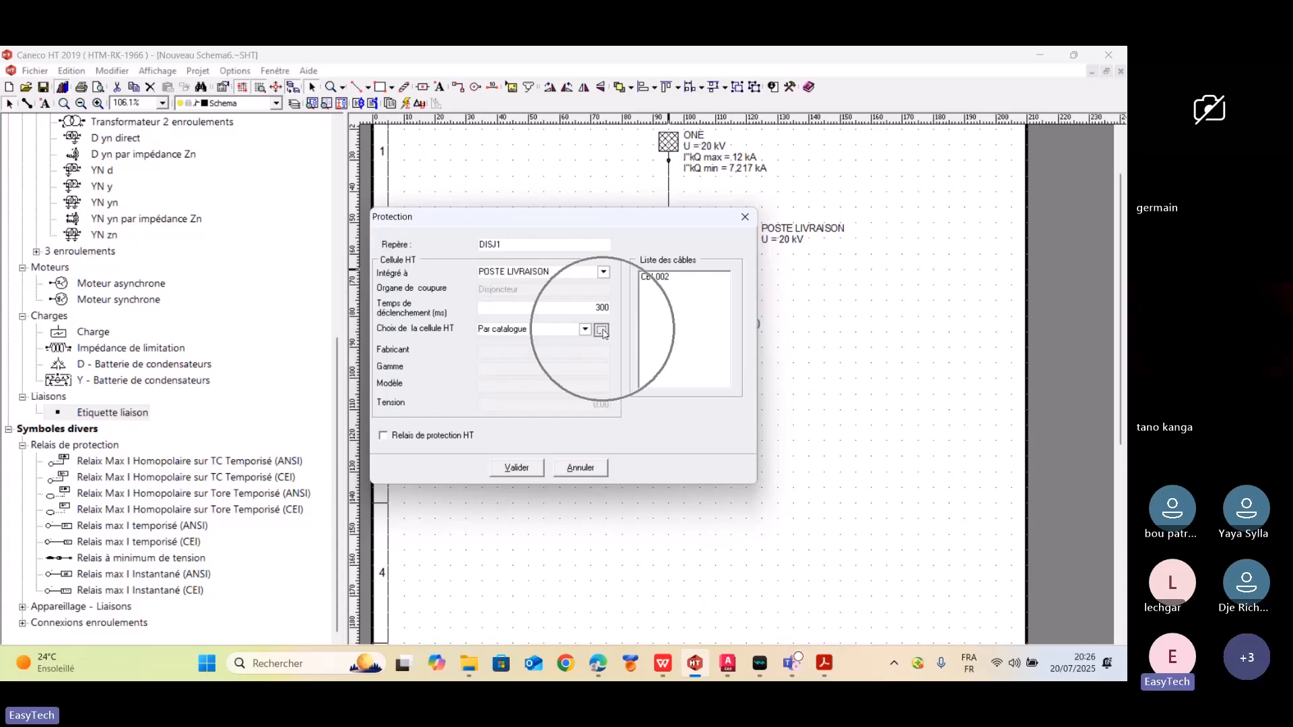
click(603, 331)
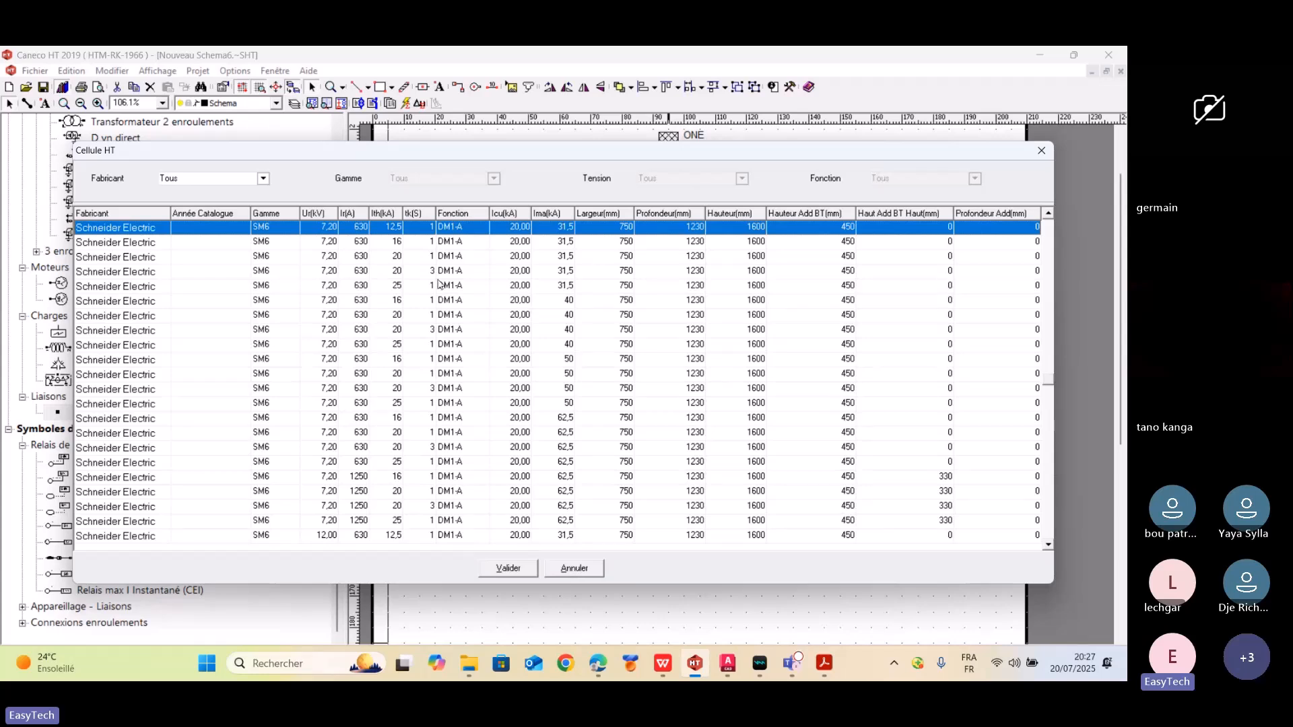
- Choose the Schneider Electric SM6 DM1-A cell rated 24 kV, 630 A, 12.5 kA for 1 s, with Ima 31.5 kA, for DISJ1
click(330, 286)
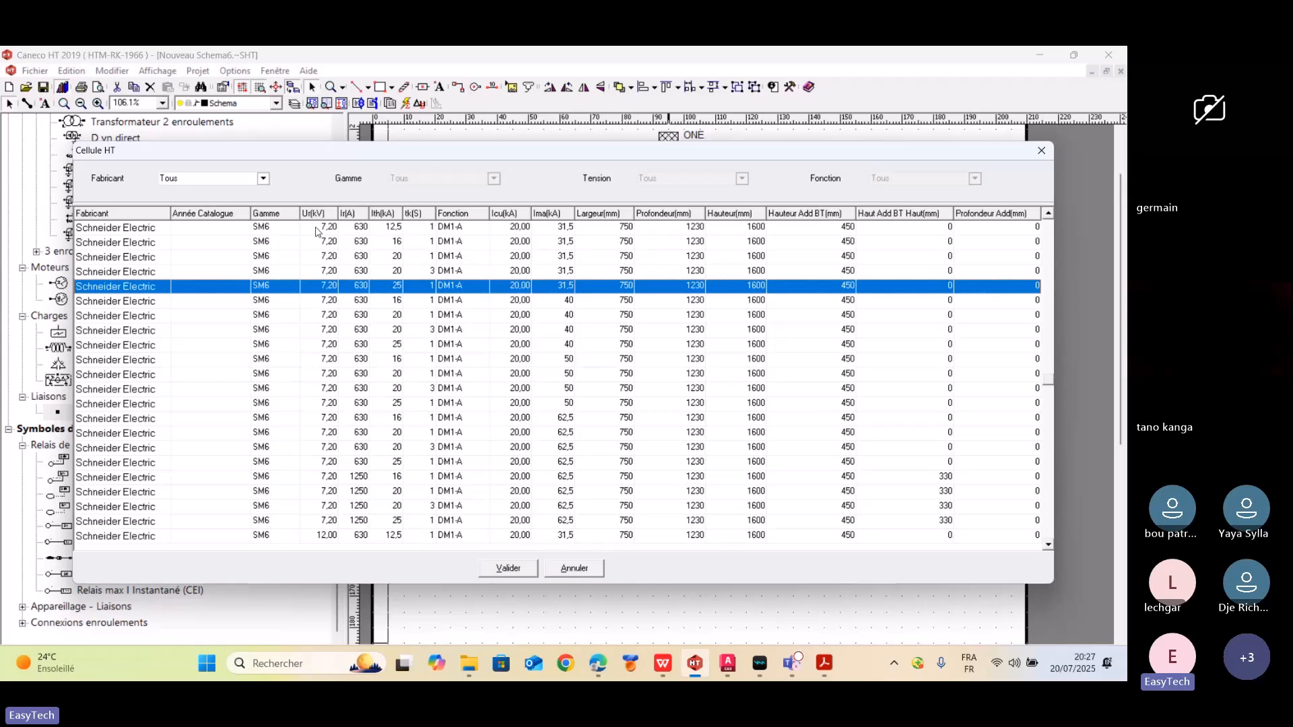
click(317, 229)
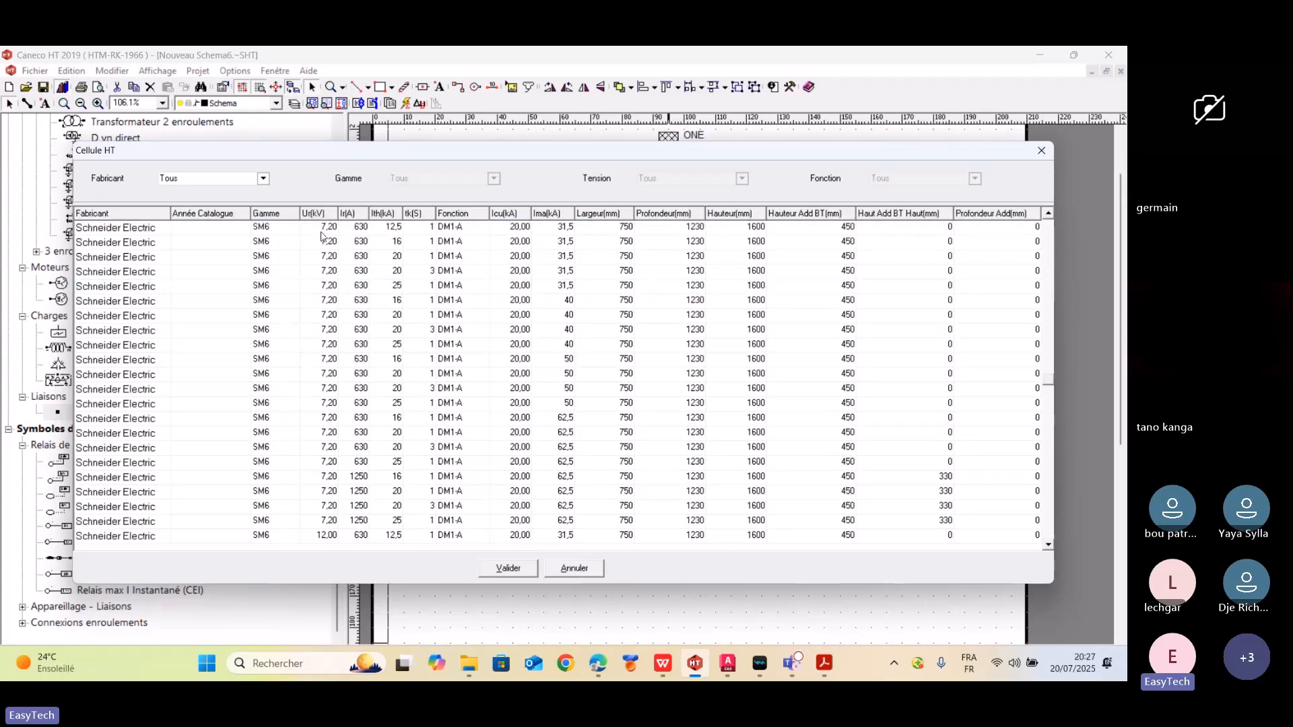
click(321, 315)
click(320, 404)
click(319, 476)
key(Down)
key(Down)
key(Down)
key(Down)
key(Down)
key(Down)
key(Down)
key(Down)
key(Down)
key(Down)
key(Down)
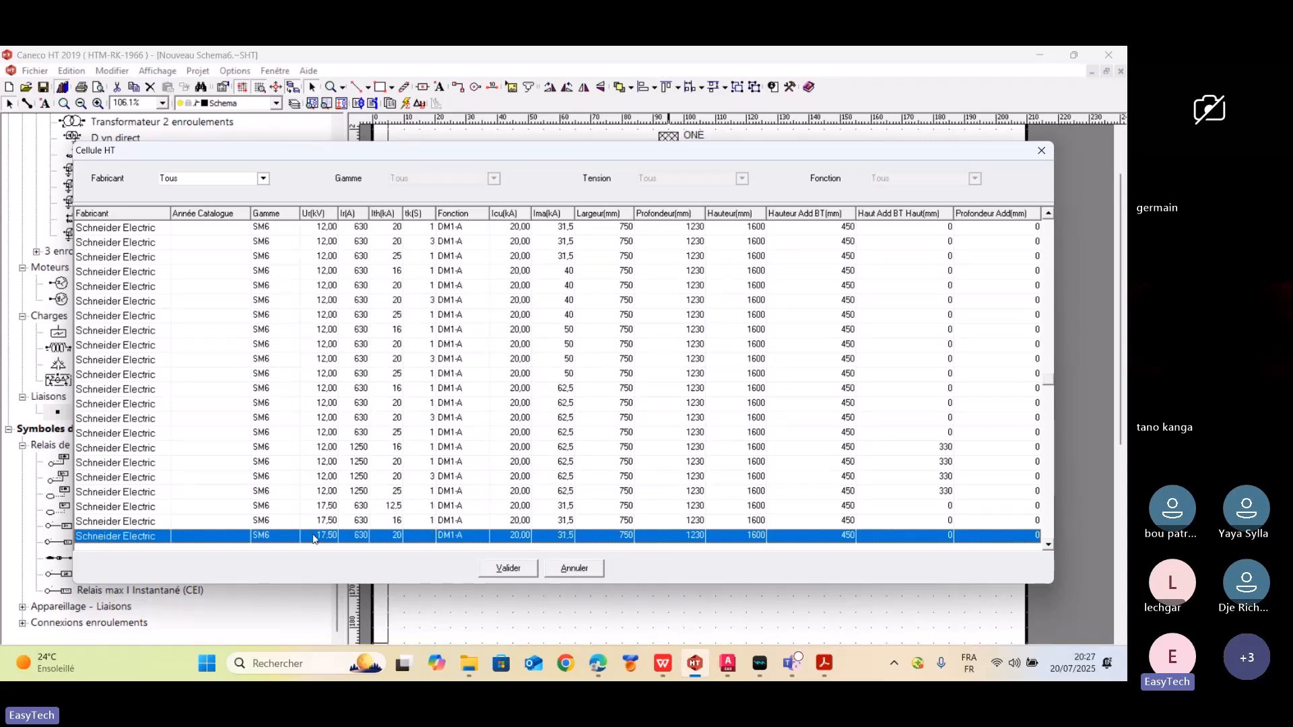
scroll(313, 539, down, 7)
click(327, 464)
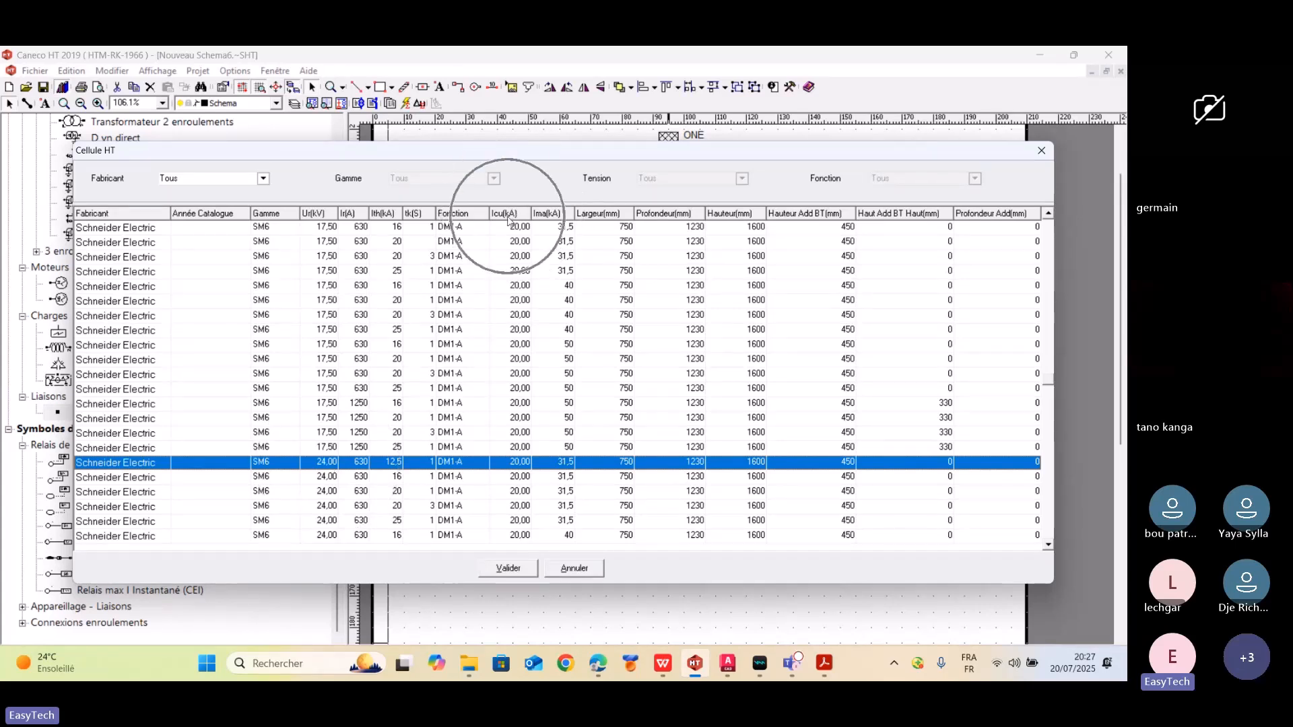
click(523, 574)
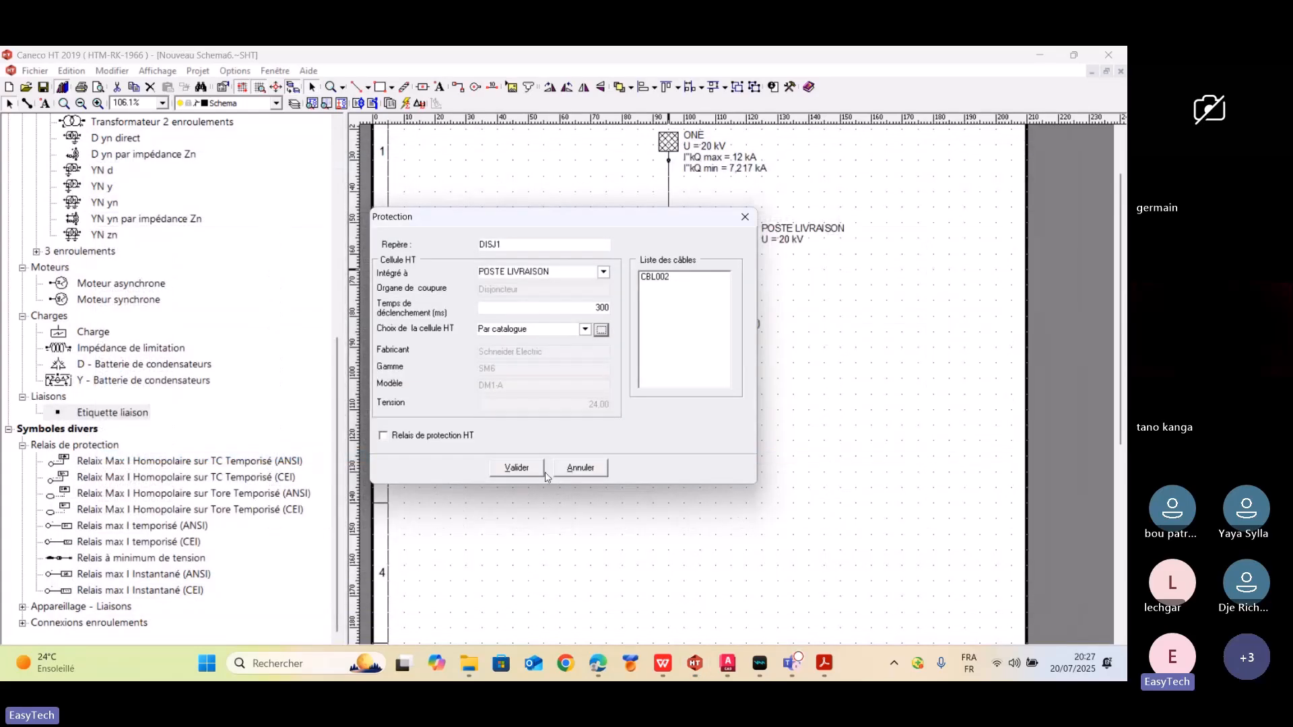
- Confirm DISJ1's protection properties and rerun the equipment data verification (Vérification données équipements)
click(534, 475)
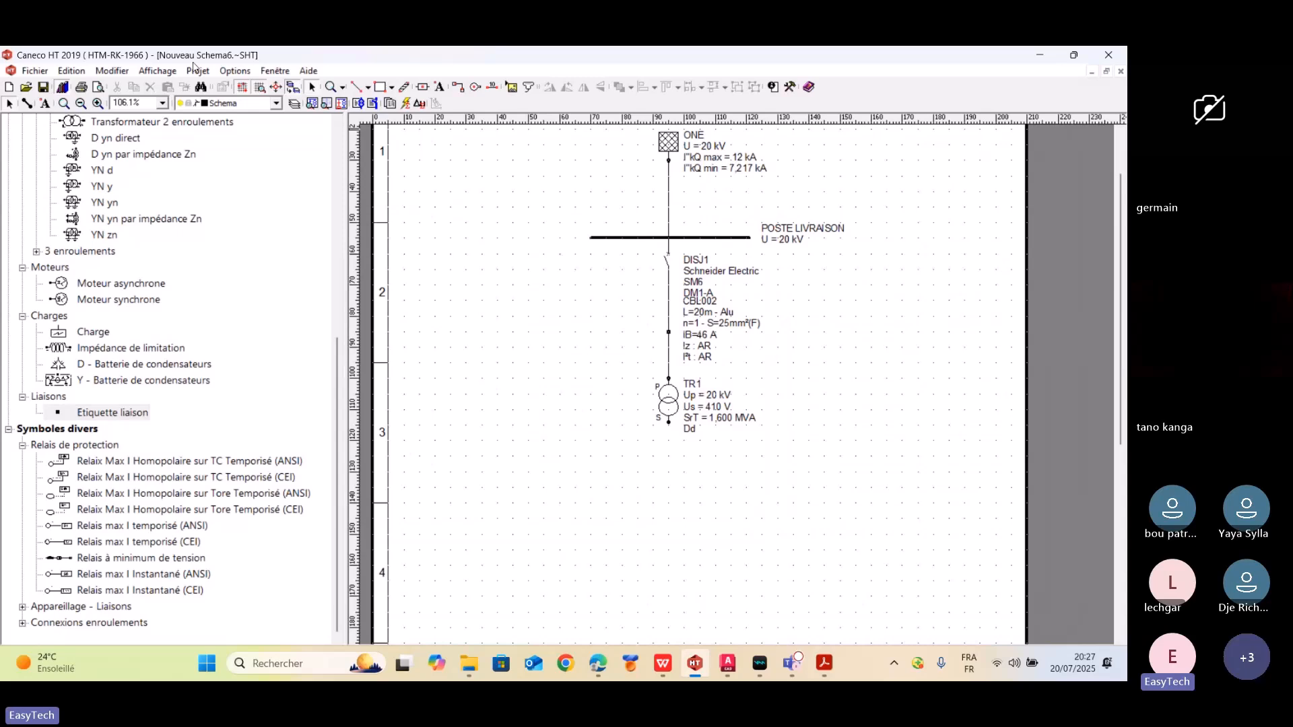
click(196, 70)
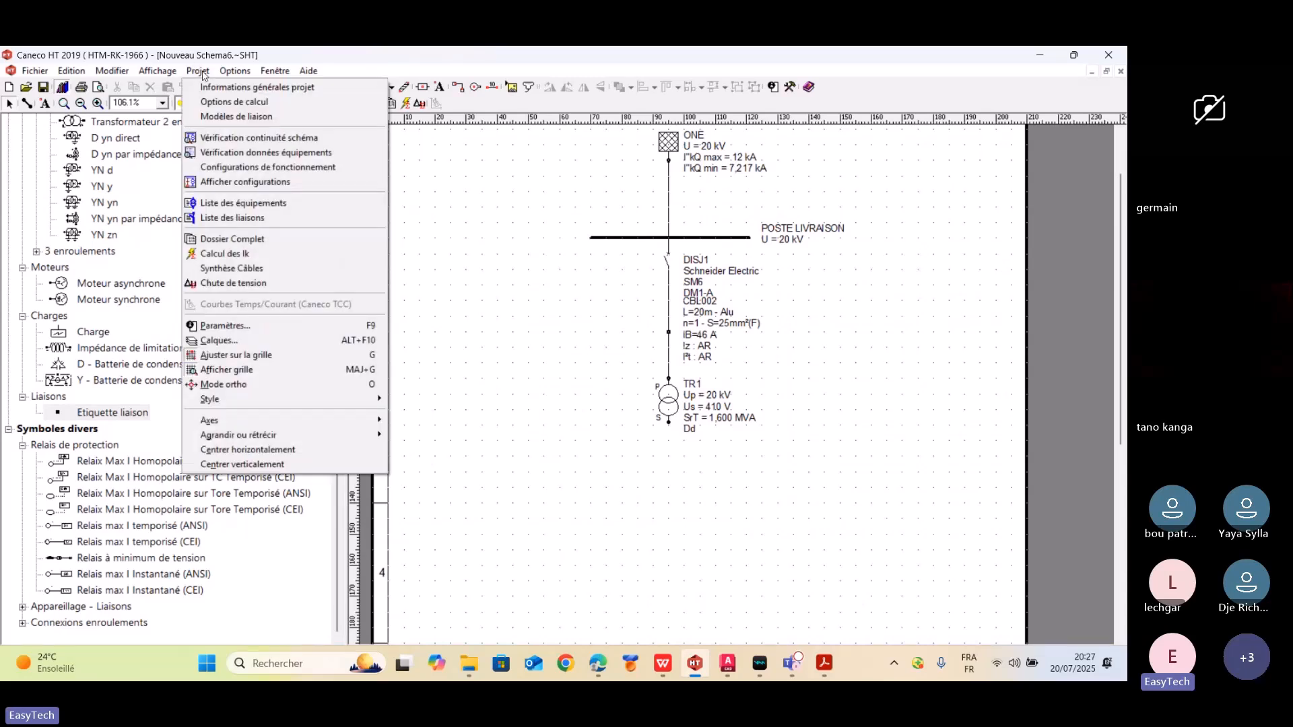
click(357, 155)
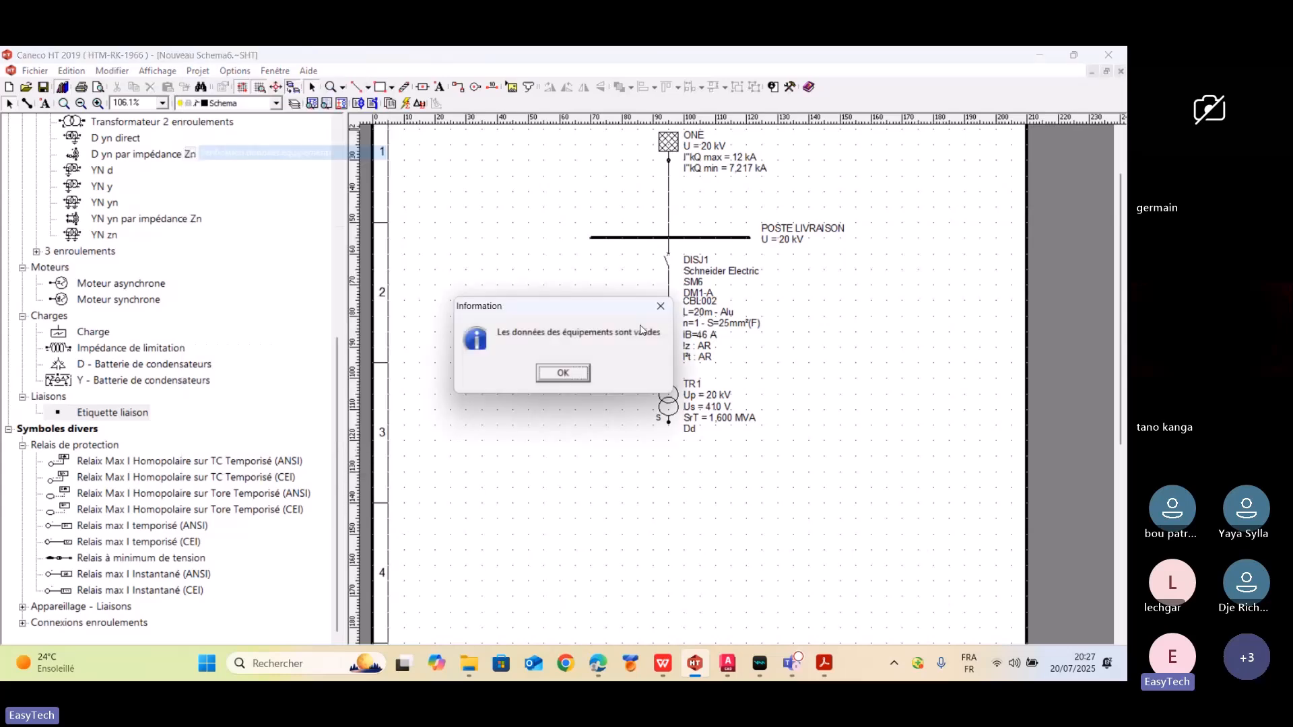
click(563, 373)
- Move DISJ1's label to the left side of the feeder so it no longer overlaps the CBL002 label
click(197, 71)
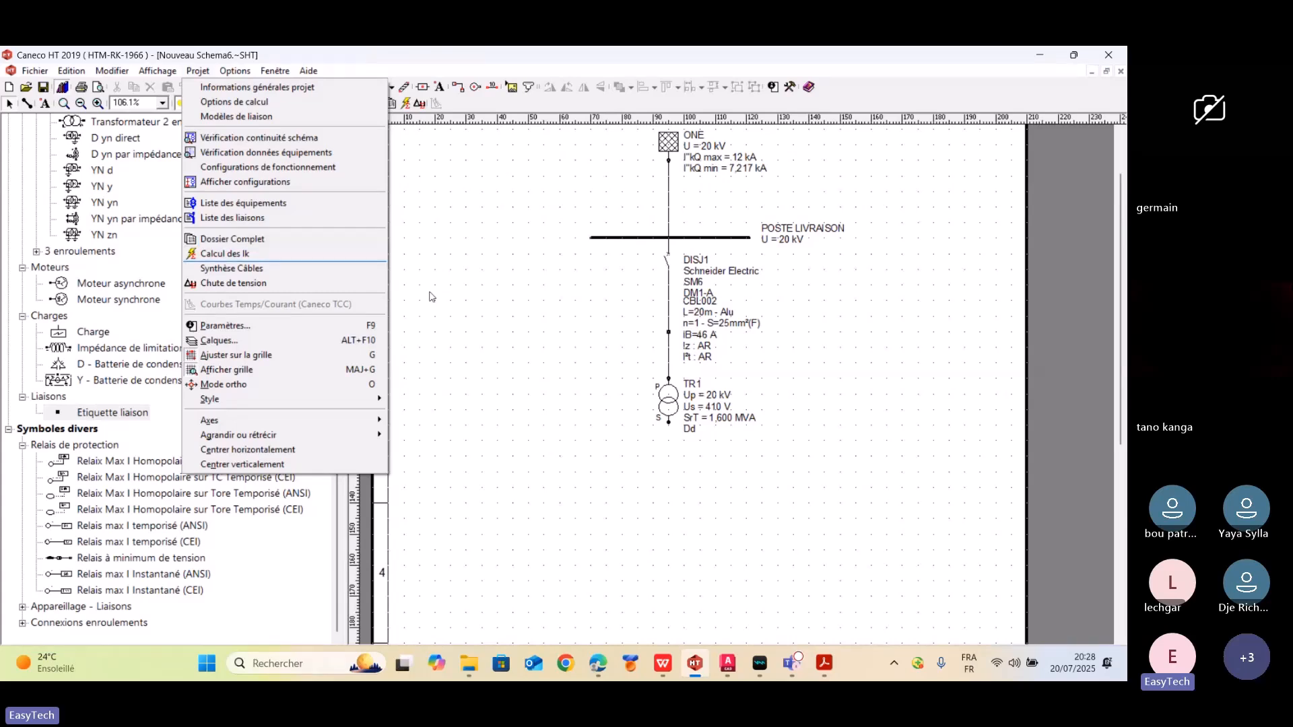
click(720, 291)
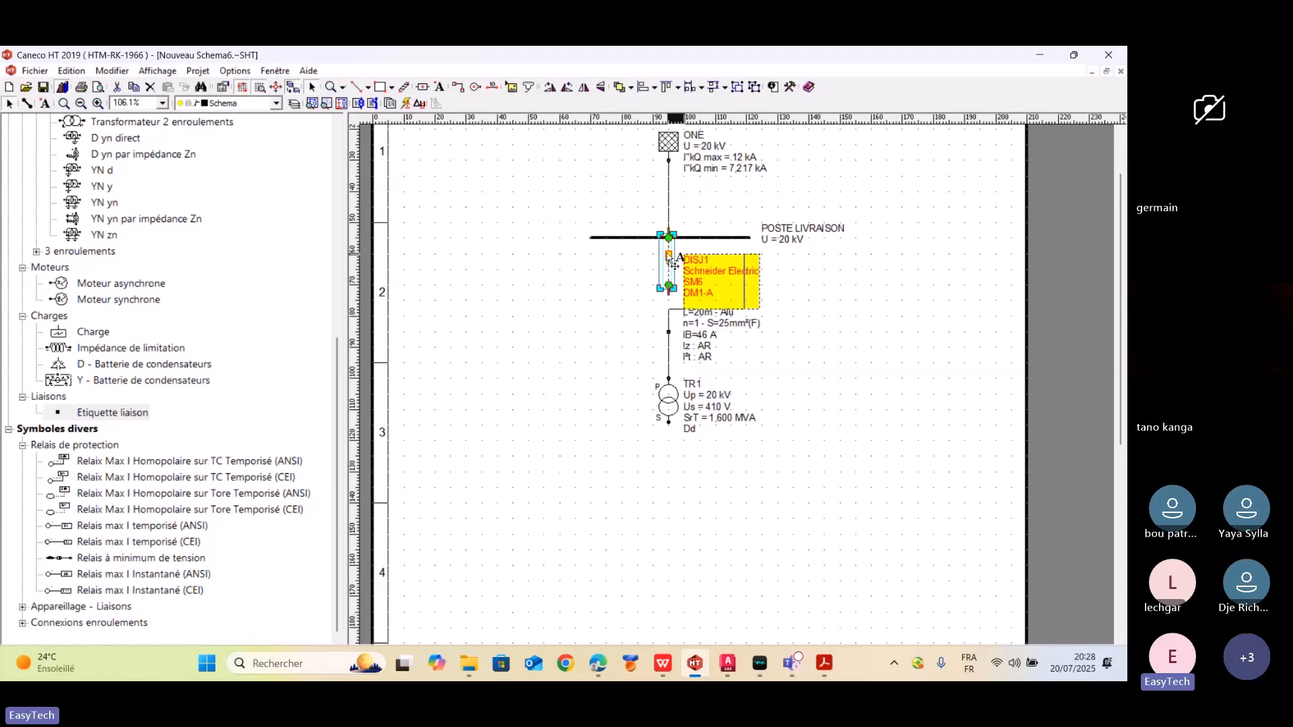
drag(720, 291, 596, 291)
click(590, 359)
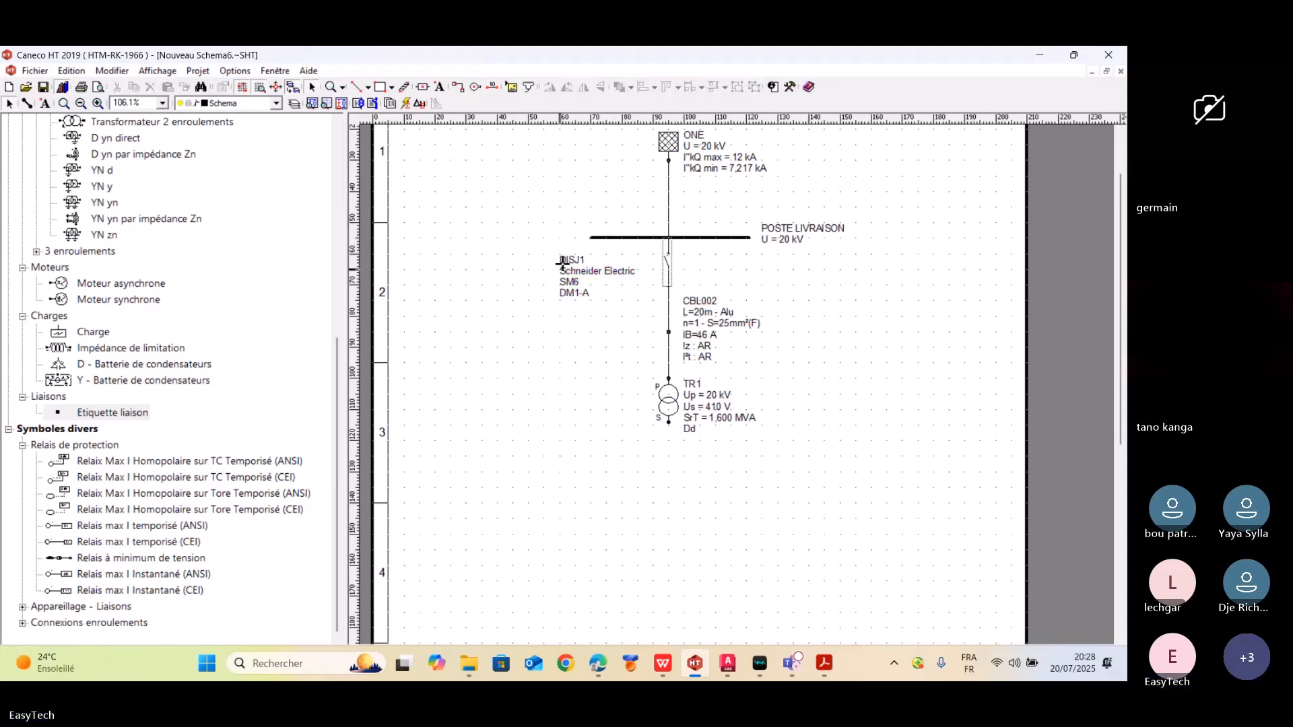
- Start a Dossier Complet report for Config A and include the phase-earth short-circuit currents, with the calculation type Complet
click(198, 71)
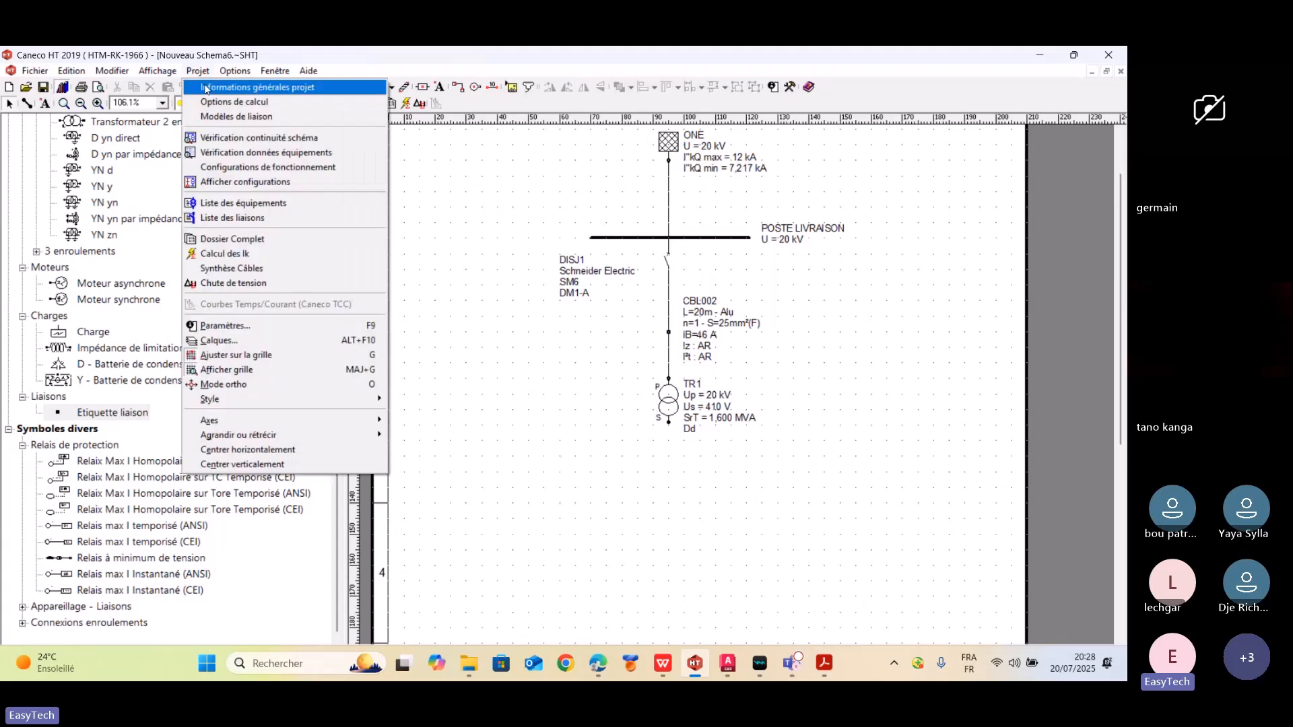
click(296, 239)
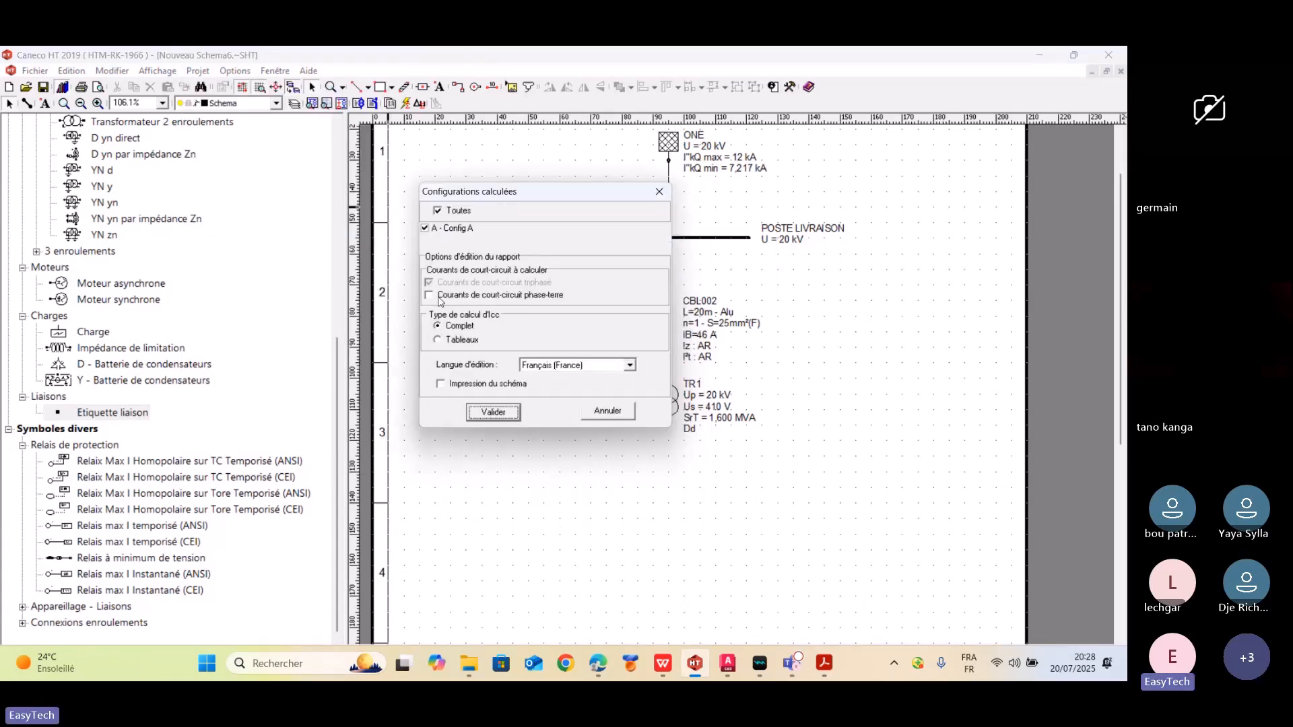
key(ctrl)
drag(633, 195, 545, 184)
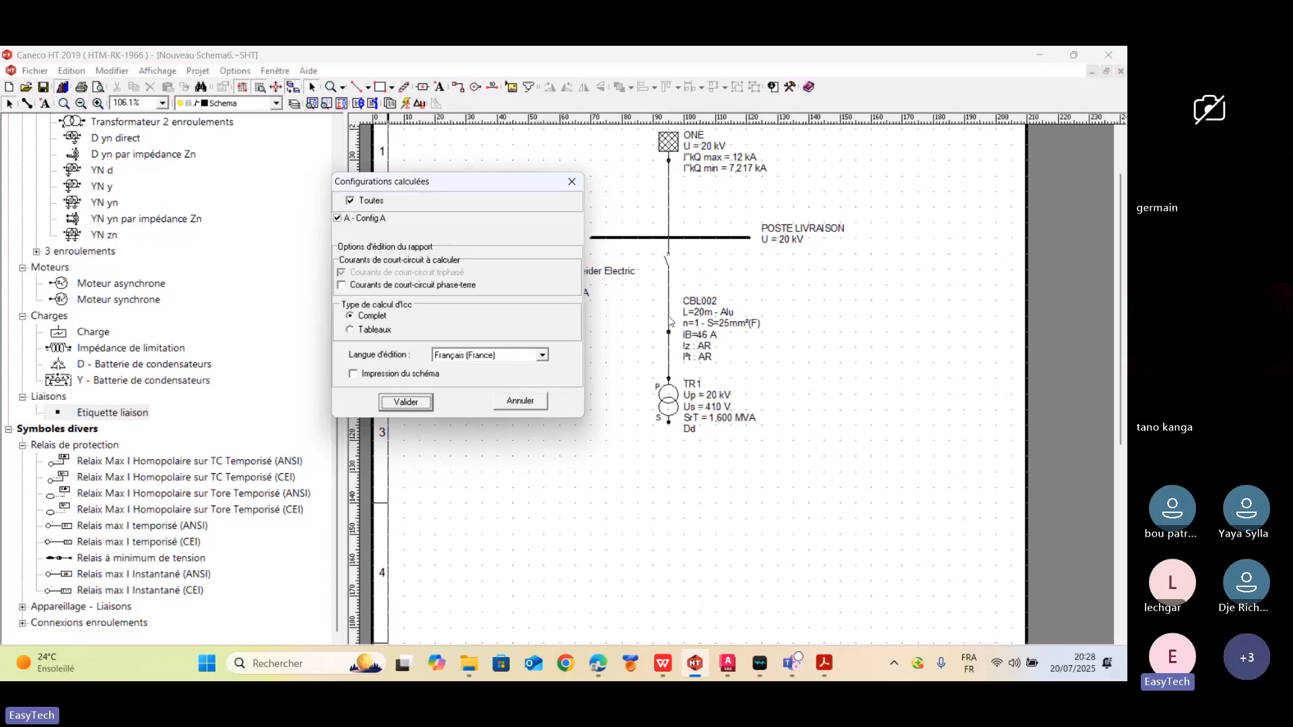
drag(467, 189, 534, 153)
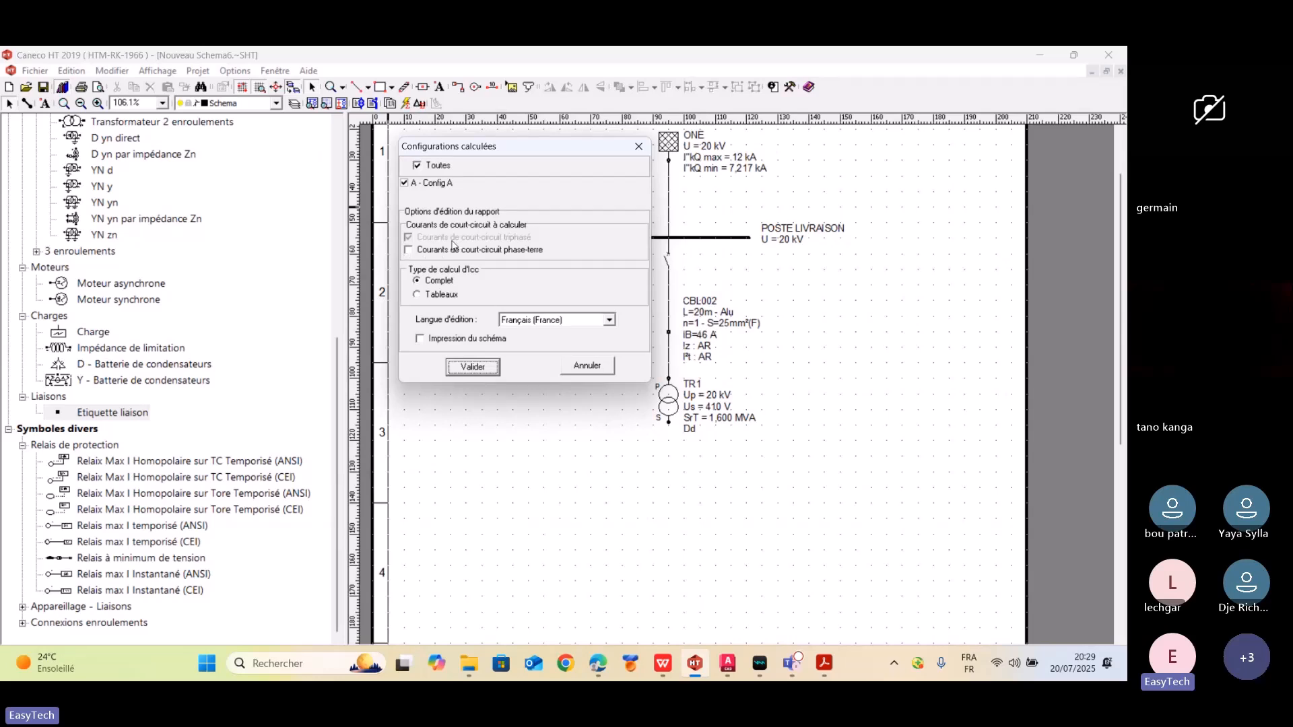
key(ctrl)
click(409, 251)
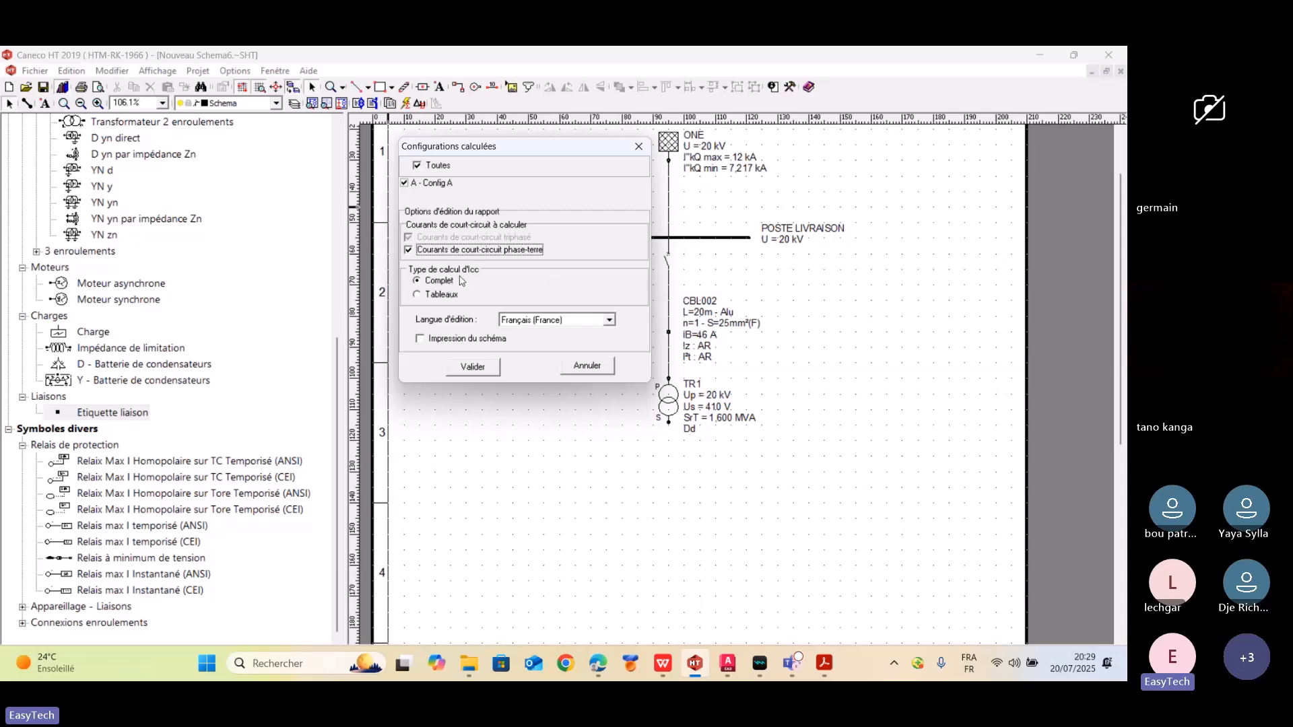
key(ctrl)
key(ctrl)
- Keep Français (France) as the report language, include the schematic printout (Impression du schéma), and generate the report
click(610, 320)
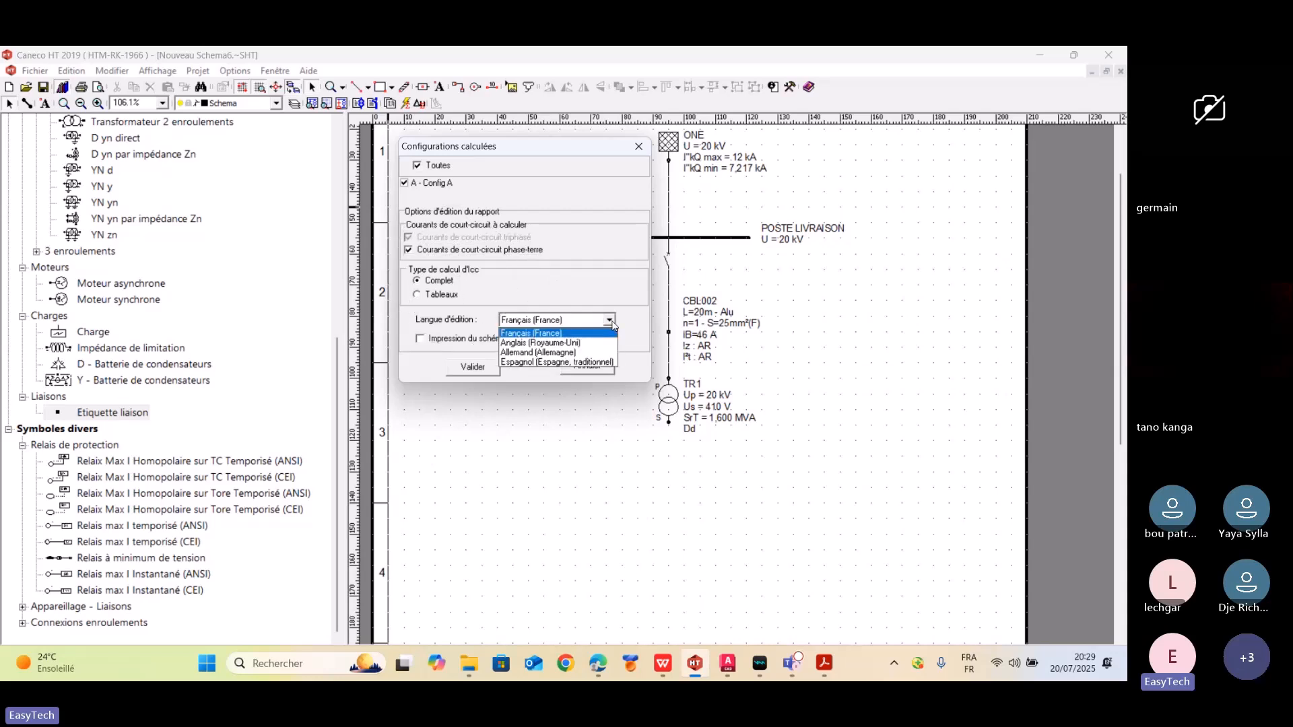
click(611, 322)
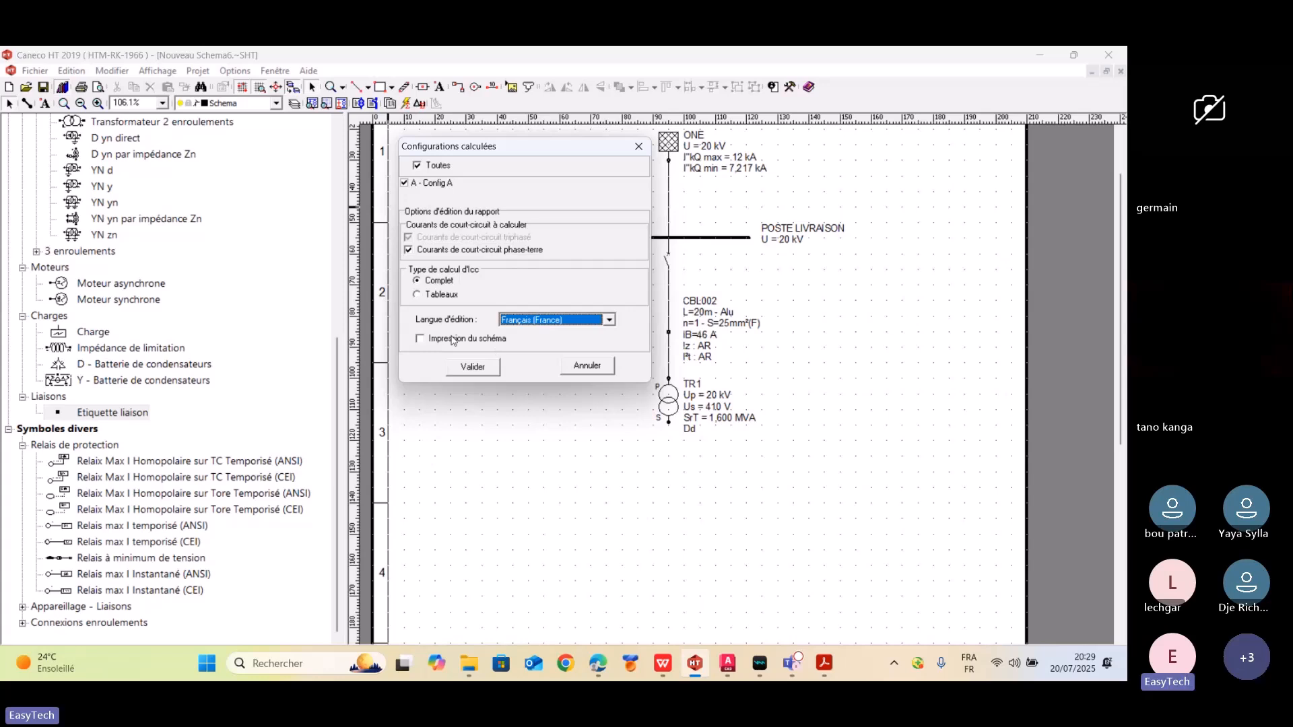
click(420, 343)
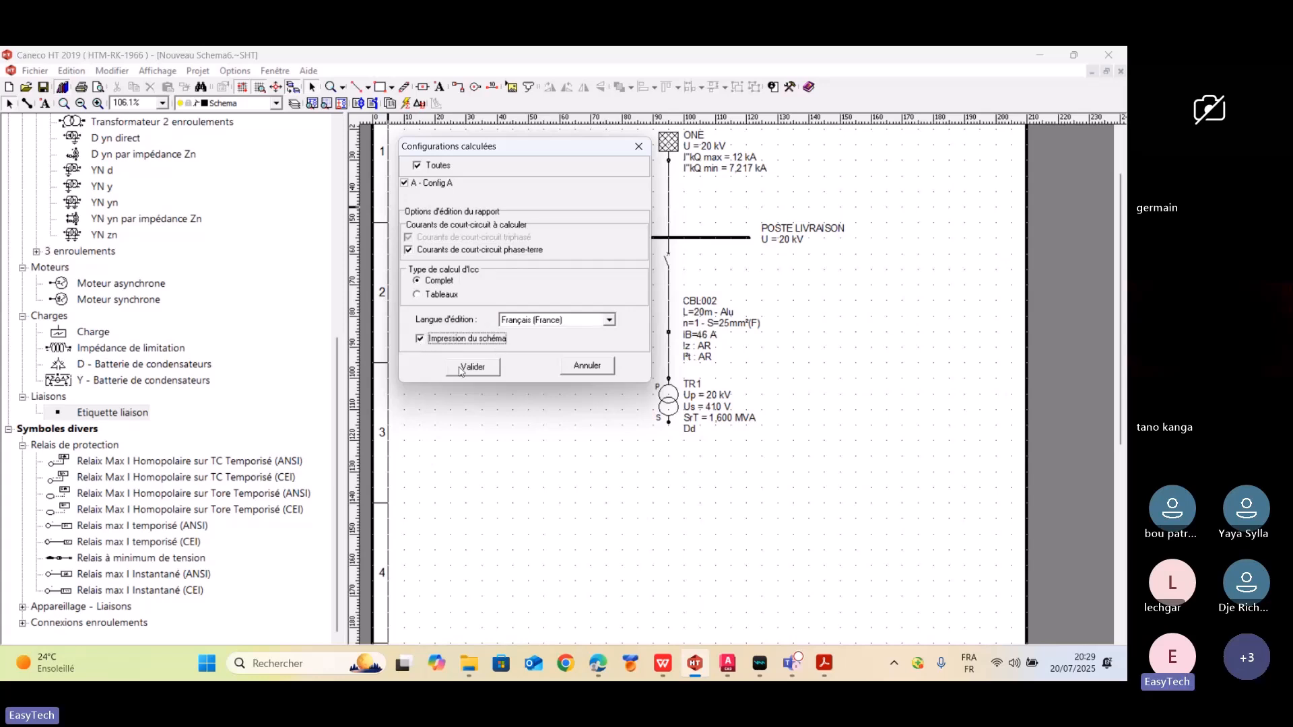
click(480, 366)
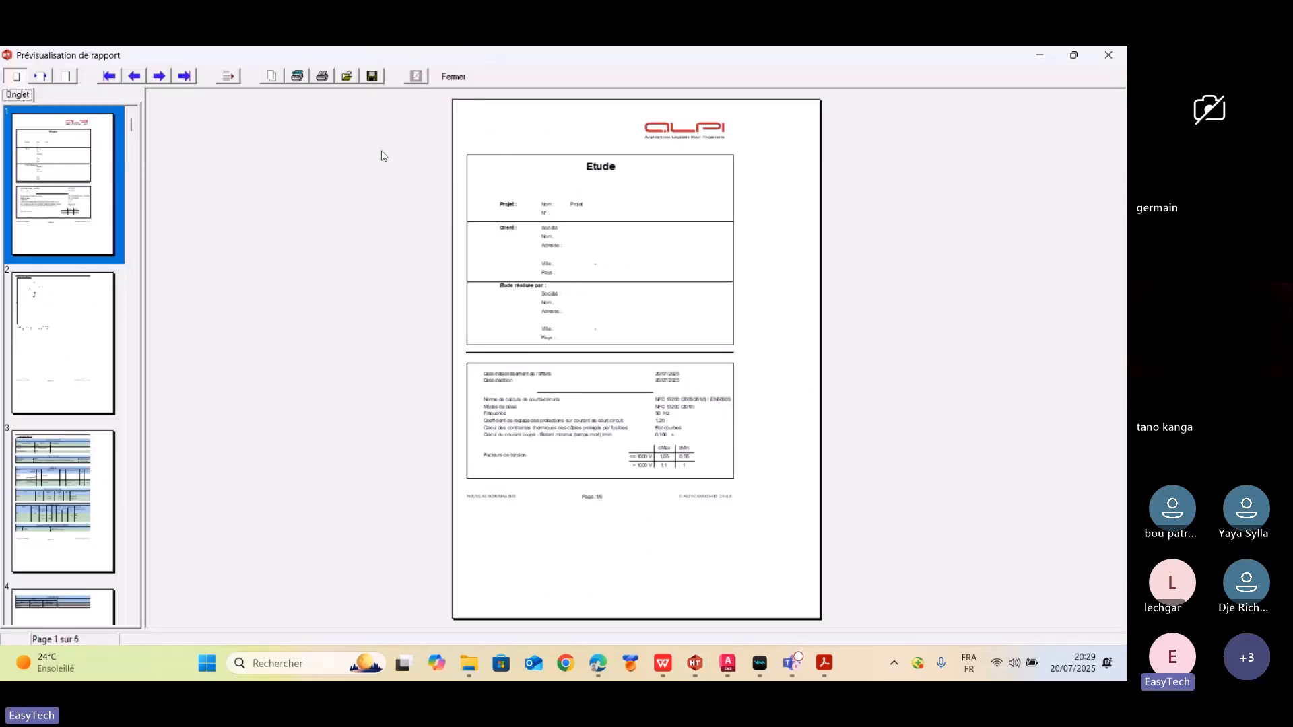
- Try to save the report as a PDF on the desktop named EXERCICE 1 CANECO HT PARTIE1/3
click(323, 74)
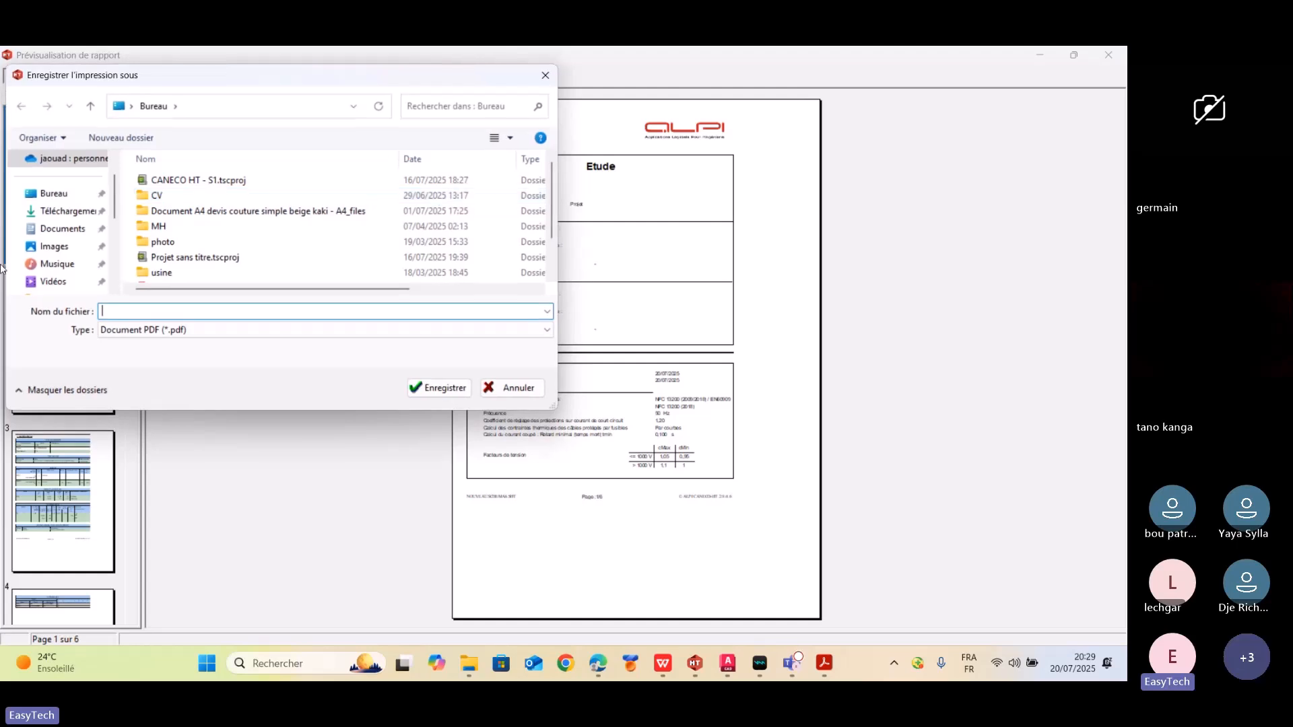
drag(162, 76, 289, 104)
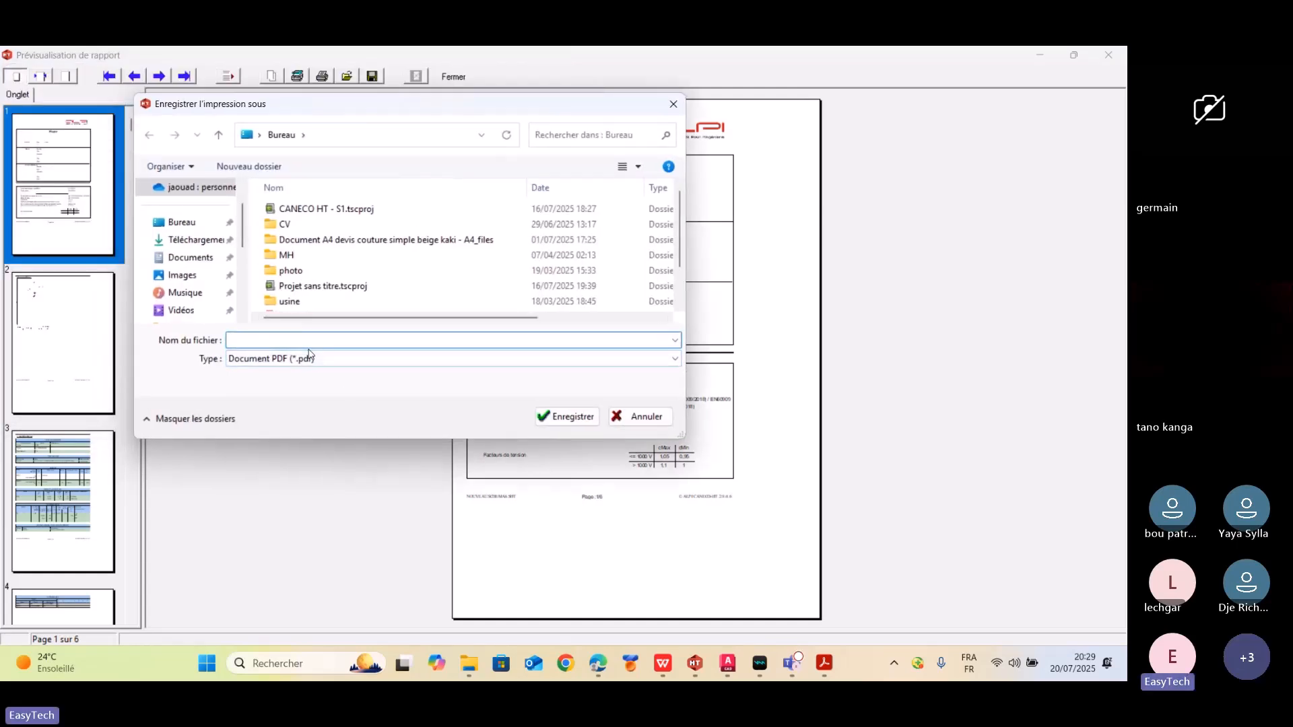
text(EXERC)
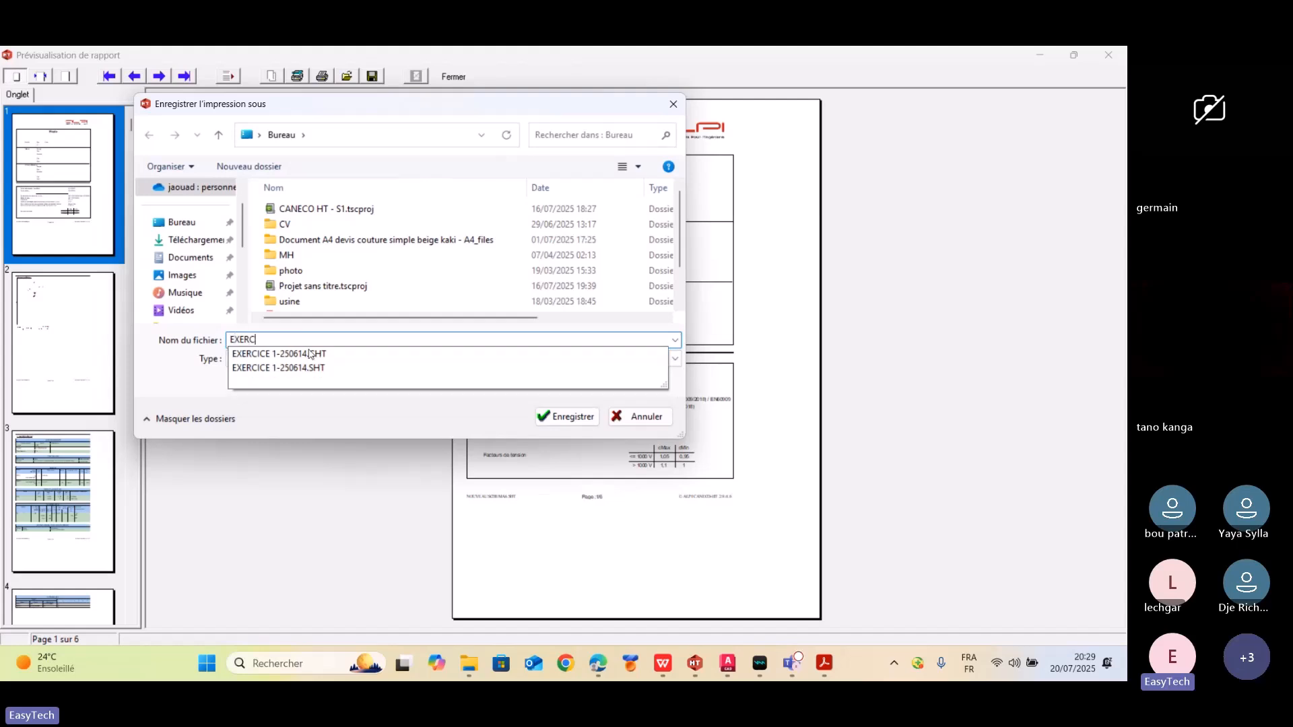
text(ICE 1 )
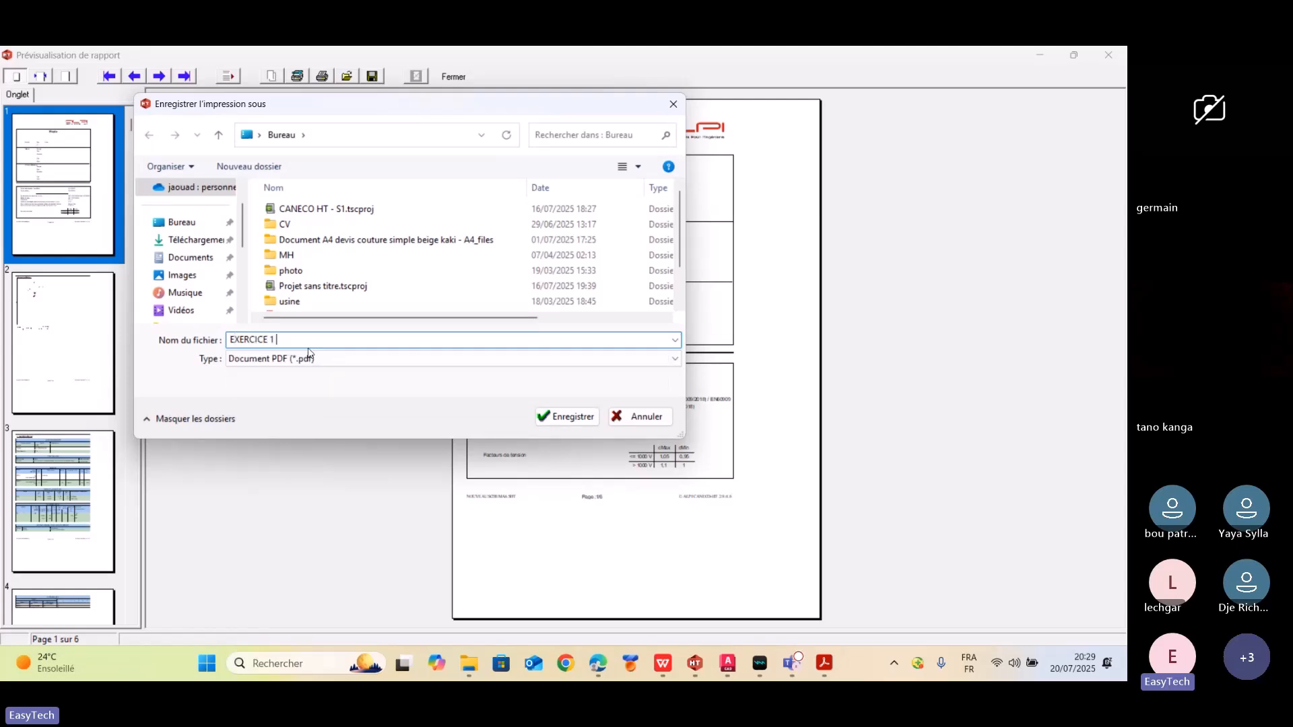
text(CANECO HT PARTIE1)
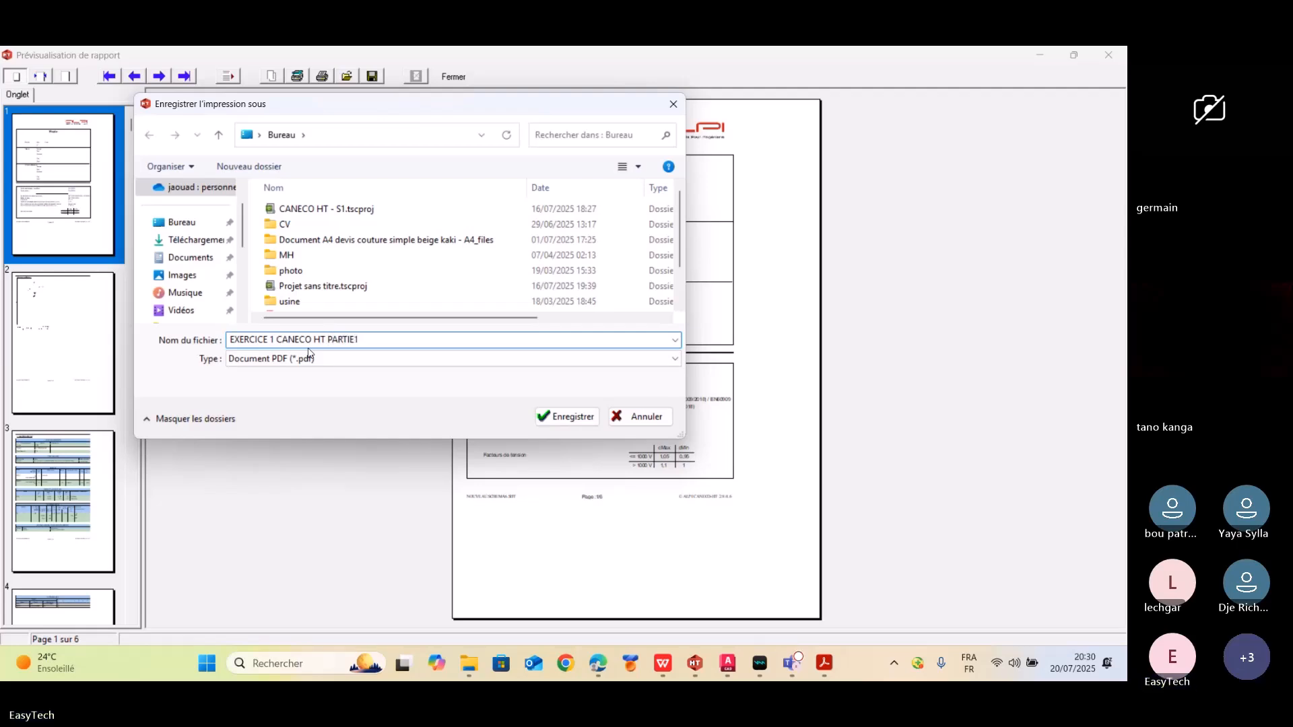
text(/)
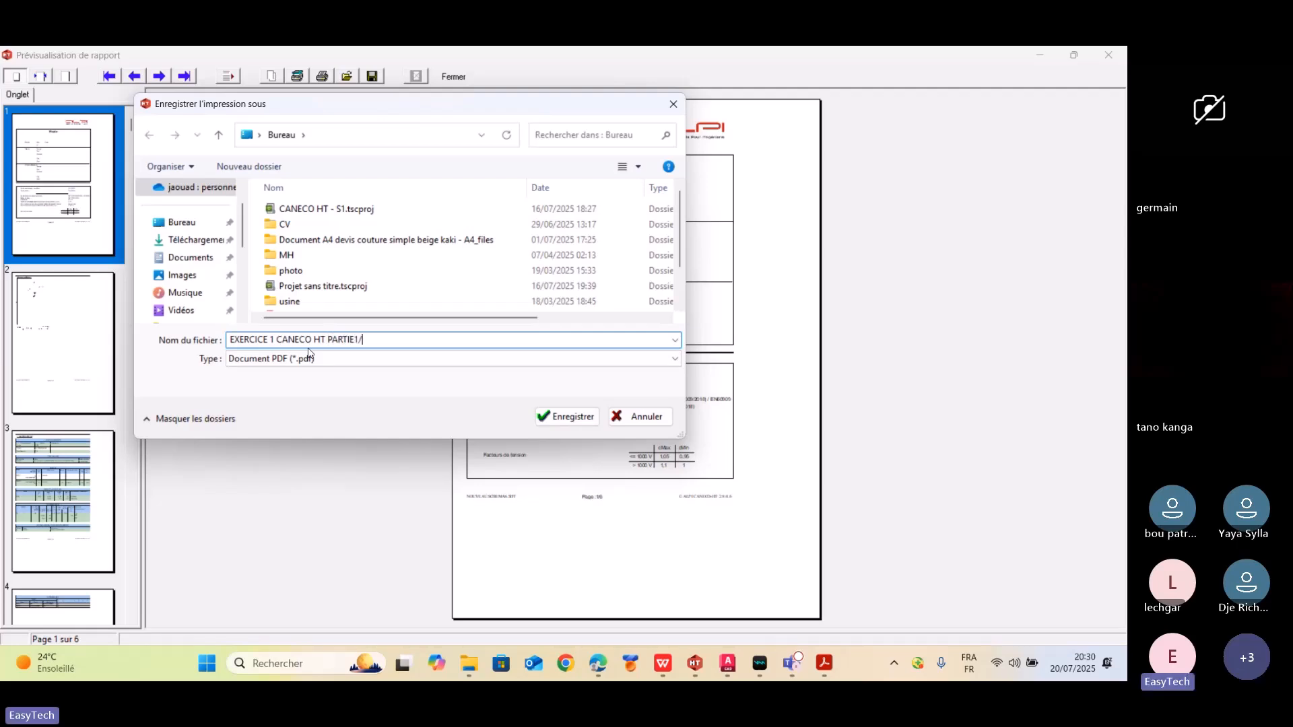
text(3)
click(570, 417)
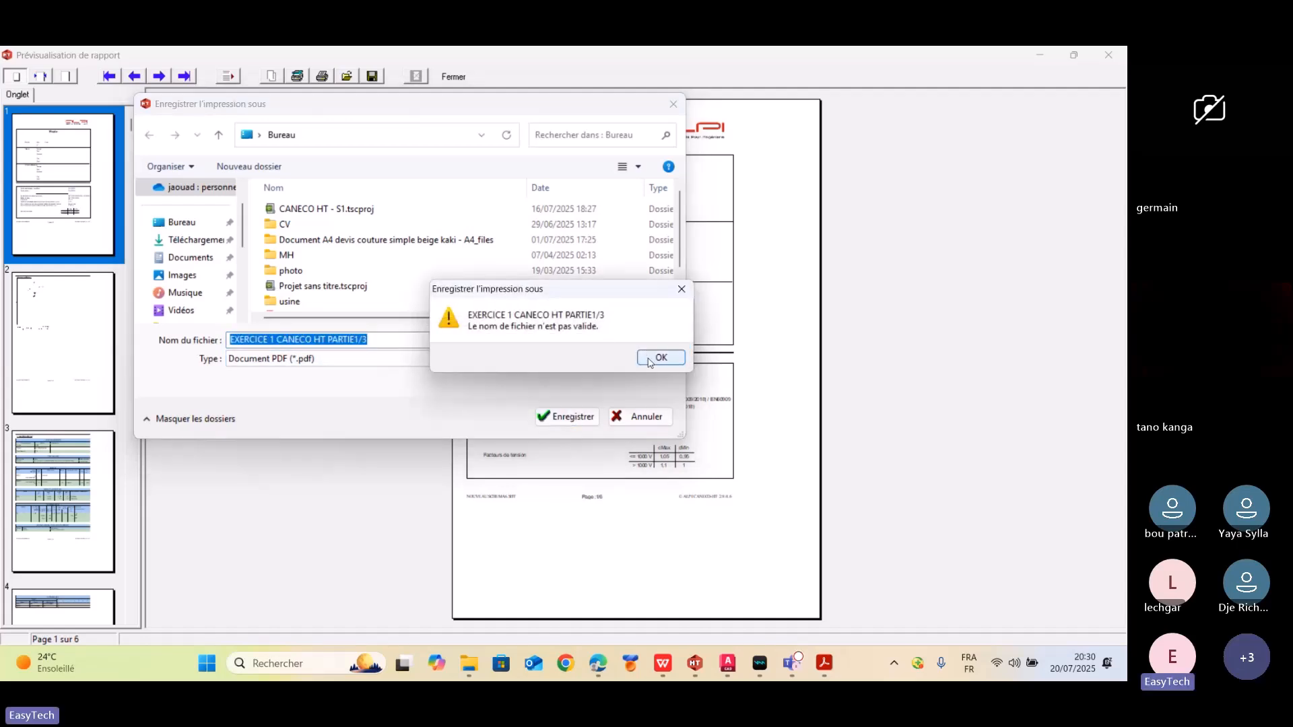
click(651, 360)
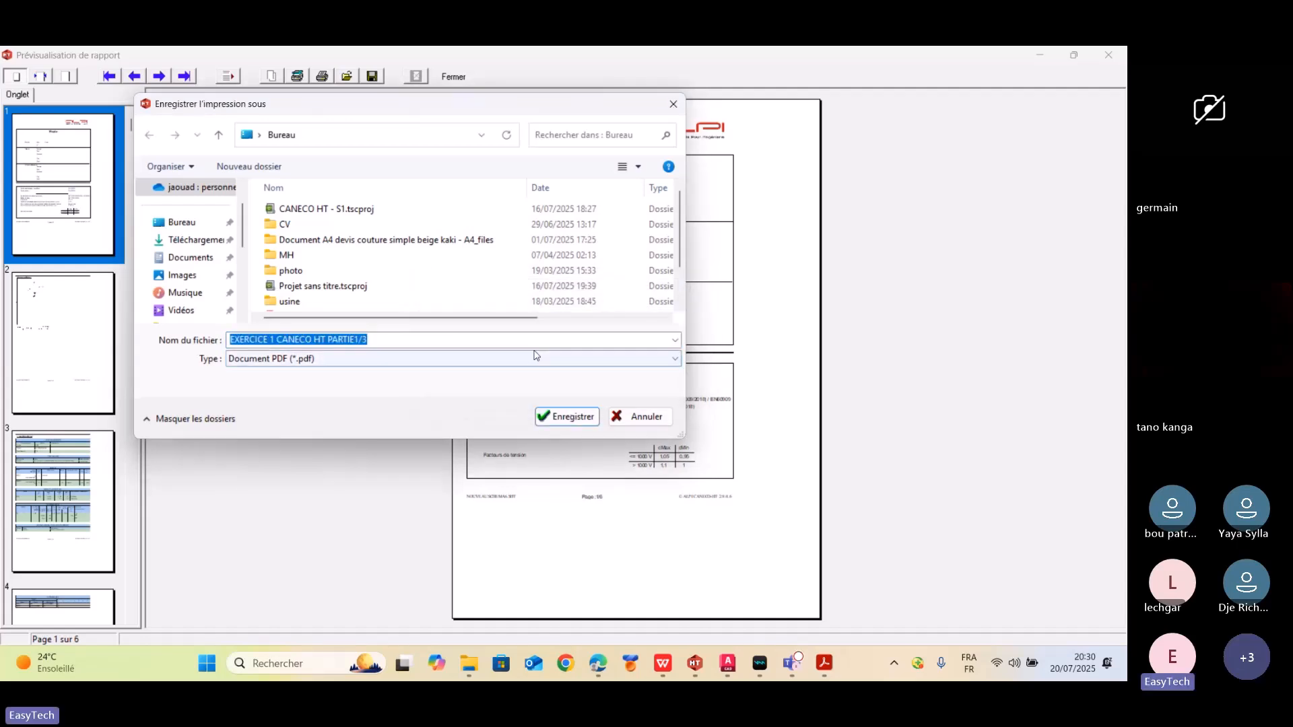
- Change the slash in the file name to a hyphen and save the PDF as EXERCICE 1 CANECO HT PARTIE1-3
click(359, 341)
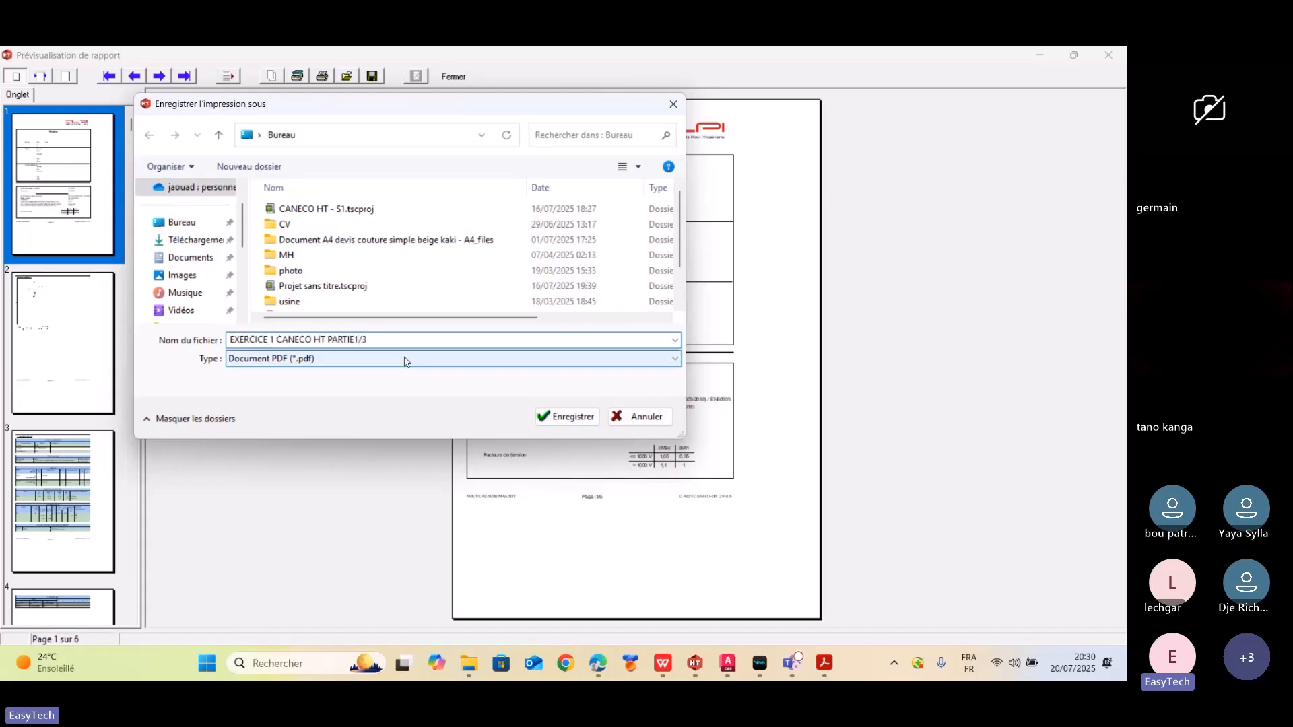
key(Delete)
text(-)
click(567, 417)
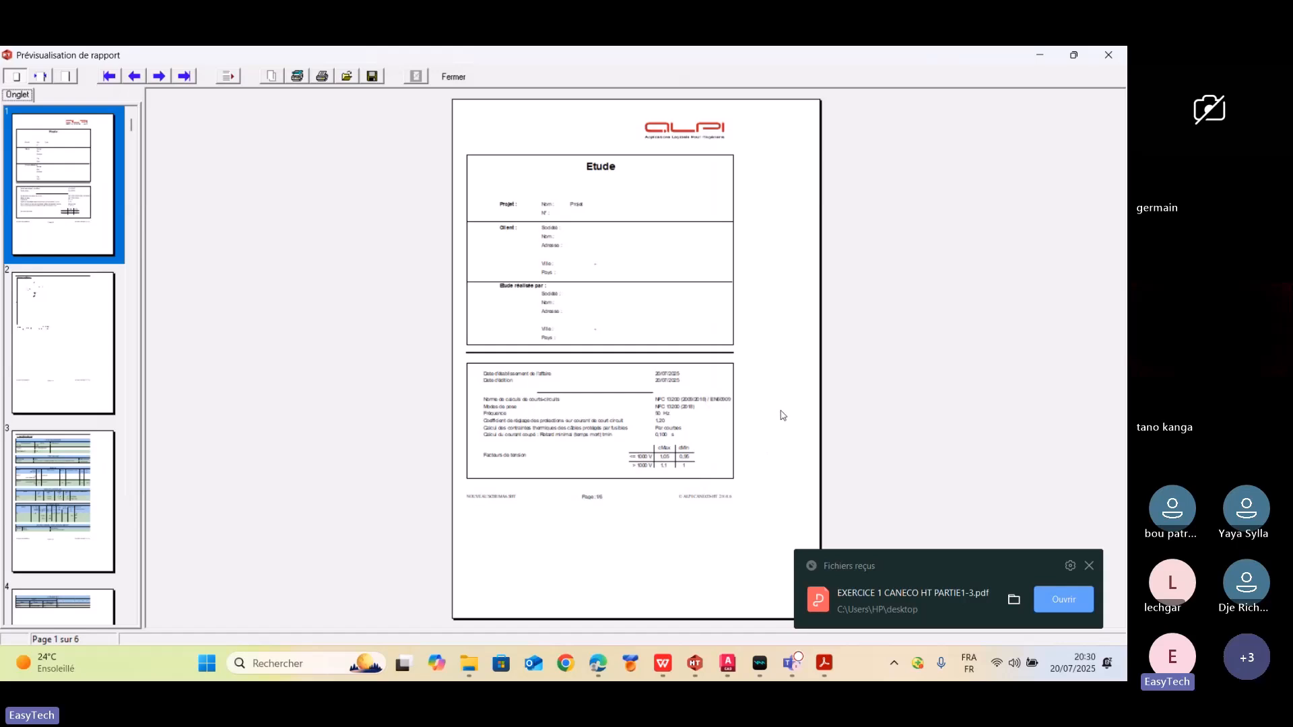
- Open the exported PDF in WPS and look through the project, client and author sections of its cover page
click(891, 592)
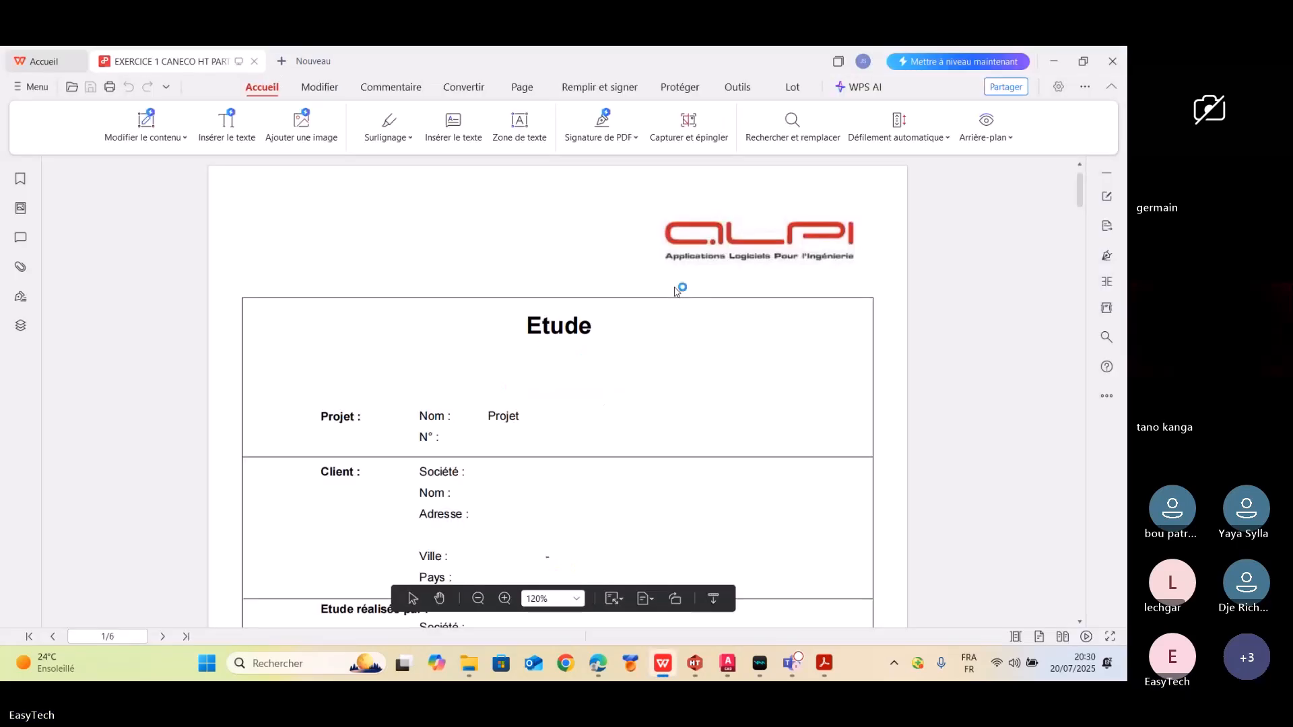
scroll(677, 277, down, 3)
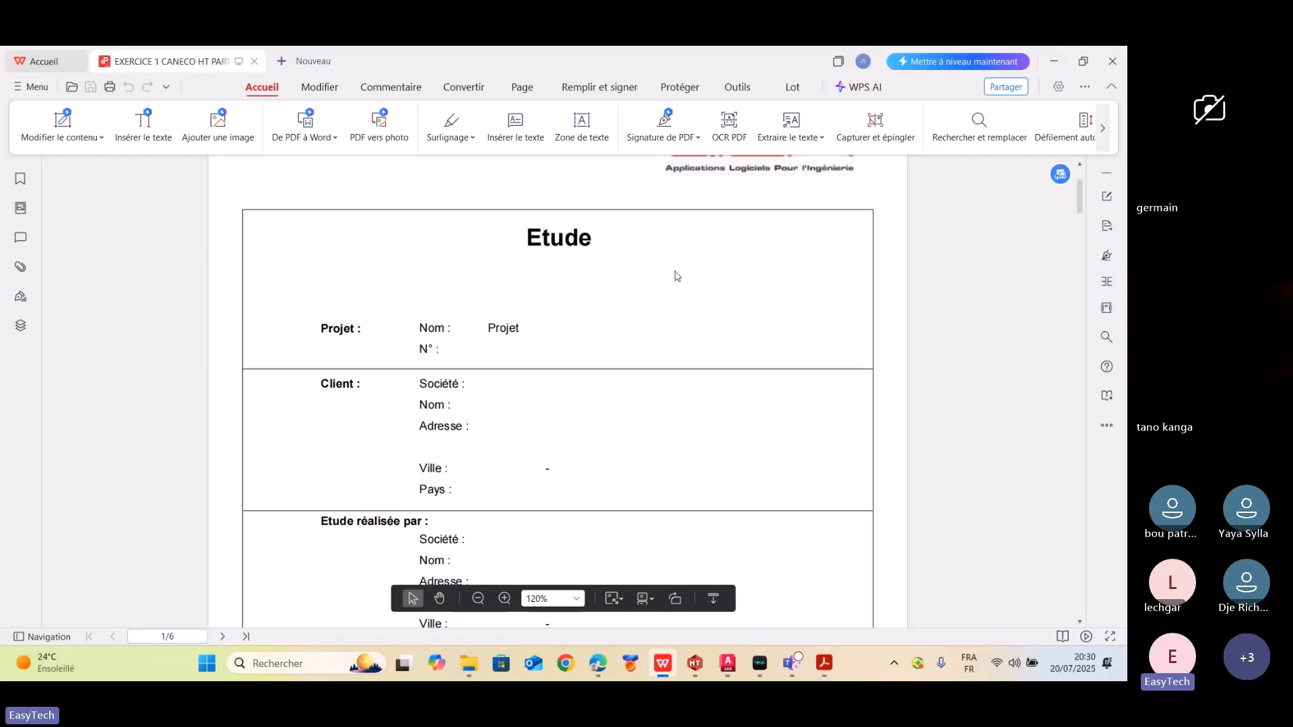
click(522, 287)
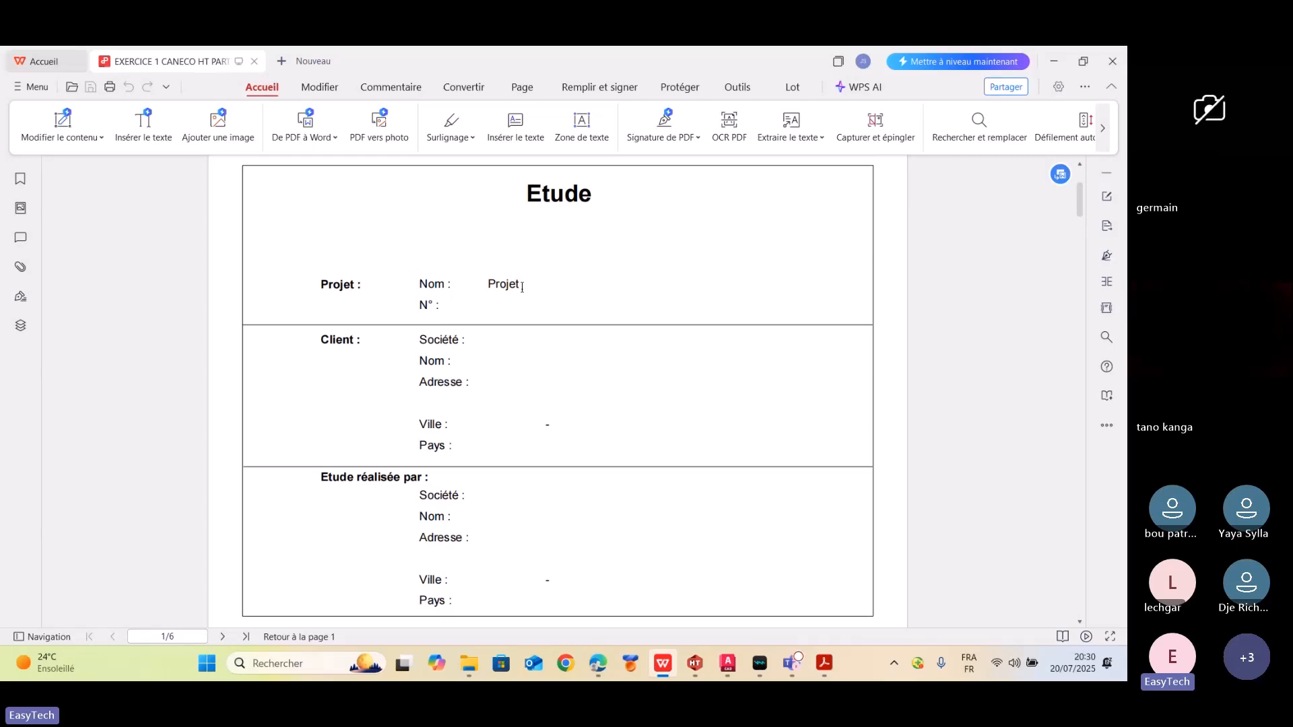
scroll(523, 290, down, 3)
scroll(522, 289, up, 4)
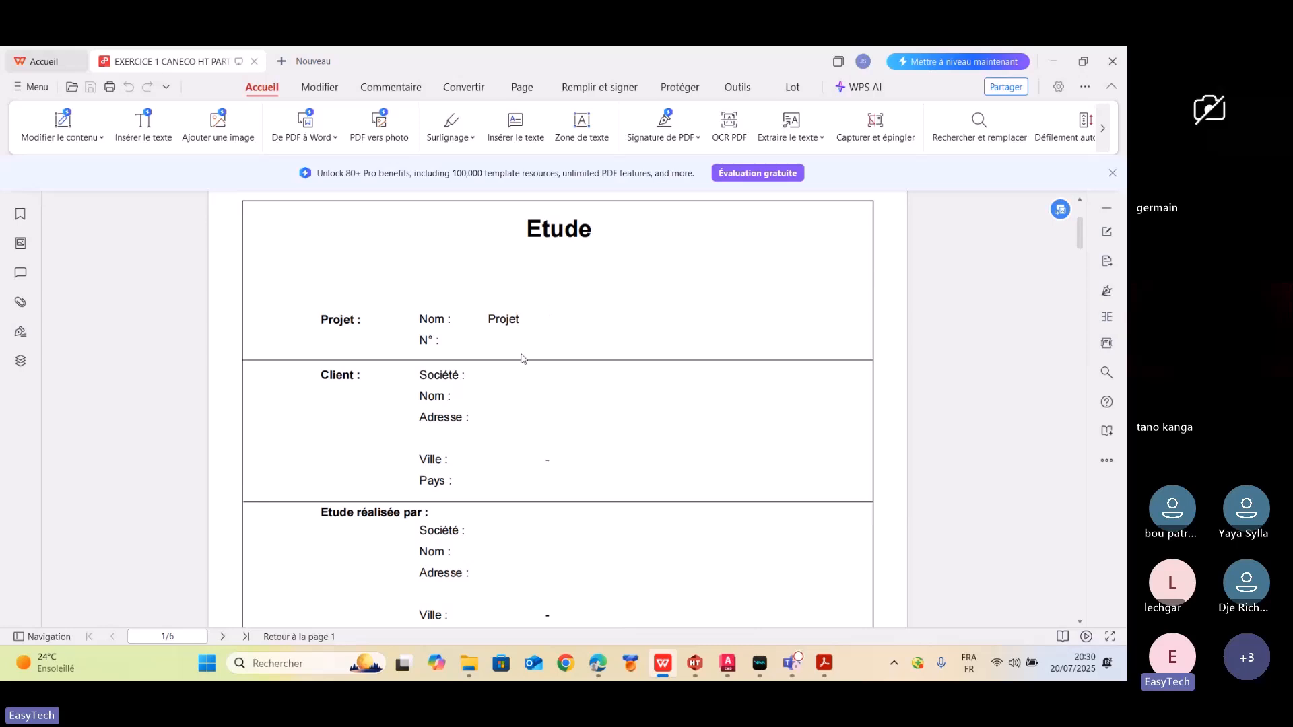
scroll(519, 356, down, 3)
scroll(497, 347, up, 1)
- Examine the calculation parameters on page 1, especially the short-circuit standard, the laying method standard and the voltage factors
scroll(390, 394, down, 5)
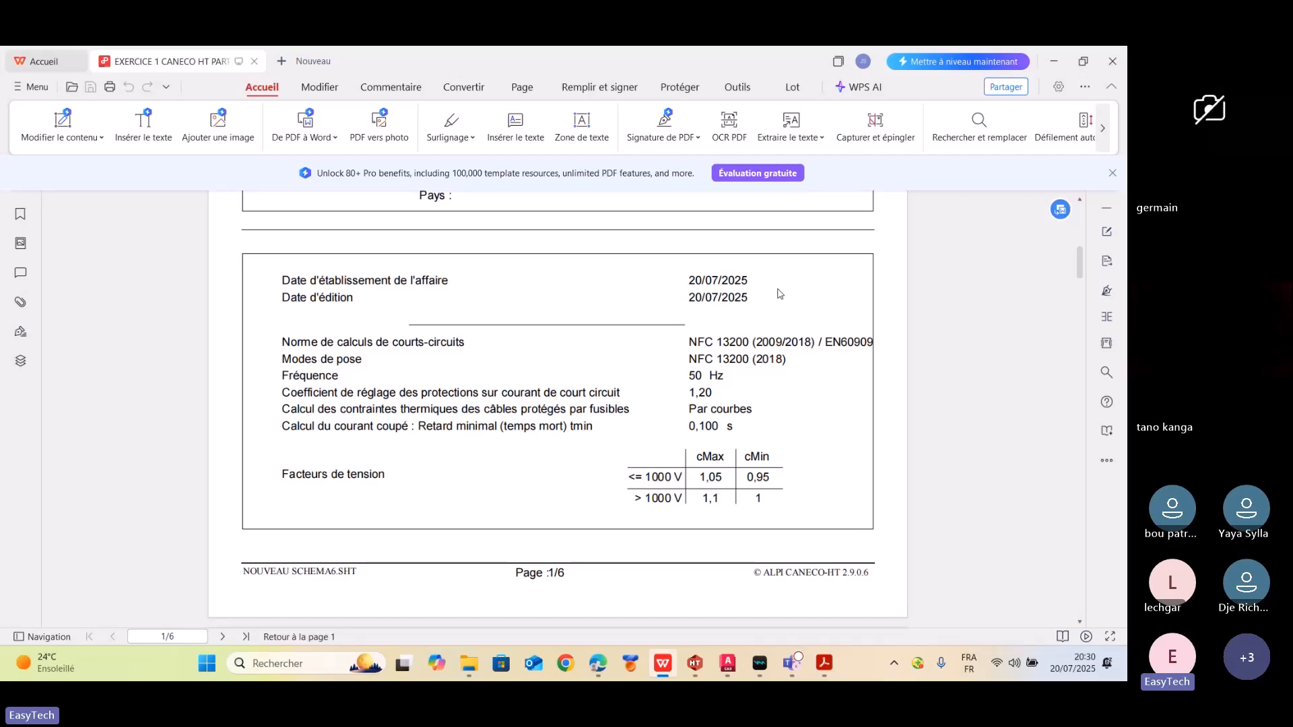
drag(340, 342, 413, 384)
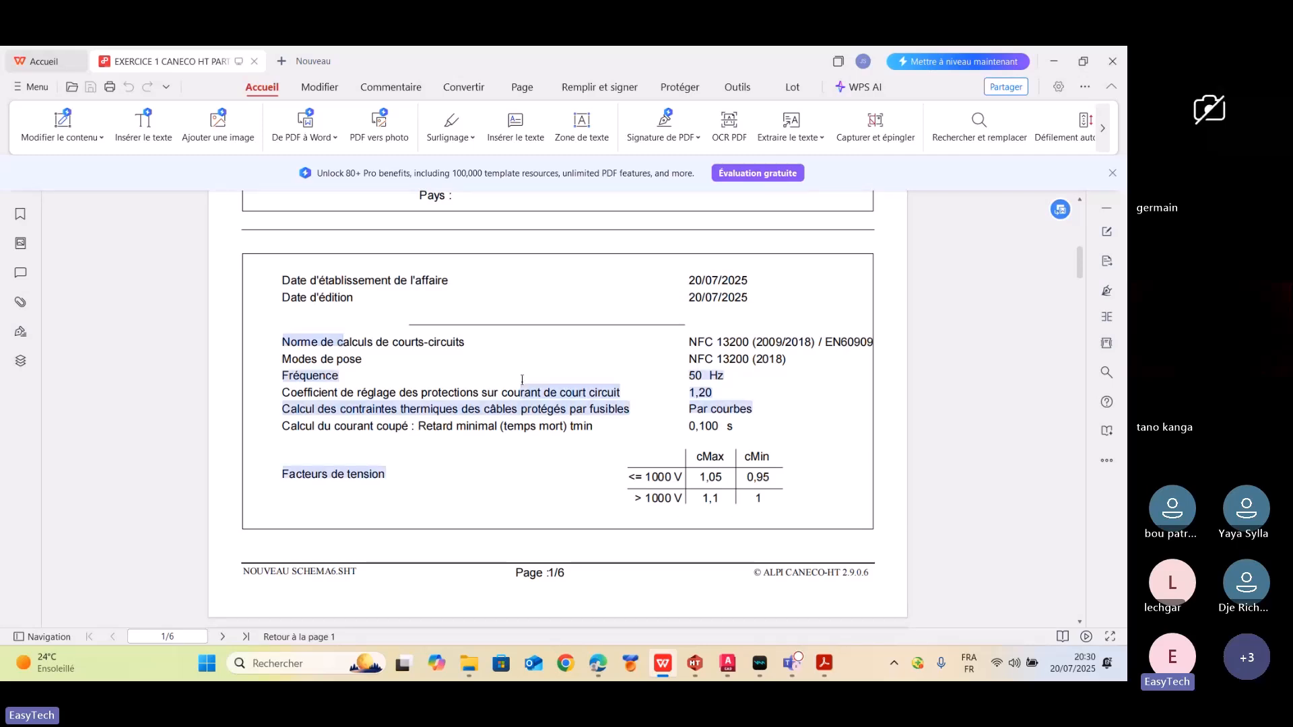
click(327, 360)
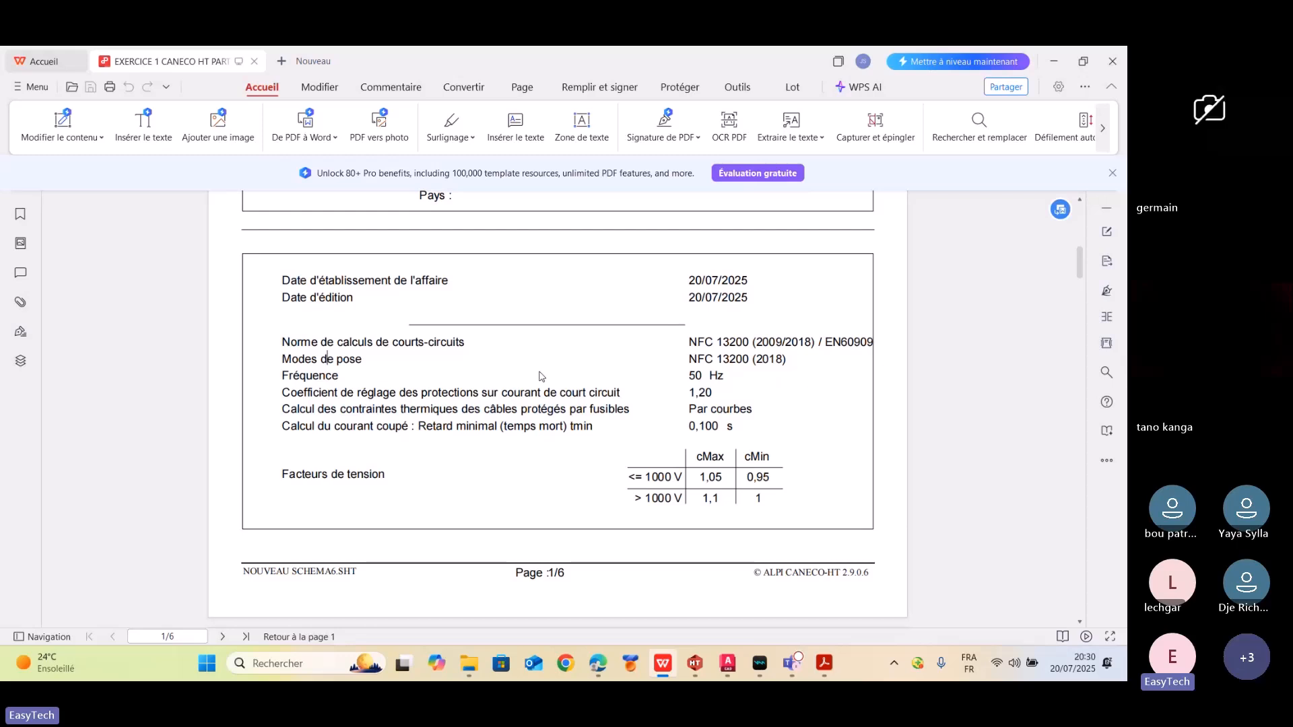
drag(743, 363, 708, 365)
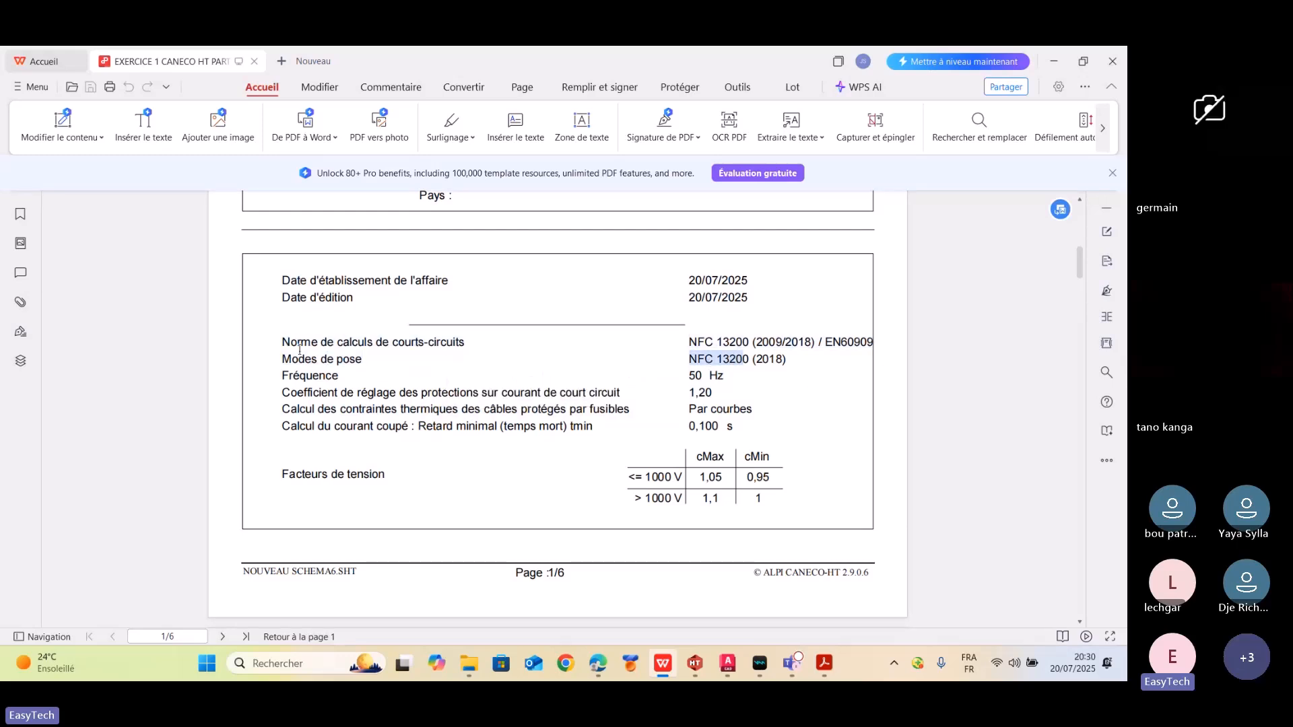
drag(291, 360, 343, 364)
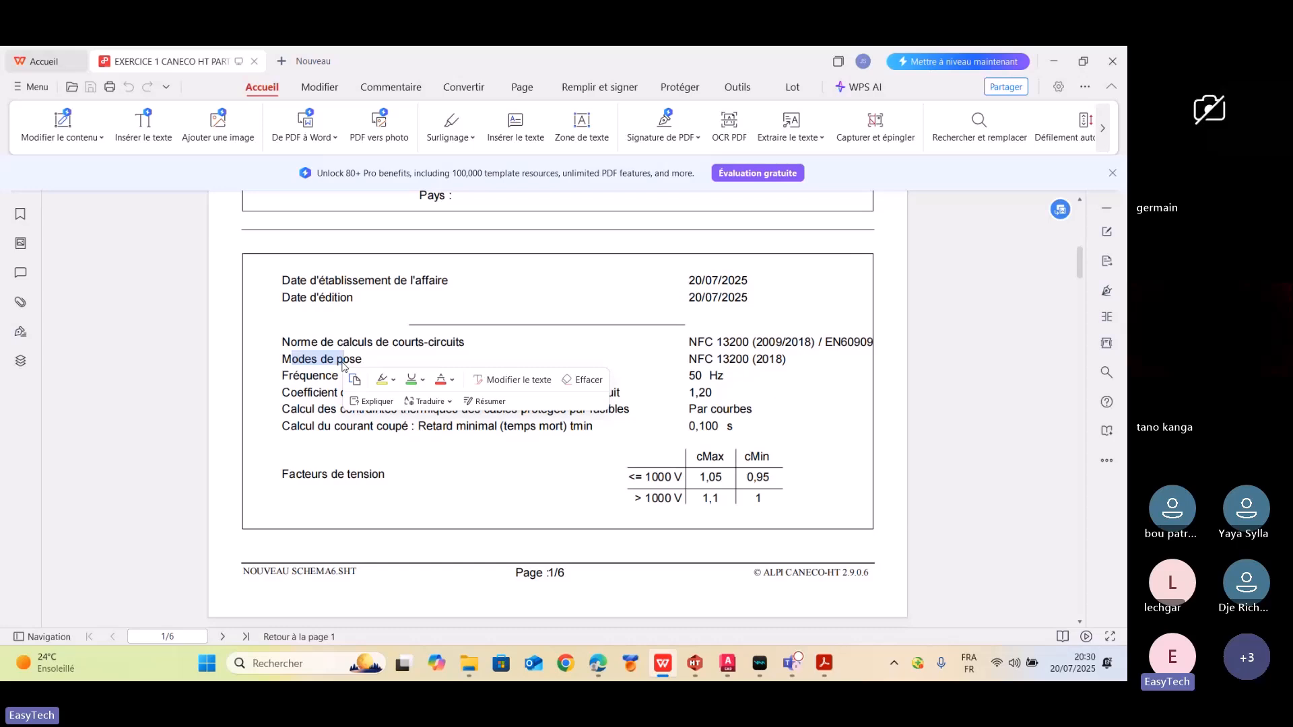
click(343, 362)
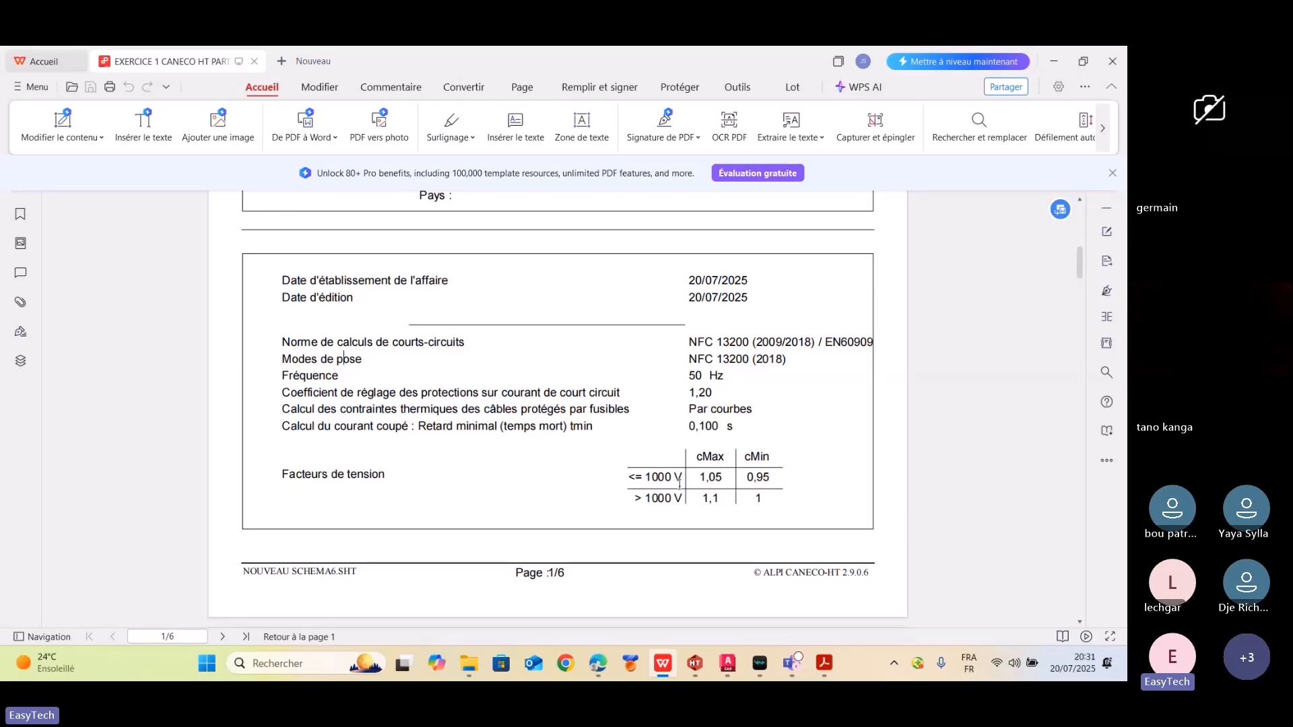
- Look over the single-line diagram on page 2, from the ONE supply down to transformer TR1
scroll(680, 485, down, 5)
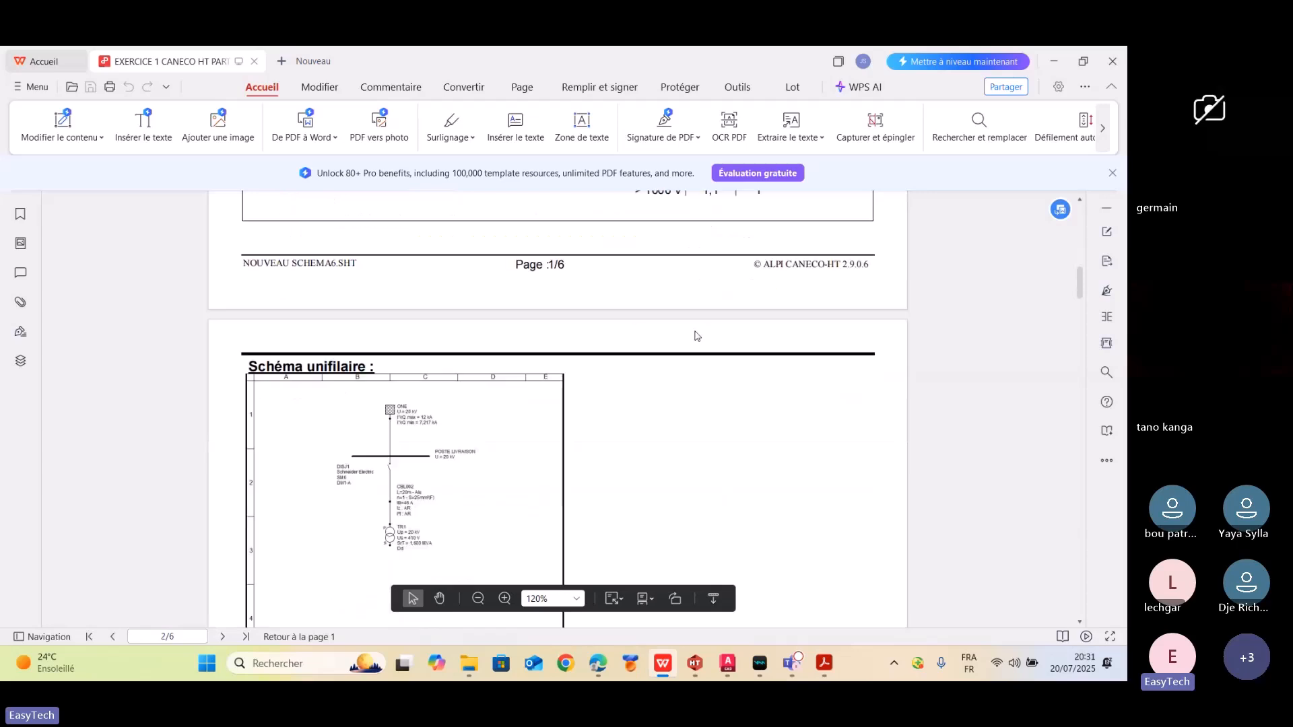
scroll(691, 339, down, 1)
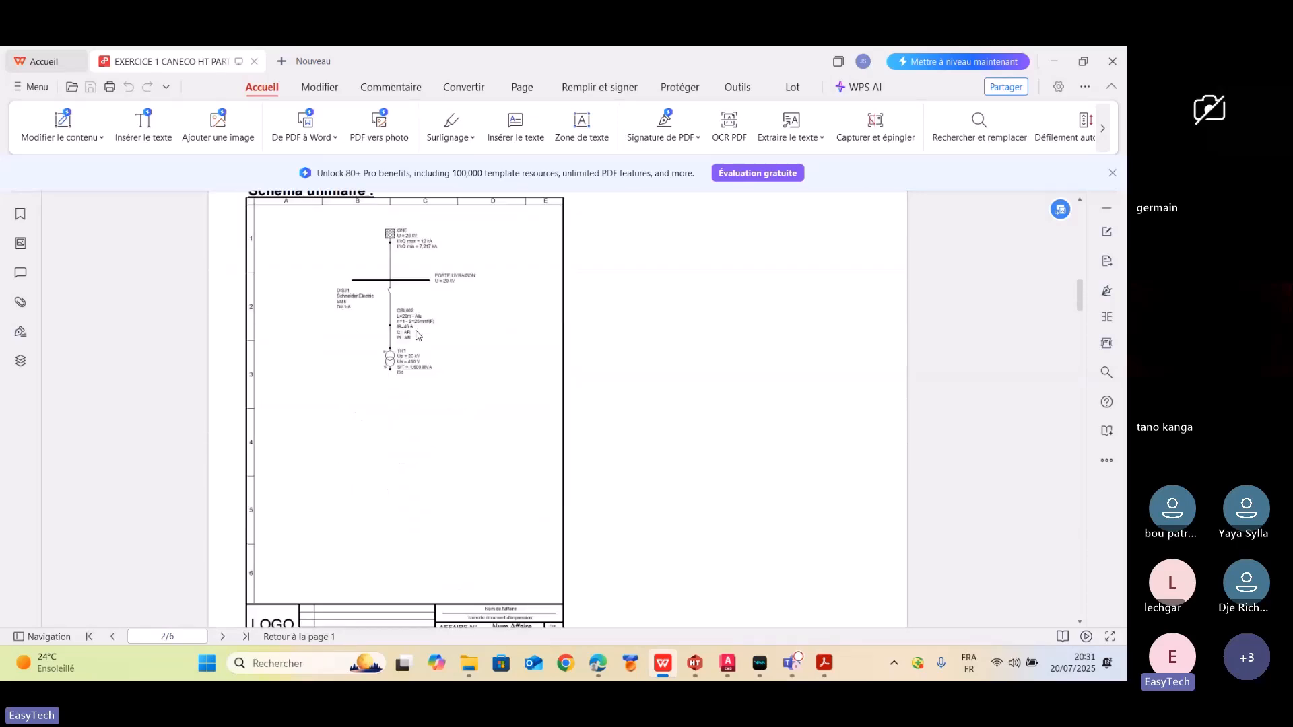
scroll(471, 269, down, 2)
- Review the equipment list and the 52G_ALU cable type description in the network data section on page 3
scroll(540, 297, down, 5)
scroll(536, 300, down, 10)
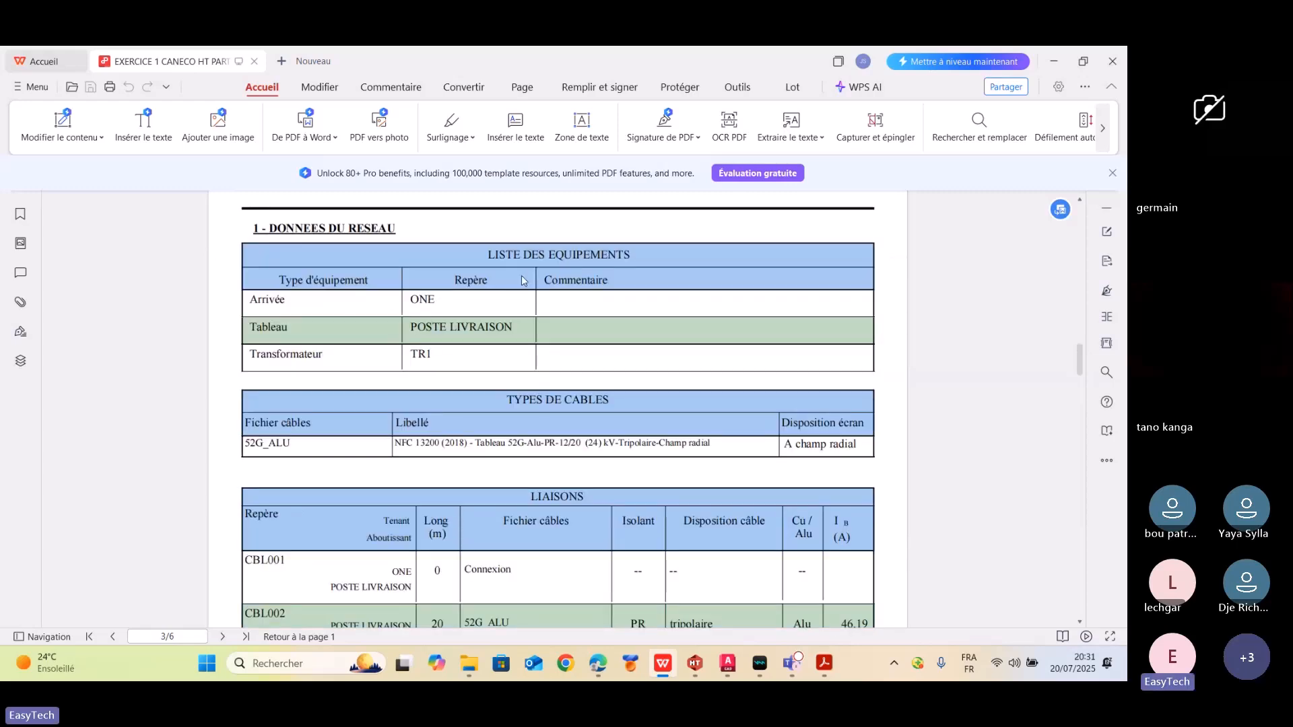
scroll(625, 345, down, 3)
scroll(624, 345, up, 2)
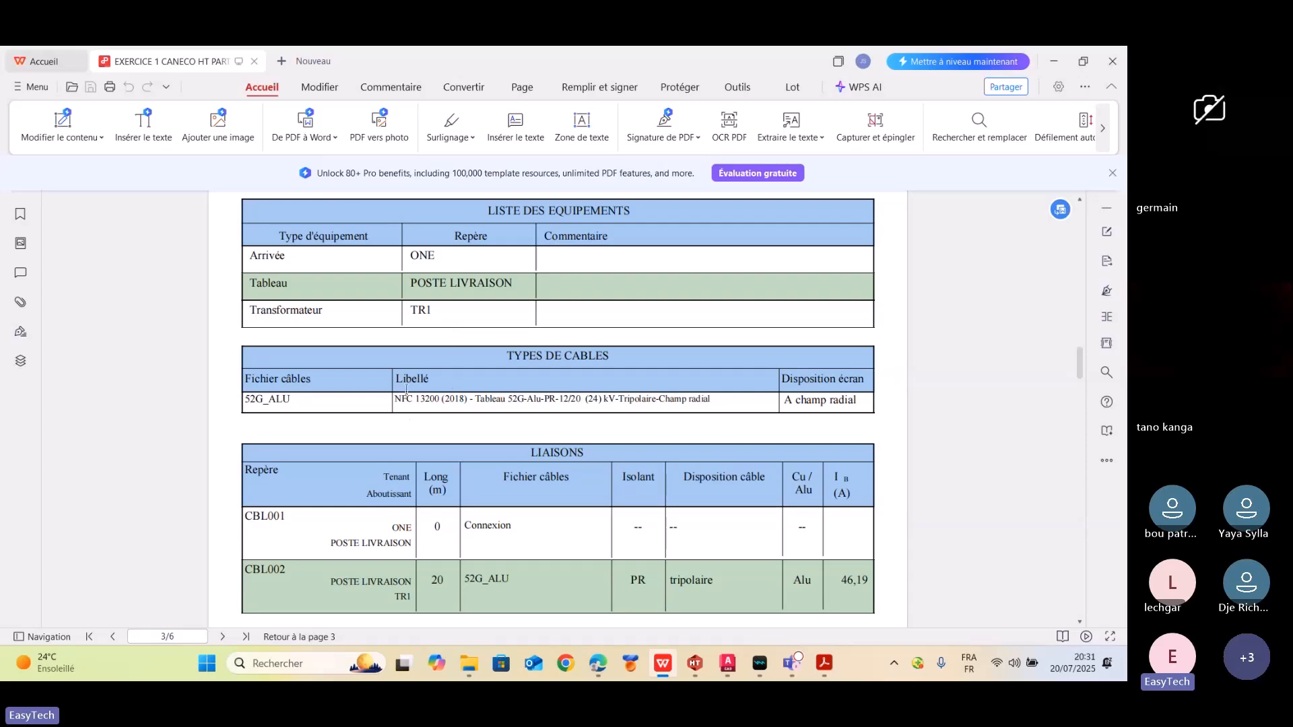
drag(406, 397, 465, 399)
click(442, 390)
- Examine the links table on page 3, especially the insulation, conductor material and IB current of CBL002
scroll(634, 403, down, 2)
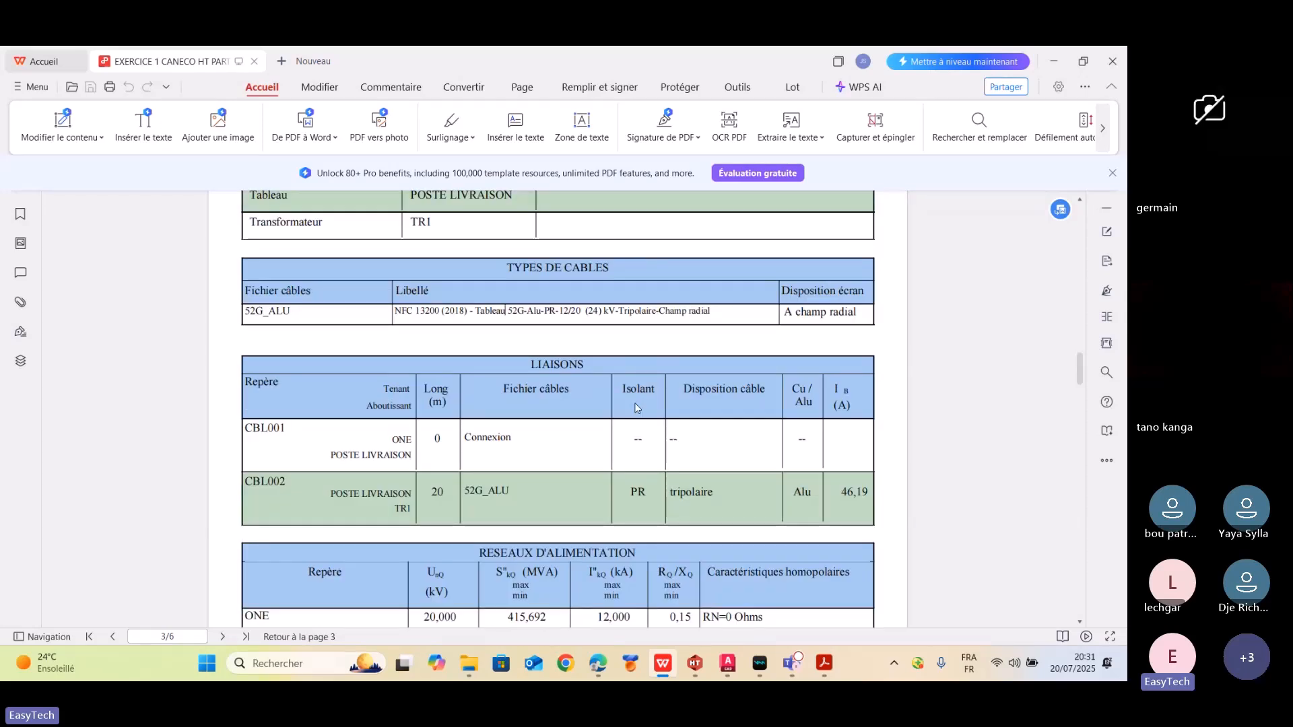
scroll(633, 408, down, 4)
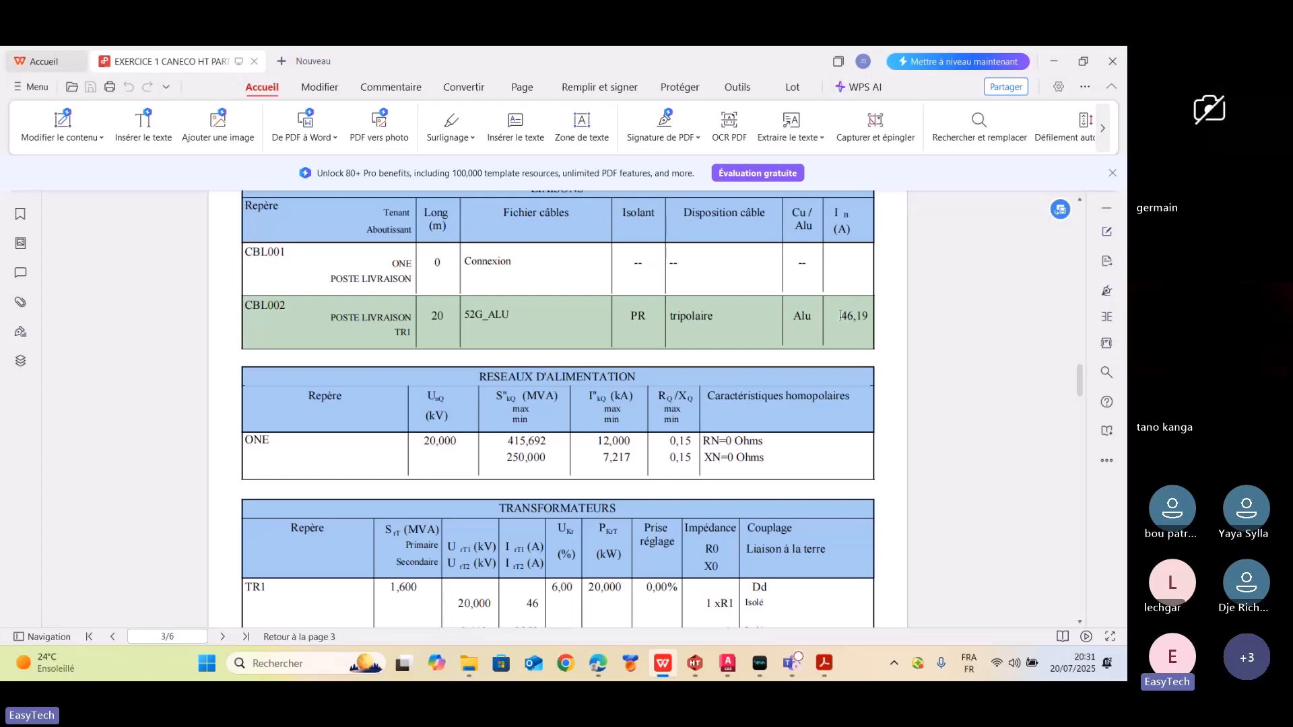
drag(840, 316, 869, 317)
click(811, 344)
- Examine the supply network data for ONE and the transformer data for TR1 on page 3
scroll(810, 344, down, 3)
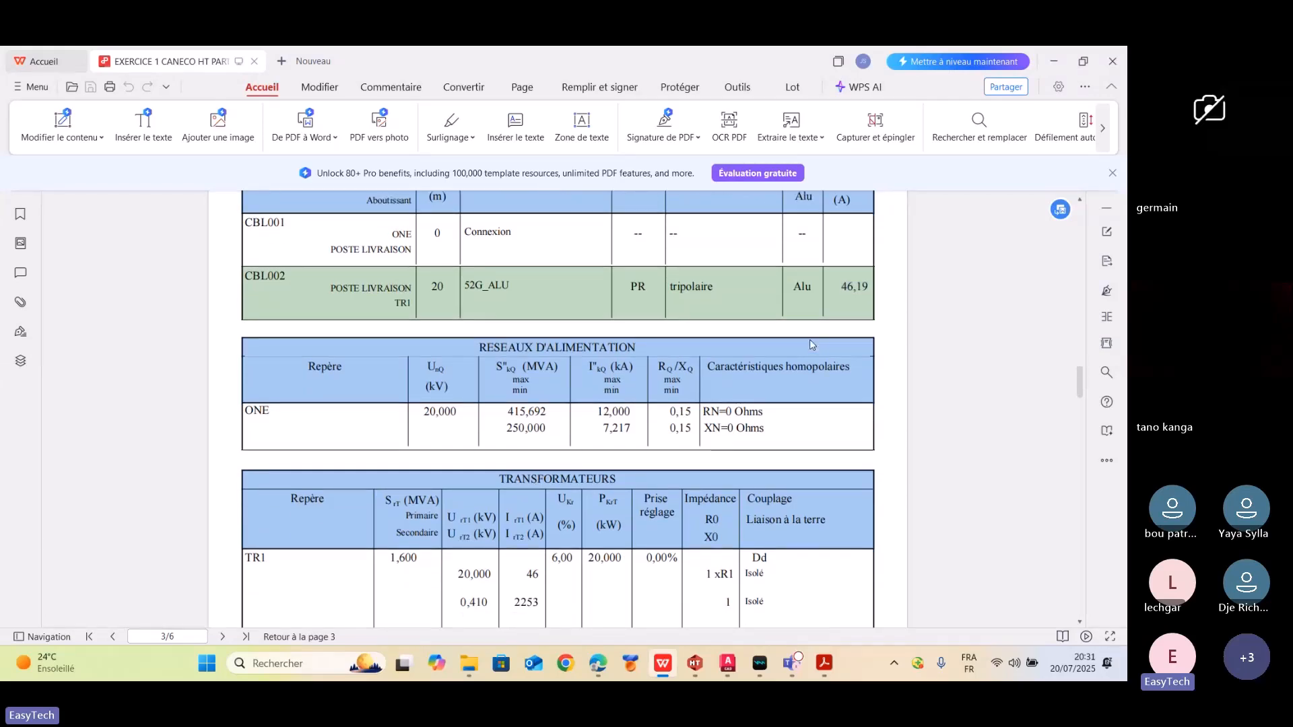
scroll(811, 344, down, 2)
scroll(810, 344, down, 1)
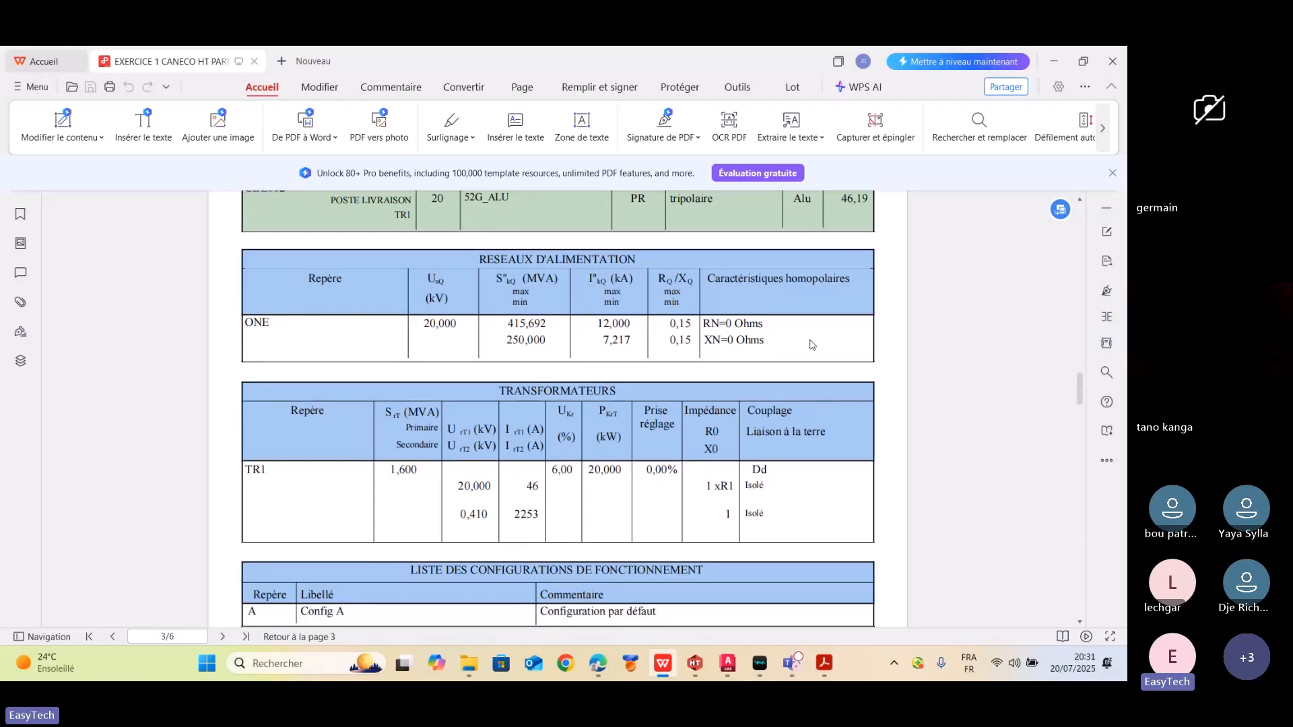
scroll(810, 345, down, 1)
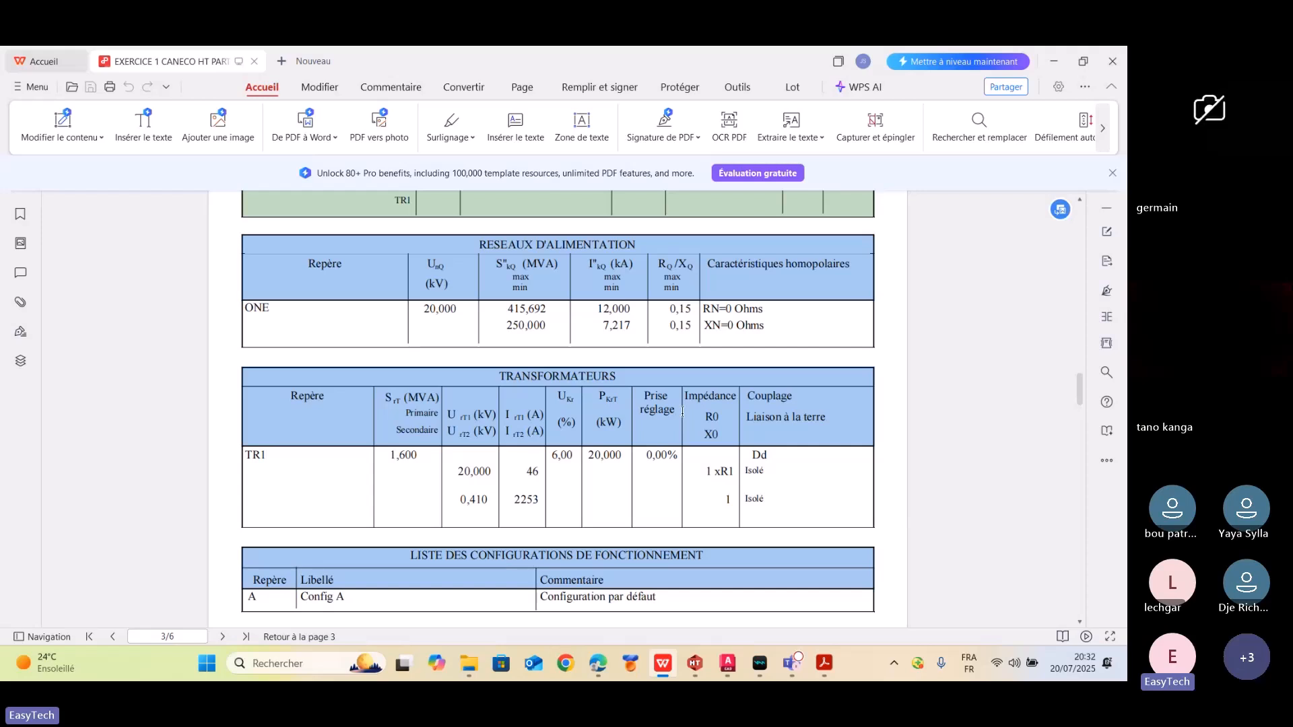
scroll(682, 412, down, 3)
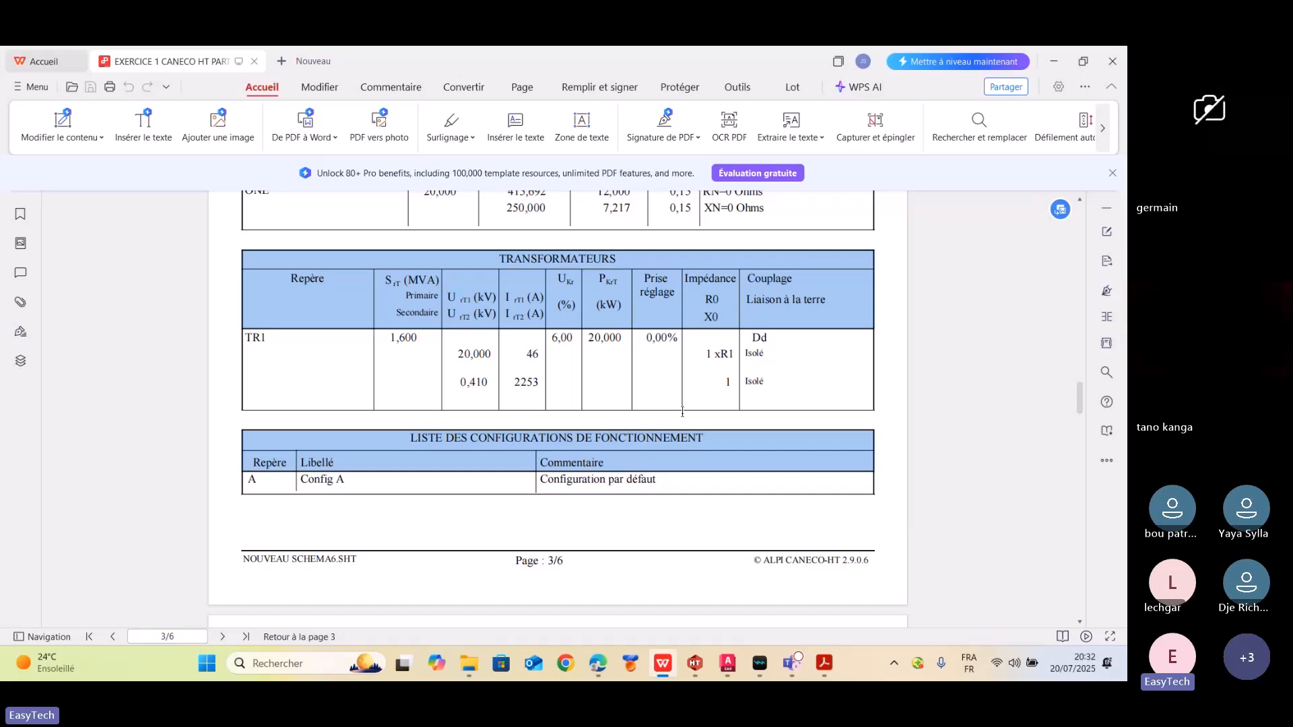
- Review the list of operating configurations and the table assigning links CBL001 and CBL002 to them
scroll(682, 412, down, 2)
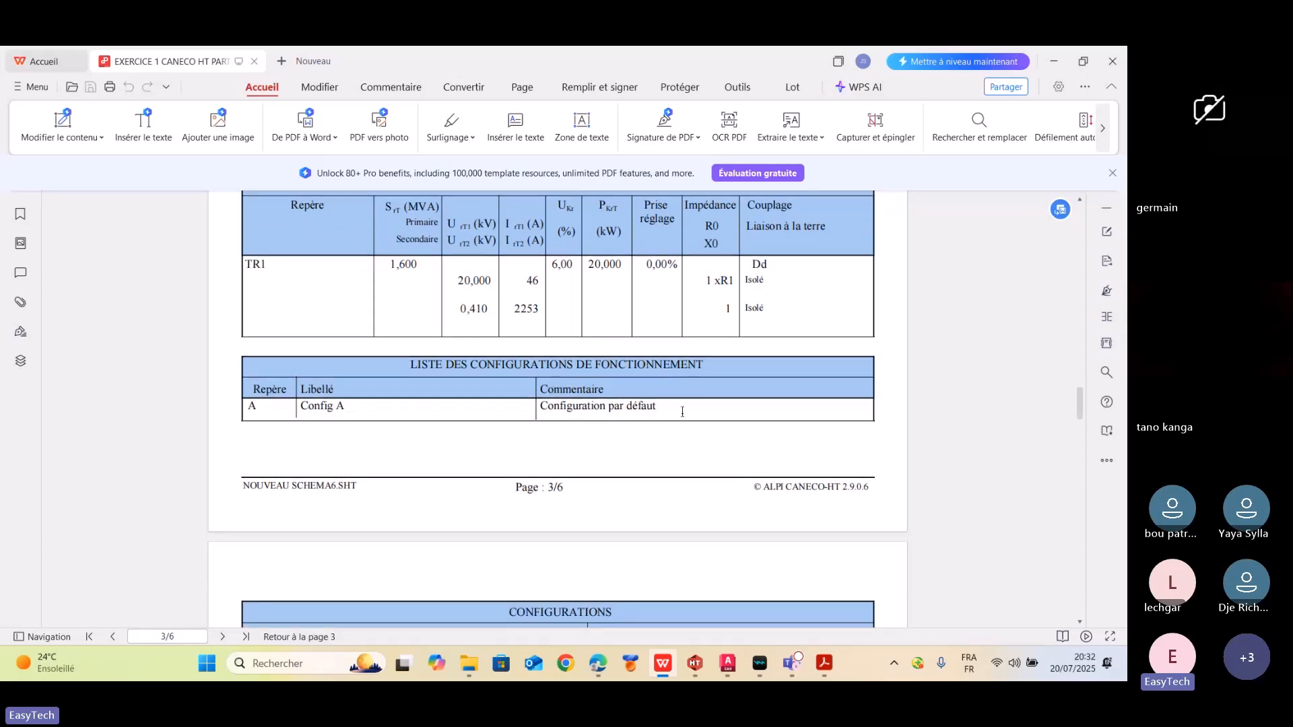
scroll(683, 412, down, 1)
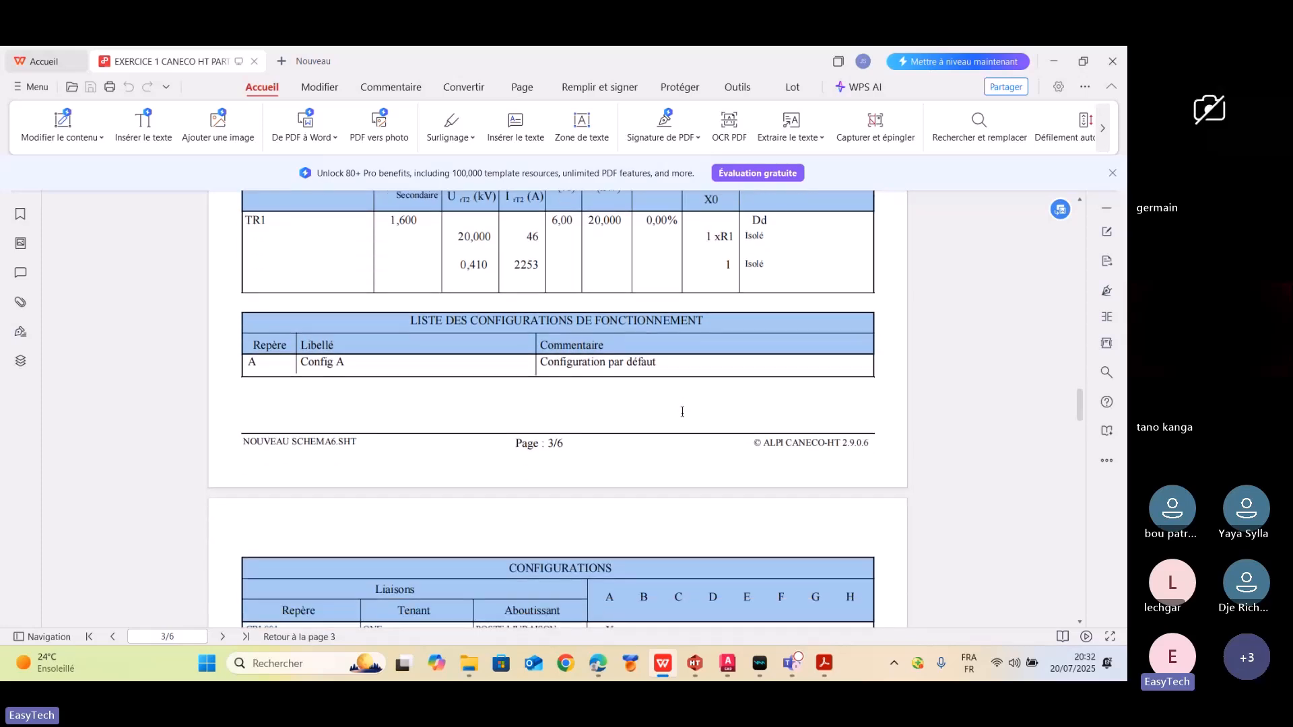
scroll(683, 412, down, 3)
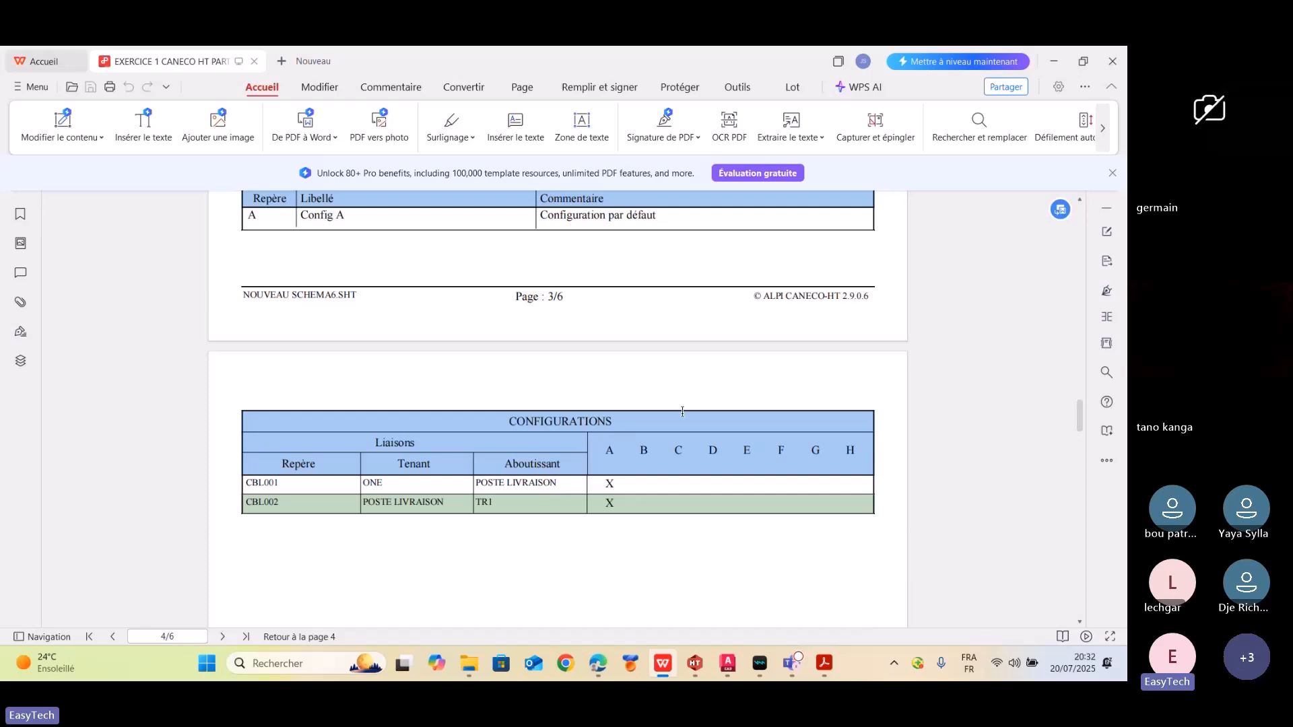
scroll(683, 412, down, 3)
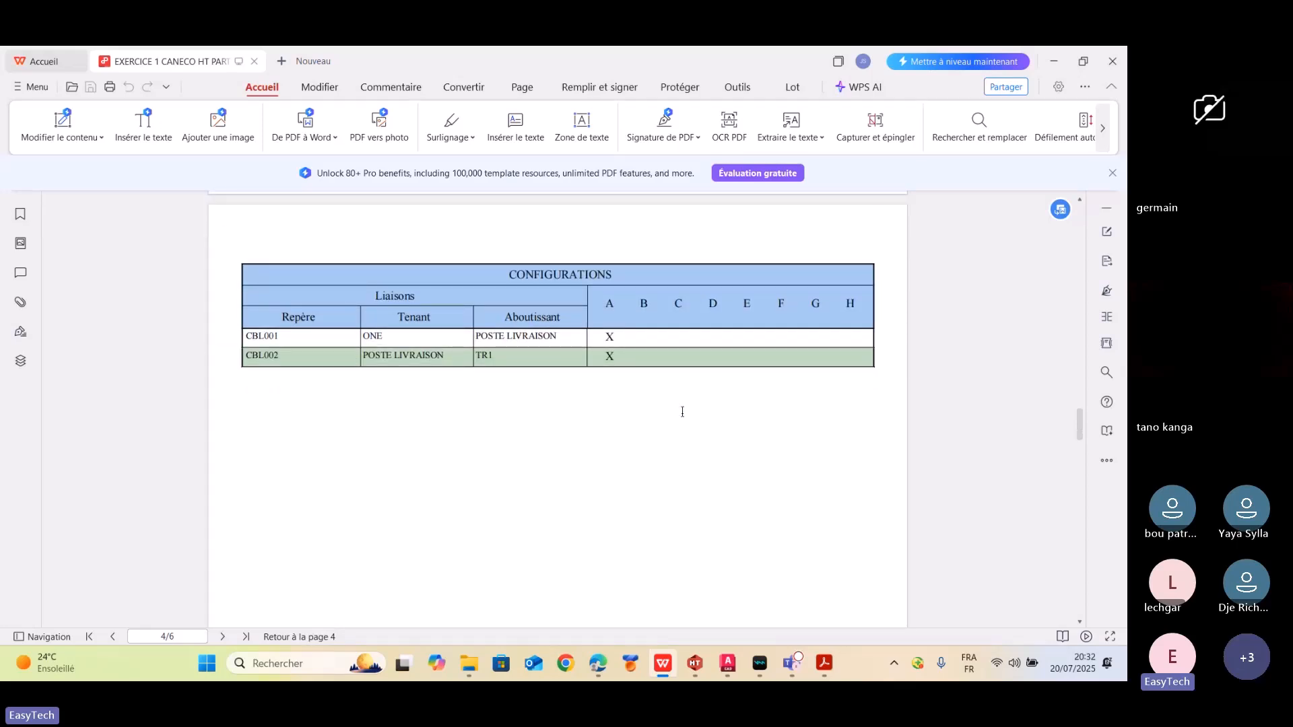
scroll(683, 412, down, 4)
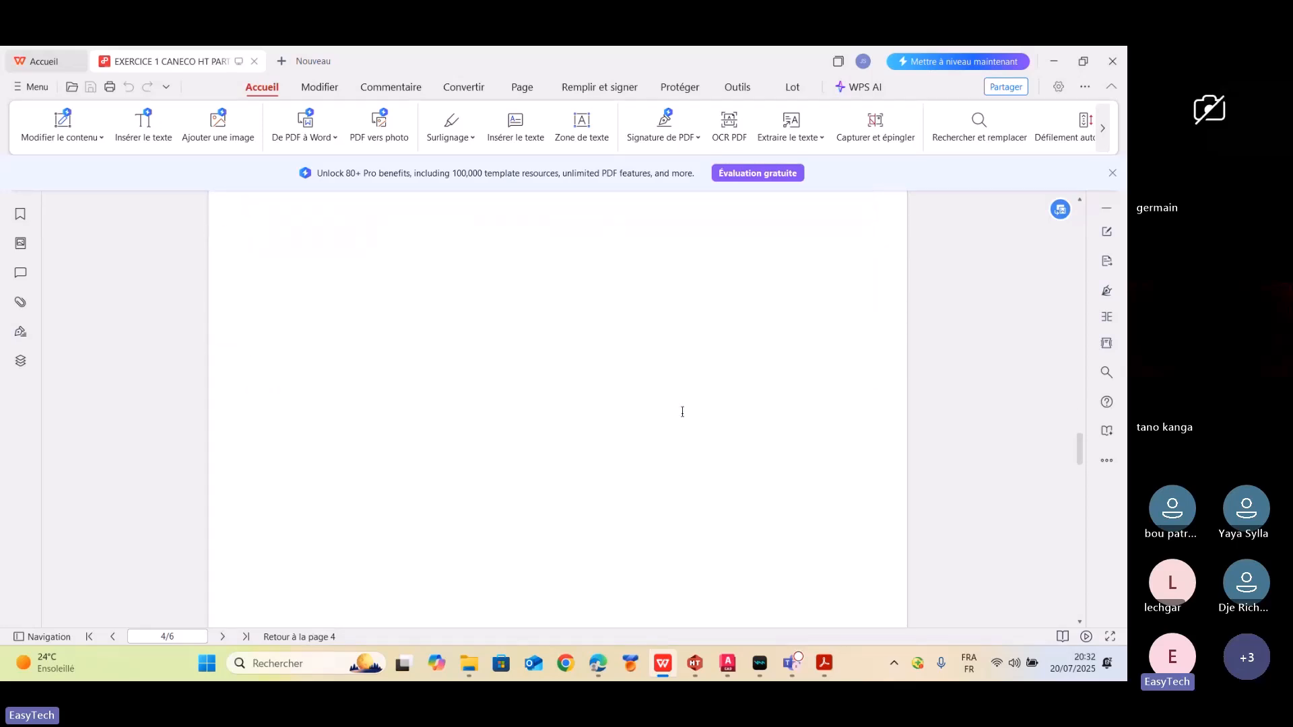
- Examine the symmetrical three-phase short-circuit currents at the boards and equipment in the calculation results on page 5
scroll(682, 412, down, 8)
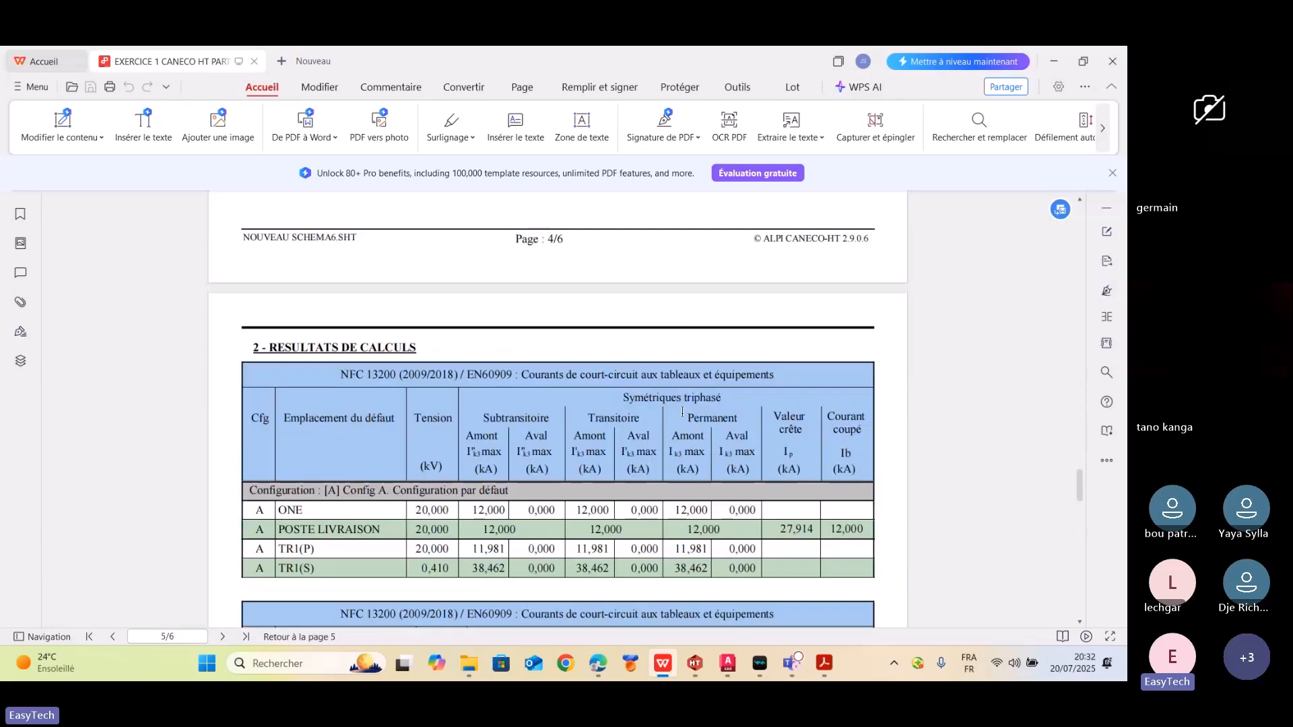
scroll(682, 412, down, 3)
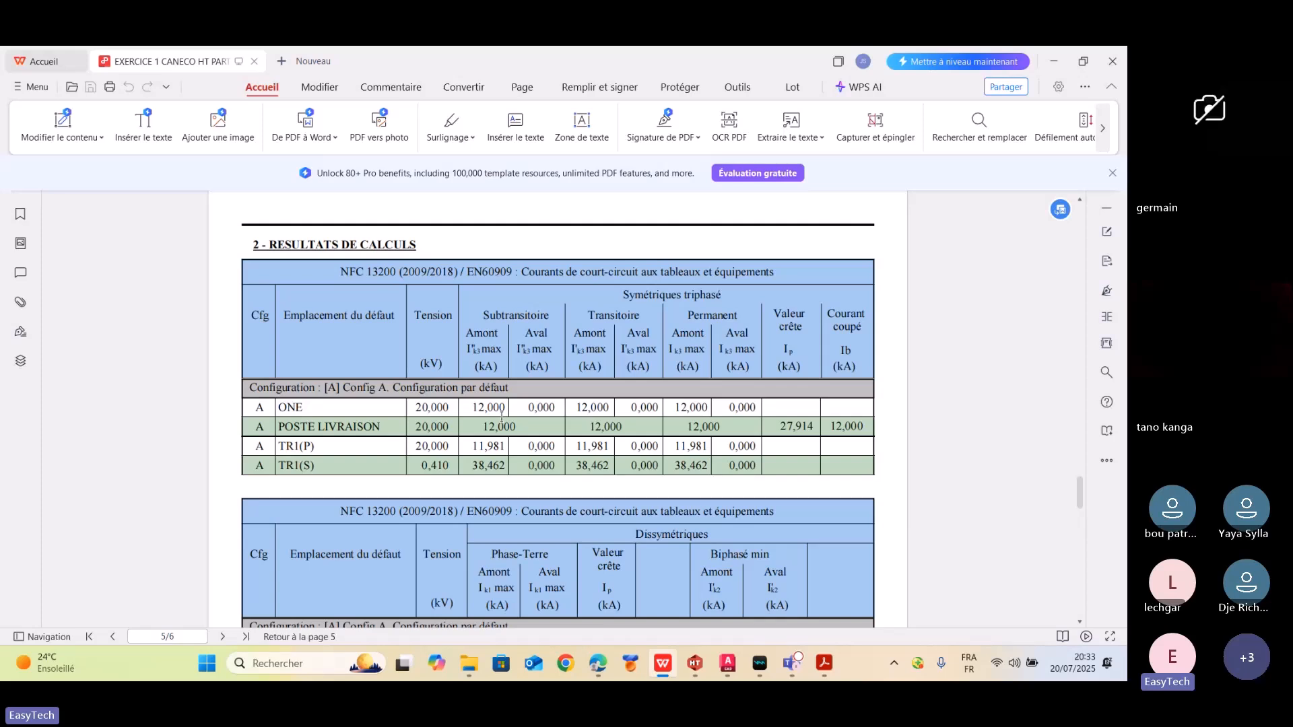
scroll(501, 417, down, 5)
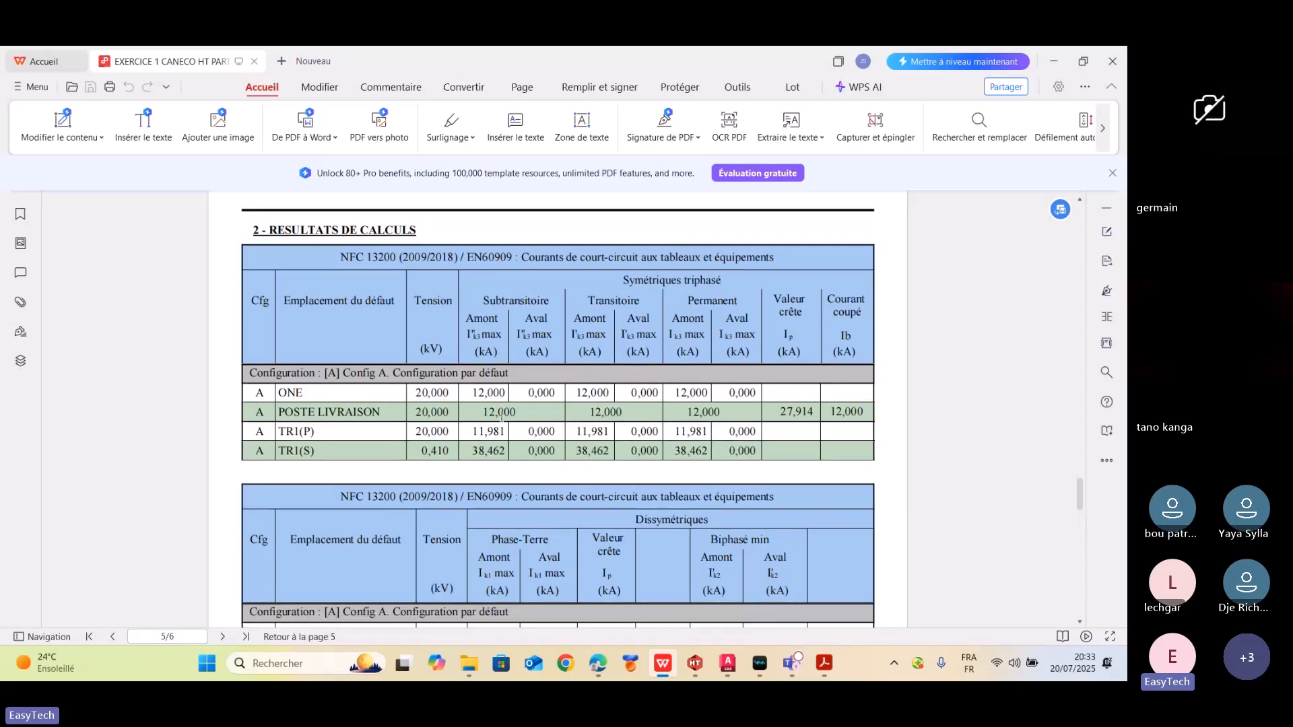
- Examine the asymmetrical short-circuit currents and the short-circuit power at POSTE LIVRAISON on page 5
scroll(502, 417, down, 1)
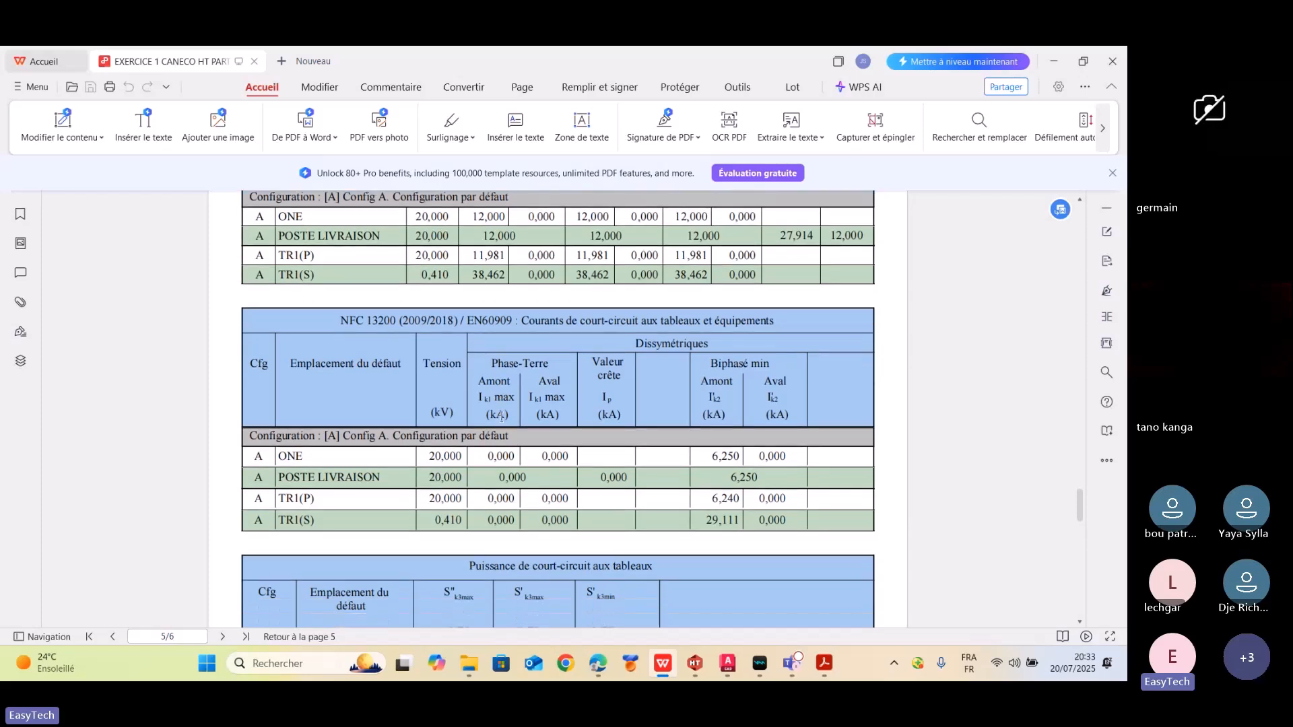
scroll(502, 418, down, 2)
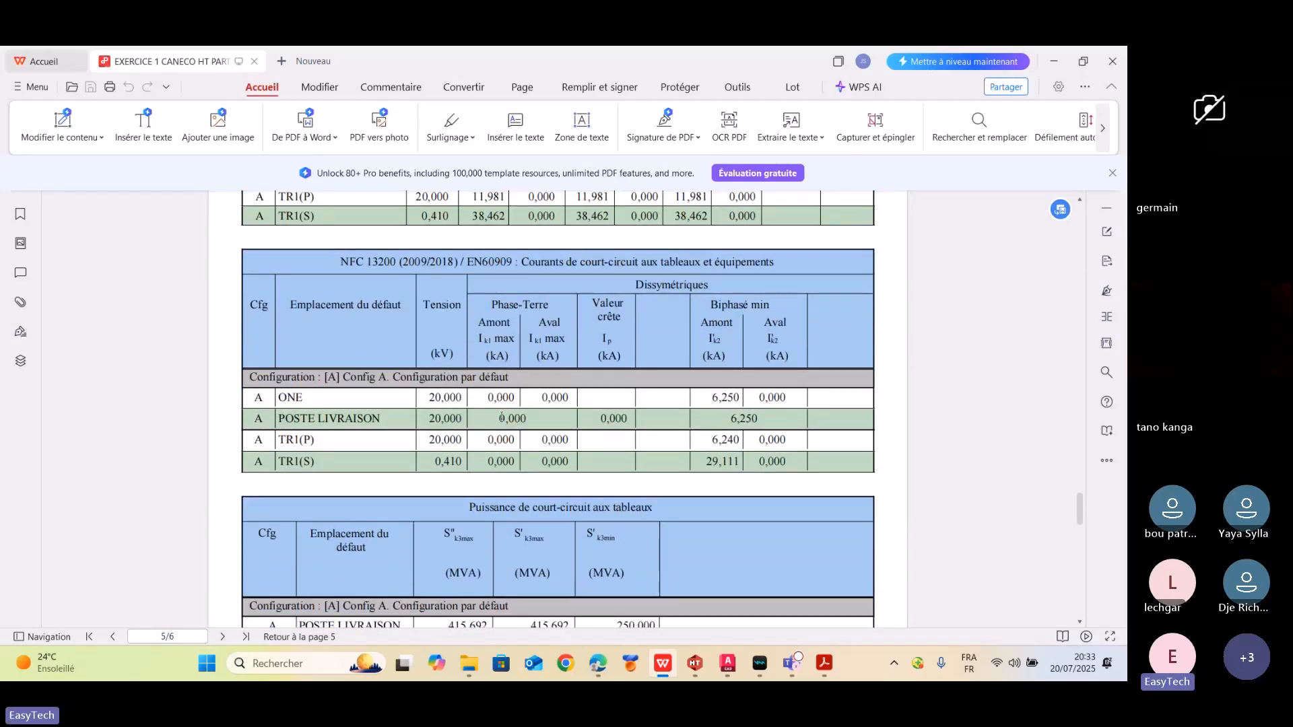
scroll(502, 416, down, 1)
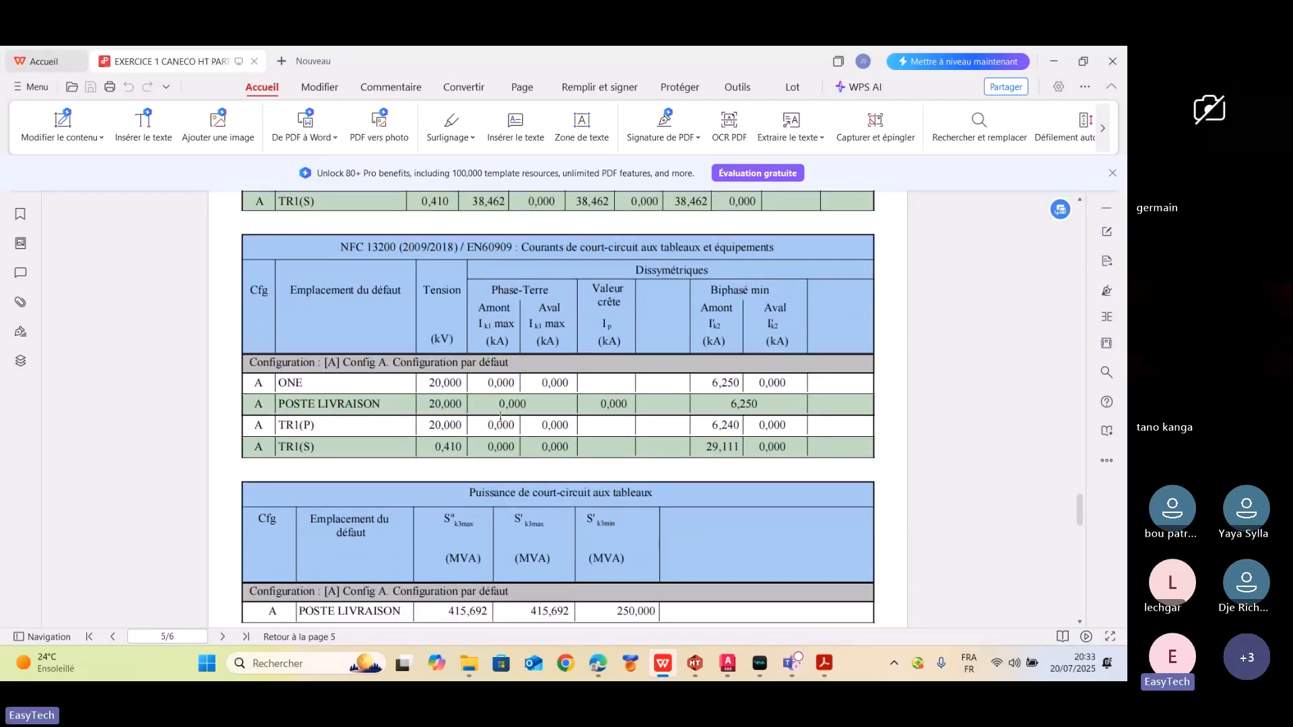
scroll(500, 417, down, 1)
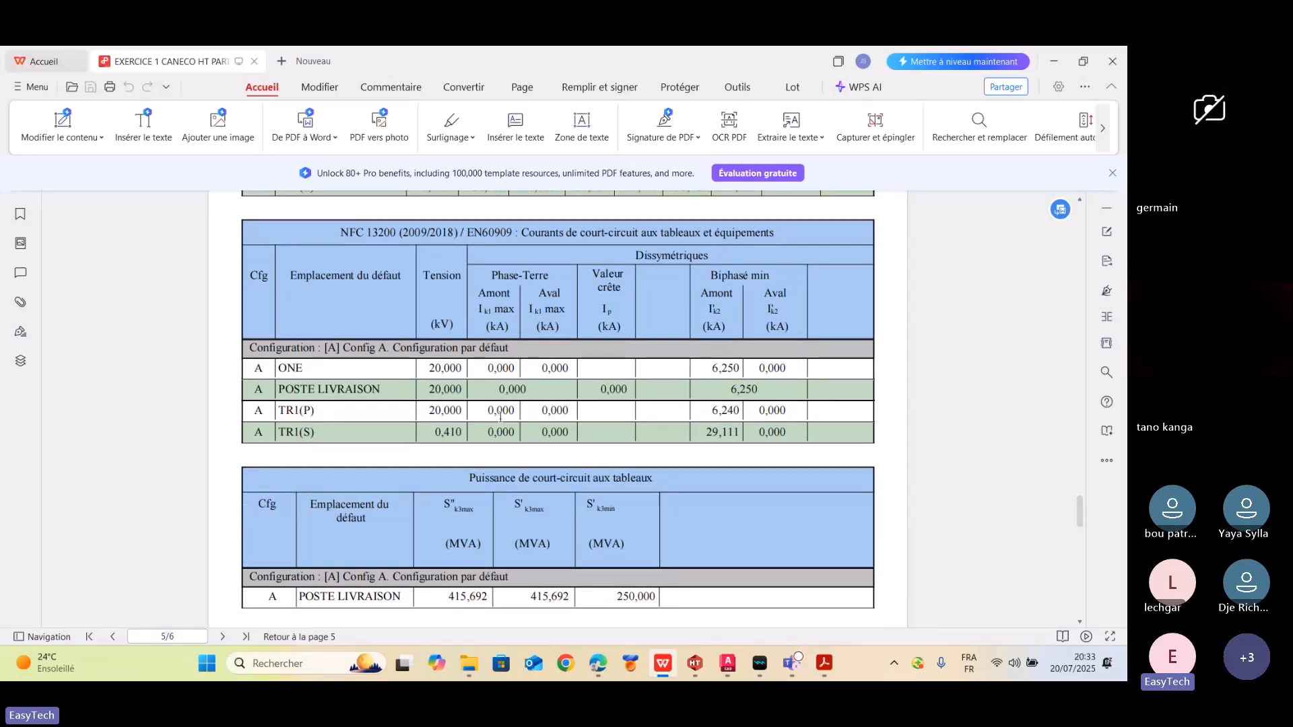
scroll(500, 417, down, 3)
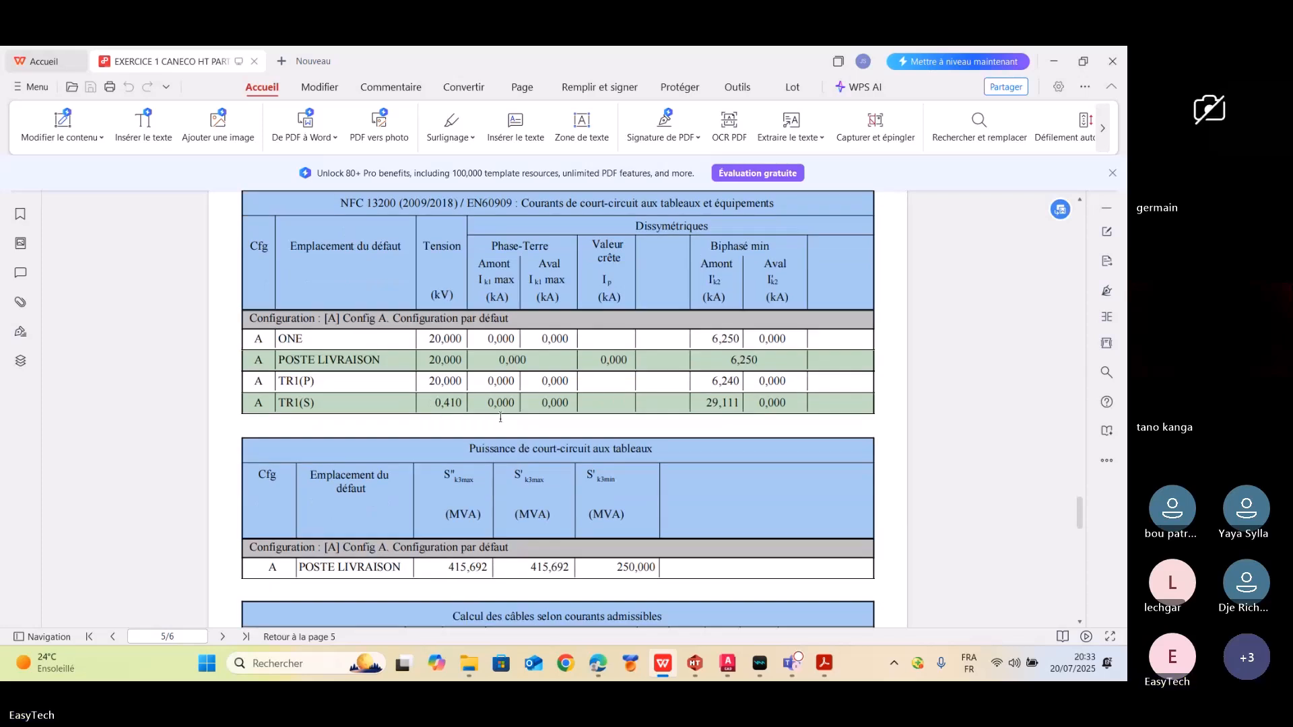
- Check the sizing of CBL002 by admissible current, including its laying method, correction factors and Iz compliance
scroll(500, 417, down, 1)
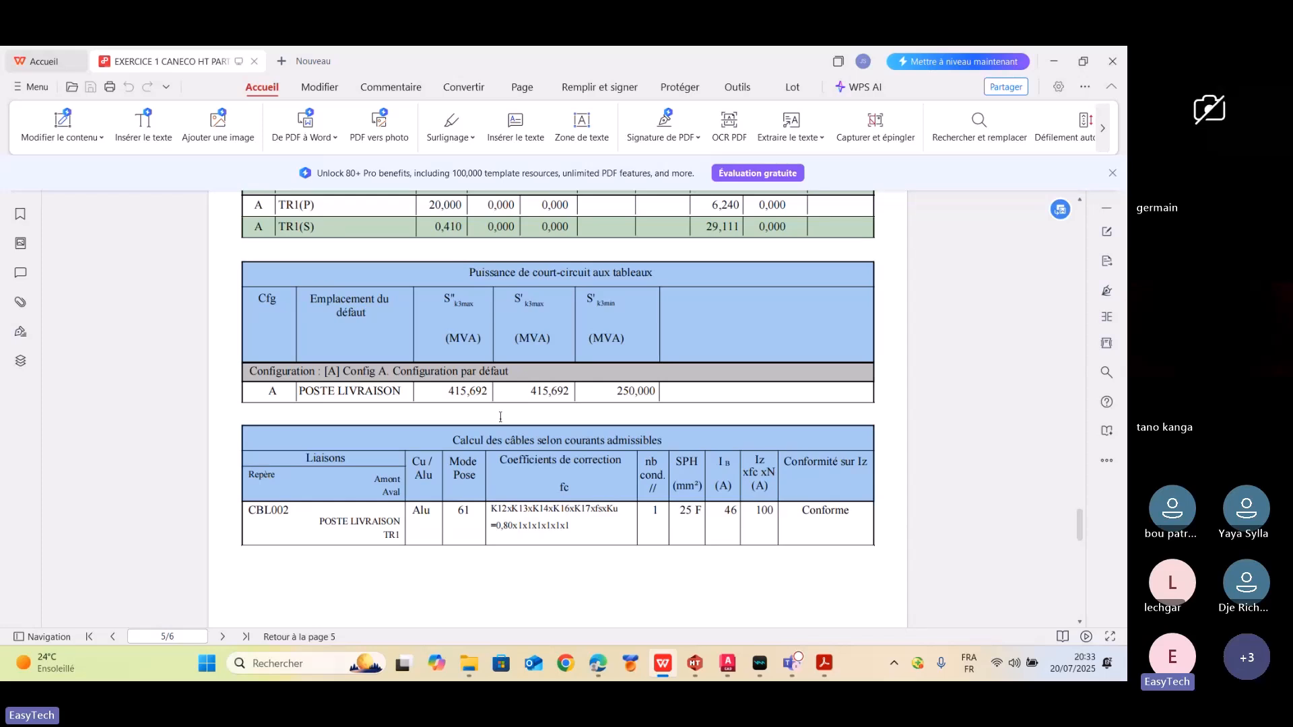
scroll(500, 417, down, 3)
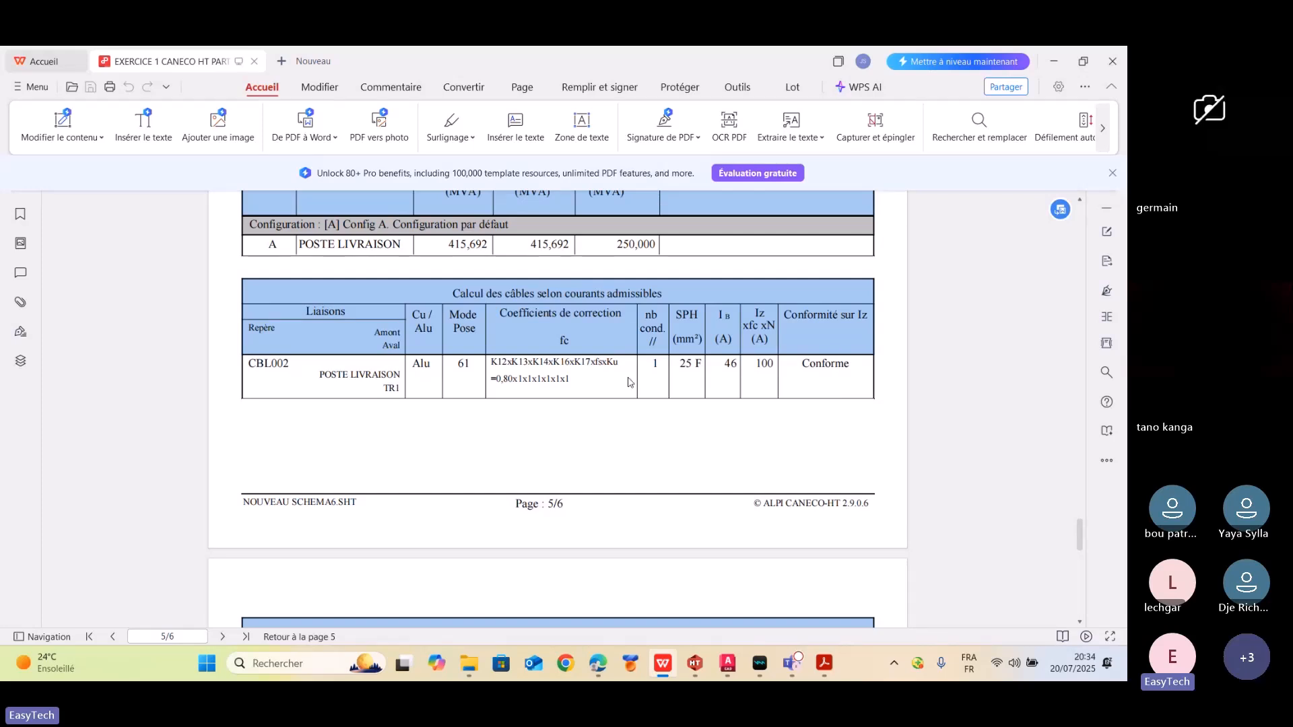
key(ctrl)
key(ctrl)
drag(852, 365, 801, 364)
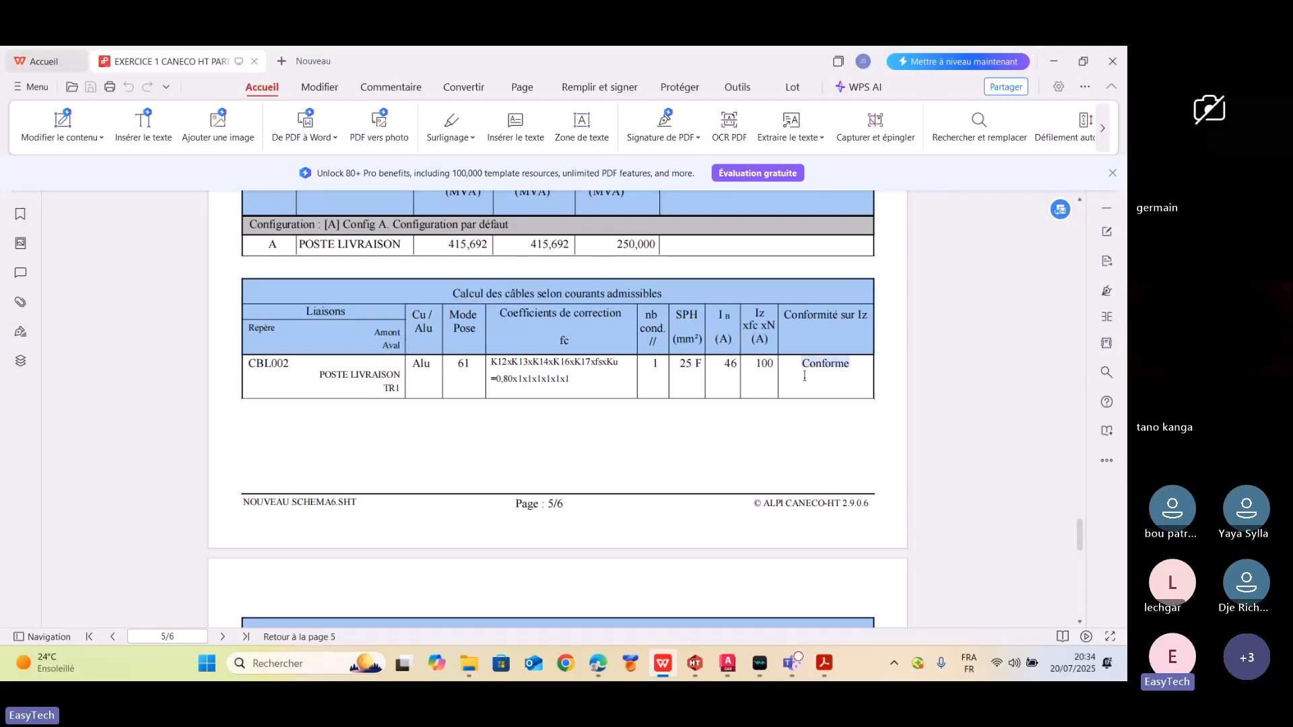
click(682, 354)
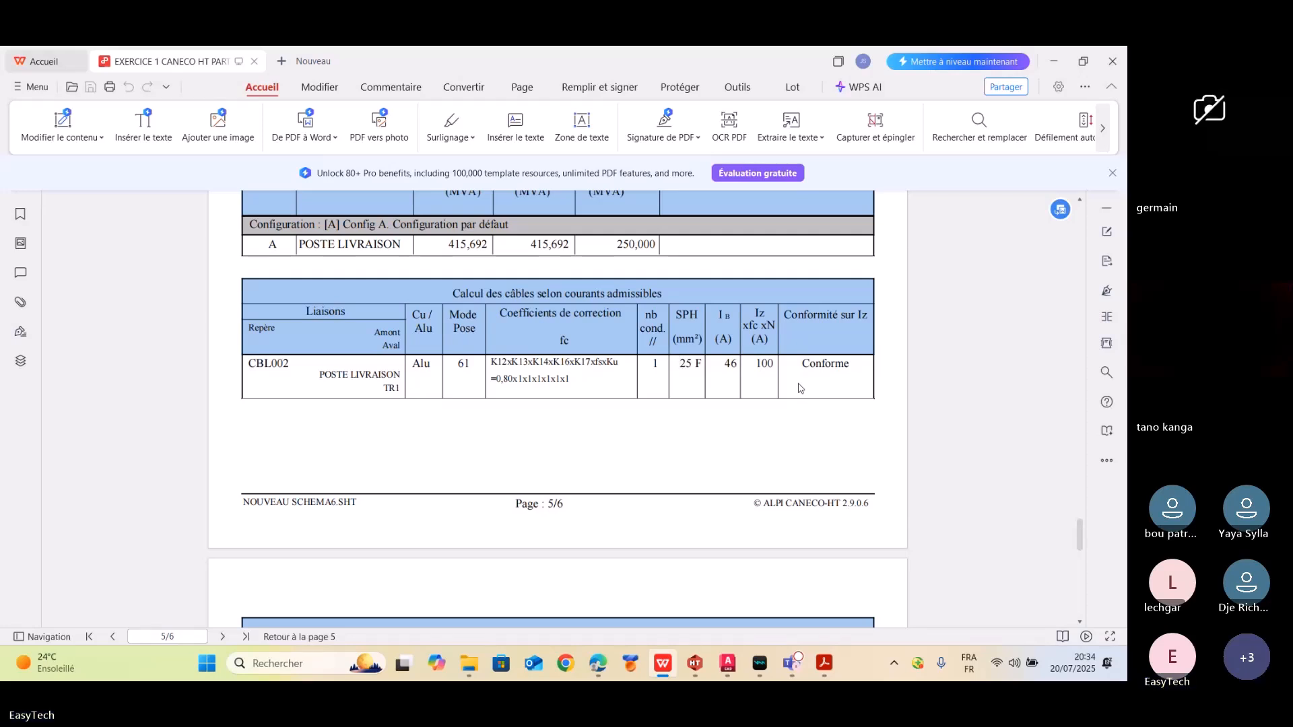
- Review the cable thermal-stress and cable schedule tables and the HT cell verifications for DISJ1 on page 6
scroll(800, 388, down, 5)
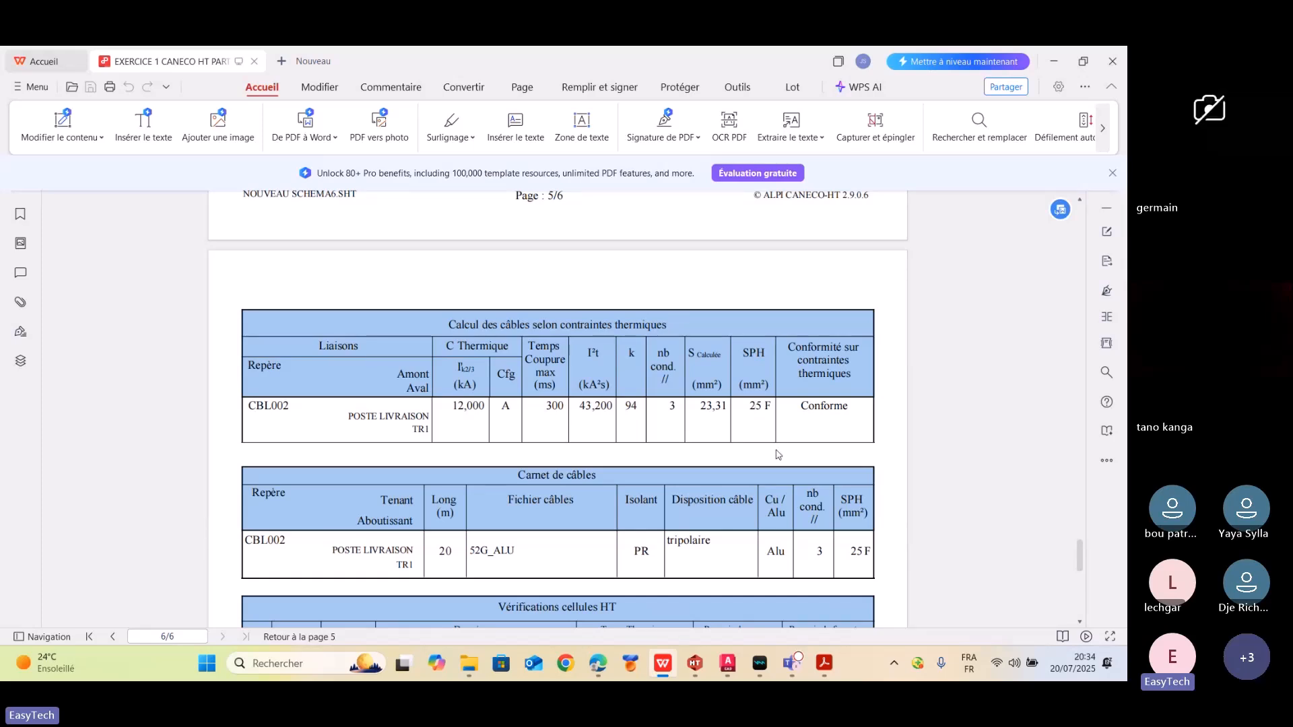
scroll(725, 438, down, 3)
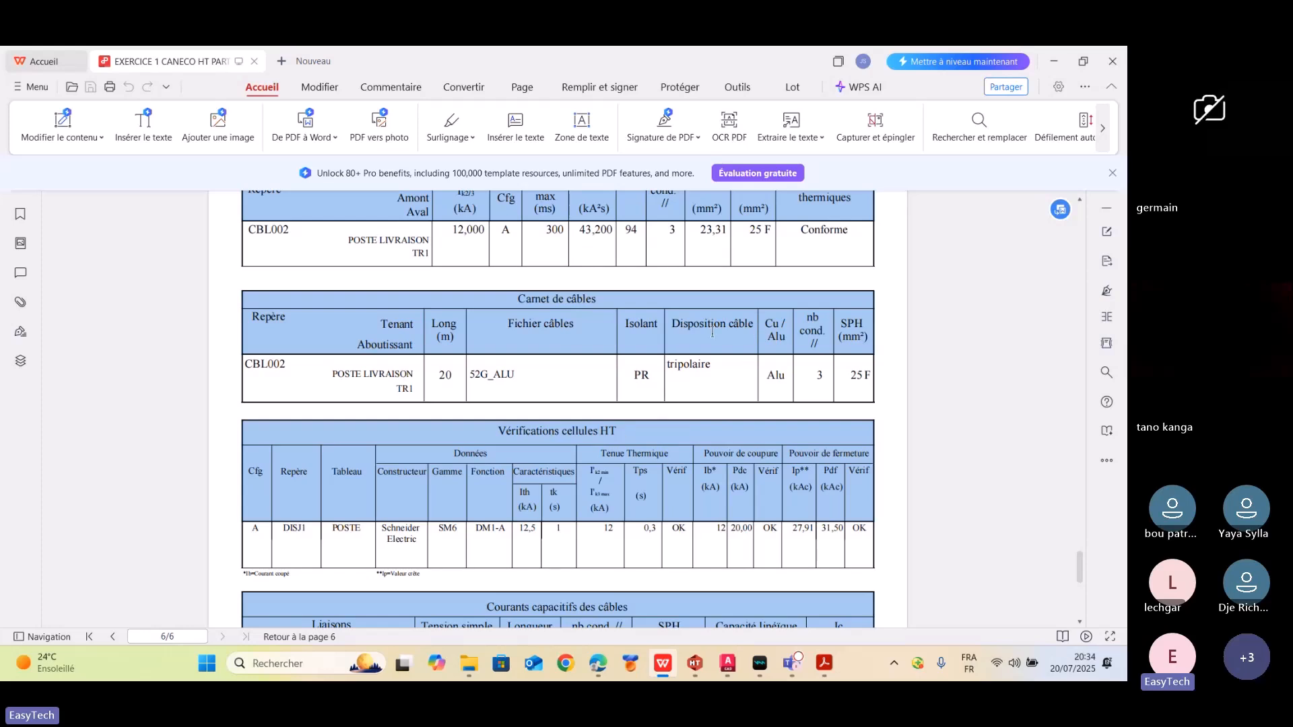
scroll(712, 349, down, 5)
scroll(712, 349, up, 2)
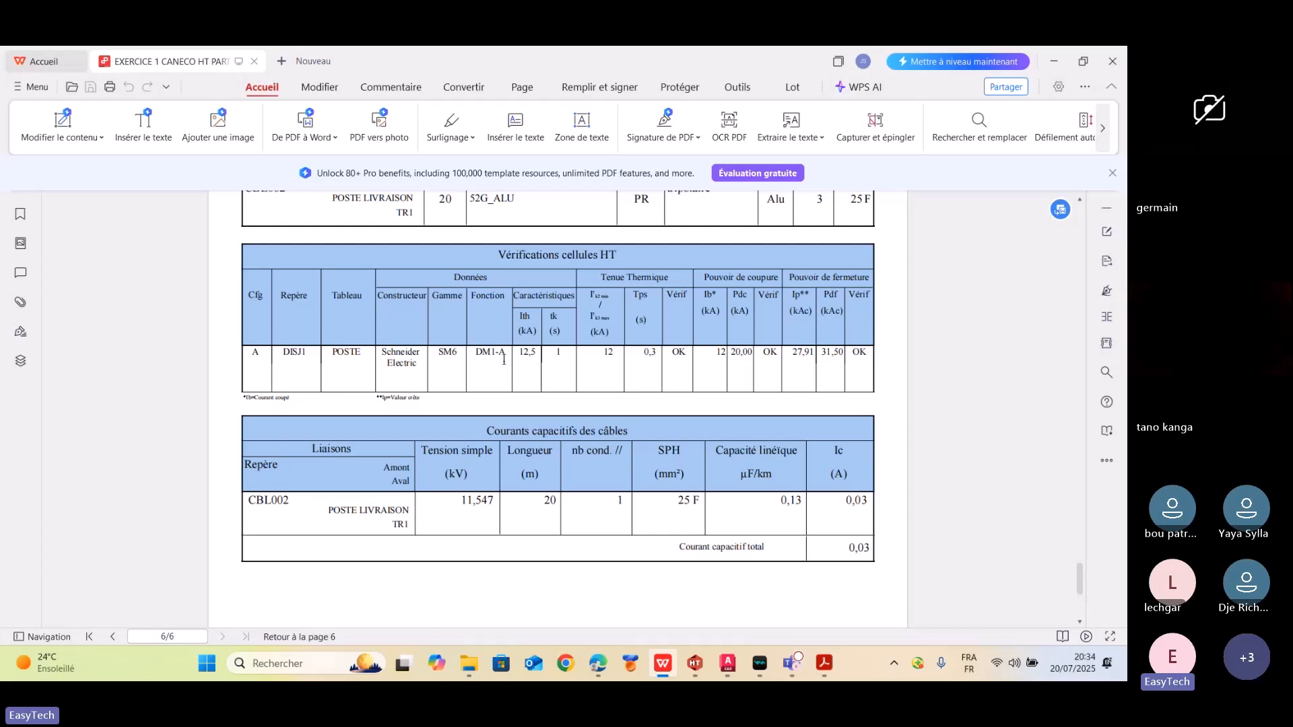
drag(743, 357, 728, 362)
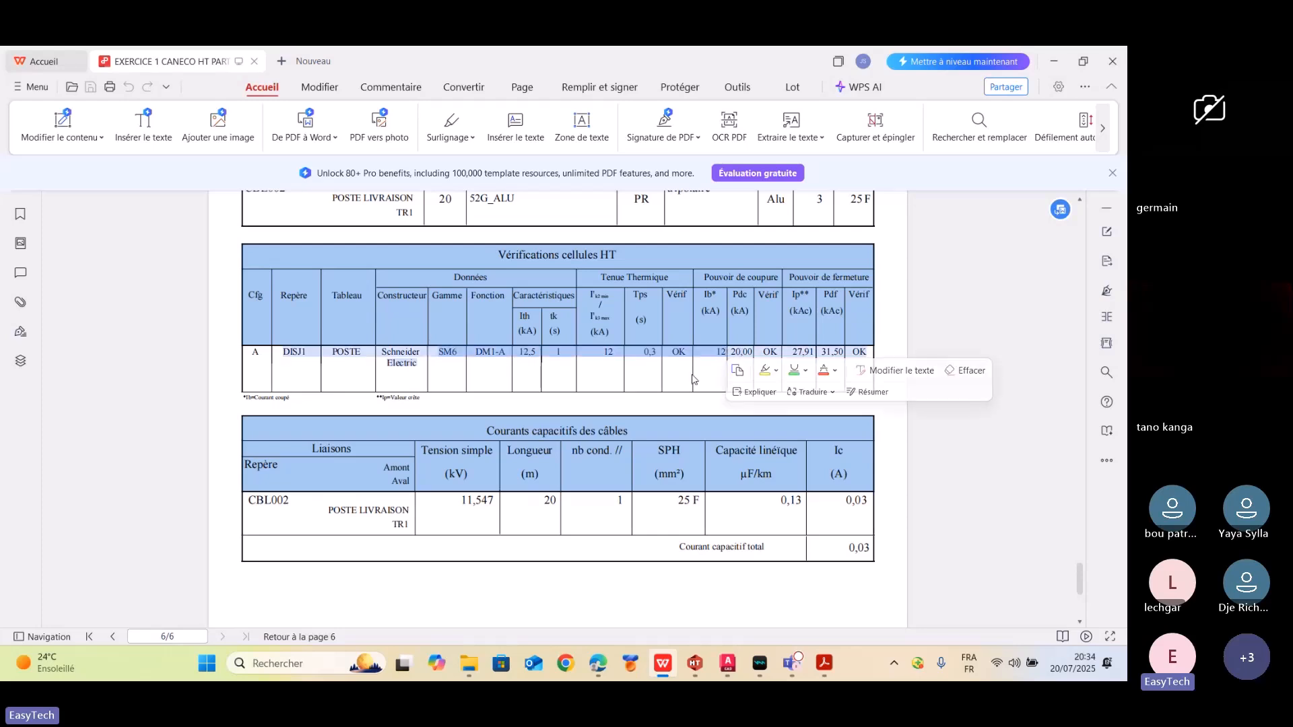
click(654, 361)
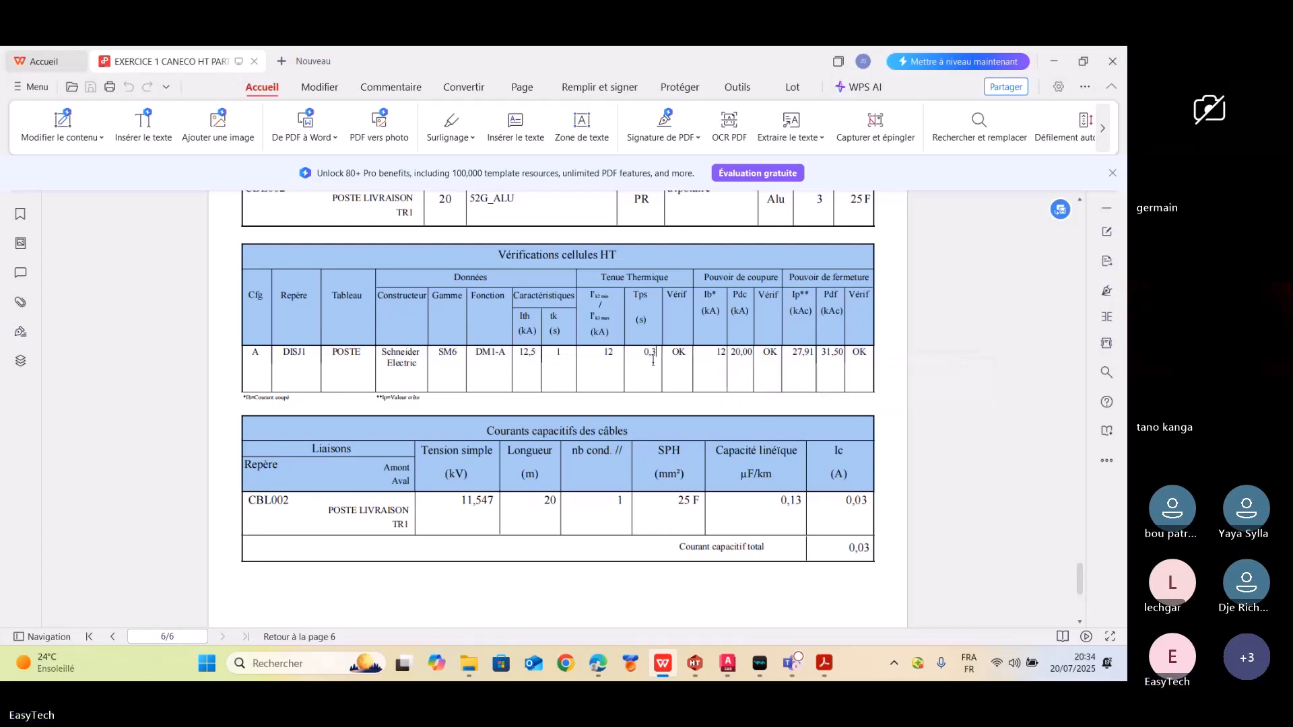
click(861, 359)
- Check the total capacitive current of the cables on page 6 and switch to the Teams meeting window
scroll(657, 403, down, 3)
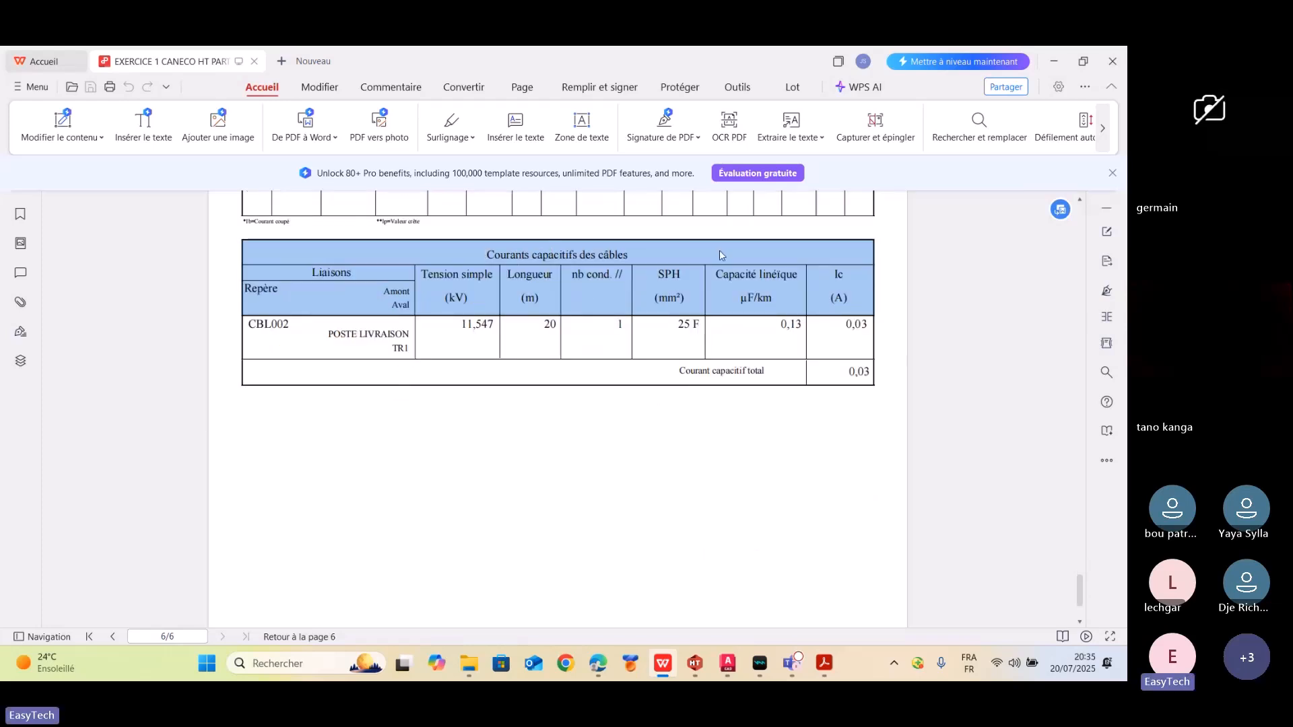
drag(843, 372, 906, 373)
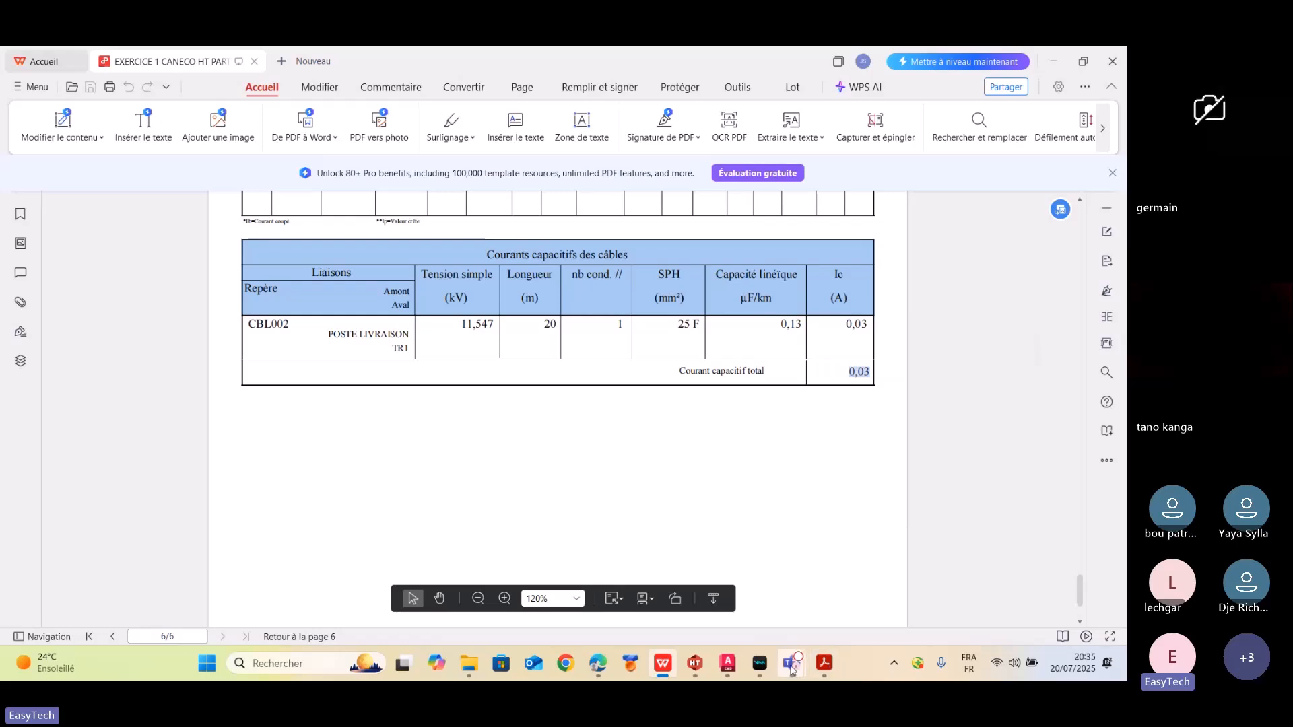
mouse_move(793, 663)
click(672, 502)
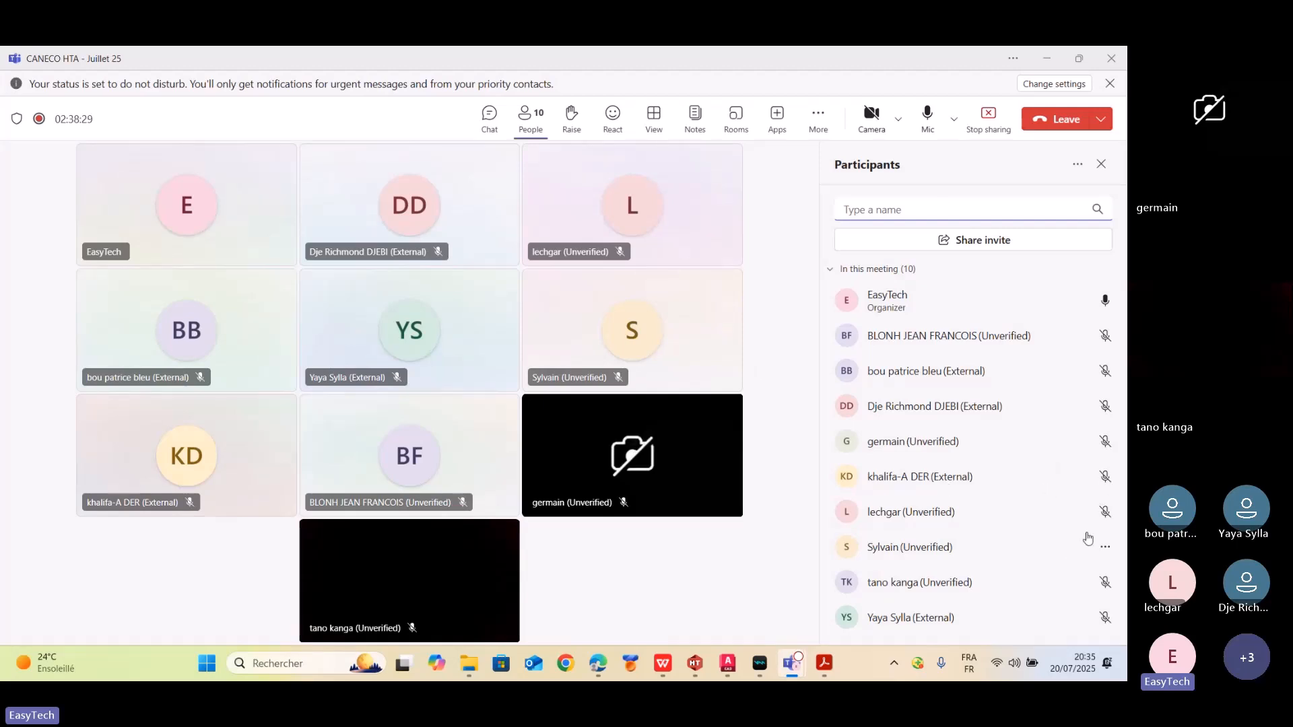
click(1108, 514)
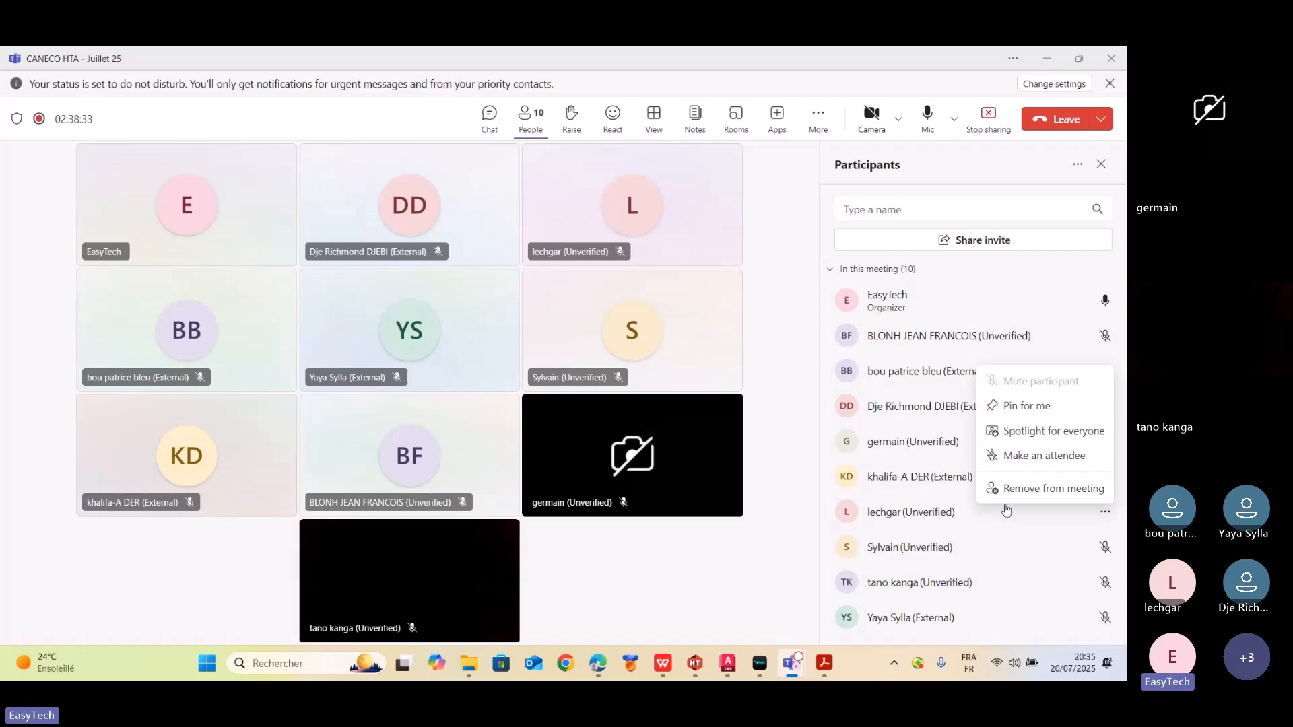
click(914, 515)
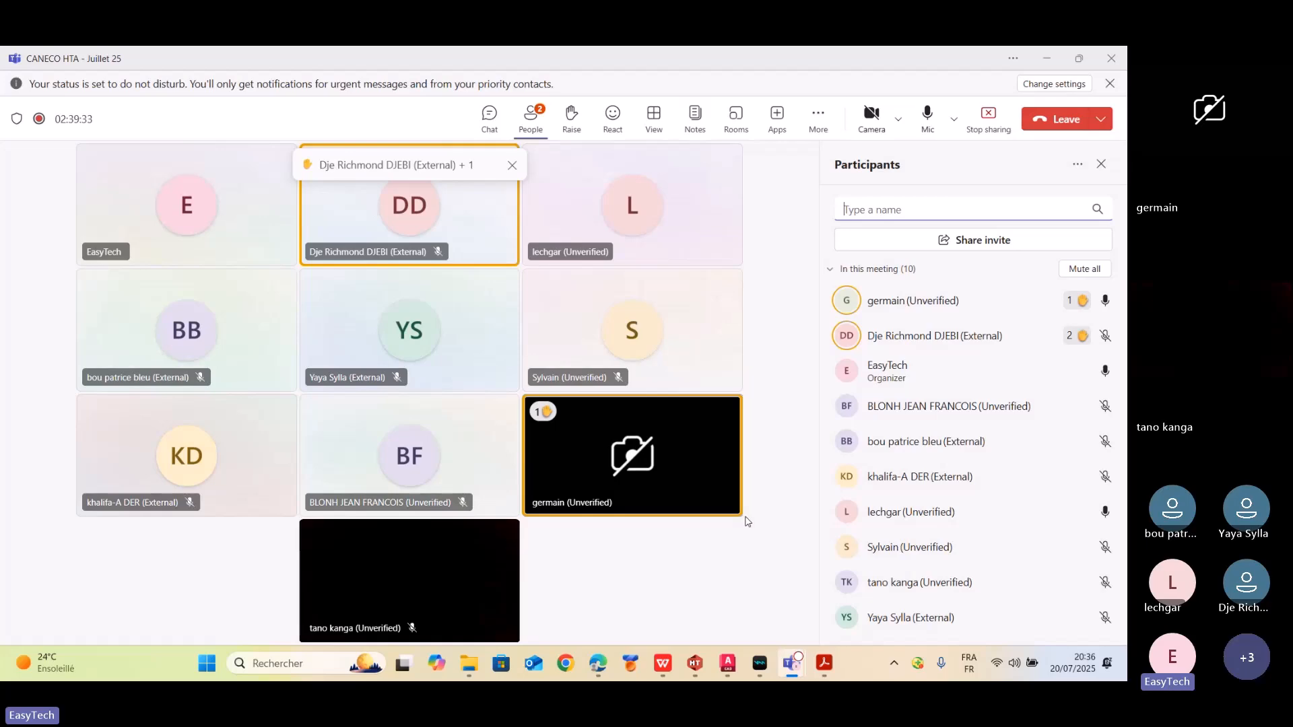
- Switch to Caneco HT and try to open the properties of the DISJ1 protection below POSTE LIVRAISON
click(695, 664)
click(669, 263)
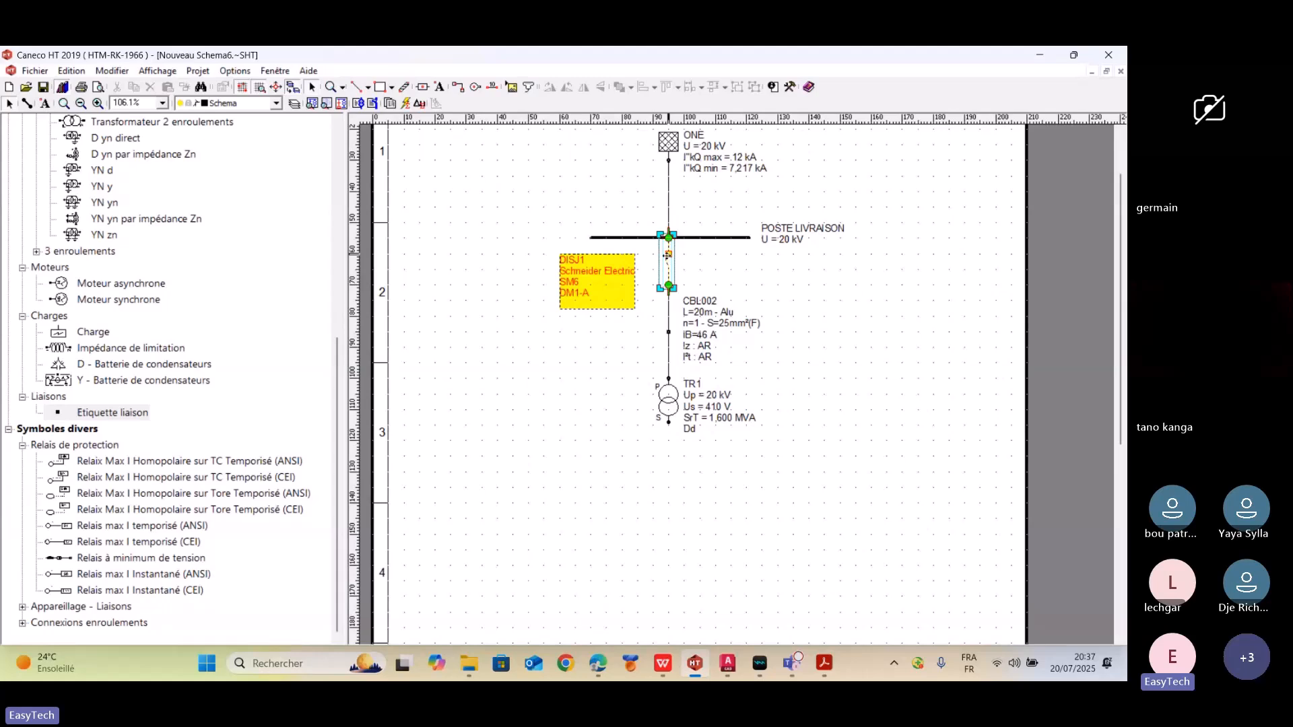
double_click(667, 255)
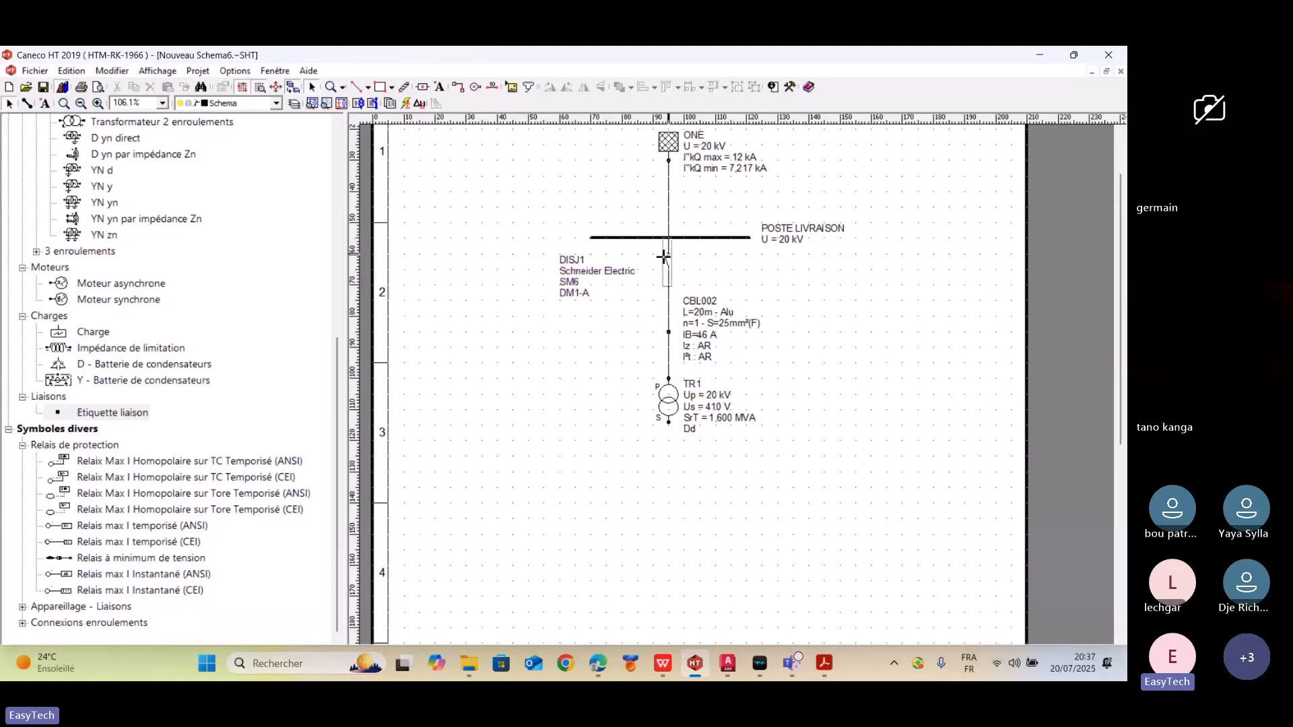
click(667, 258)
click(737, 447)
mouse_move(824, 667)
click(233, 72)
mouse_move(198, 72)
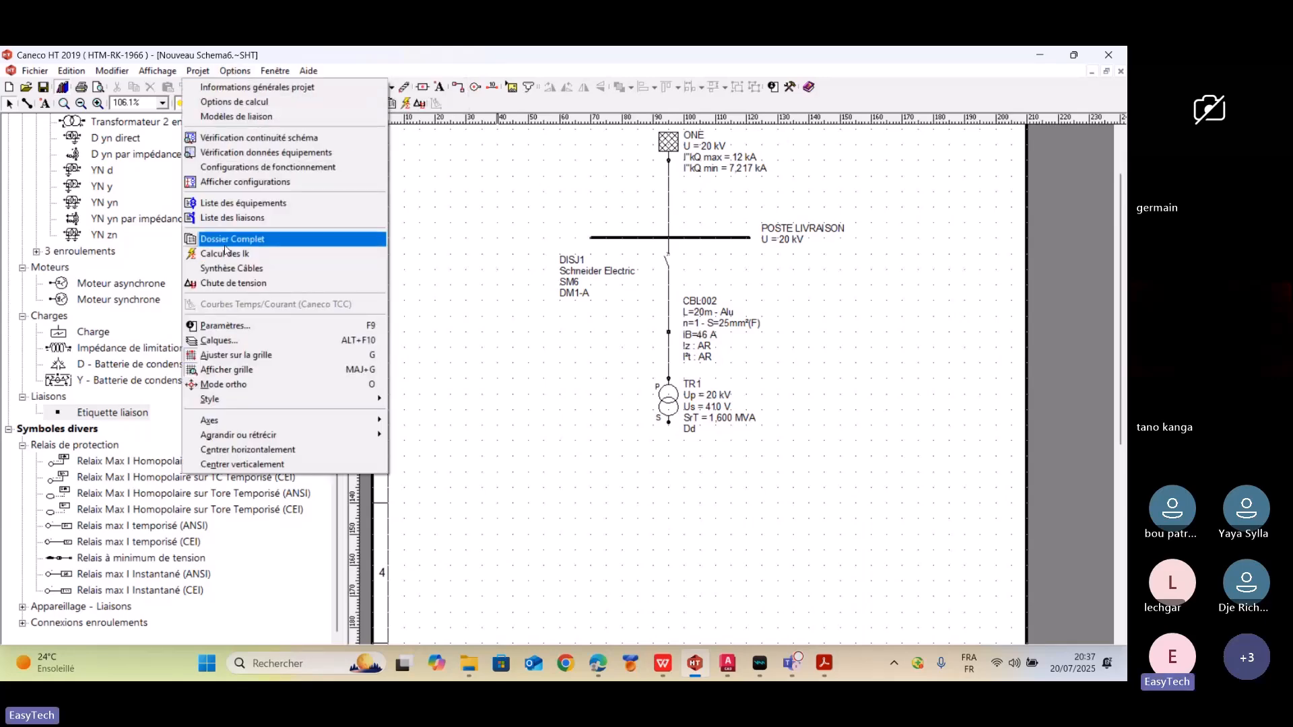
- Minimize the Teams meeting, close the exercise PDF and the report preview, and return to the Caneco HT schematic
click(795, 468)
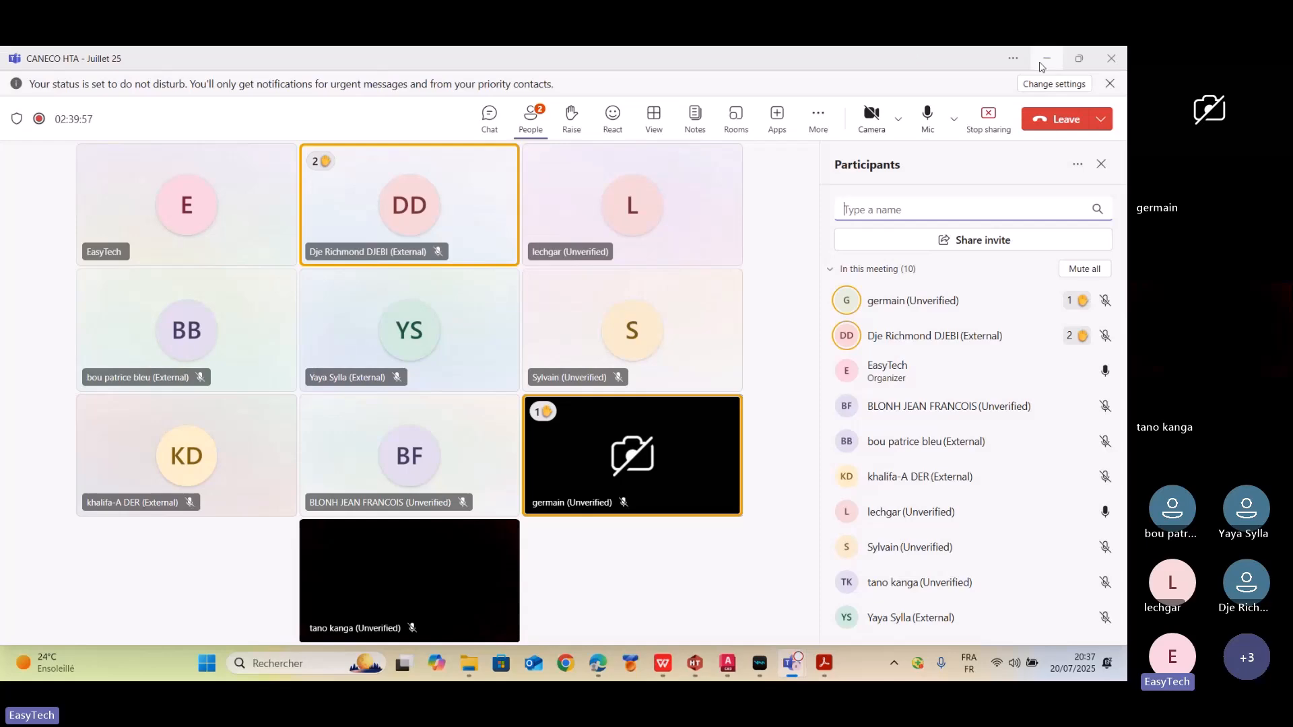
click(1046, 59)
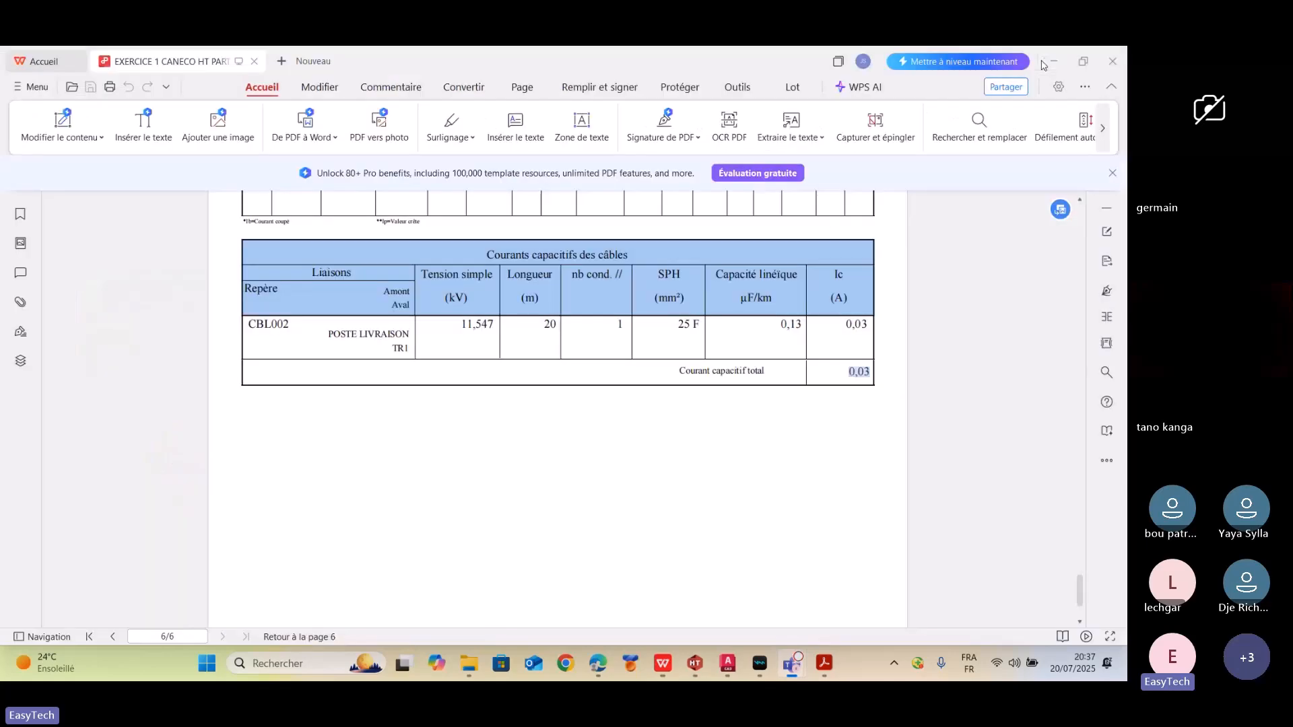
click(1113, 60)
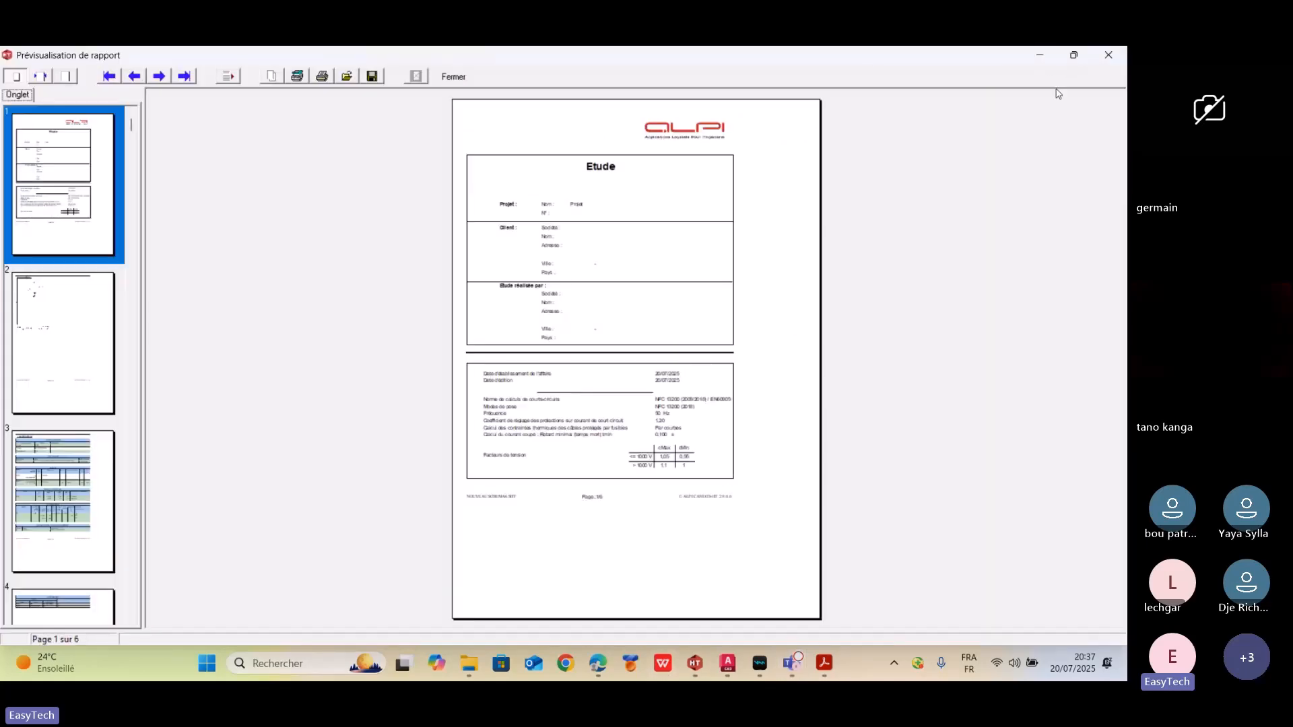
click(1110, 60)
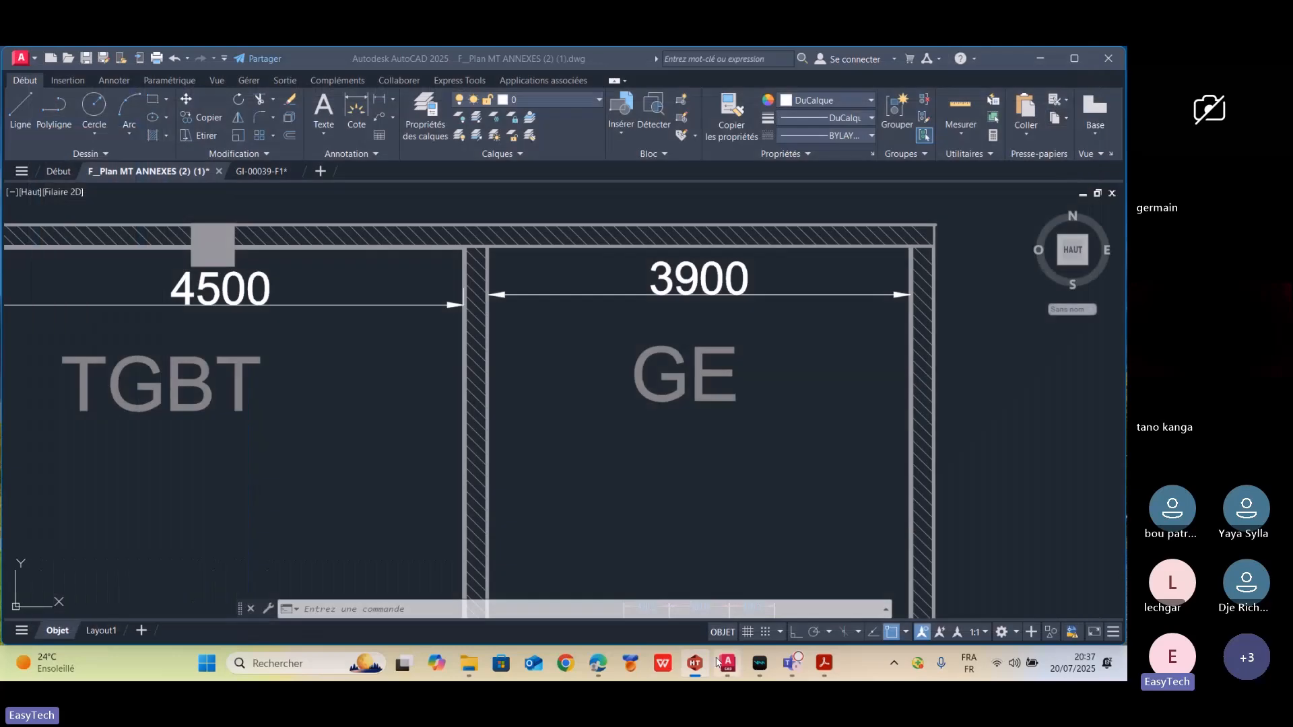
click(697, 663)
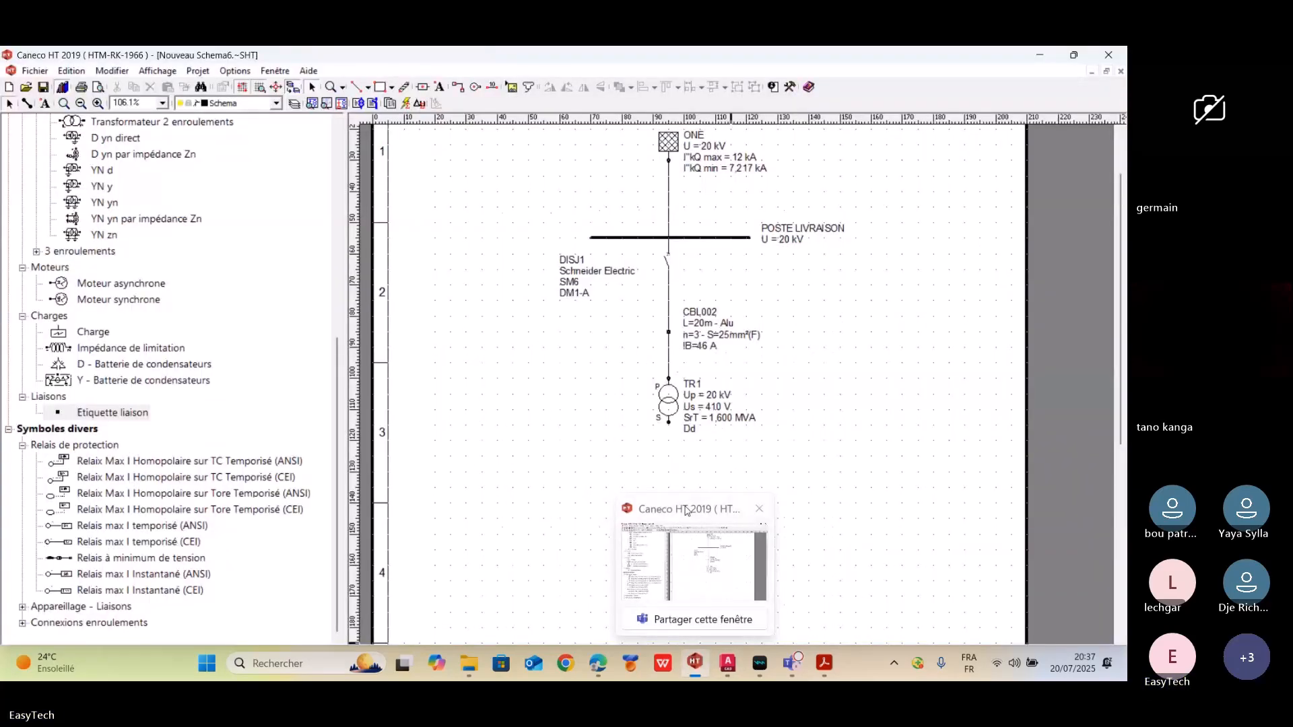
- Open the DISJ1 protection, view the manufacturers available in its HT cell catalogue, and close the catalogue without choosing a cell
double_click(666, 258)
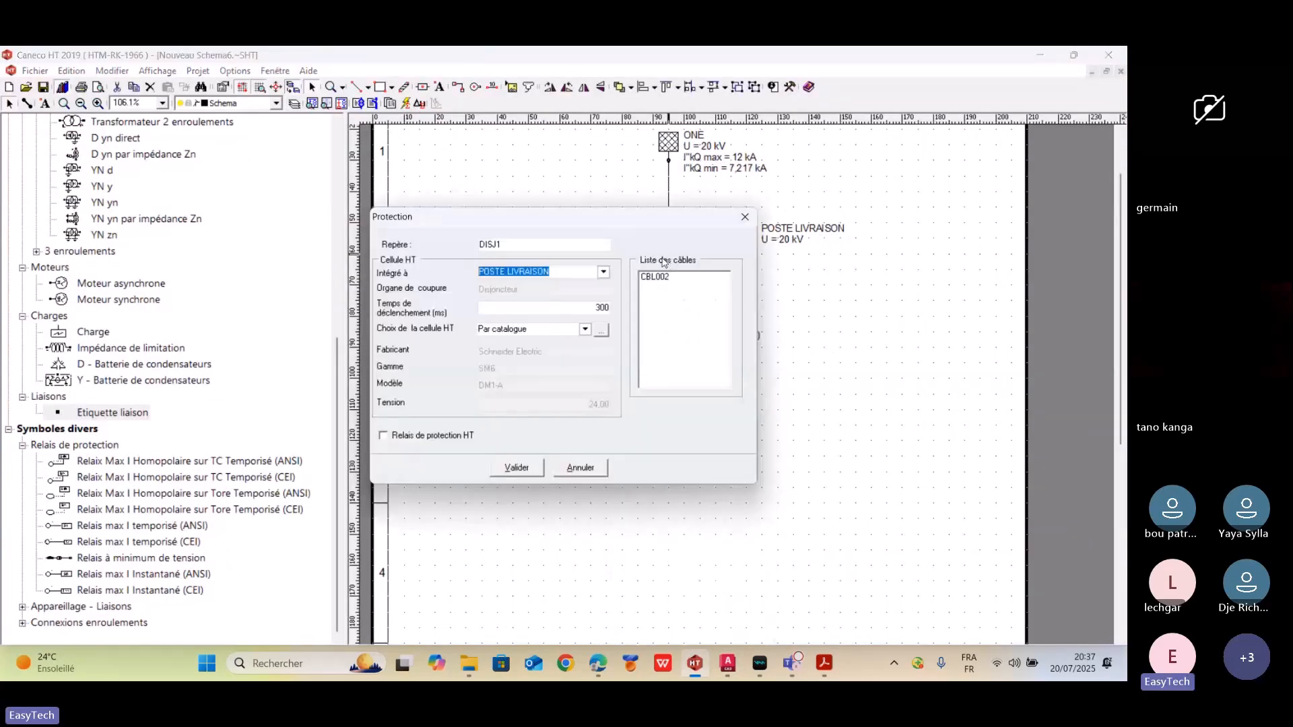
click(591, 306)
click(585, 330)
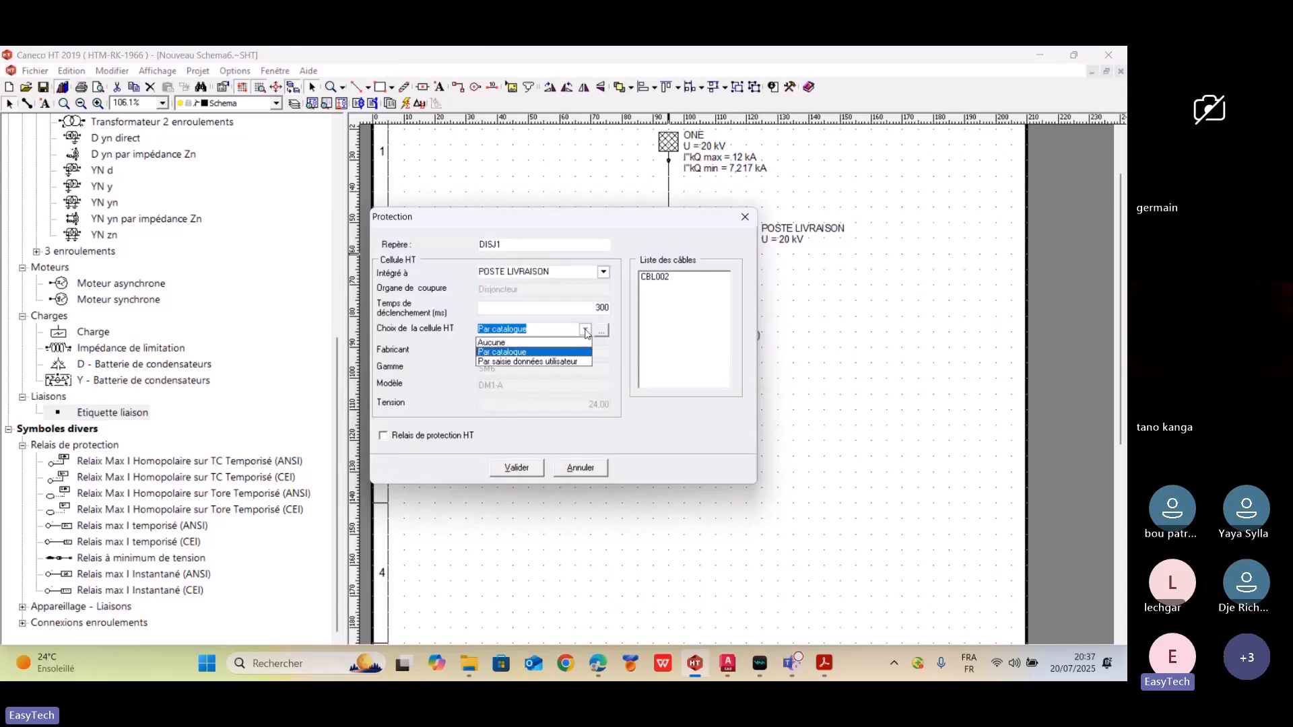
click(585, 330)
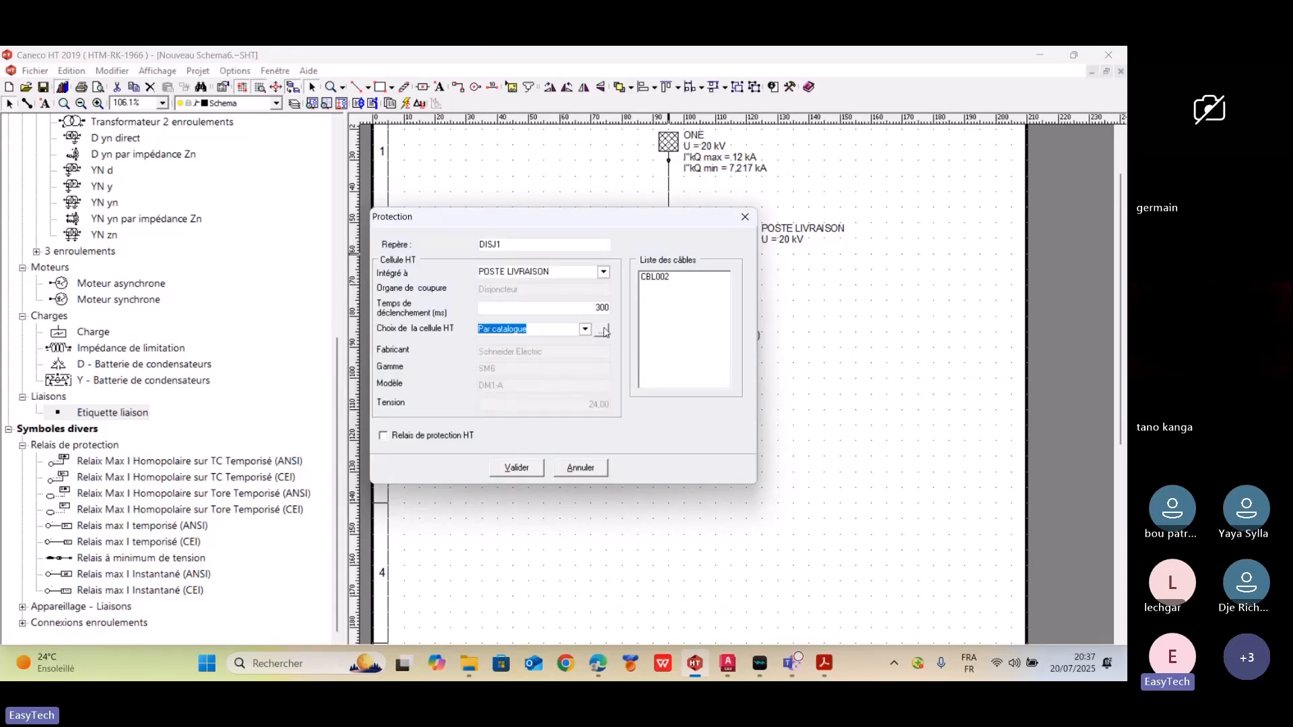
click(603, 331)
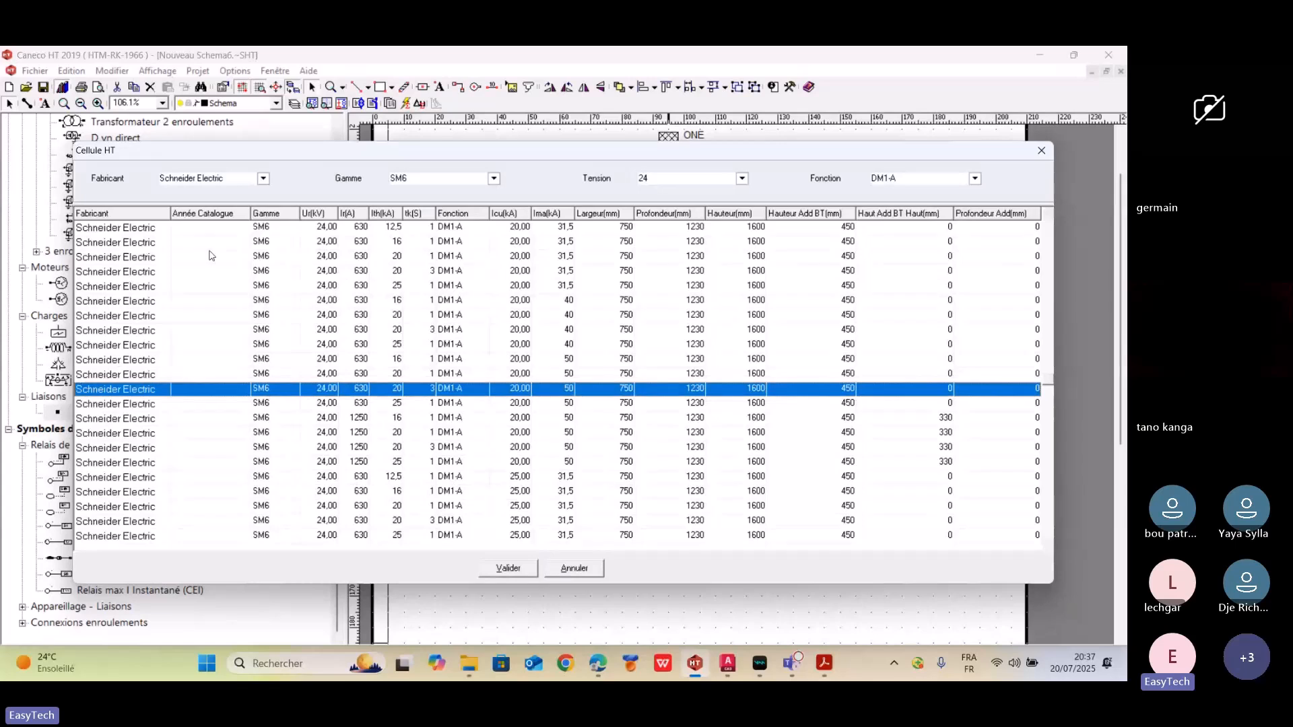
click(264, 178)
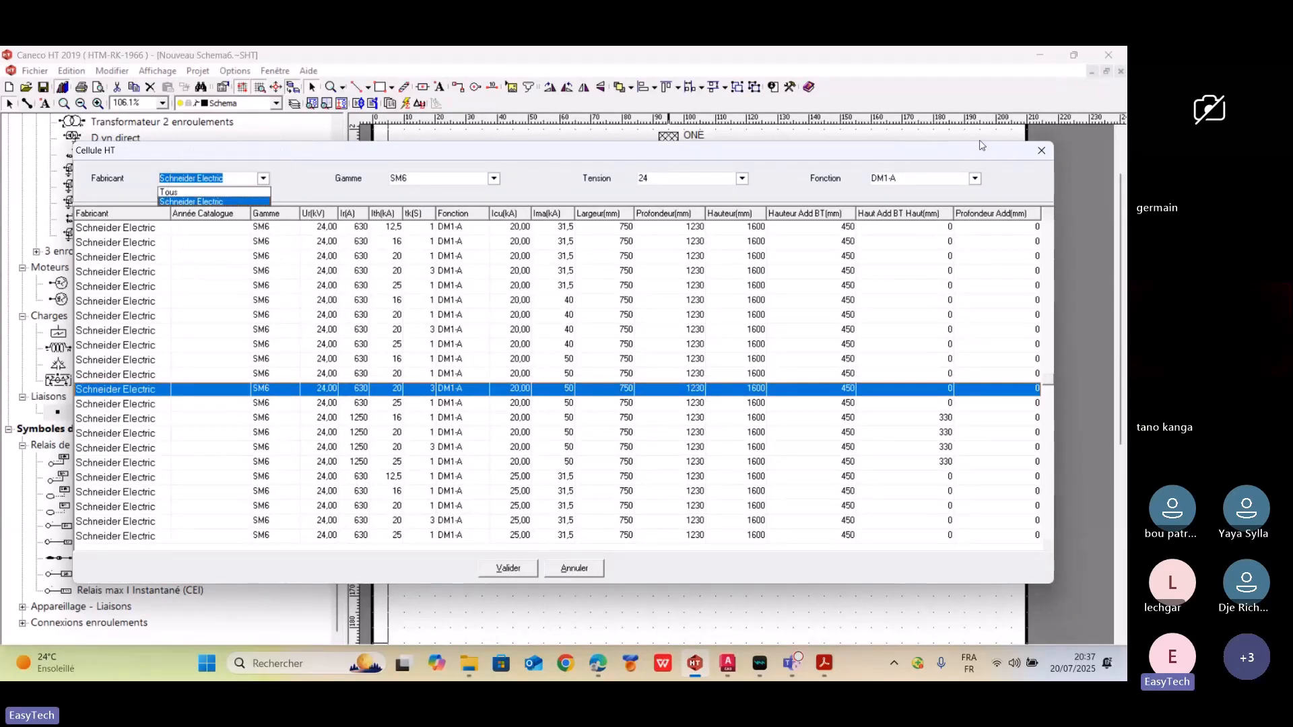
click(1052, 159)
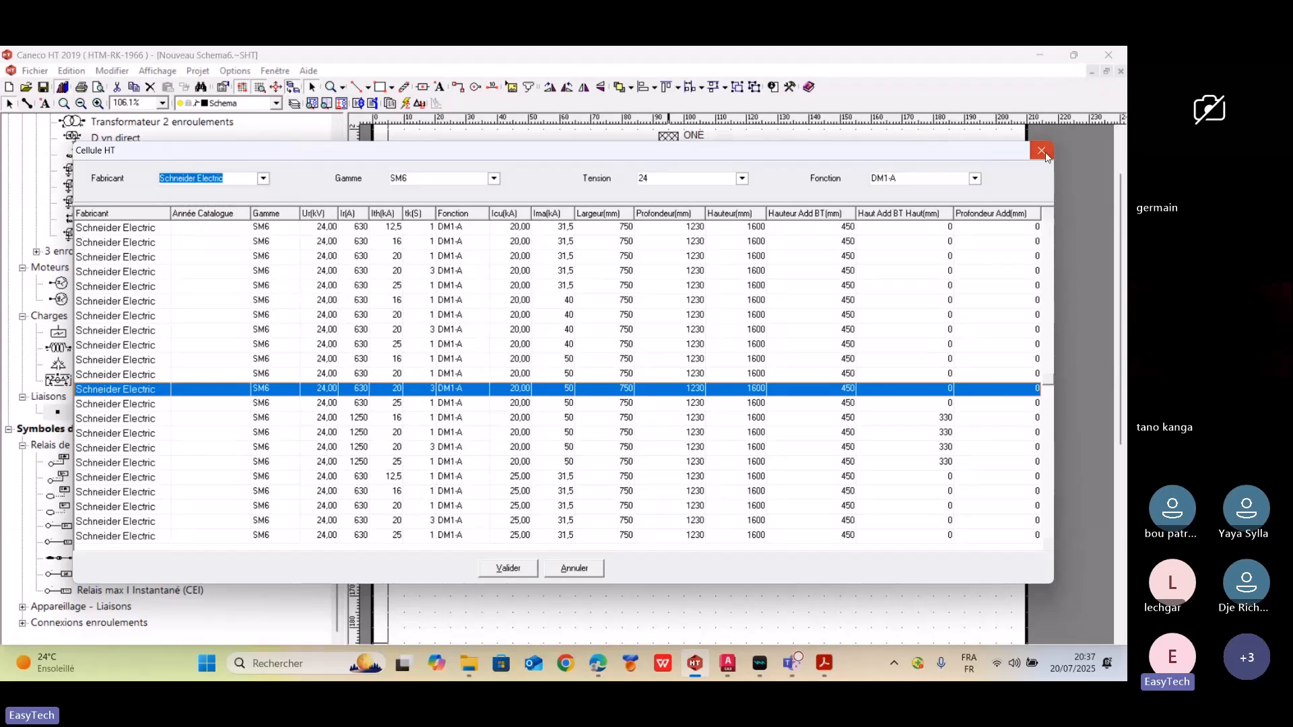
click(1051, 157)
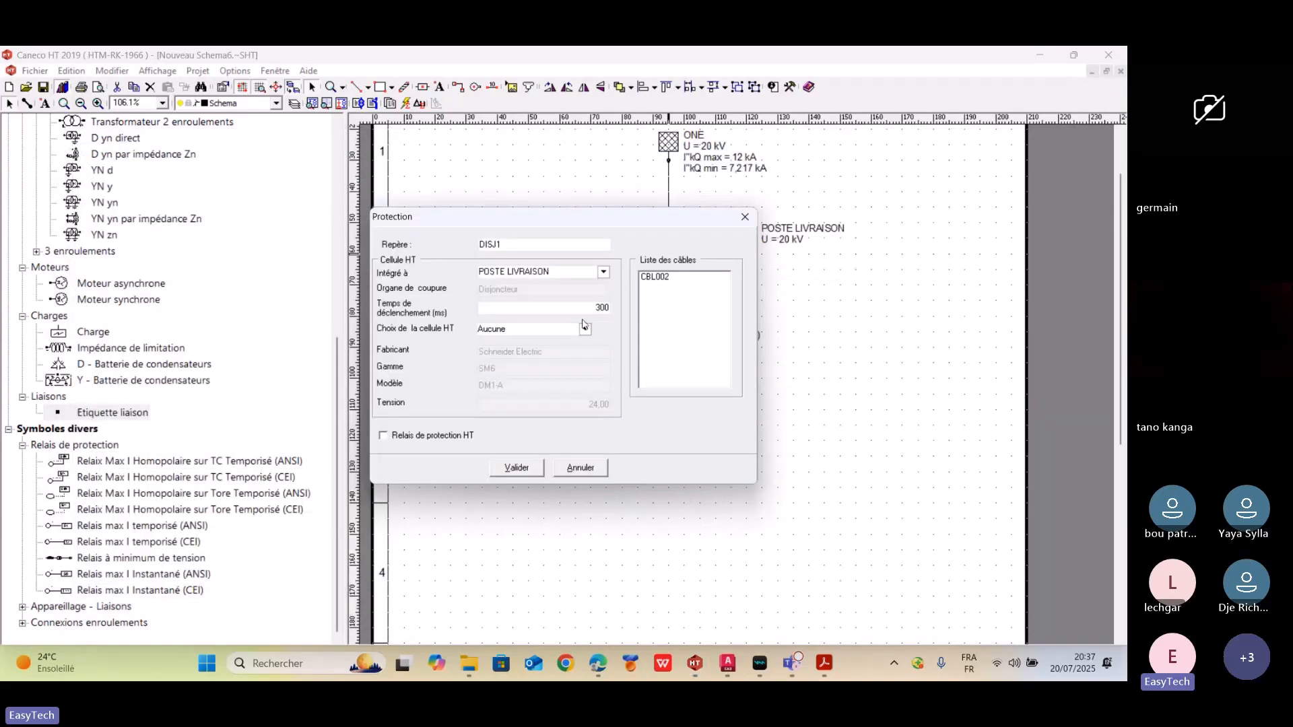
- Examine the user-data entry fields for DISJ1's HT cell and cancel the protection edit
click(590, 311)
click(585, 329)
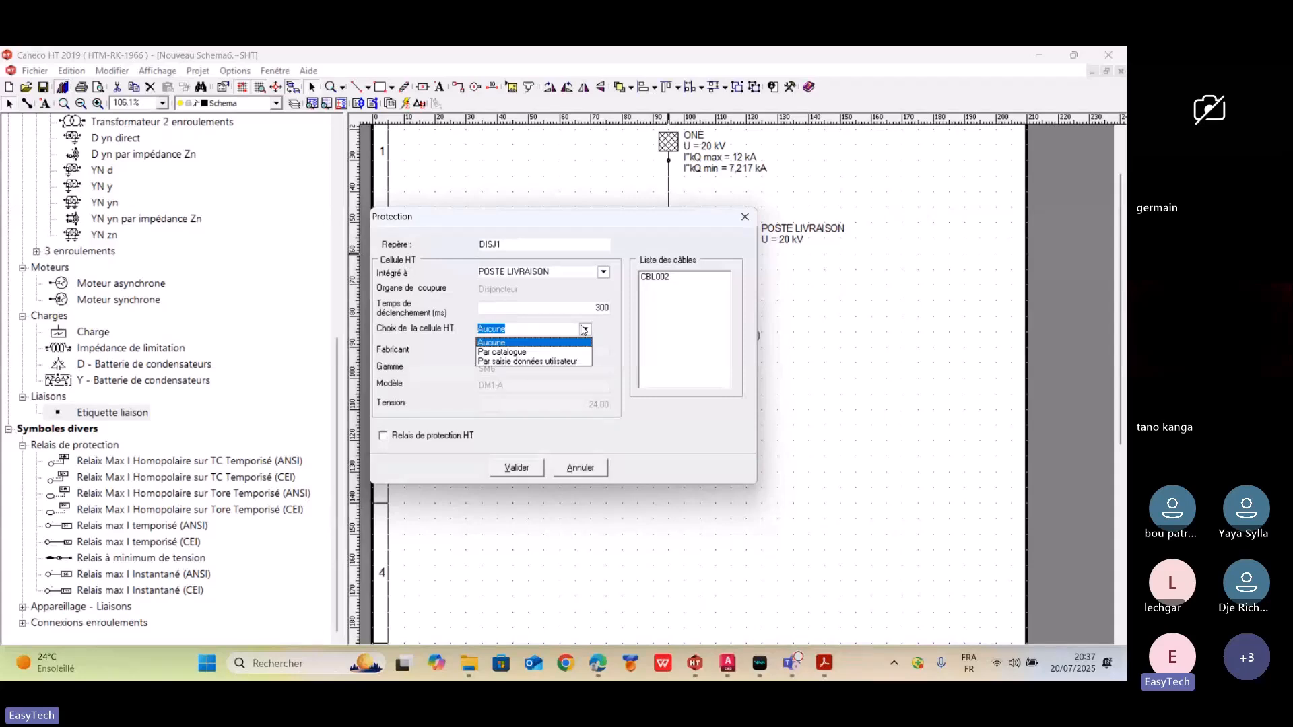
click(532, 361)
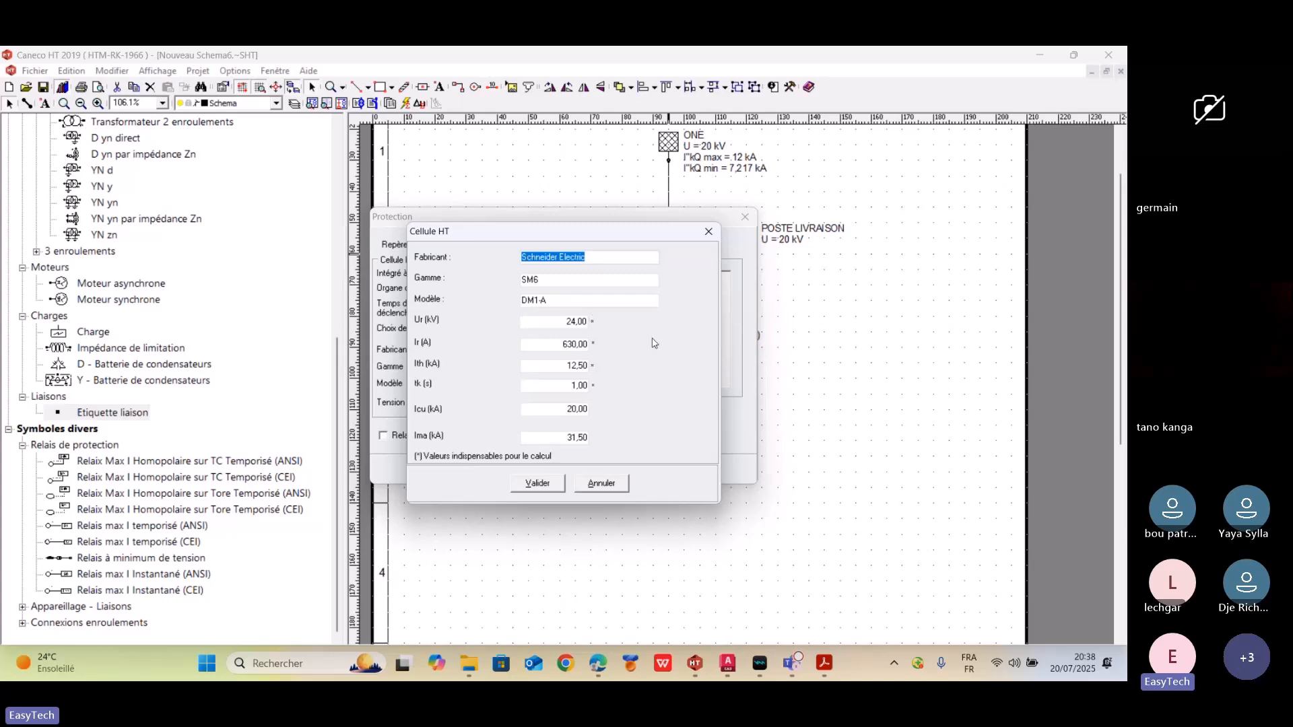
key(Tab)
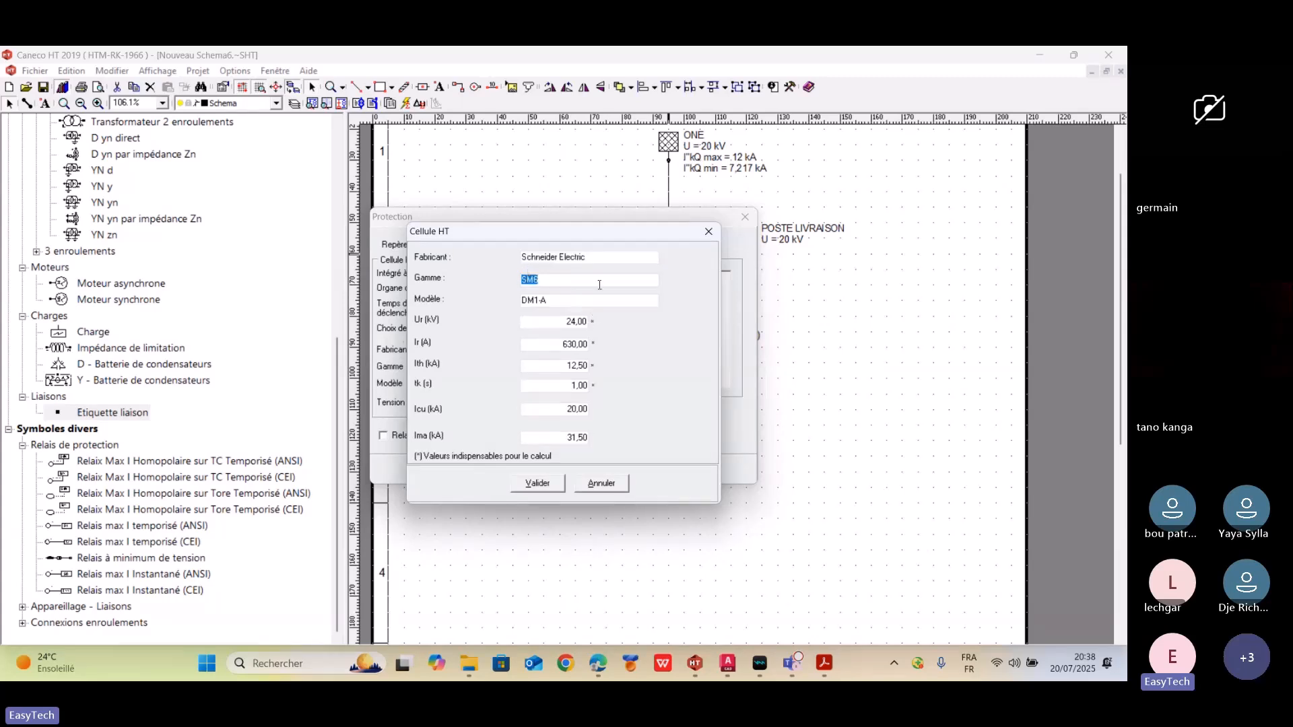
click(709, 231)
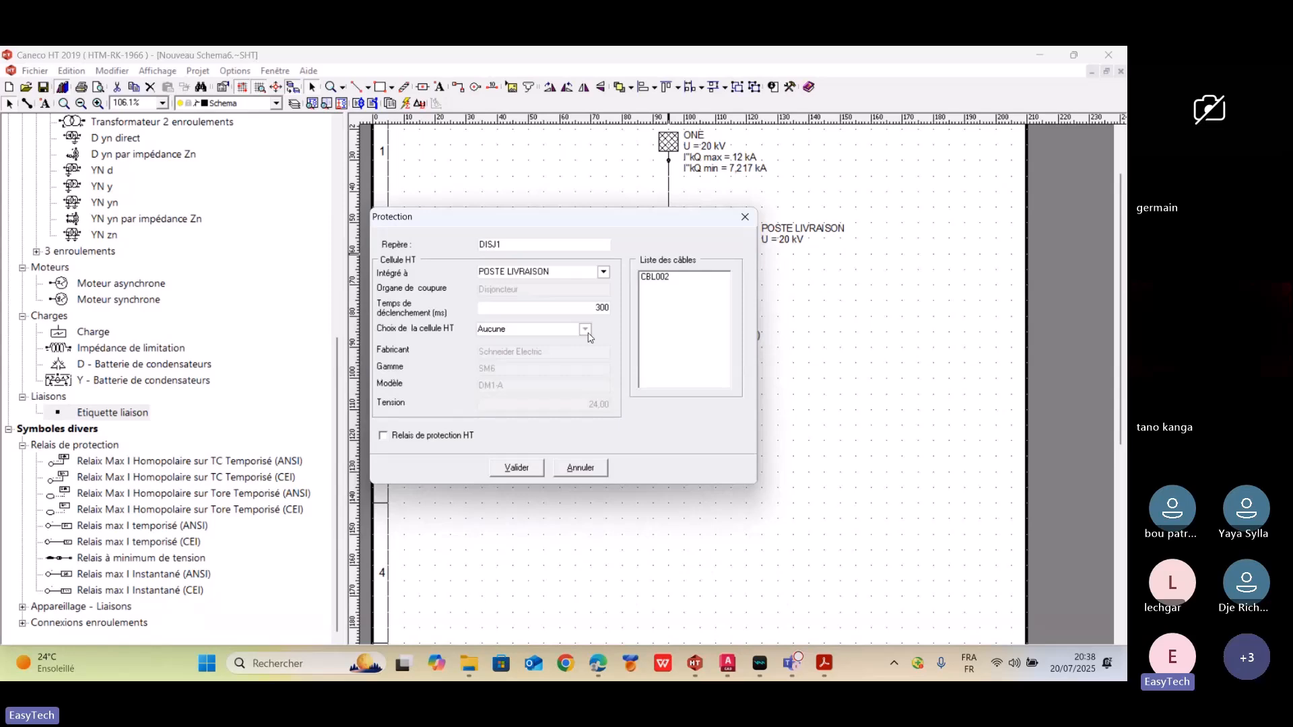
click(580, 468)
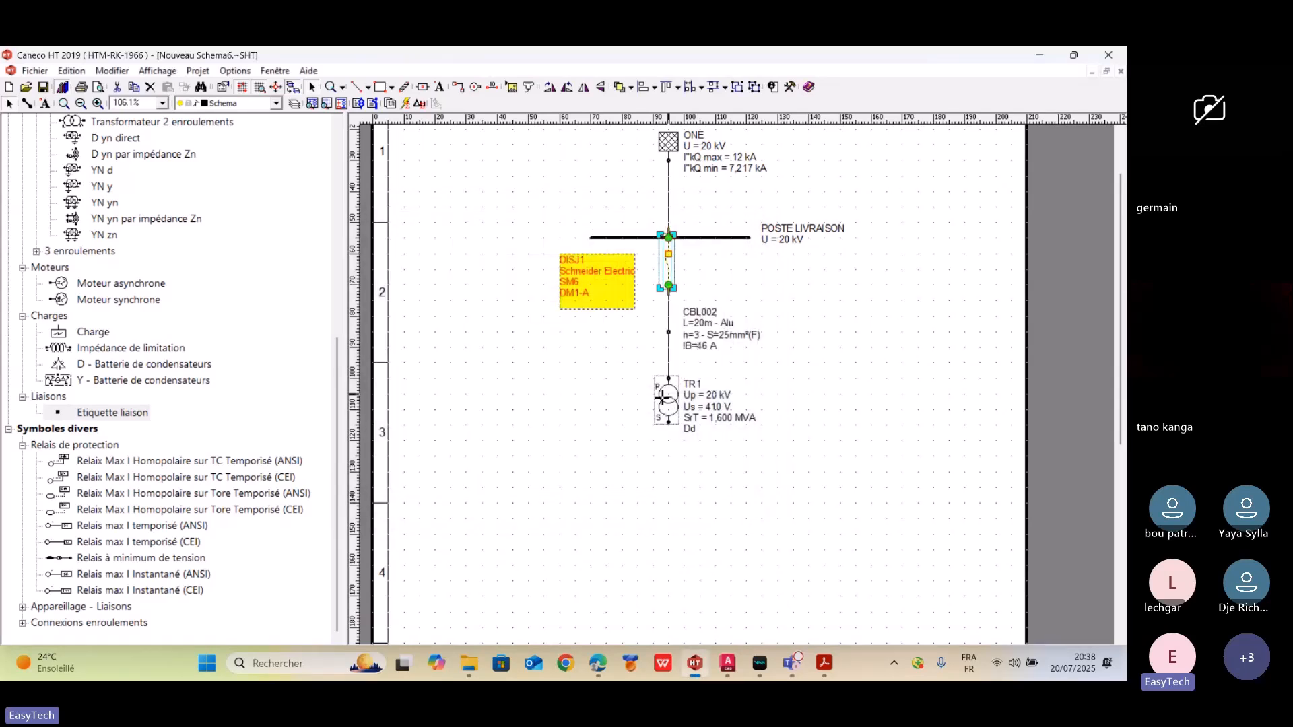
- Open transformer TR1 and switch its selection method to user data entry and back to catalogue to compare the fields
double_click(662, 397)
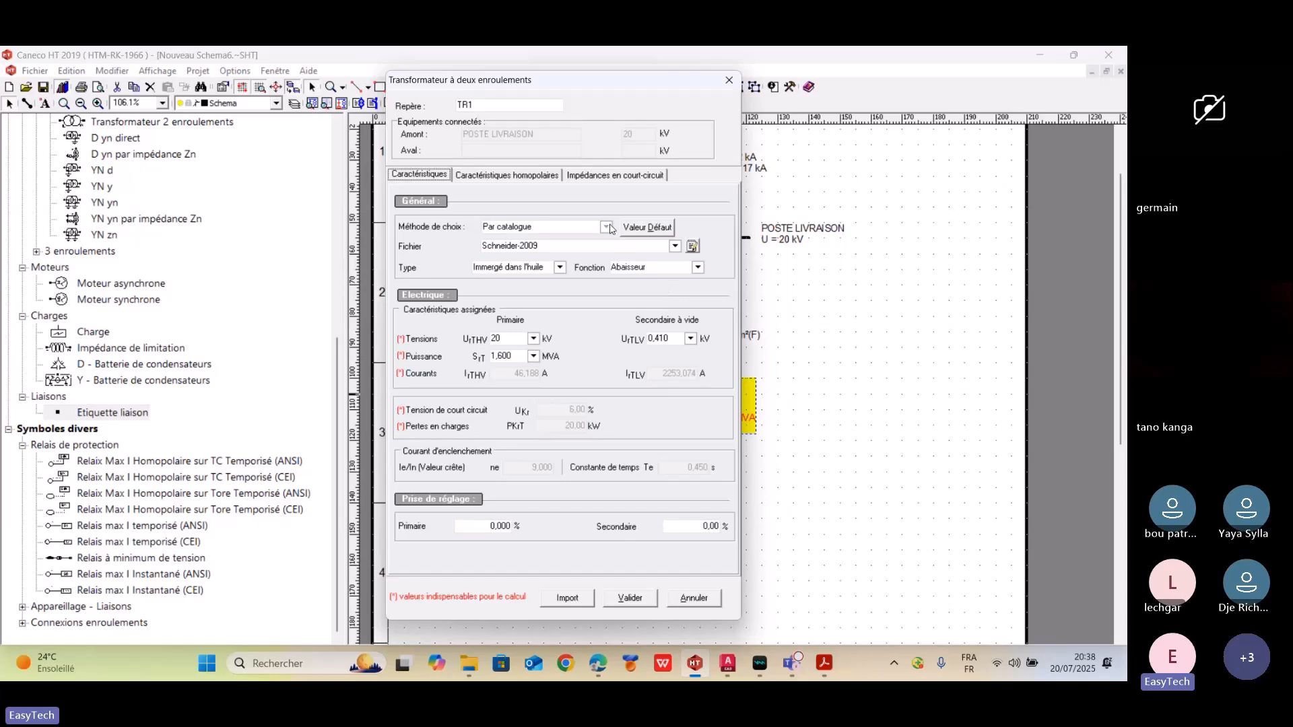
click(606, 228)
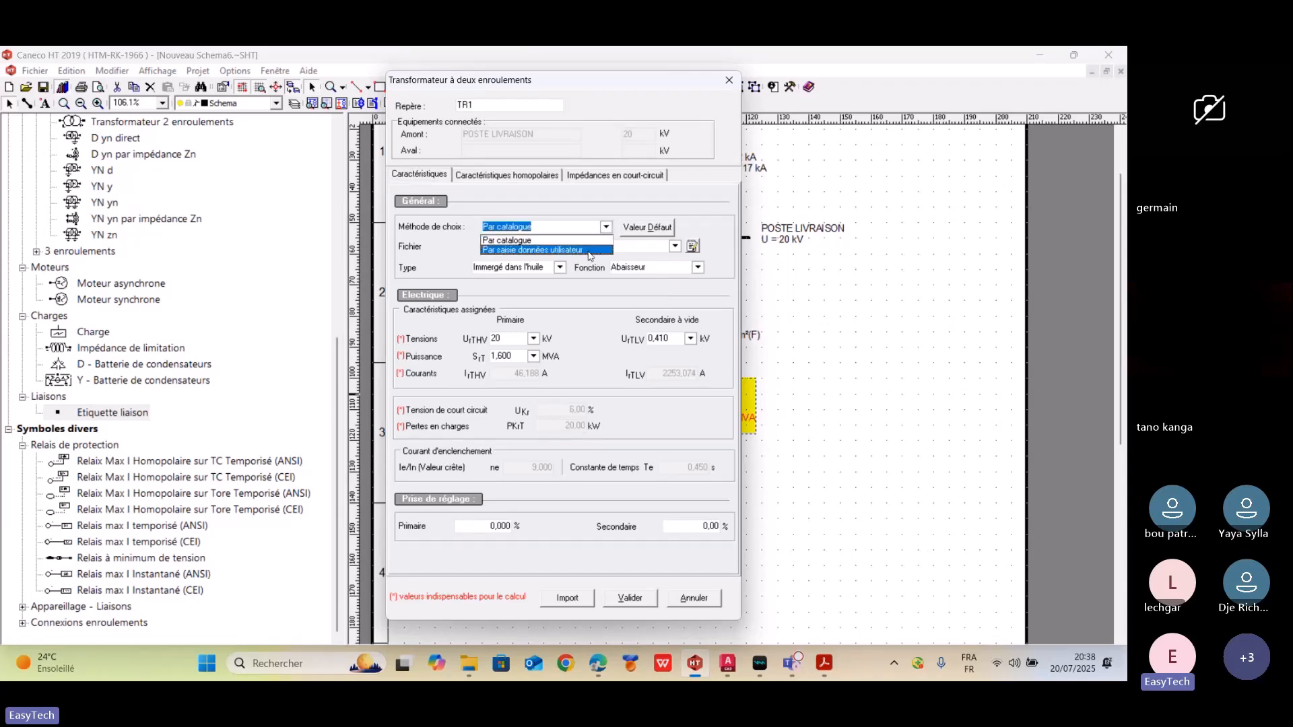
click(589, 251)
click(605, 228)
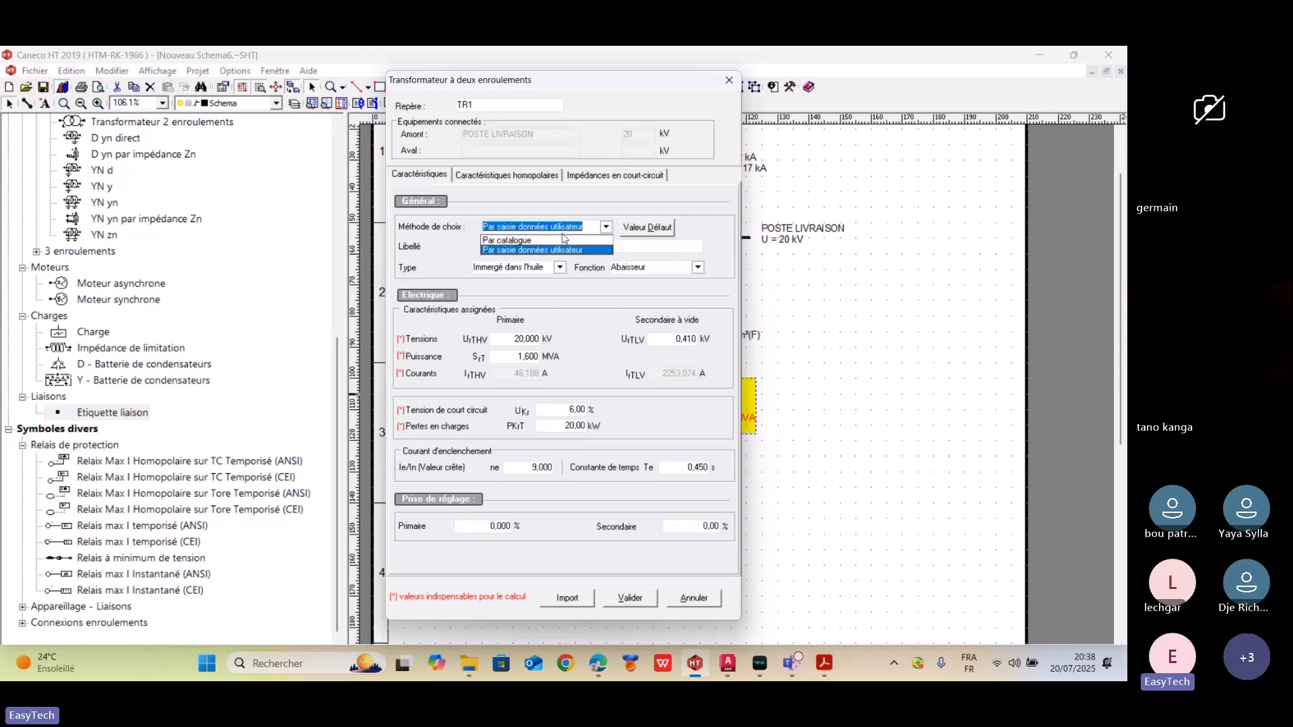
click(565, 239)
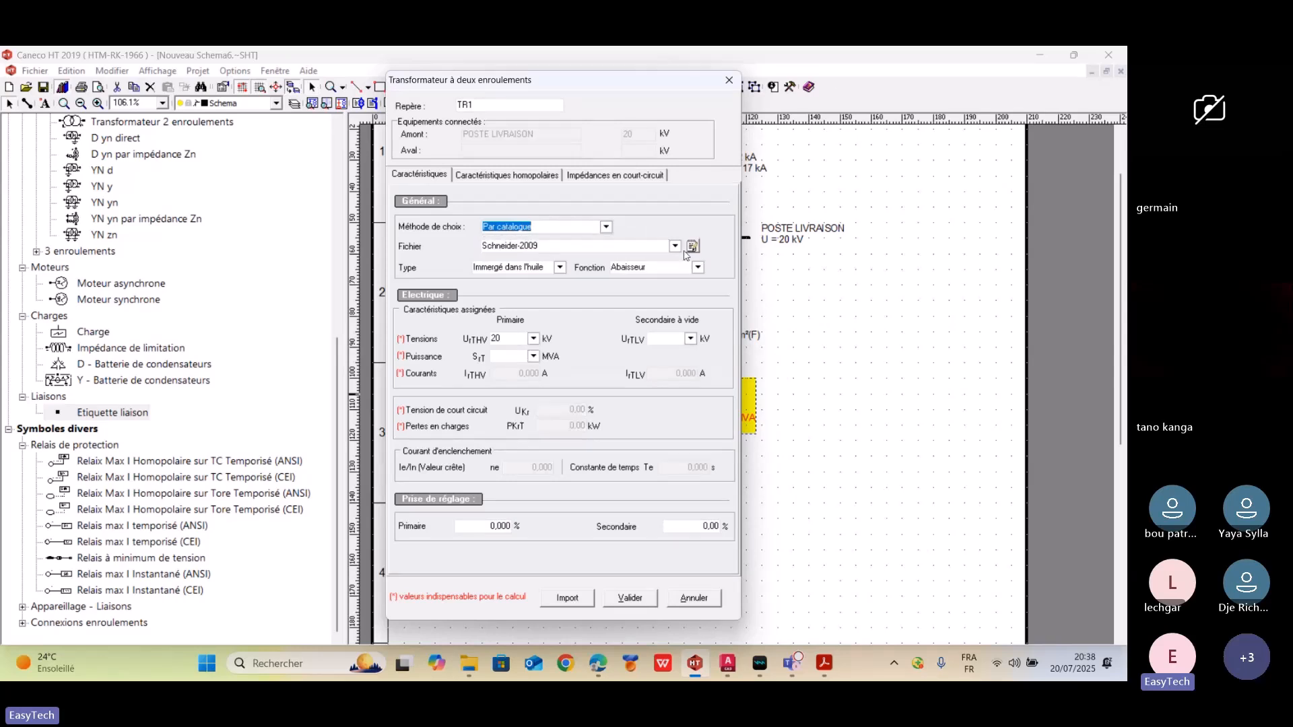
- View the catalogue files available for transformer TR1 and close its properties without saving
click(675, 247)
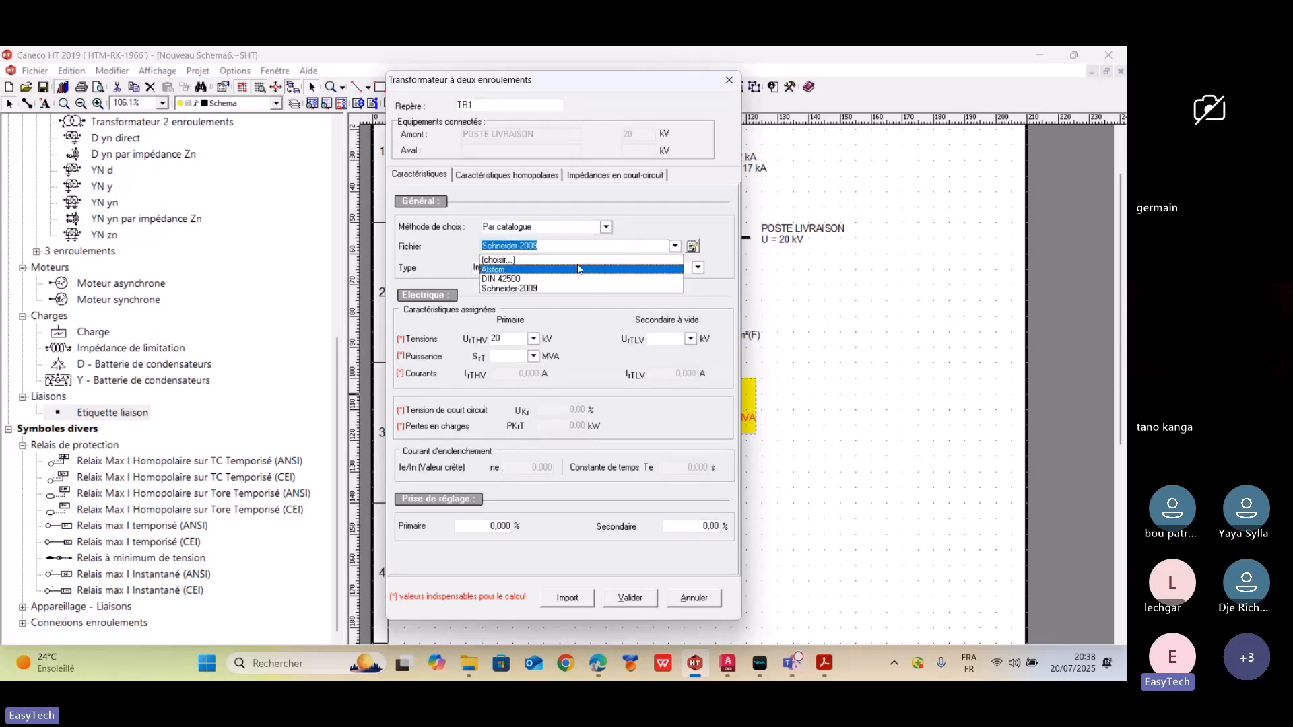
click(642, 231)
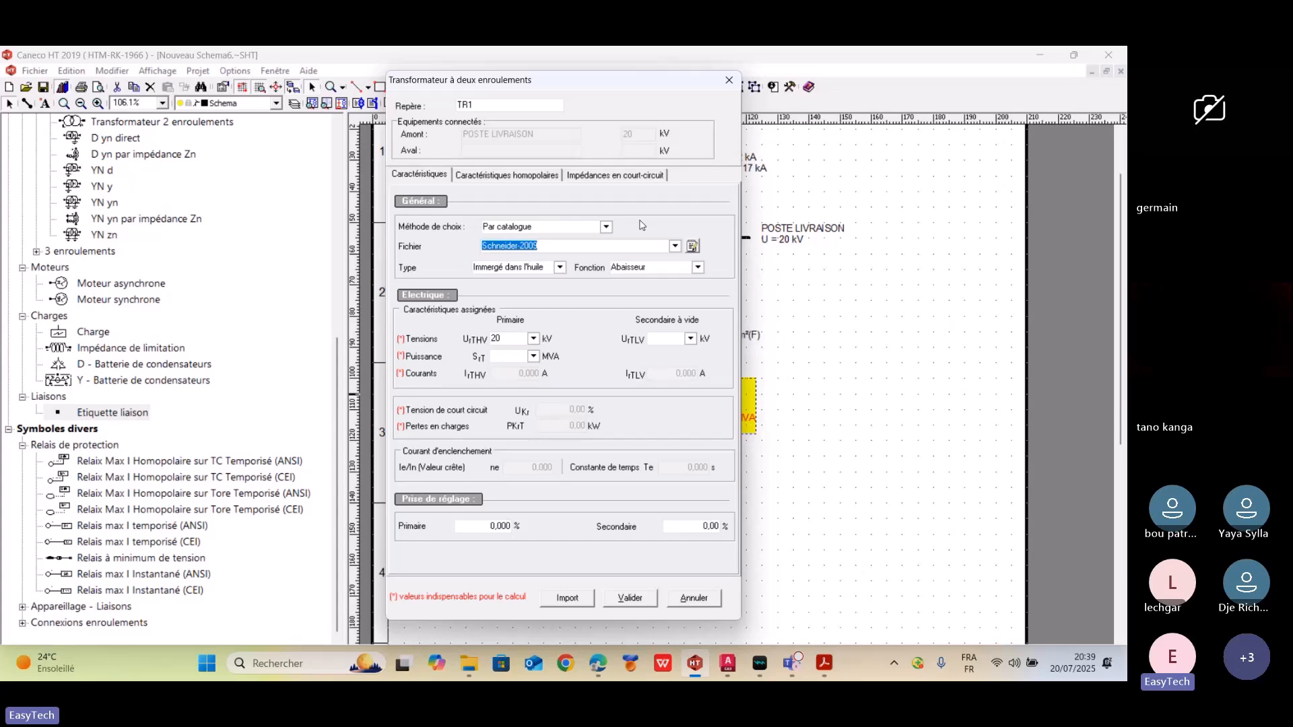
click(731, 84)
click(557, 368)
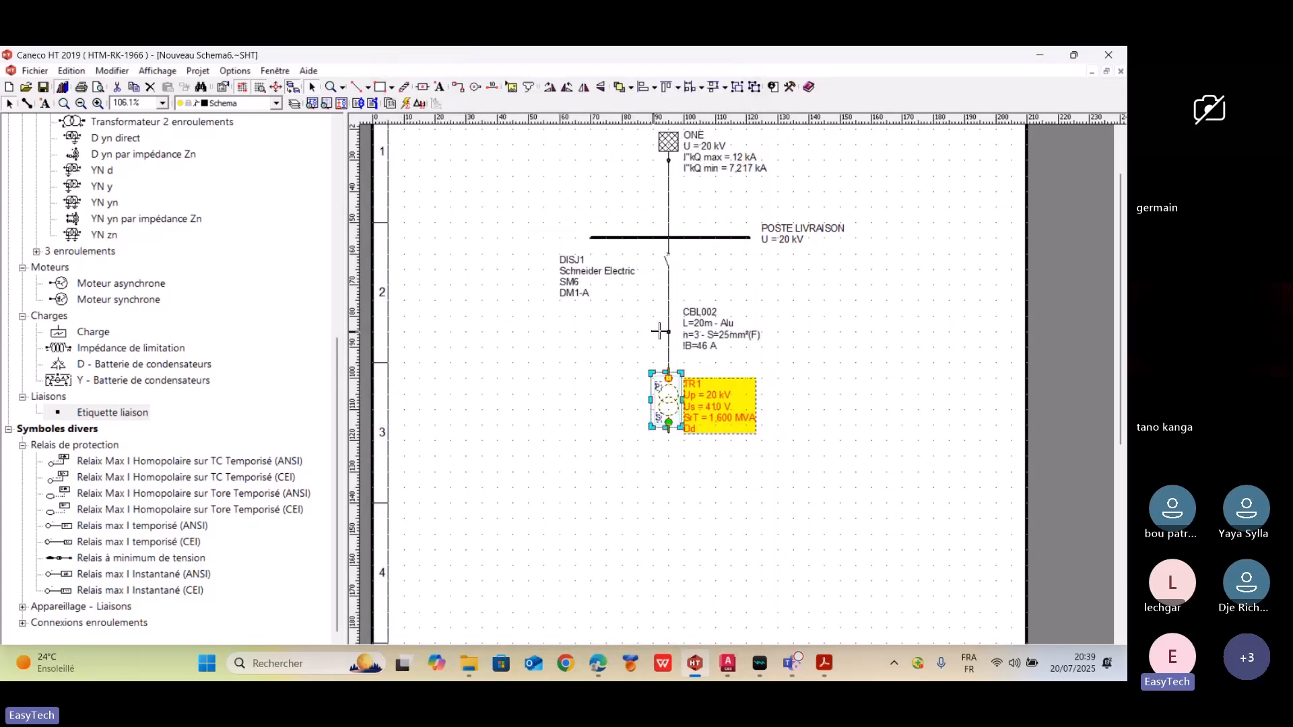
- Set the selection method in CBL002's cable characteristics to user data entry and switch to the Teams meeting
double_click(669, 307)
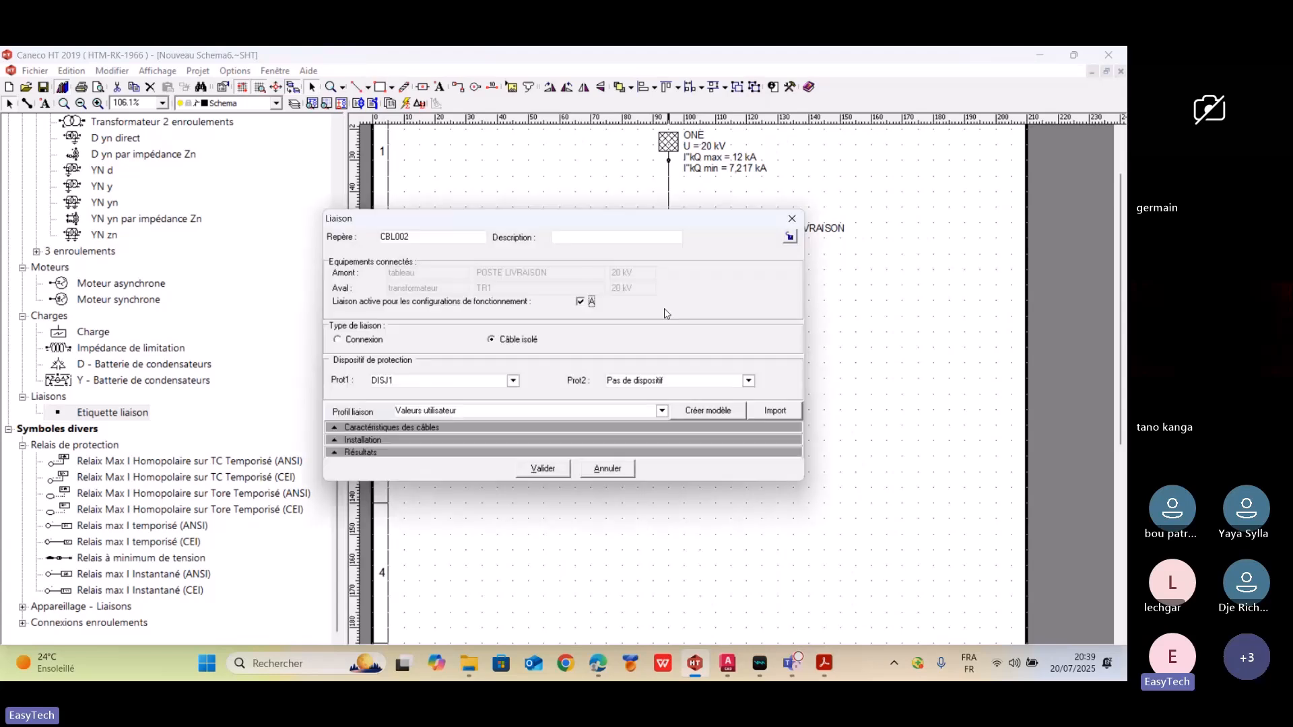
click(623, 427)
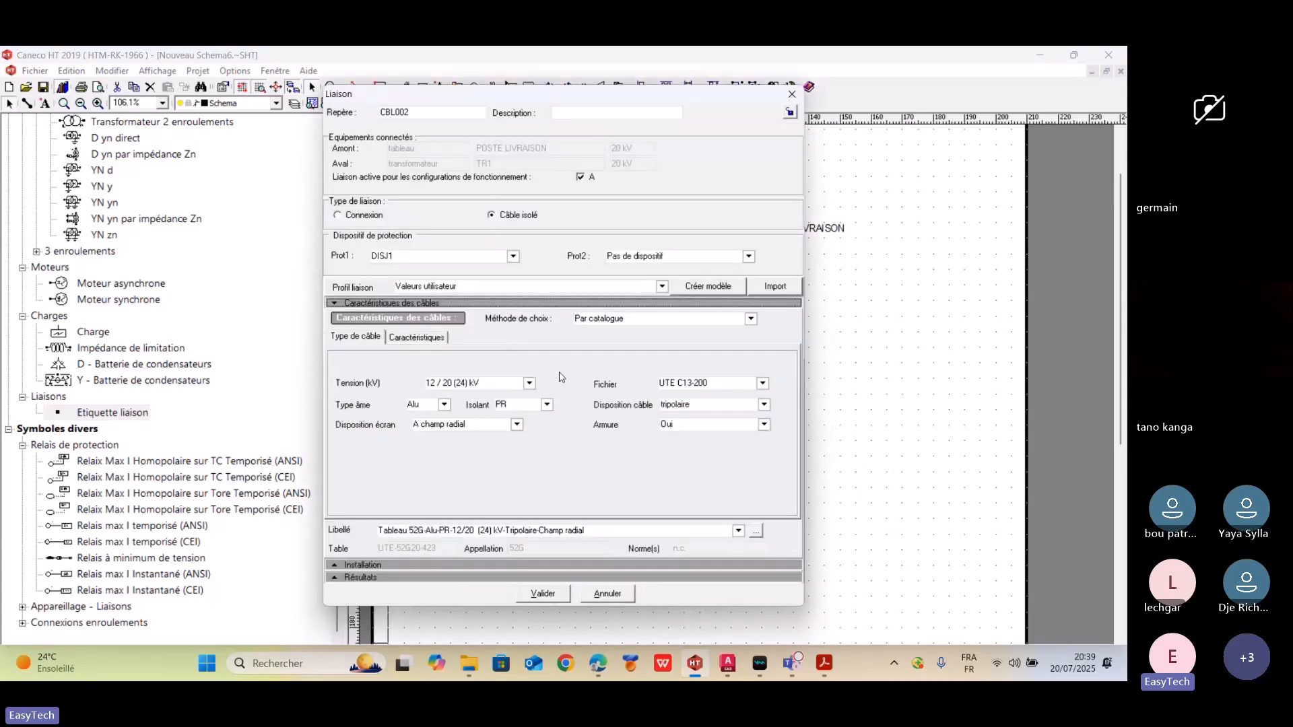
click(751, 319)
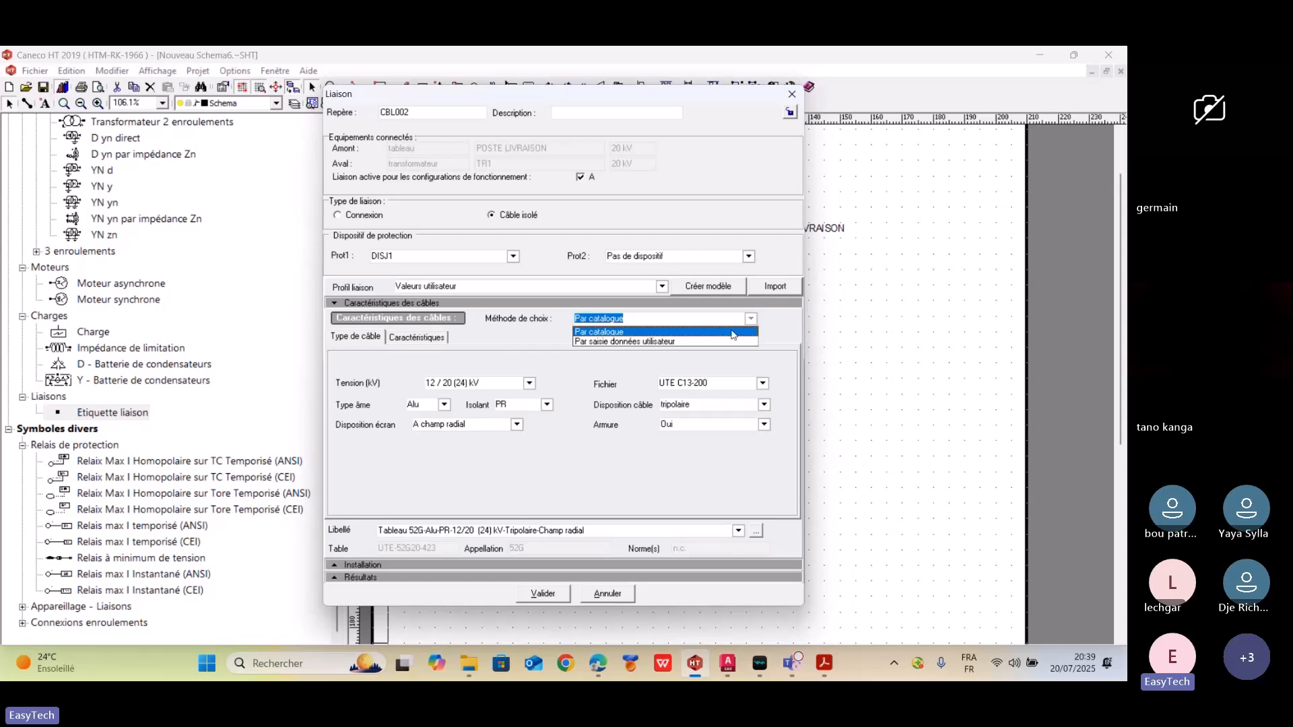
click(673, 342)
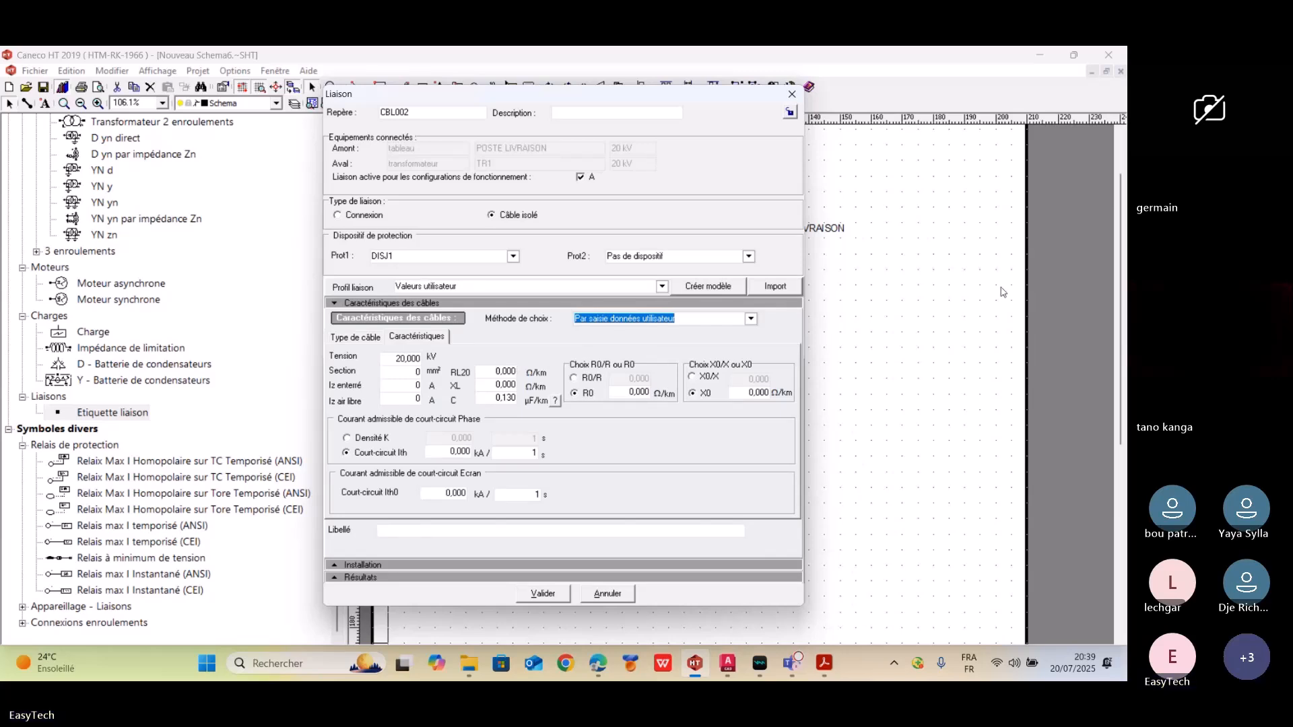
click(1098, 305)
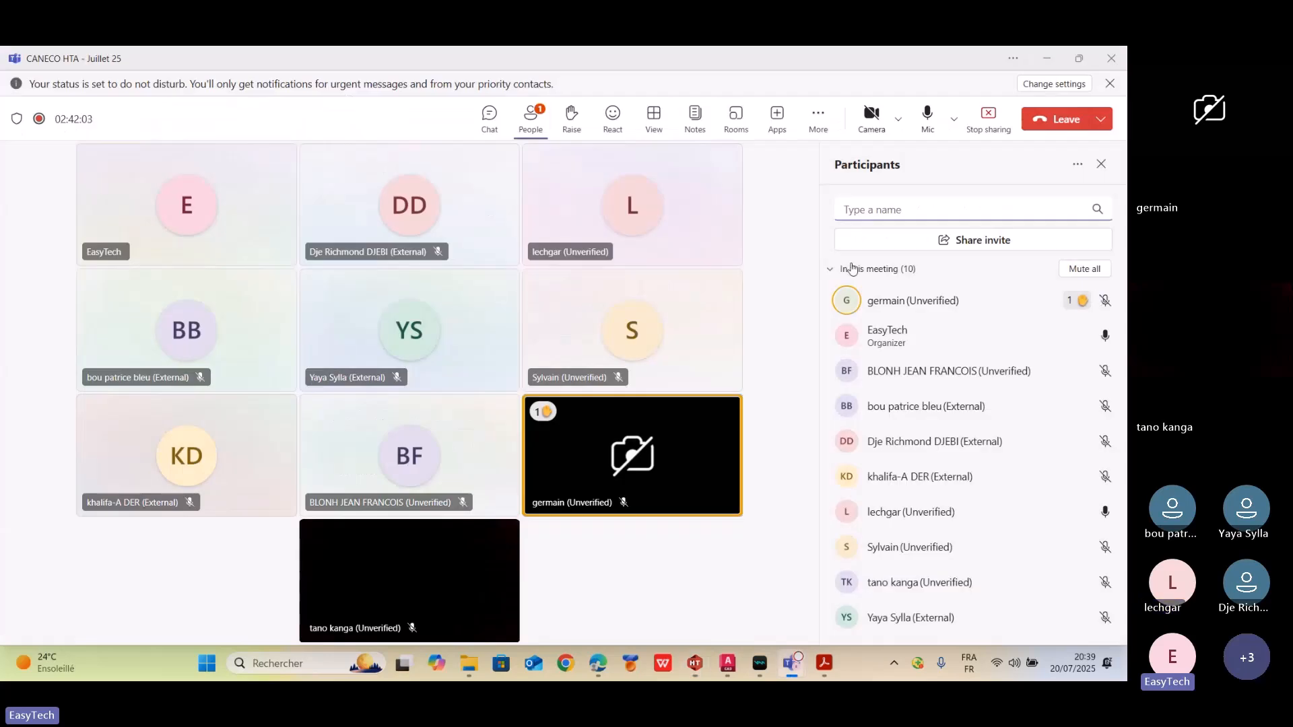